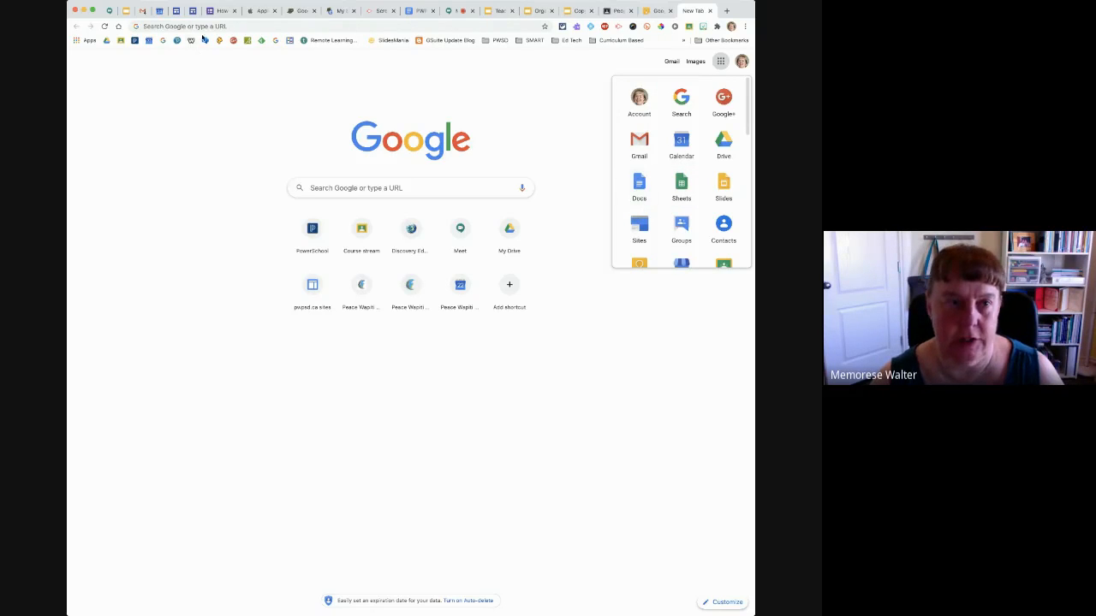
Open sites.google.com and switch from classic Sites to New Google Sites
{"action": "left_click", "coordinate": [147, 26]}
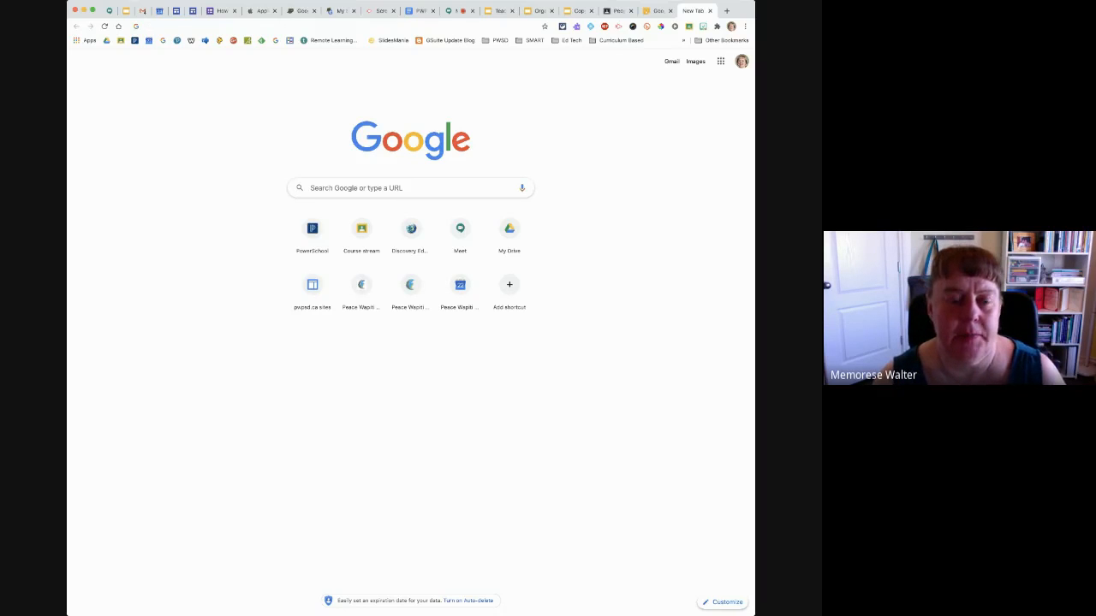
{"action": "type", "text": "sites."}
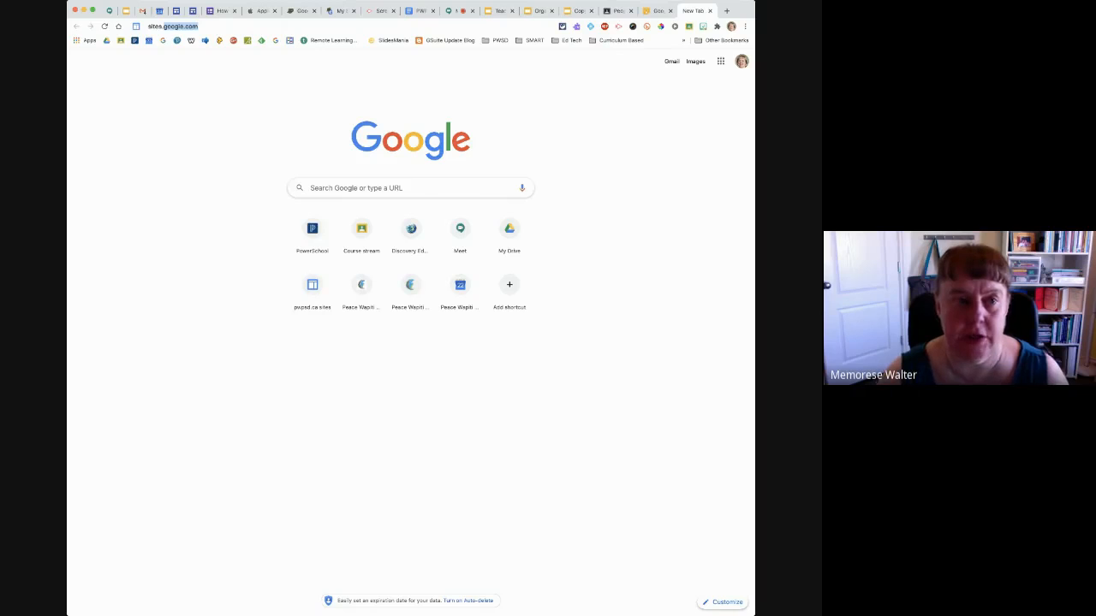
{"action": "key", "text": "Return"}
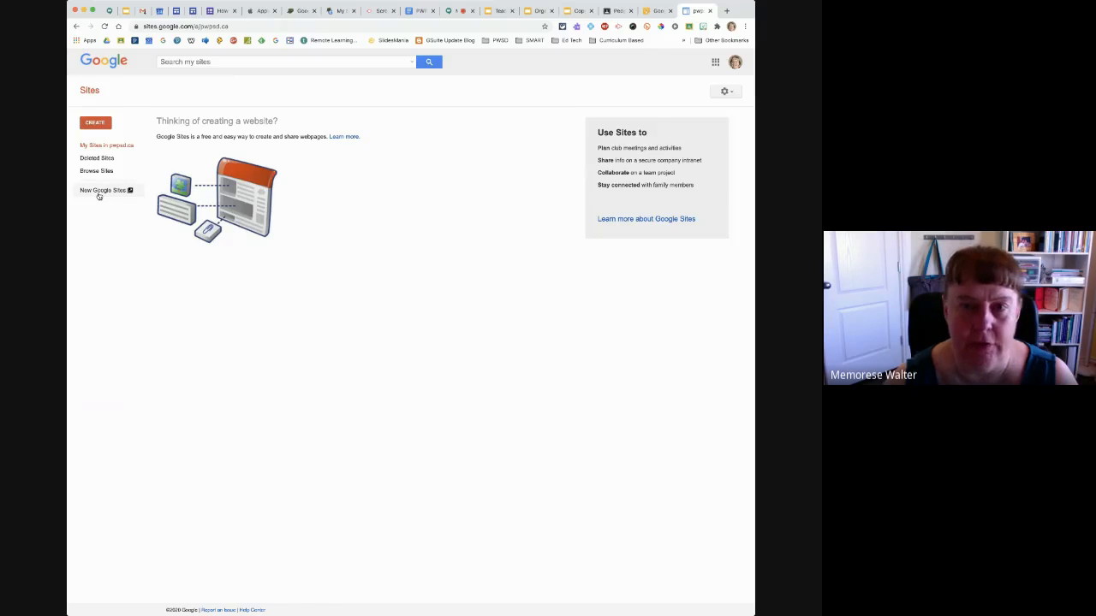
{"action": "left_click", "coordinate": [715, 62]}
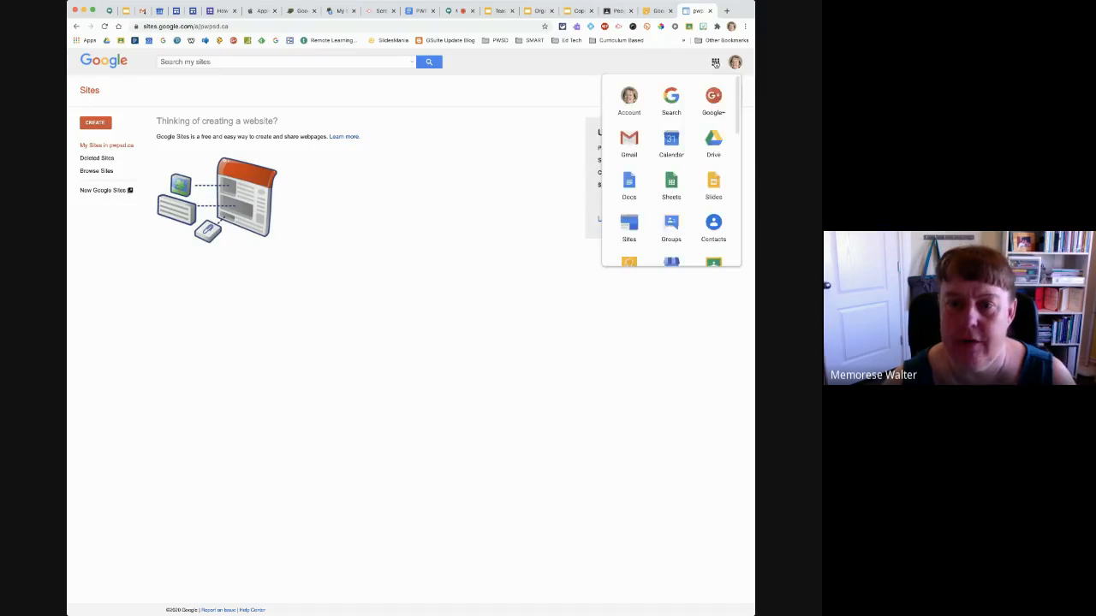
{"action": "left_click", "coordinate": [630, 224]}
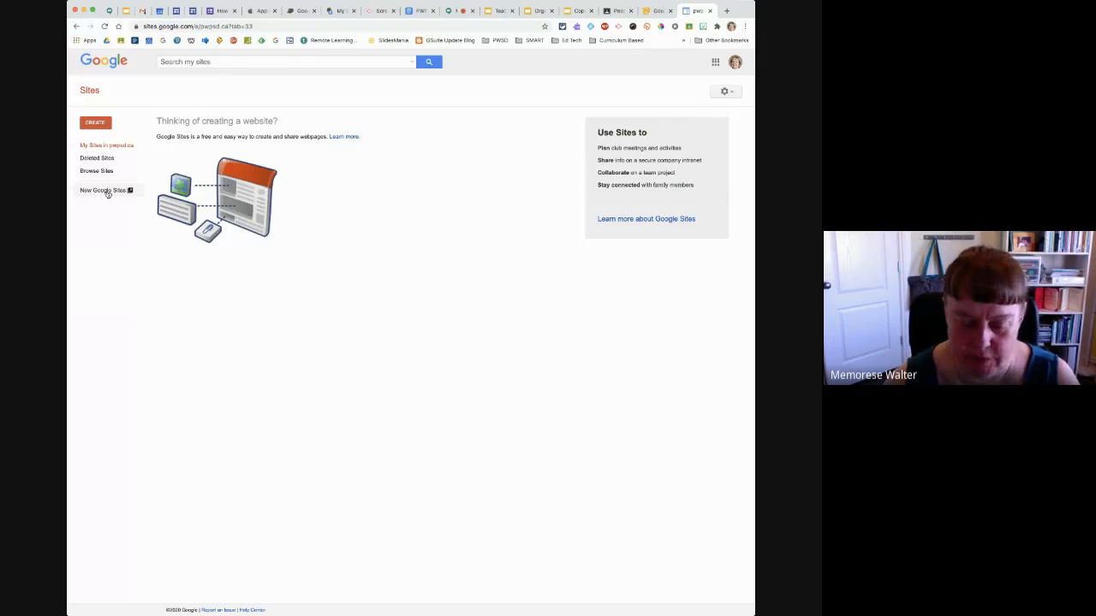
{"action": "left_click", "coordinate": [106, 192]}
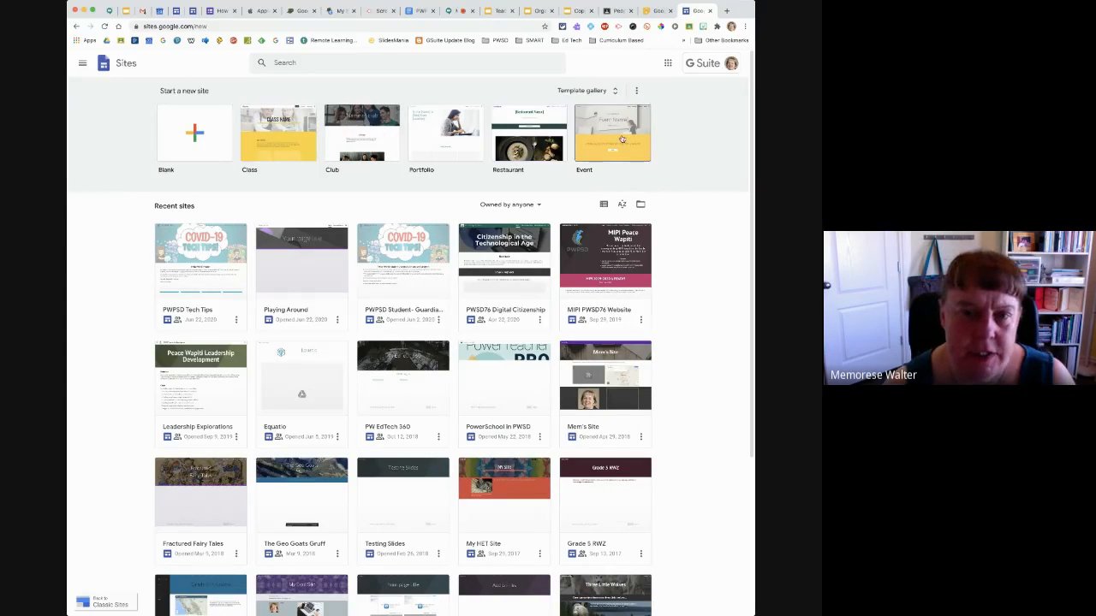
Create a blank site from the template gallery and name it with the teacher's title and surname followed by "Classroom"
{"action": "left_click", "coordinate": [604, 91]}
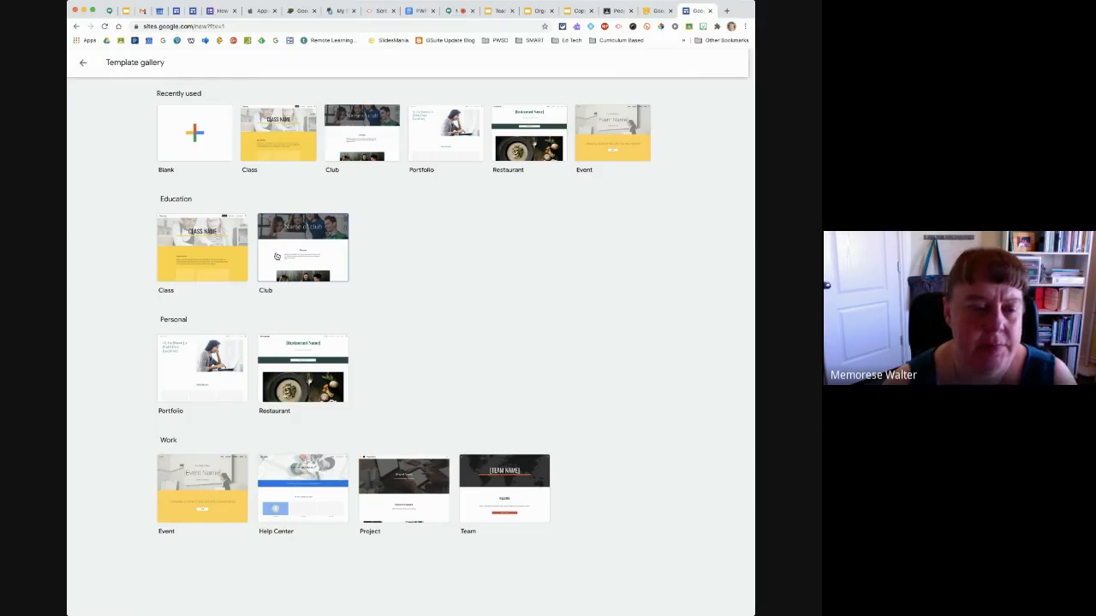
{"action": "left_click", "coordinate": [194, 135]}
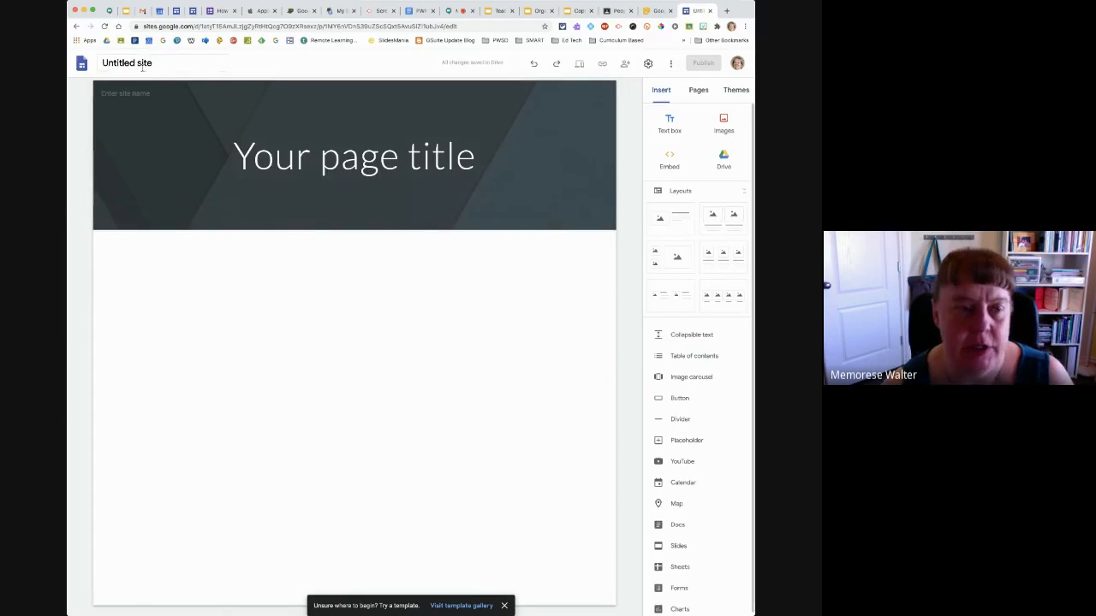
{"action": "left_click", "coordinate": [172, 64]}
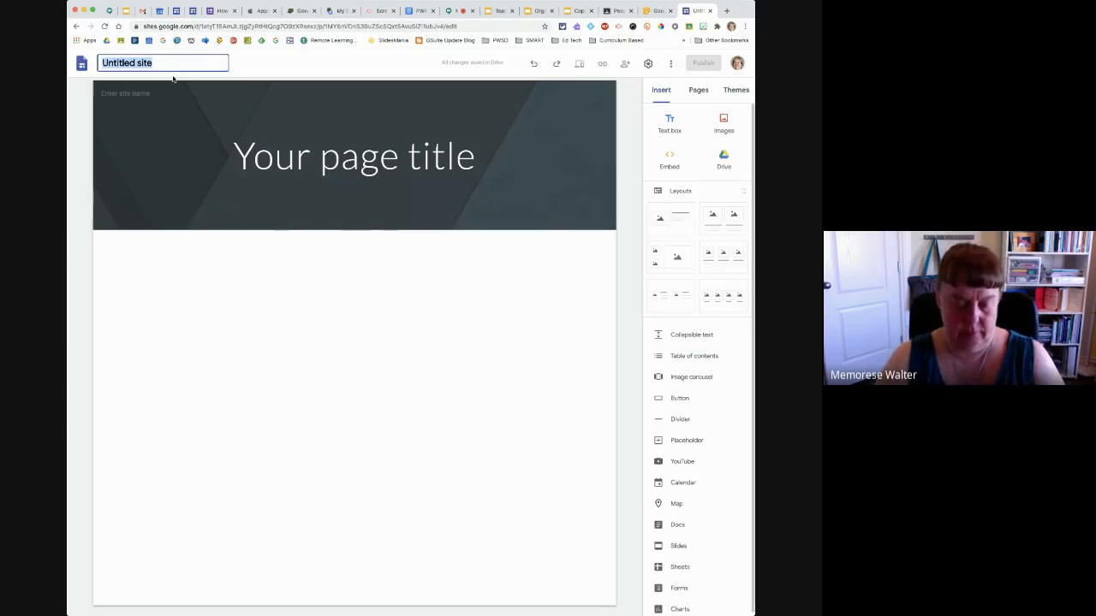
{"action": "type", "text": "Miss Wal"}
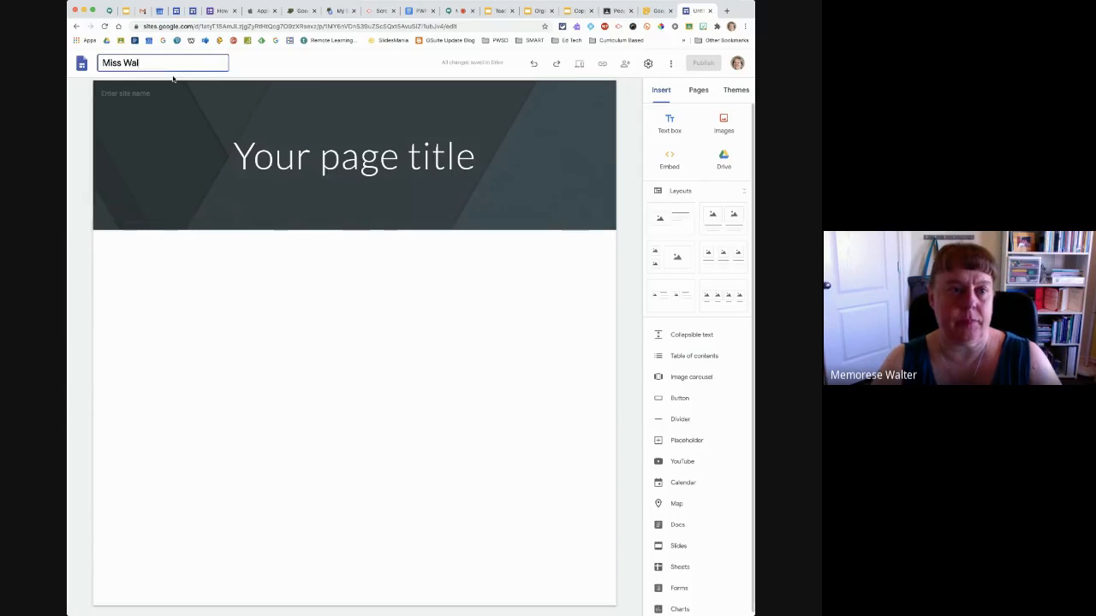
{"action": "type", "text": "ter's Class"}
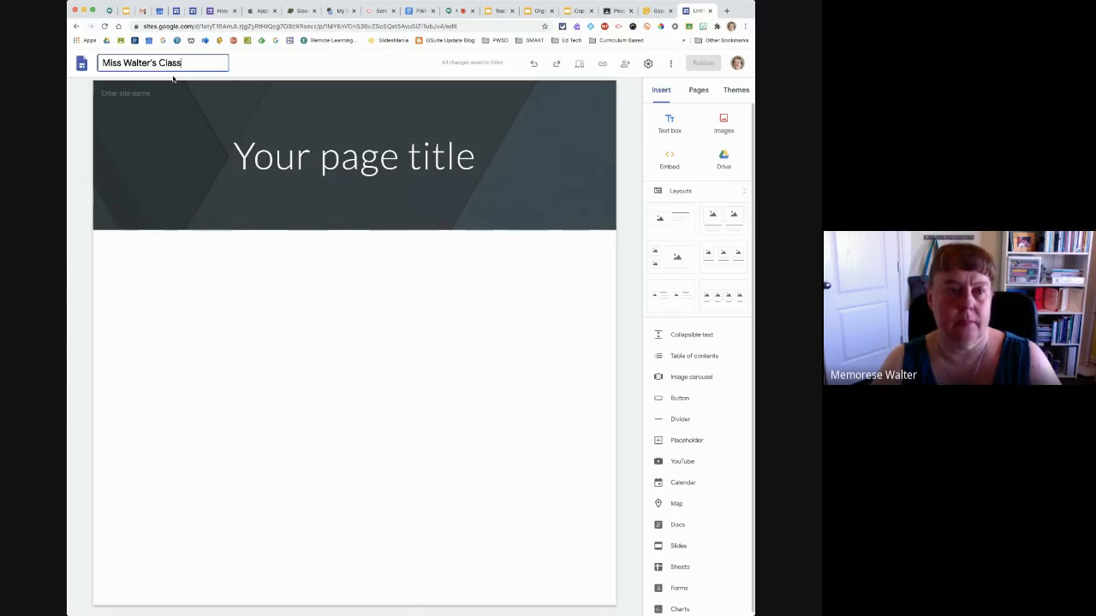
{"action": "type", "text": "room"}
{"action": "key", "text": "Return"}
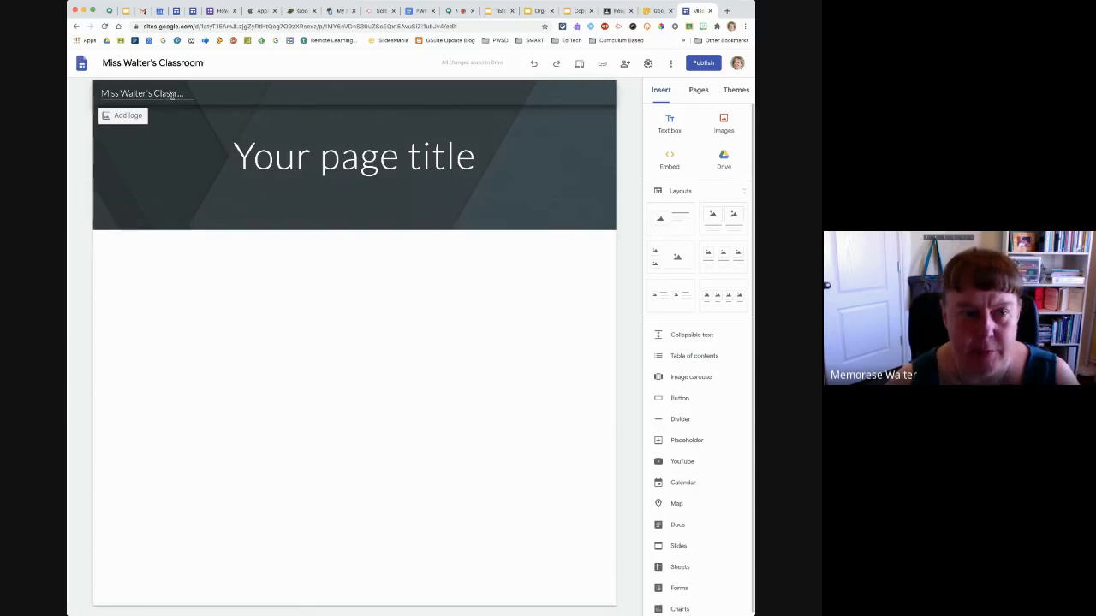
Add the first photo dated May 6, 2017 from Google Photos as the site's logo
{"action": "left_click", "coordinate": [174, 95]}
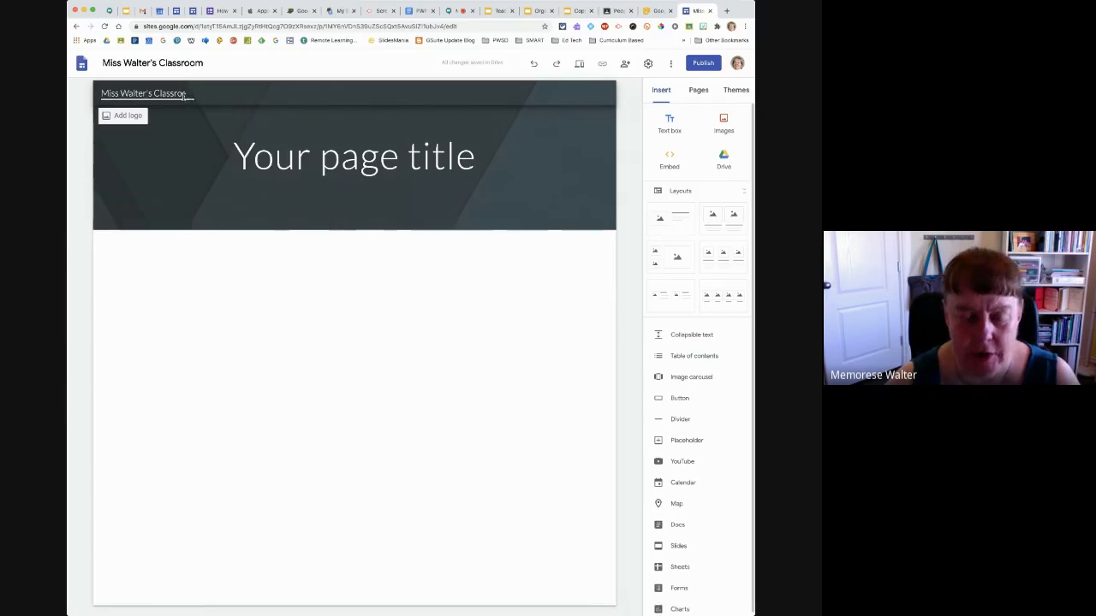
{"action": "left_click", "coordinate": [123, 116]}
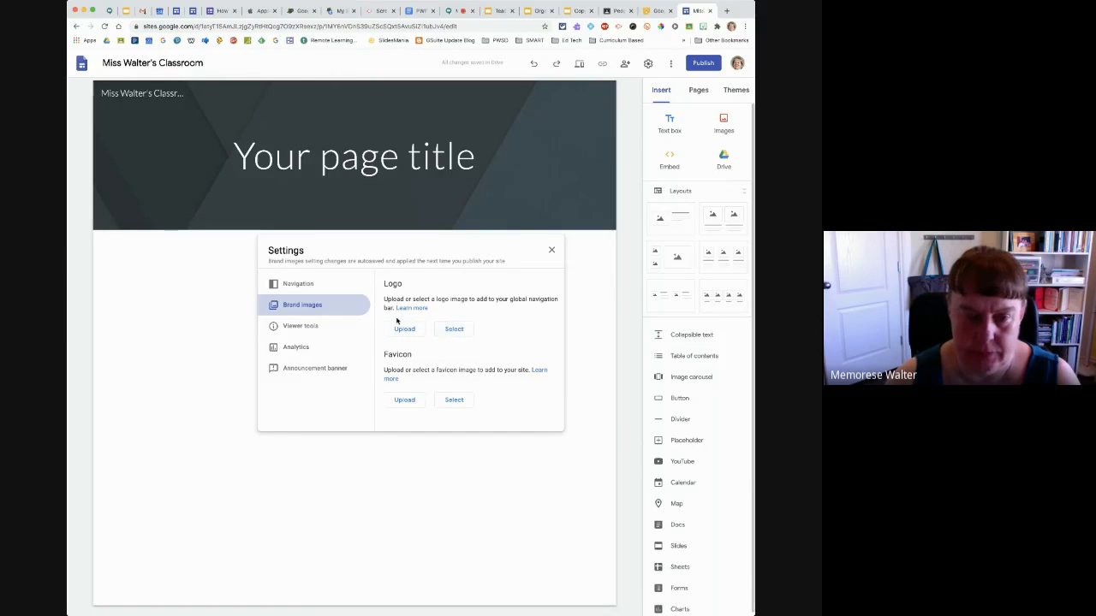
{"action": "left_click", "coordinate": [453, 328]}
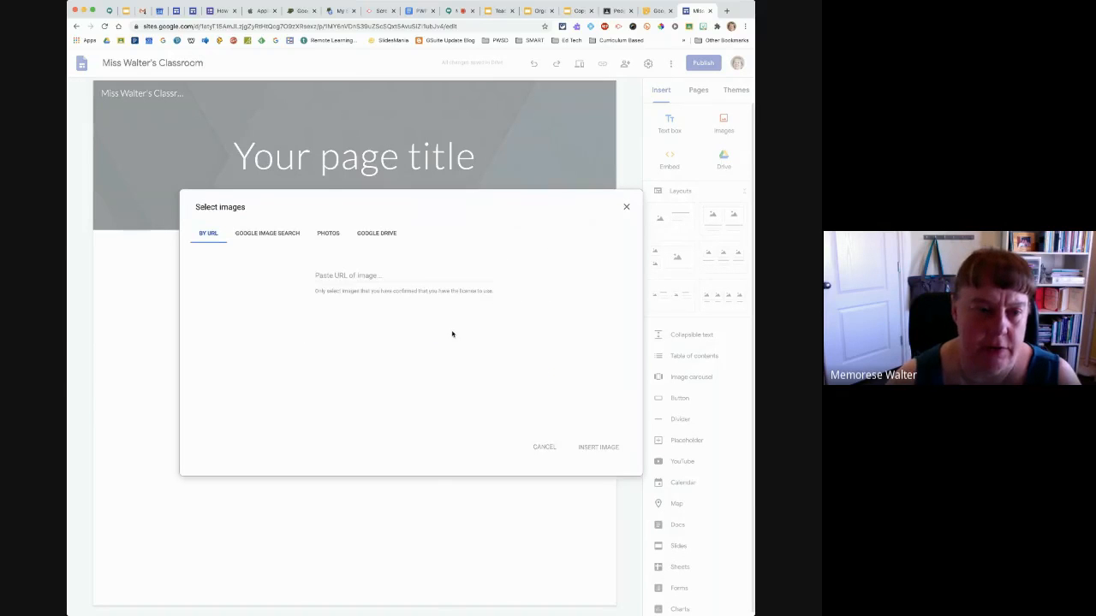
{"action": "left_click", "coordinate": [267, 238]}
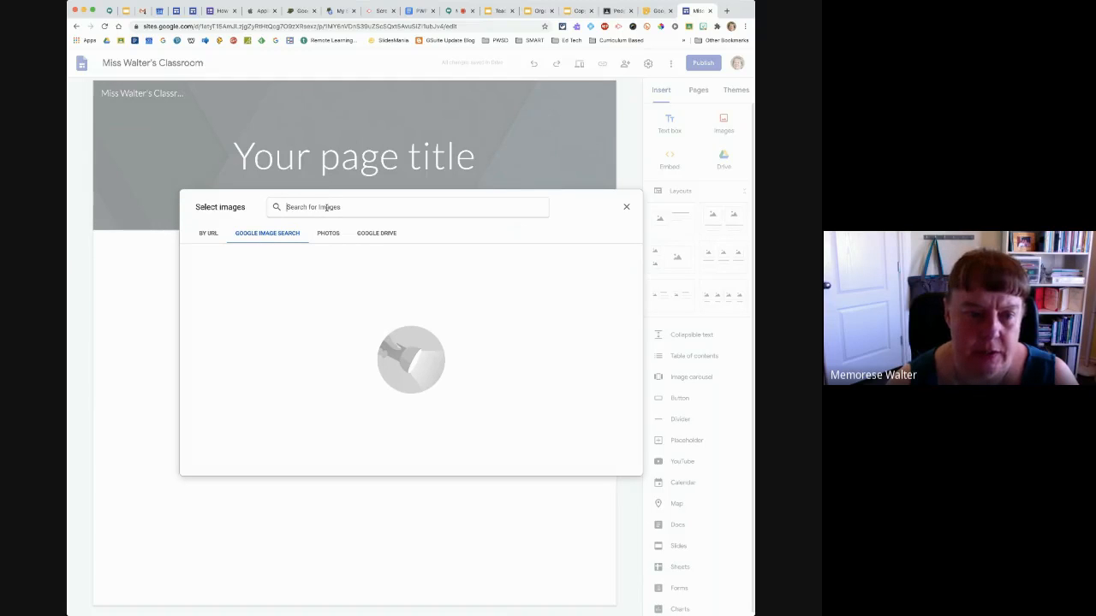
{"action": "left_click", "coordinate": [375, 233]}
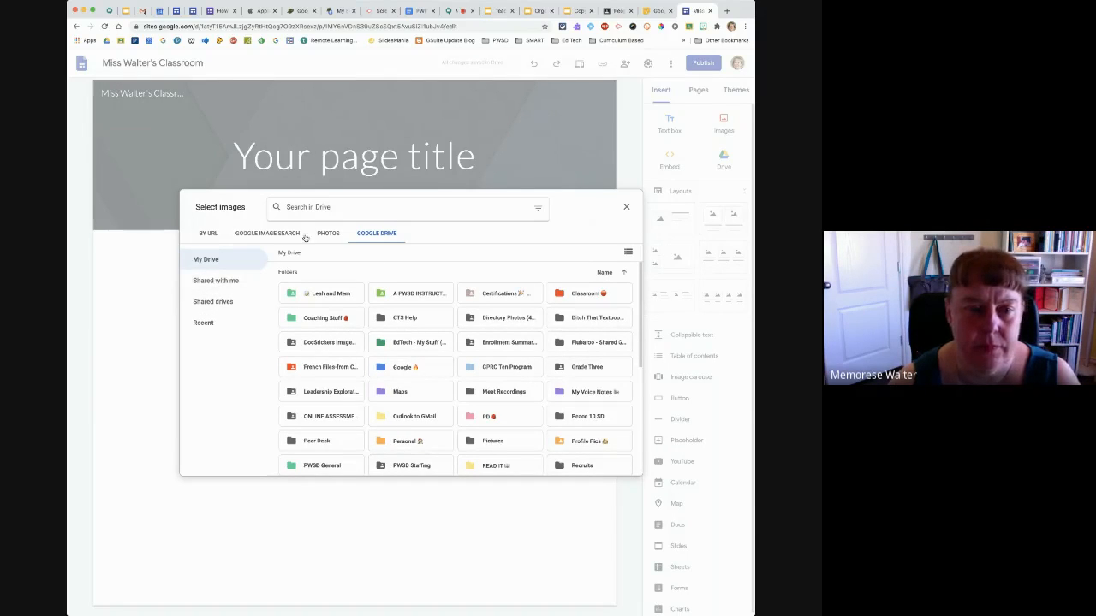
{"action": "left_click", "coordinate": [330, 235]}
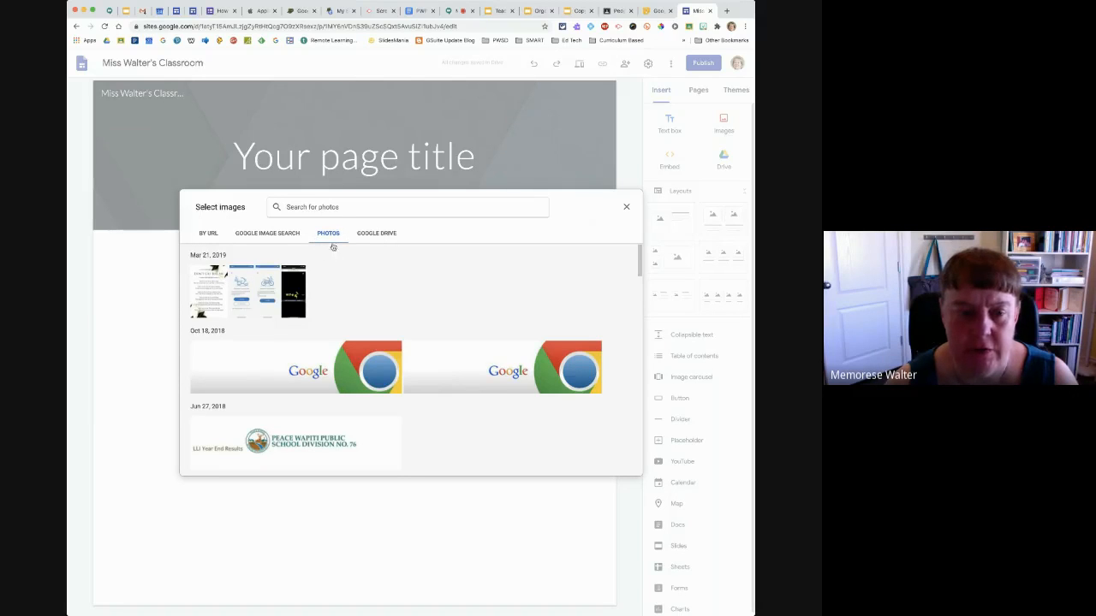
{"action": "left_click_drag", "start_coordinate": [633, 278], "coordinate": [623, 358]}
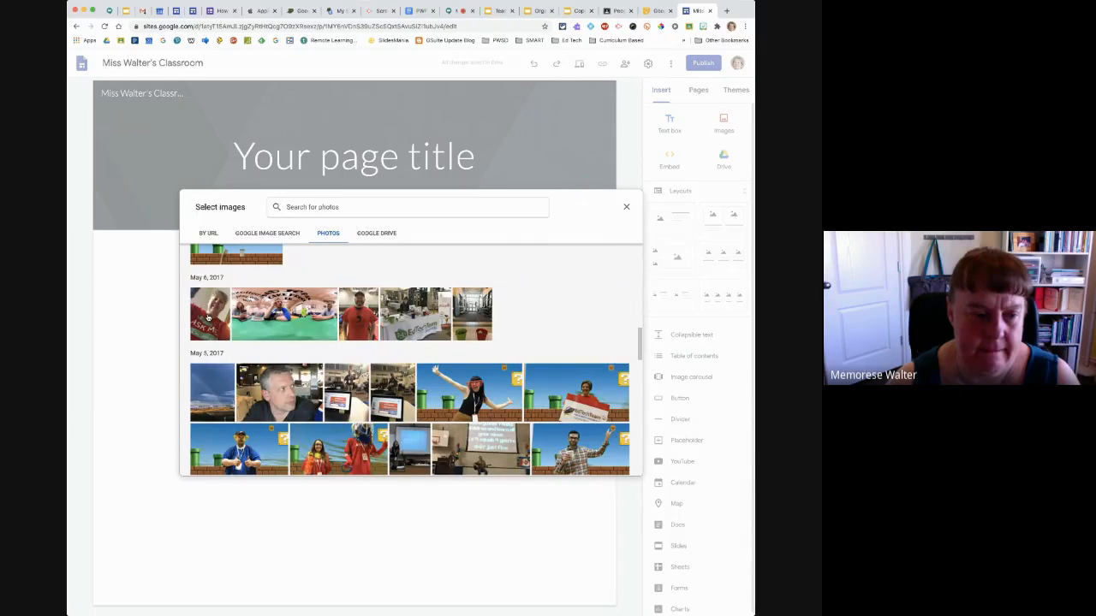
{"action": "left_click", "coordinate": [208, 318]}
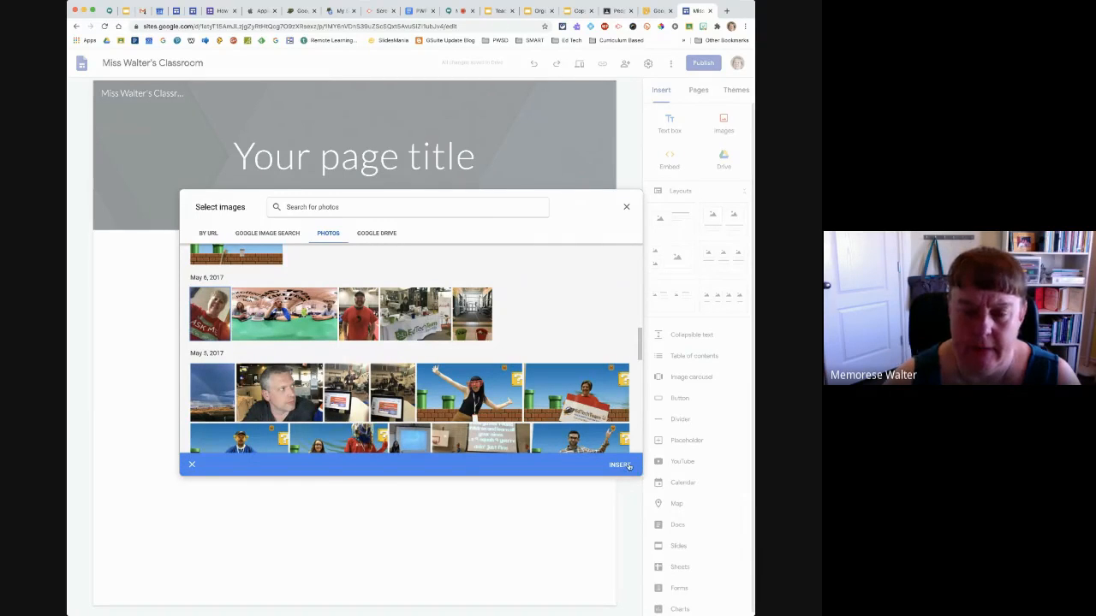
{"action": "left_click", "coordinate": [619, 465]}
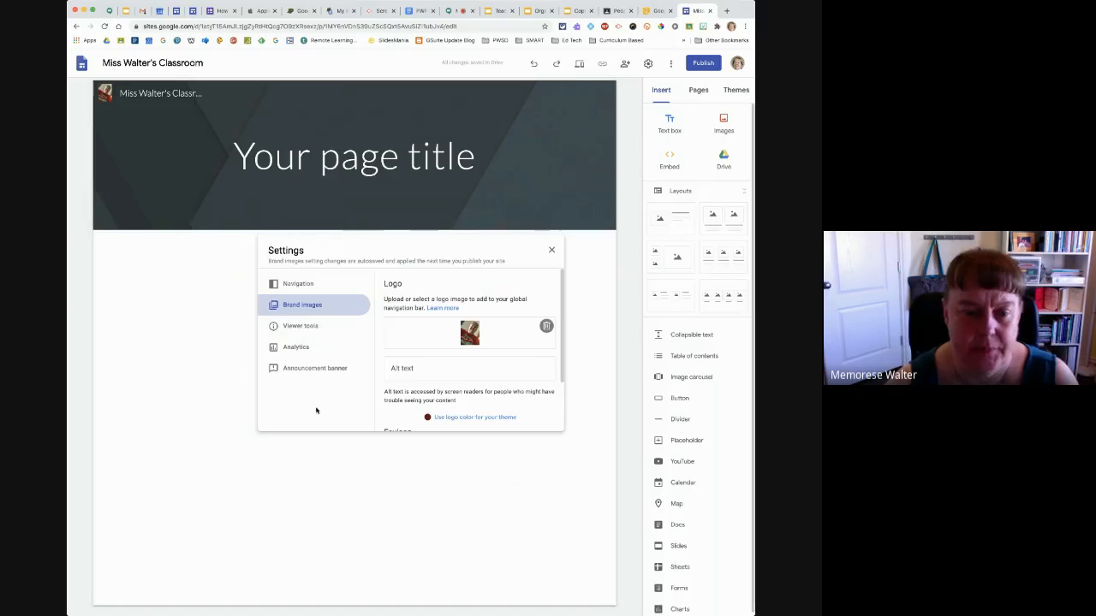
{"action": "mouse_move", "coordinate": [561, 344]}
{"action": "left_mouse_down"}
{"action": "mouse_move", "coordinate": [565, 411]}
{"action": "mouse_move", "coordinate": [562, 325]}
{"action": "left_mouse_up"}
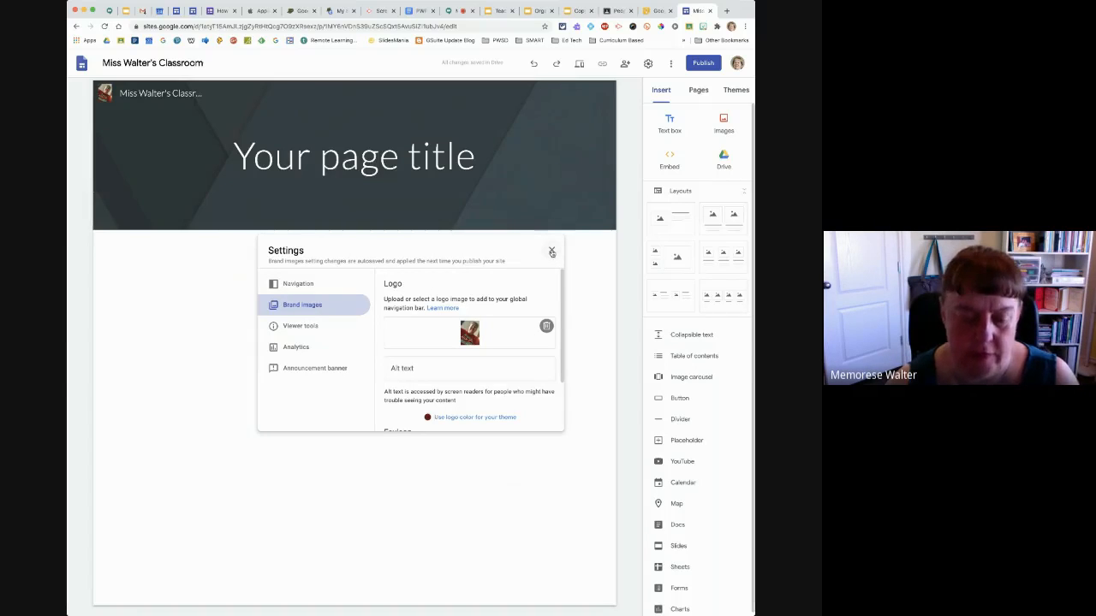
{"action": "left_click", "coordinate": [552, 251]}
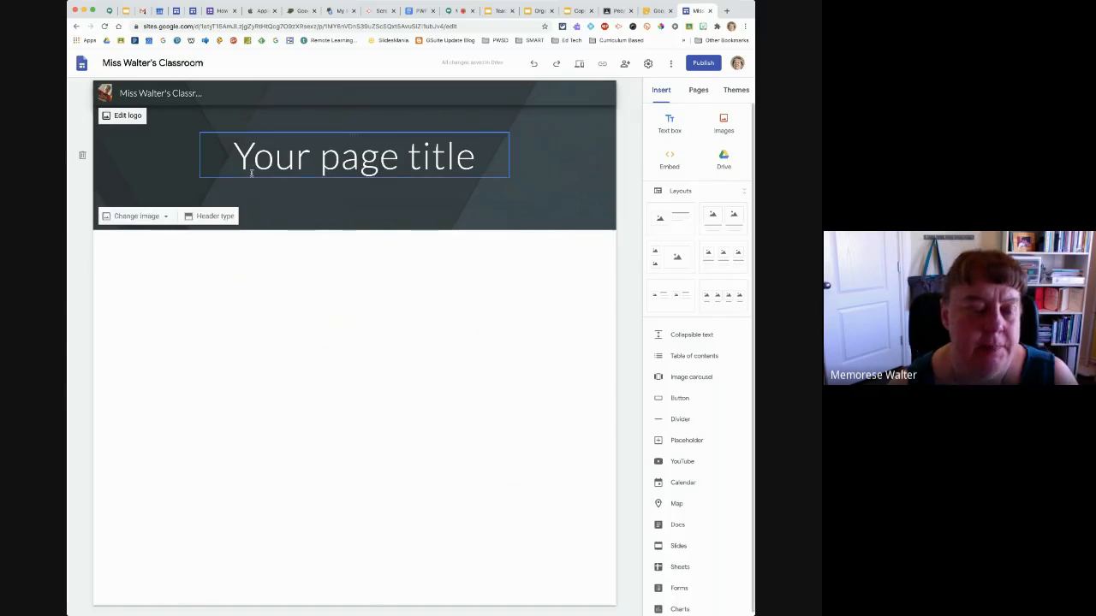
Clear the site name text beside the logo in the page header
{"action": "left_click", "coordinate": [189, 94]}
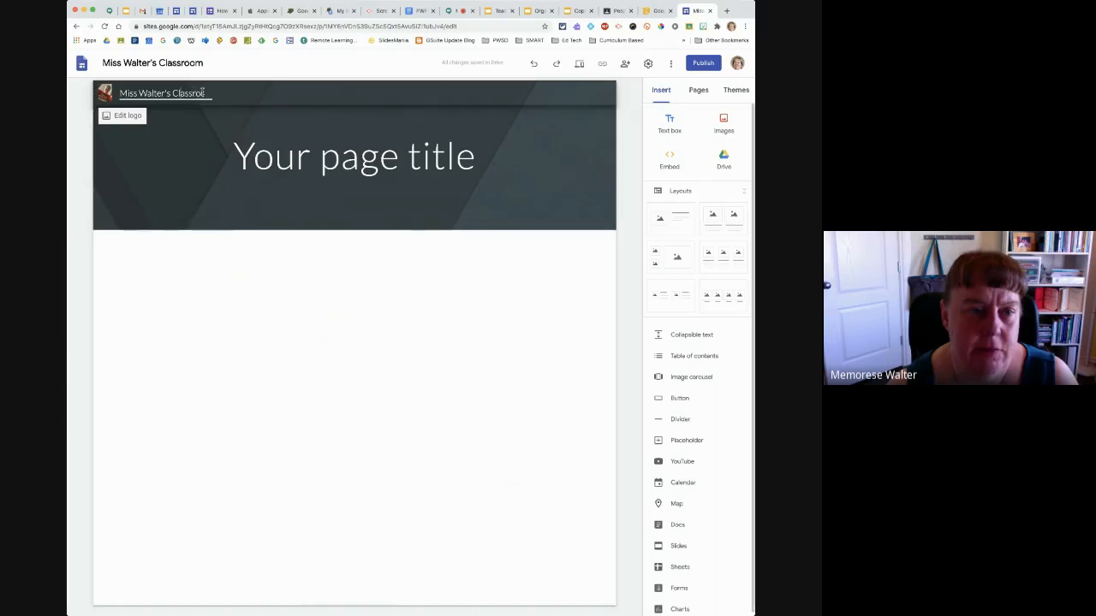
{"action": "left_click_drag", "start_coordinate": [206, 94], "coordinate": [124, 96]}
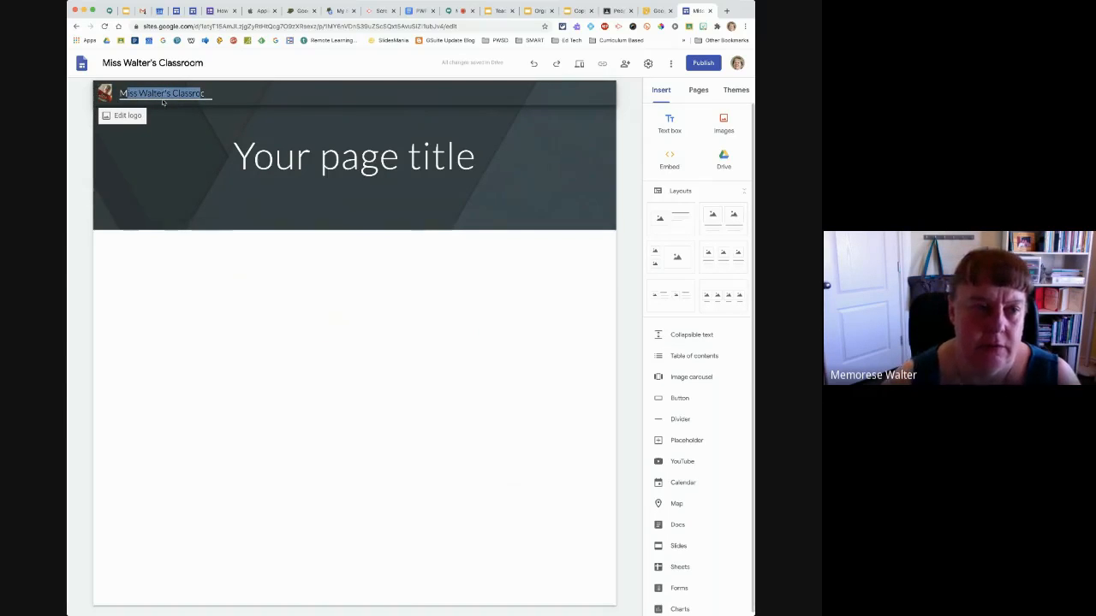
{"action": "key", "text": "BackSpace"}
{"action": "key", "text": "BackSpace"}
{"action": "key", "text": "Right"}
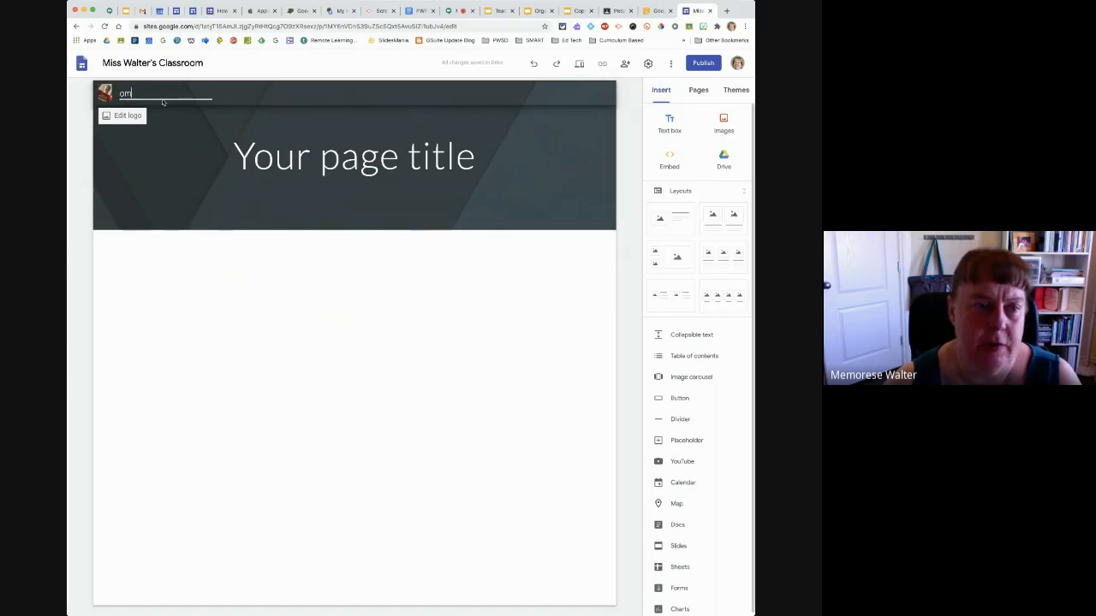
{"action": "key", "text": "BackSpace"}
{"action": "key", "text": "BackSpace"}
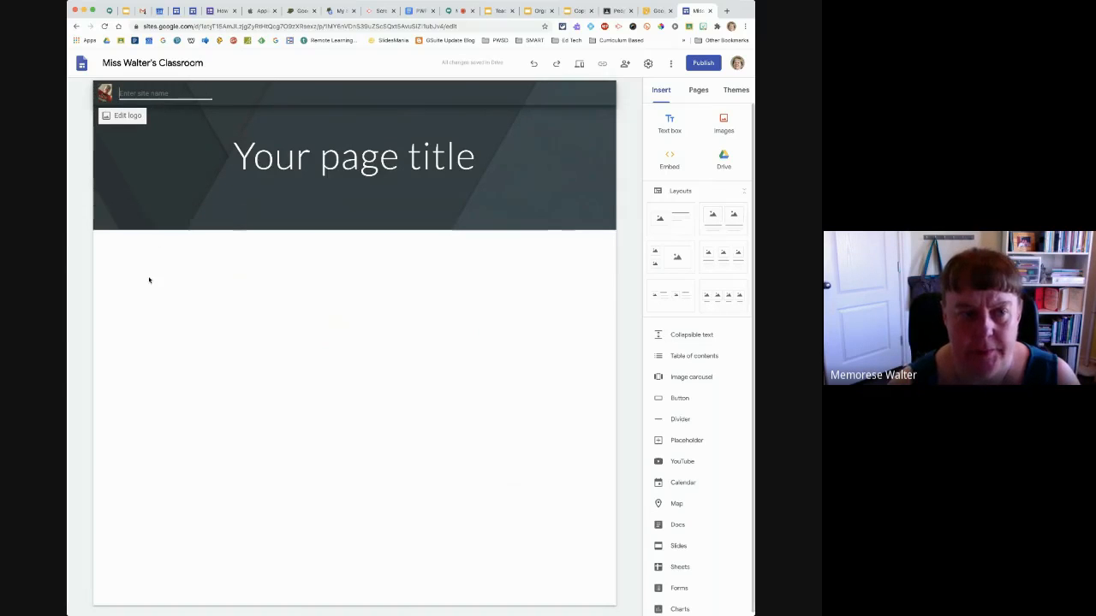
{"action": "left_click", "coordinate": [148, 283]}
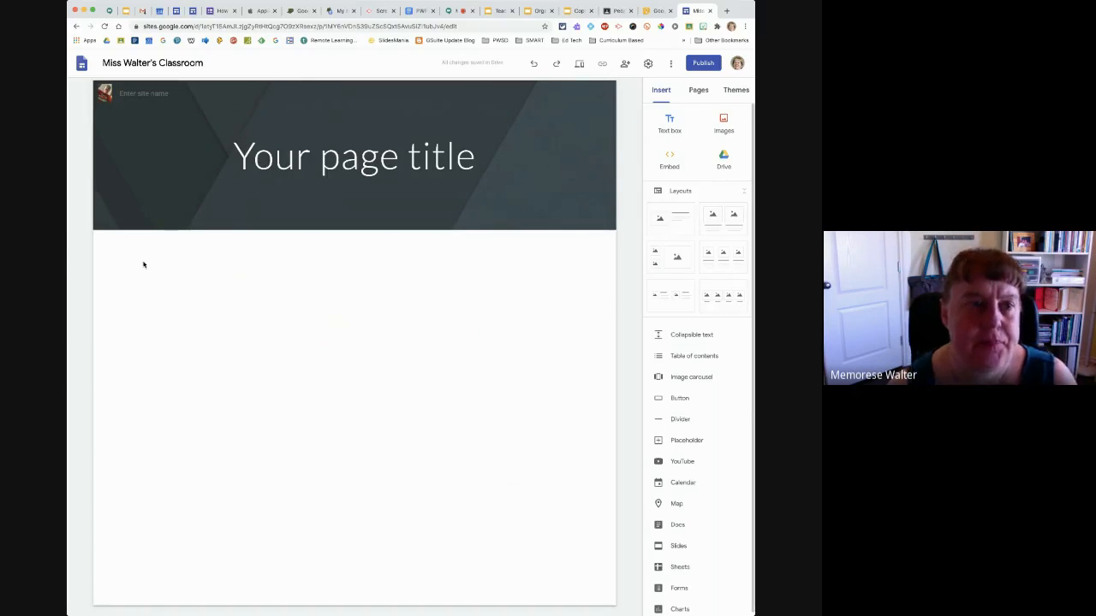
Replace the placeholder page title in the header with "Welcome!"
{"action": "triple_click", "coordinate": [350, 159]}
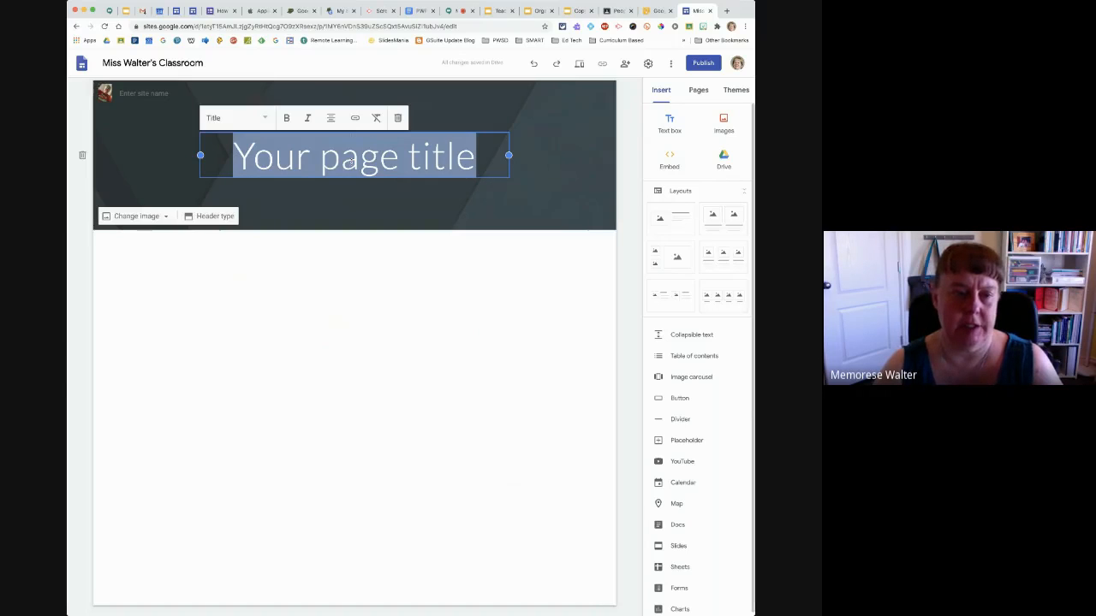
{"action": "type", "text": "Welcome!"}
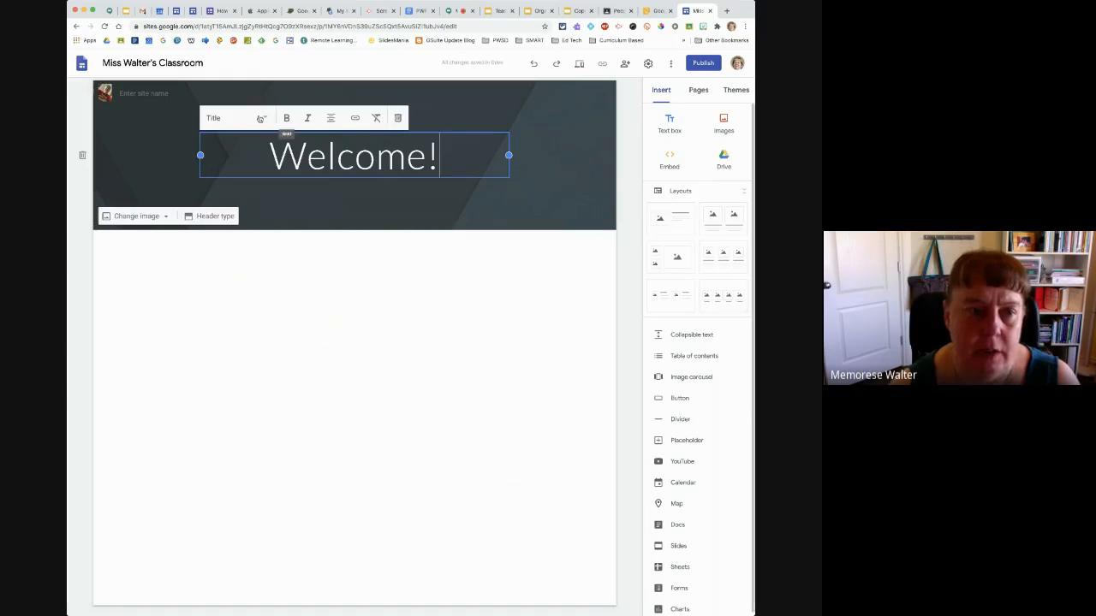
Try the Normal text style on the "Welcome!" page title and restore the Title style
{"action": "left_click", "coordinate": [265, 119]}
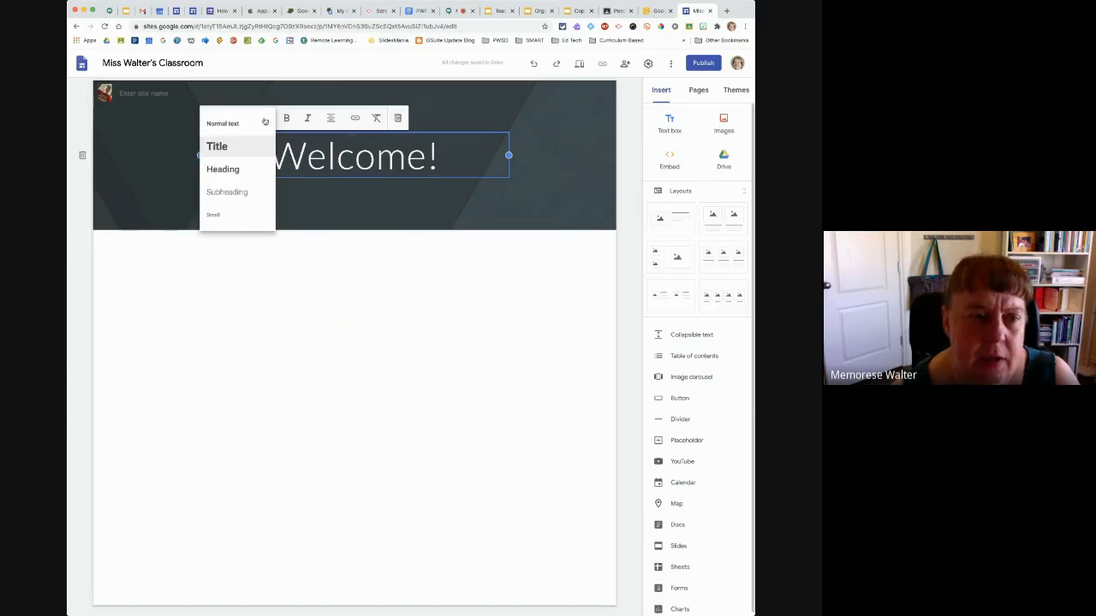
{"action": "left_click", "coordinate": [219, 125]}
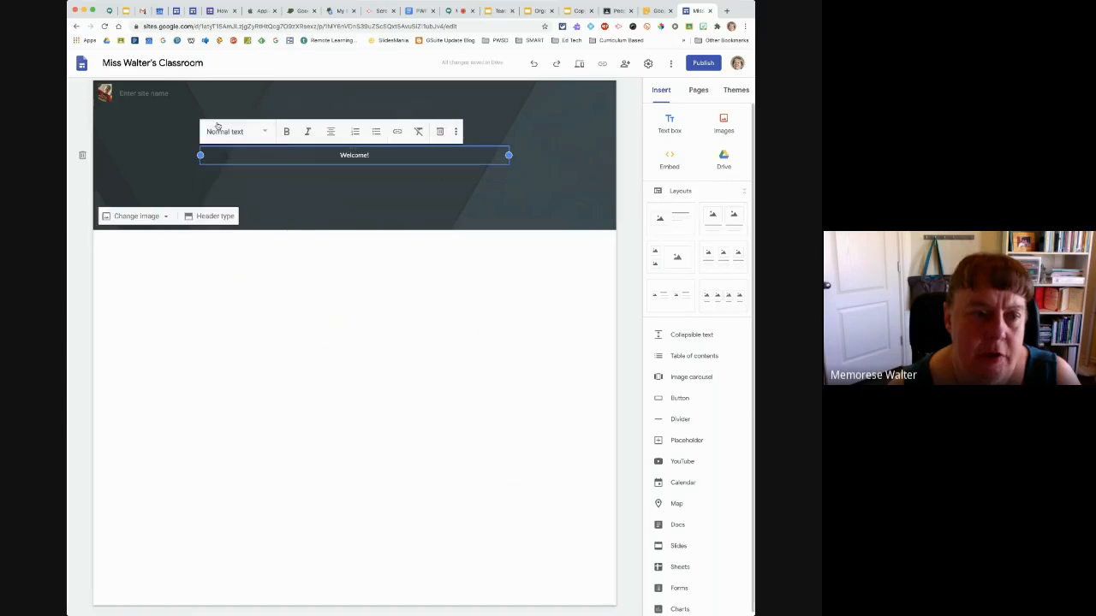
{"action": "left_click", "coordinate": [230, 135]}
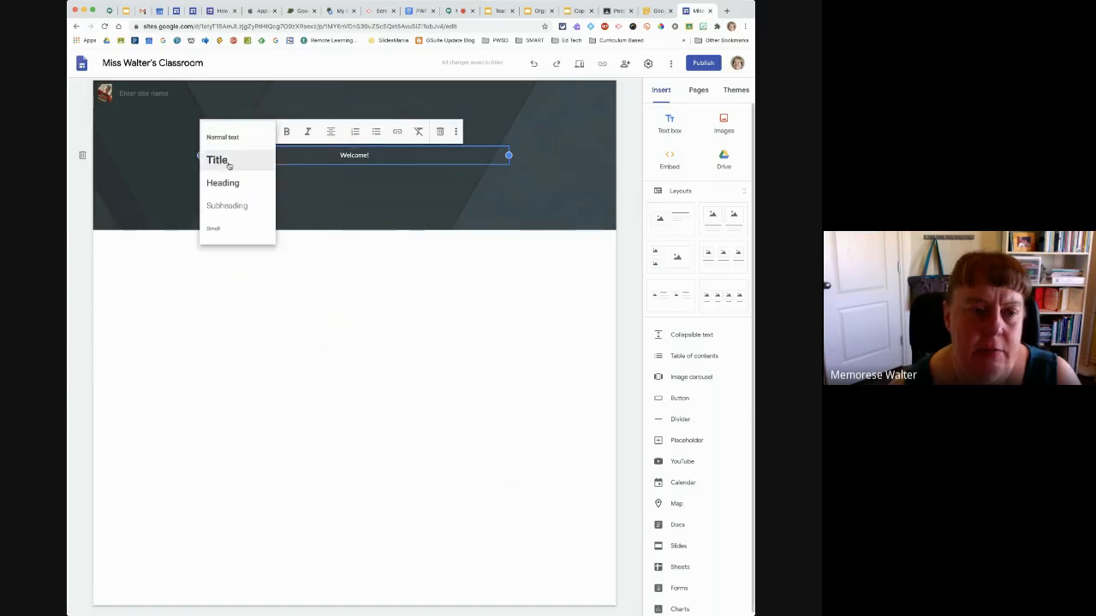
{"action": "left_click", "coordinate": [224, 161]}
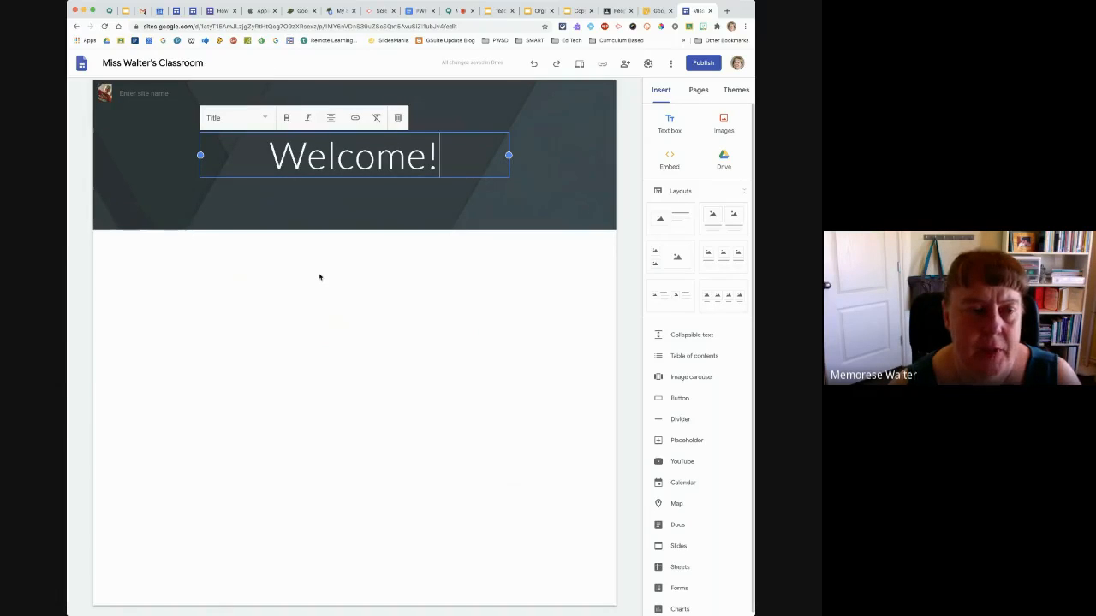
{"action": "mouse_move", "coordinate": [146, 184]}
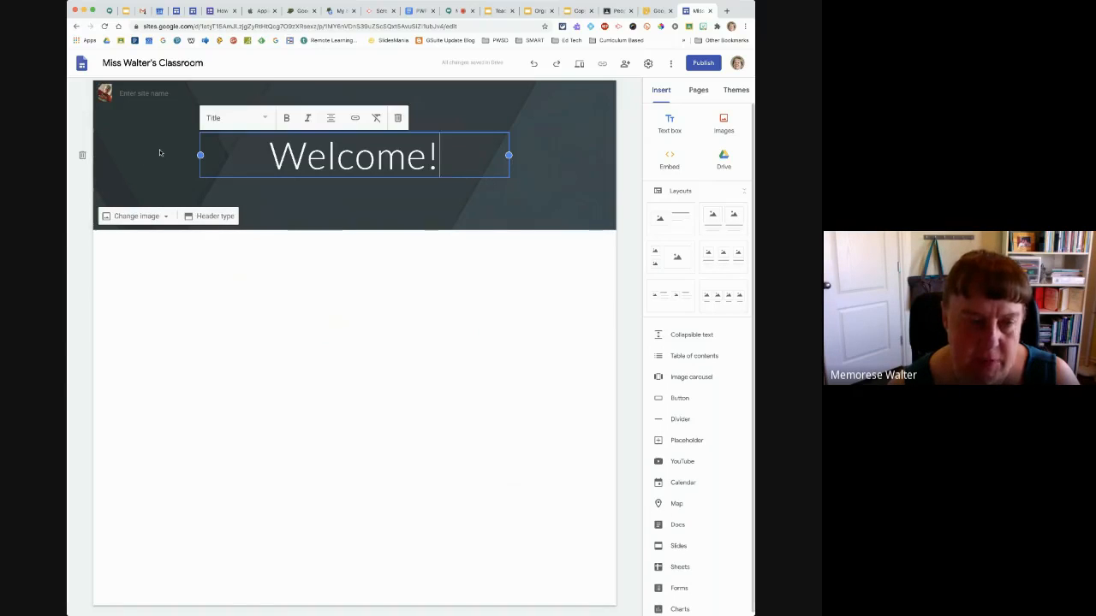
Try the Cover, Large banner and Title only header types on the page header and restore the Banner type
{"action": "left_click", "coordinate": [213, 220]}
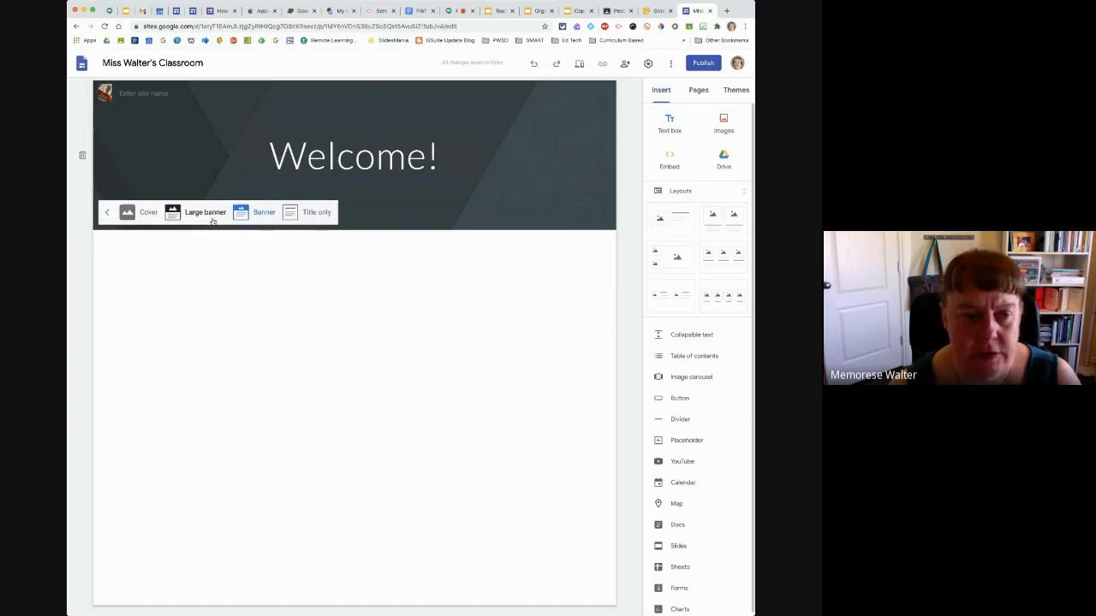
{"action": "left_click", "coordinate": [143, 213]}
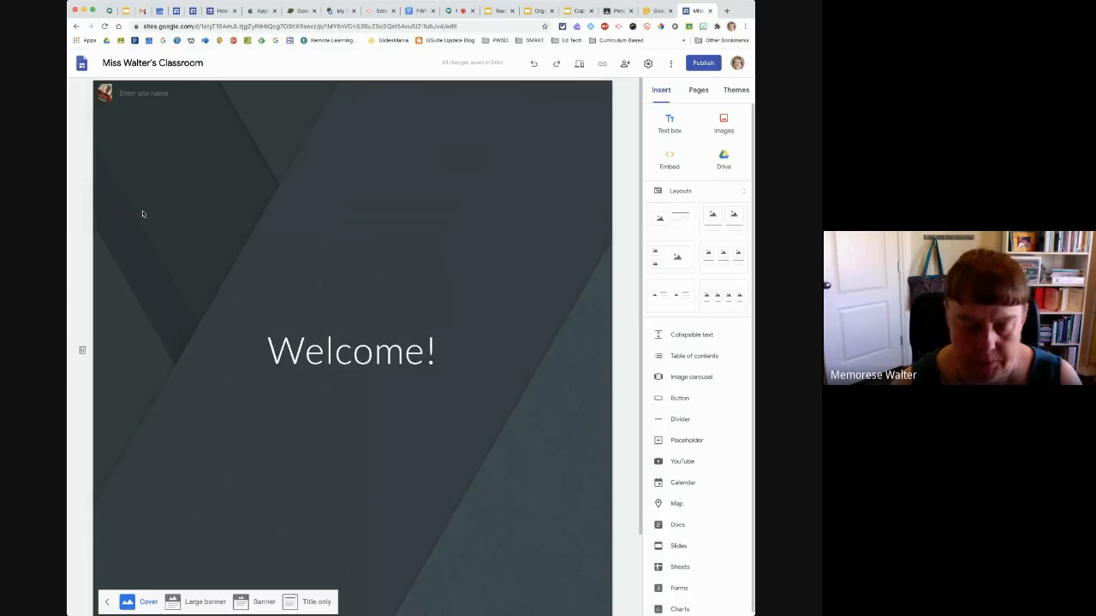
{"action": "left_click", "coordinate": [204, 602]}
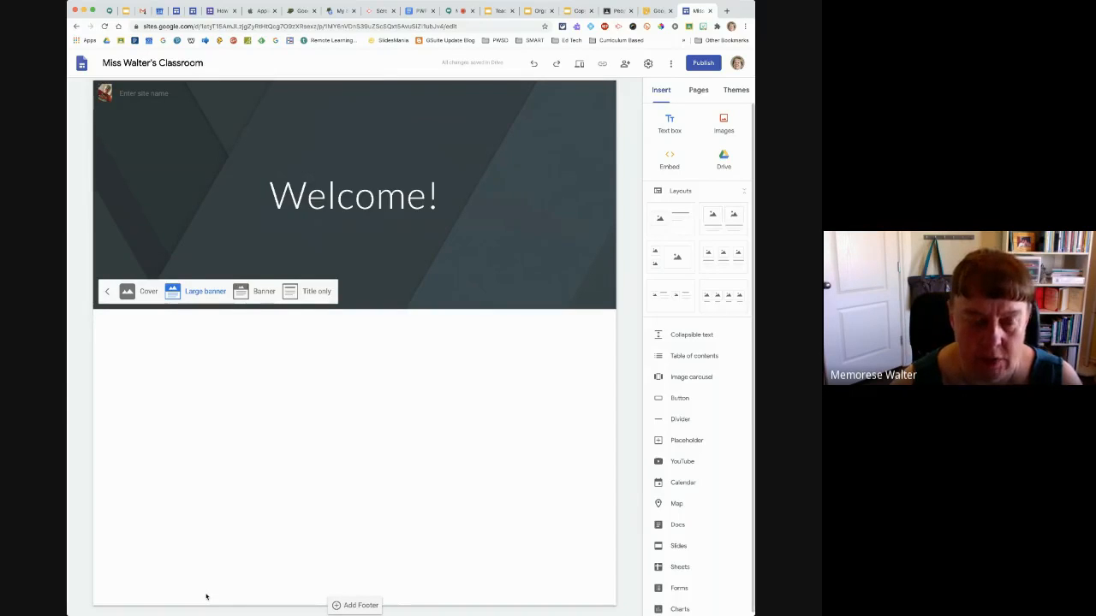
{"action": "left_click", "coordinate": [244, 291]}
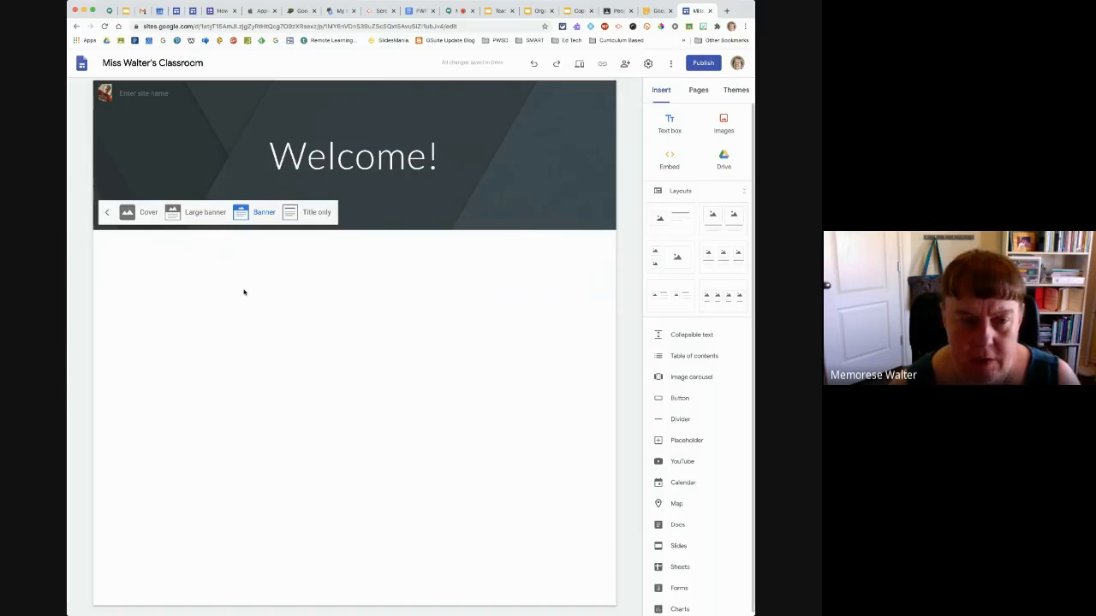
{"action": "left_click", "coordinate": [313, 212]}
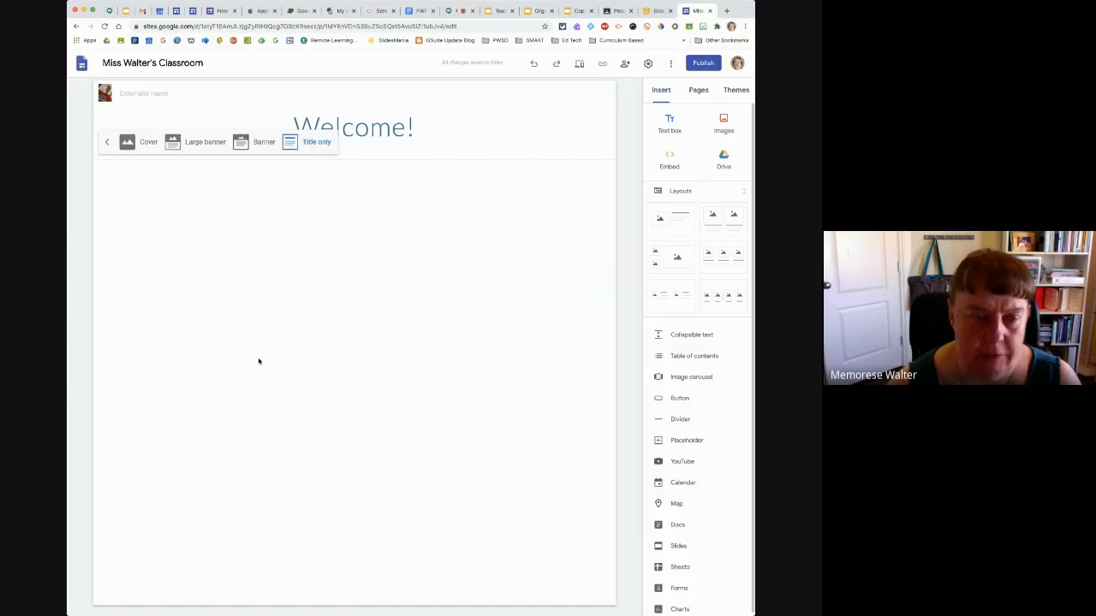
{"action": "left_click", "coordinate": [107, 142]}
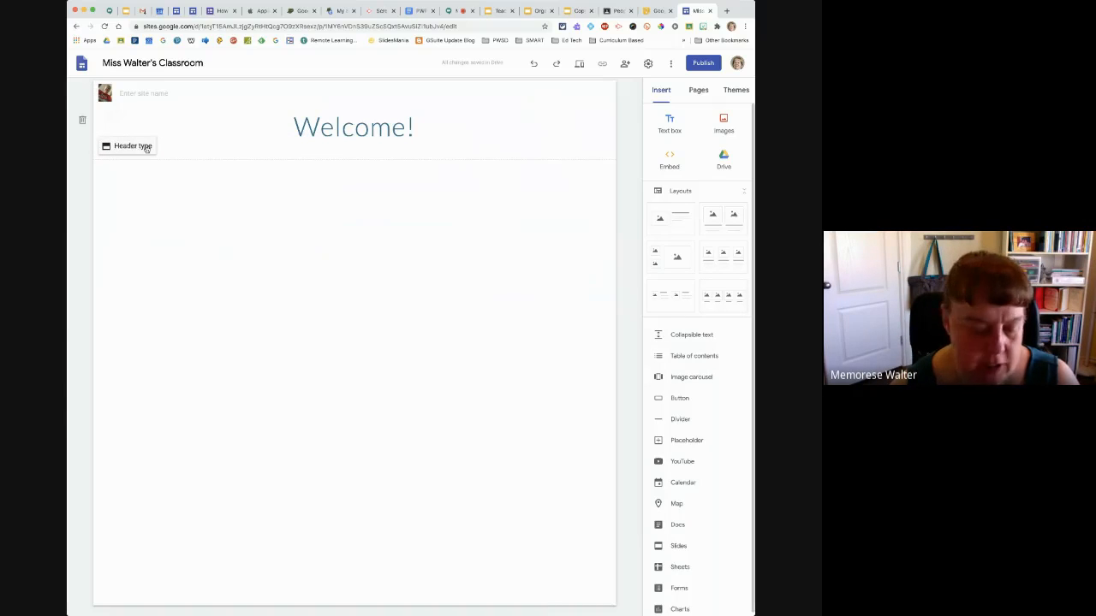
{"action": "left_click", "coordinate": [208, 138]}
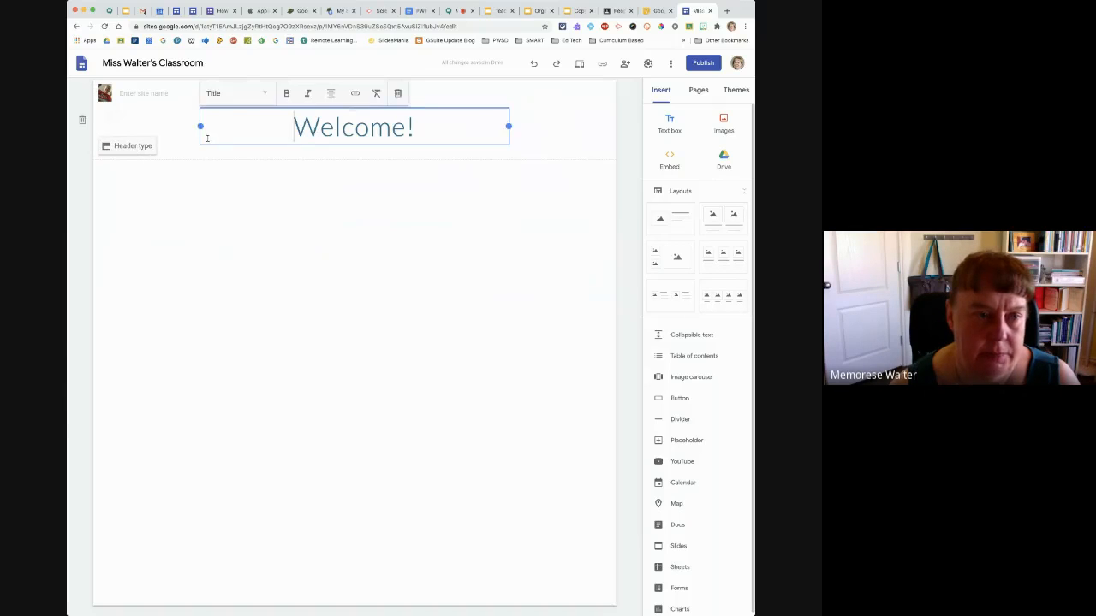
{"action": "left_click", "coordinate": [178, 133]}
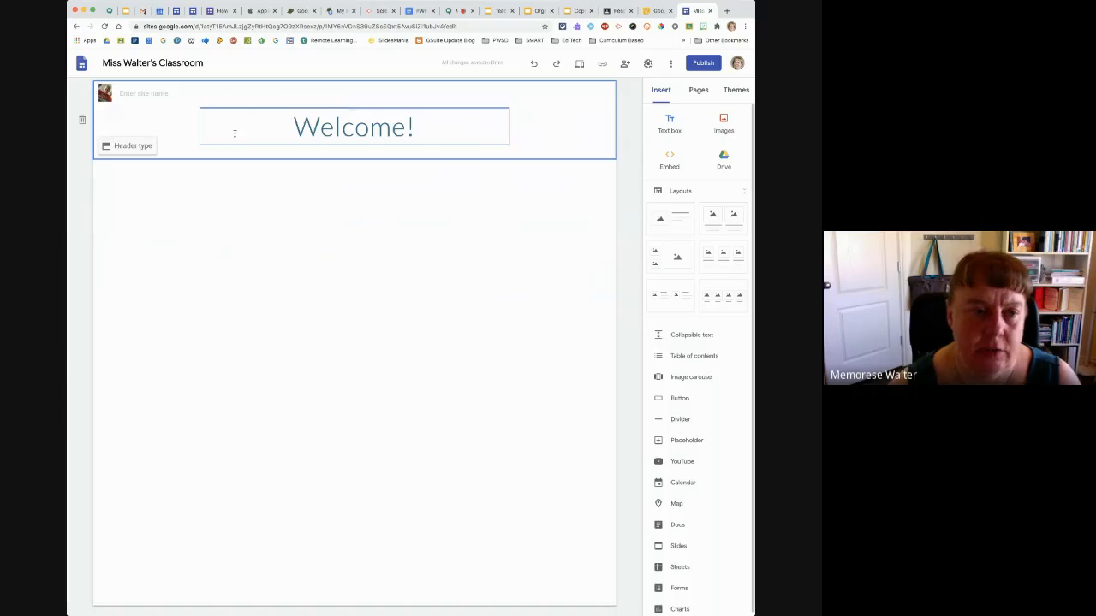
{"action": "left_click", "coordinate": [133, 144]}
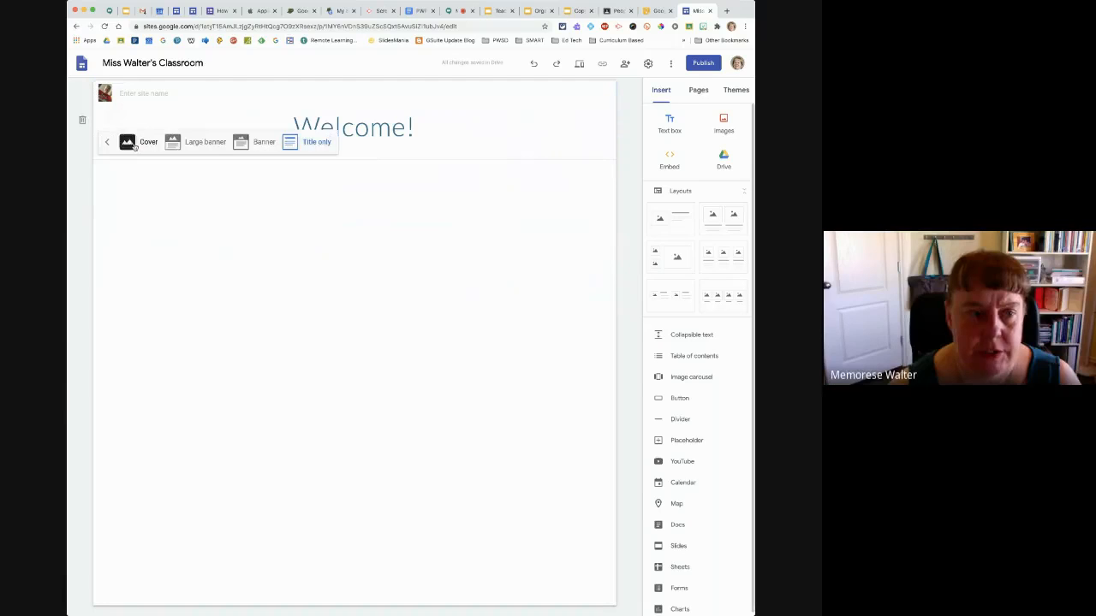
{"action": "left_click", "coordinate": [241, 143]}
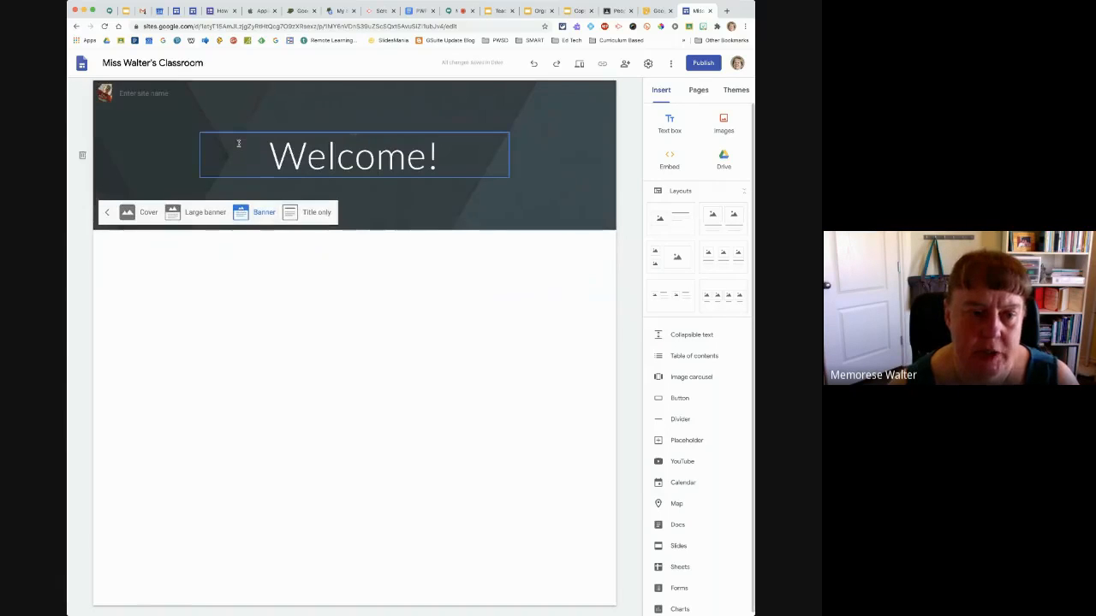
Replace the header's background image with the photo of pastel-painted school desks from a Google image search for "classroom"
{"action": "left_click", "coordinate": [122, 170]}
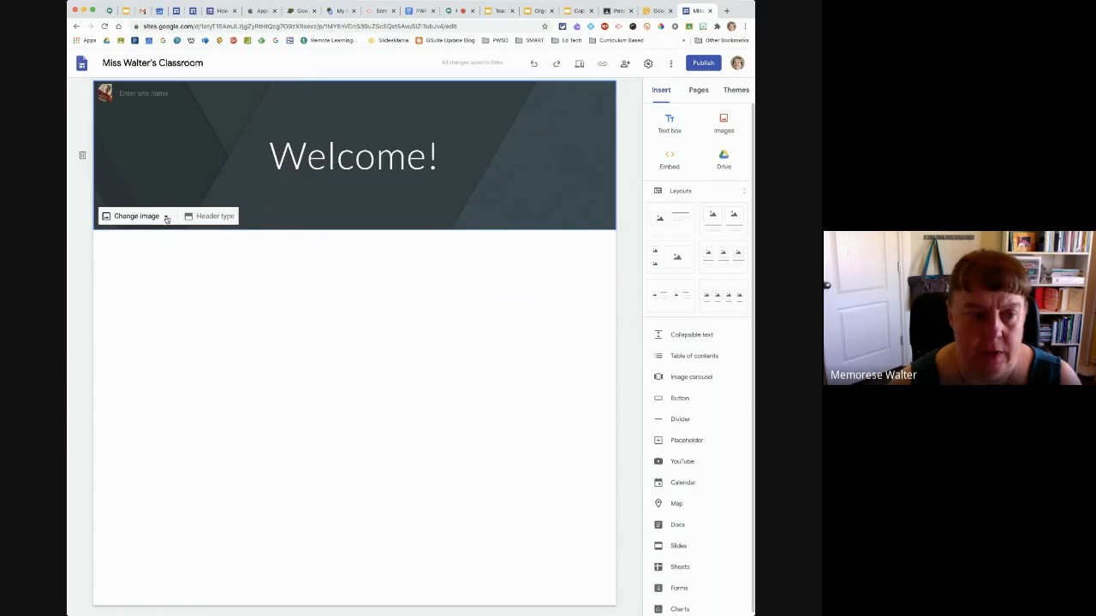
{"action": "left_click", "coordinate": [161, 218]}
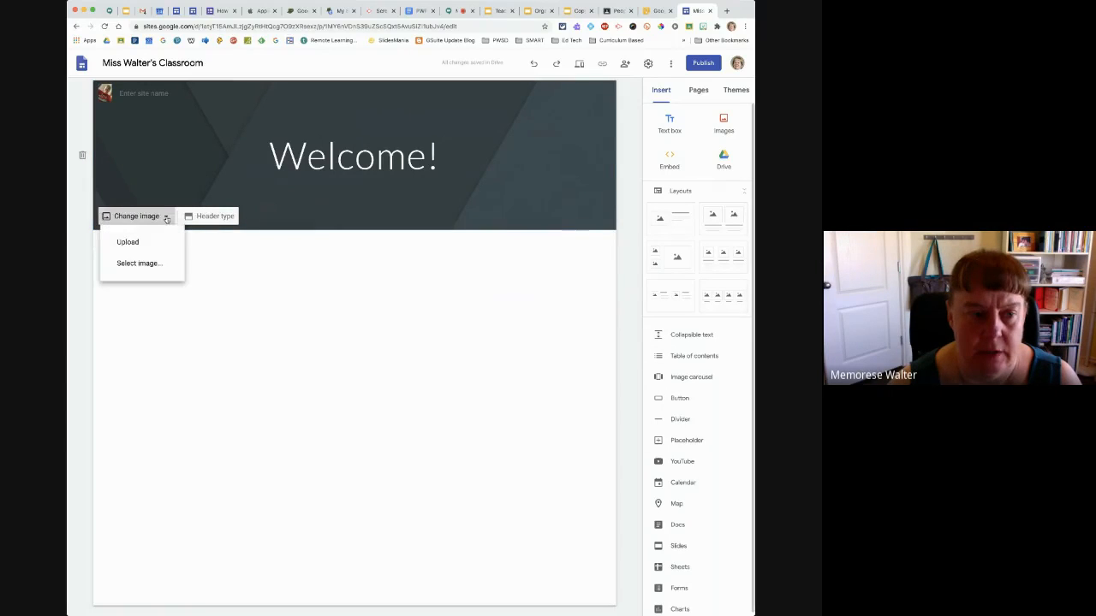
{"action": "left_click", "coordinate": [137, 268]}
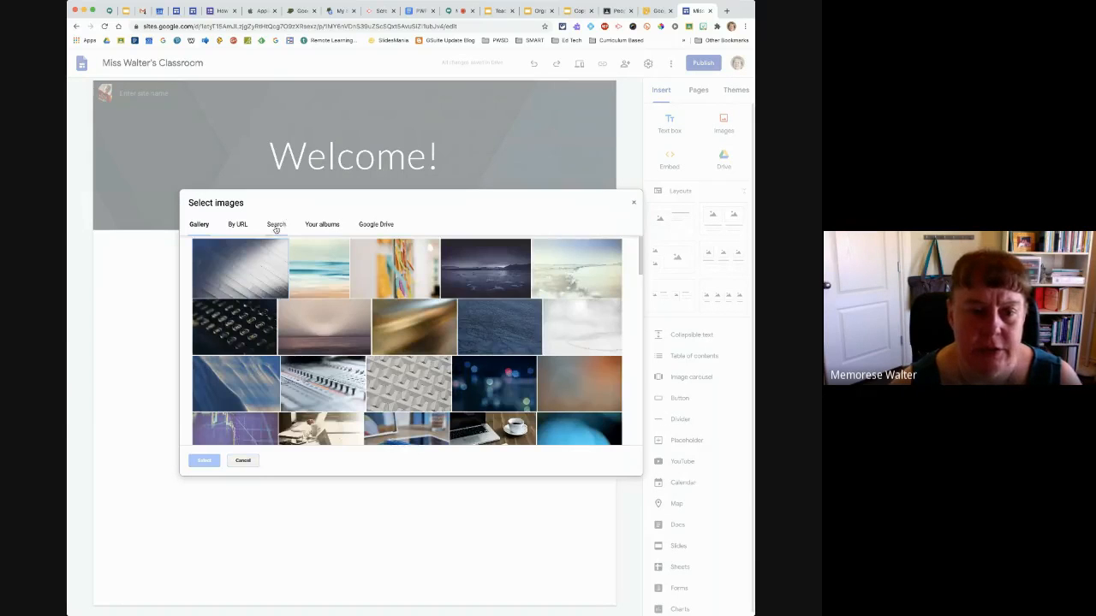
{"action": "left_click", "coordinate": [271, 225]}
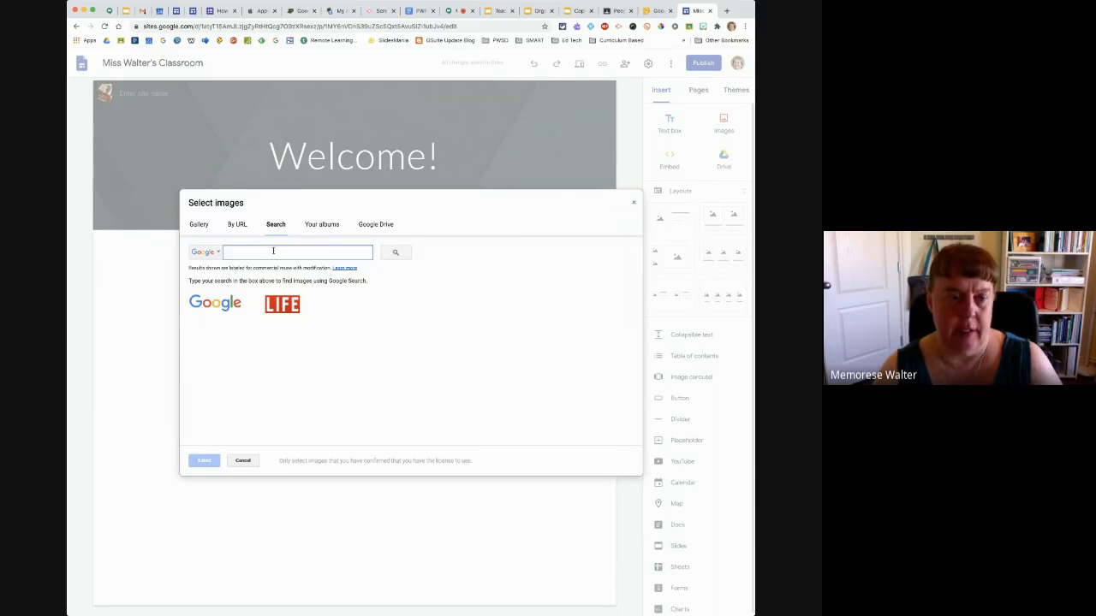
{"action": "type", "text": "classroom"}
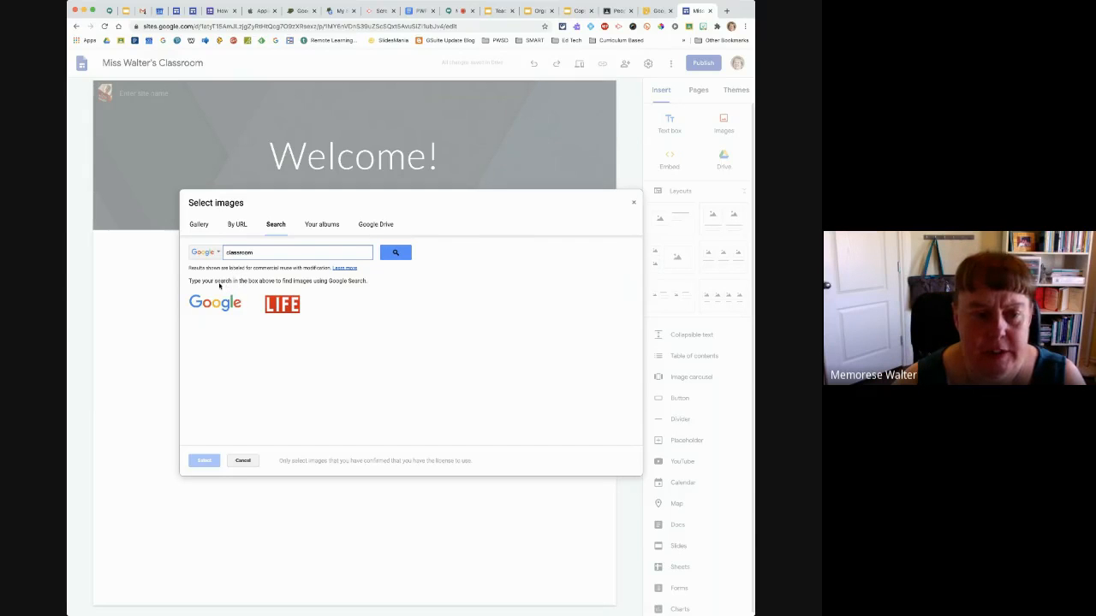
{"action": "left_click", "coordinate": [397, 256]}
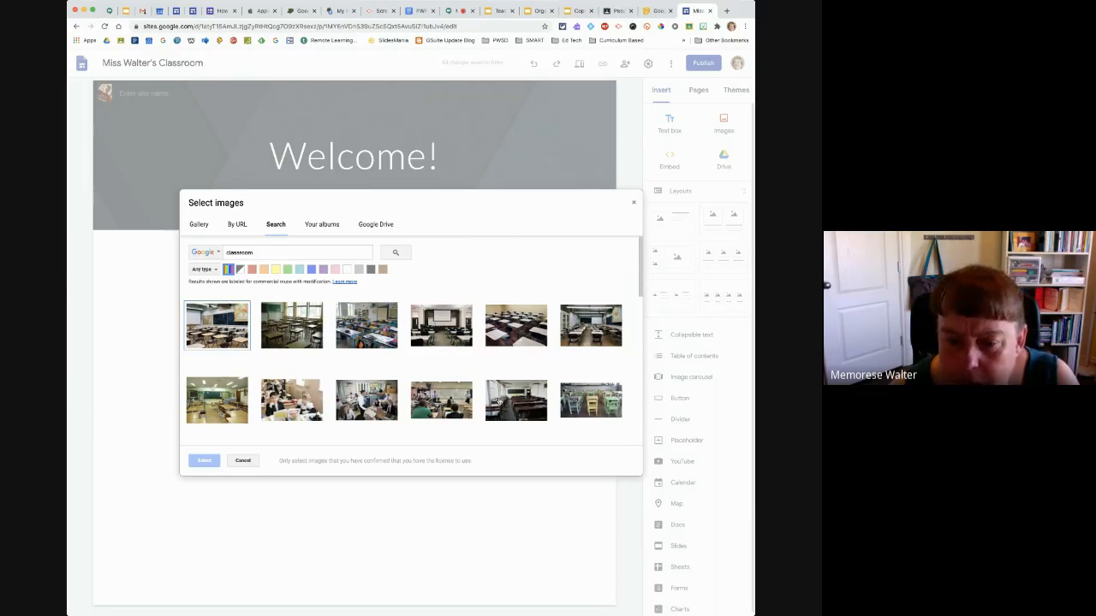
{"action": "left_click", "coordinate": [591, 400]}
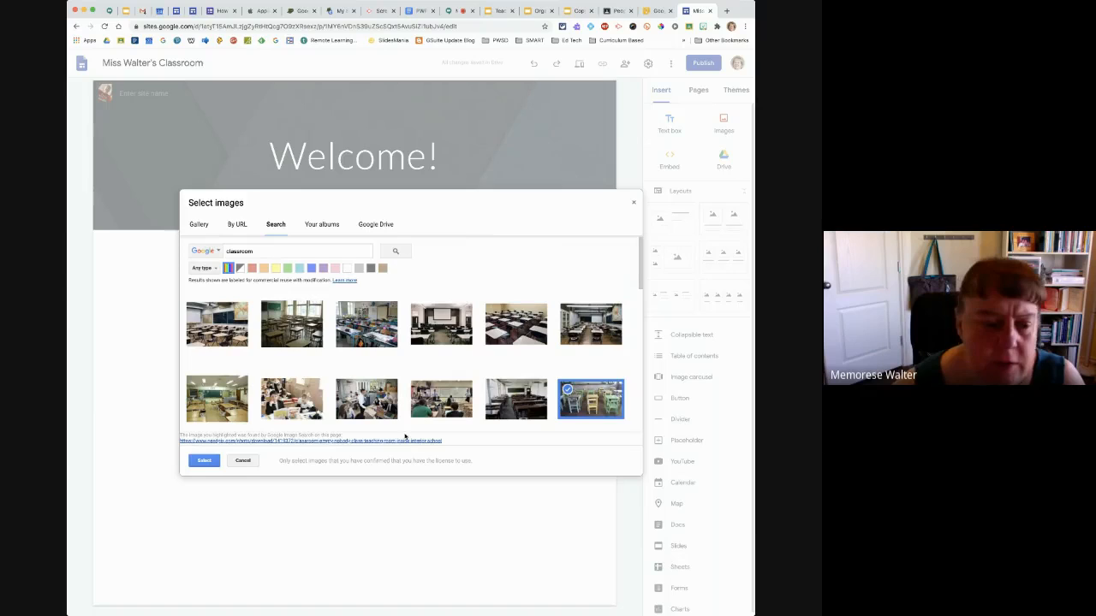
{"action": "left_click", "coordinate": [205, 462]}
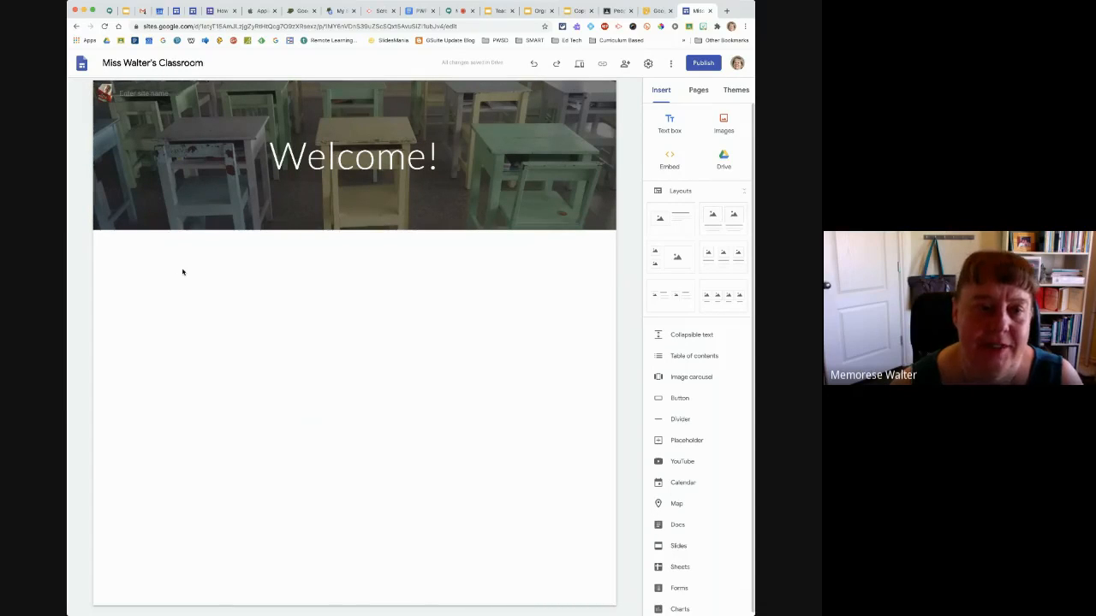
{"action": "mouse_move", "coordinate": [190, 178]}
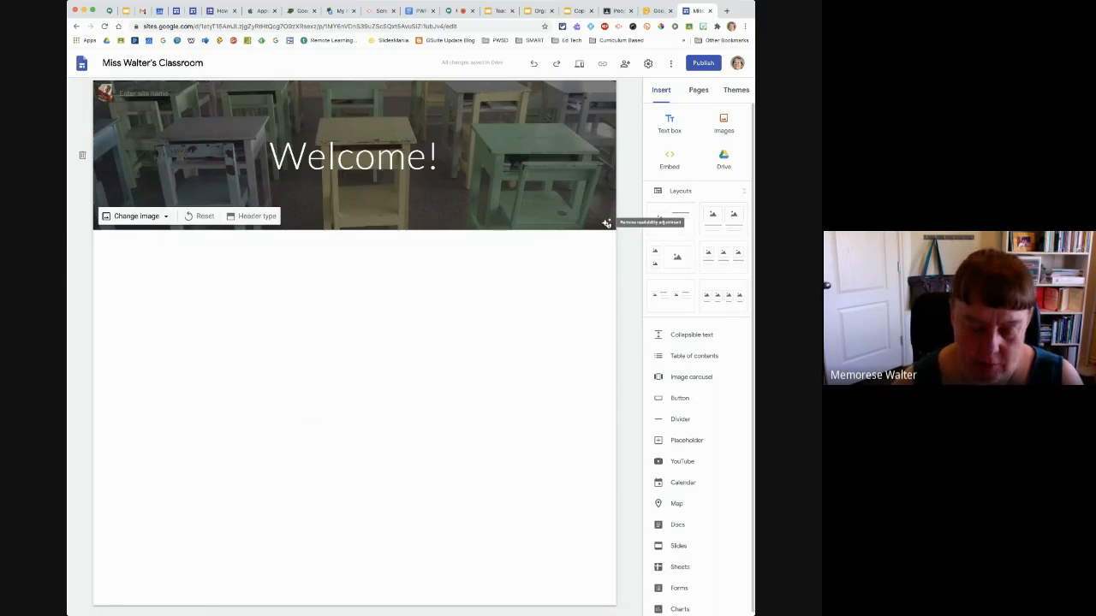
{"action": "double_click", "coordinate": [386, 204]}
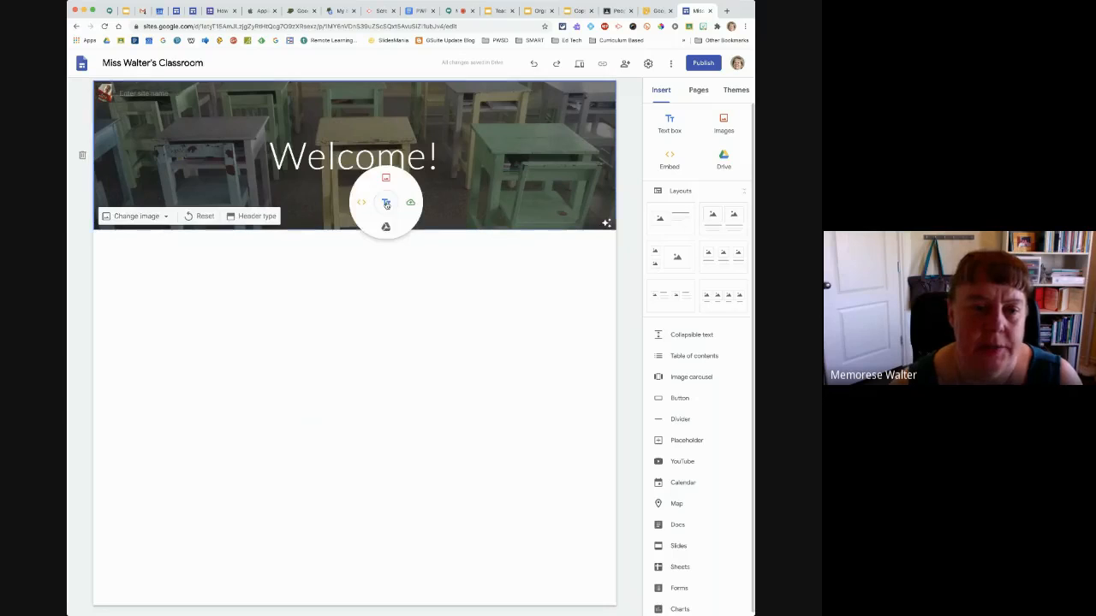
{"action": "left_click", "coordinate": [327, 325]}
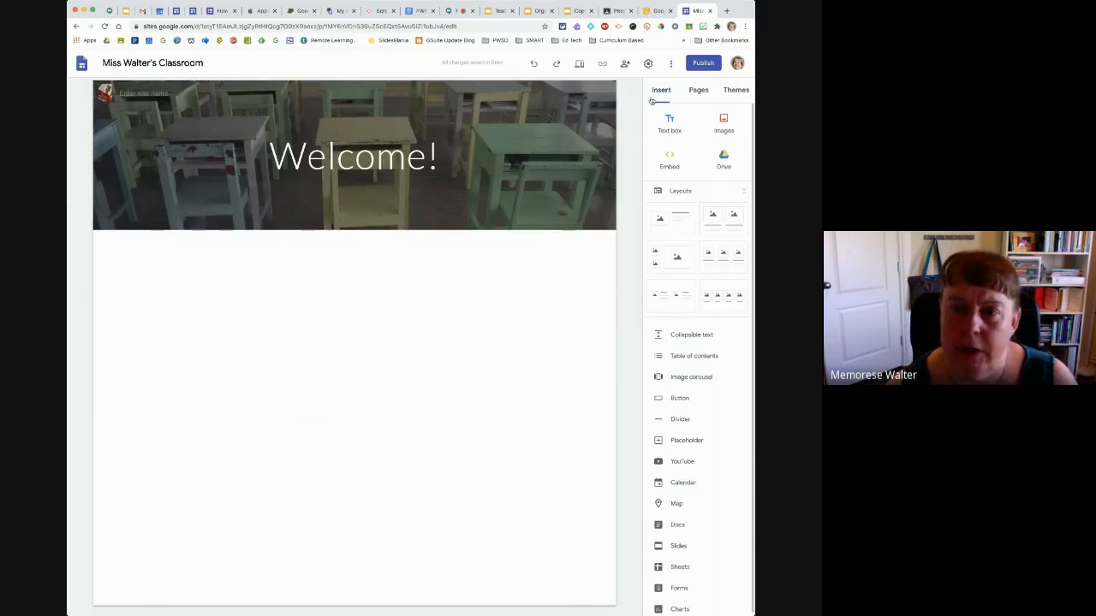
Try the Aristotle, Diplomat and Vision themes on the site and view Vision's font style options
{"action": "left_click", "coordinate": [730, 92]}
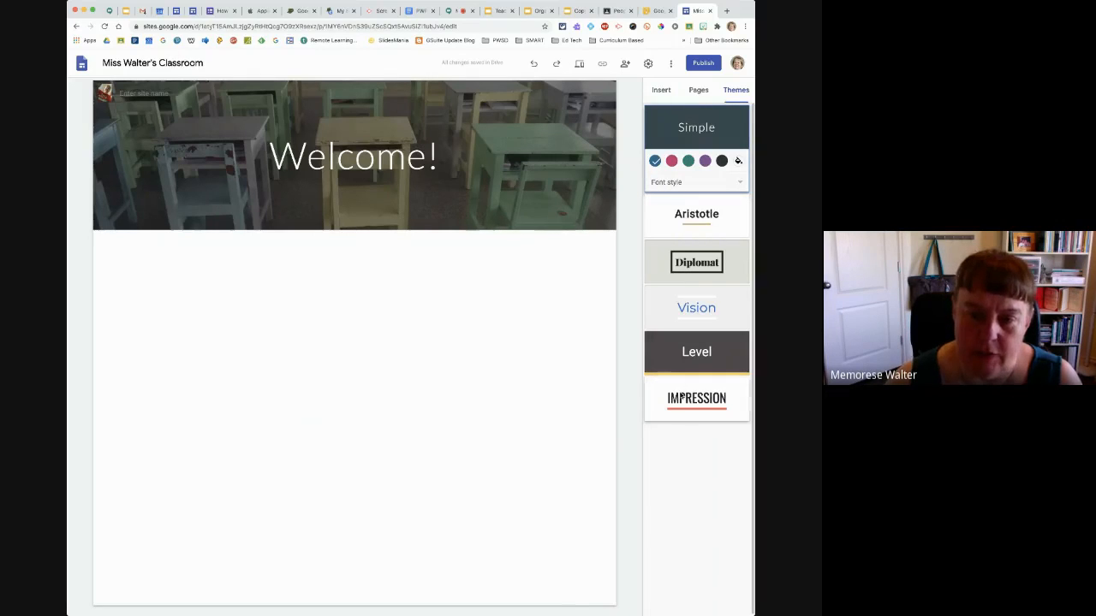
{"action": "left_click", "coordinate": [679, 211]}
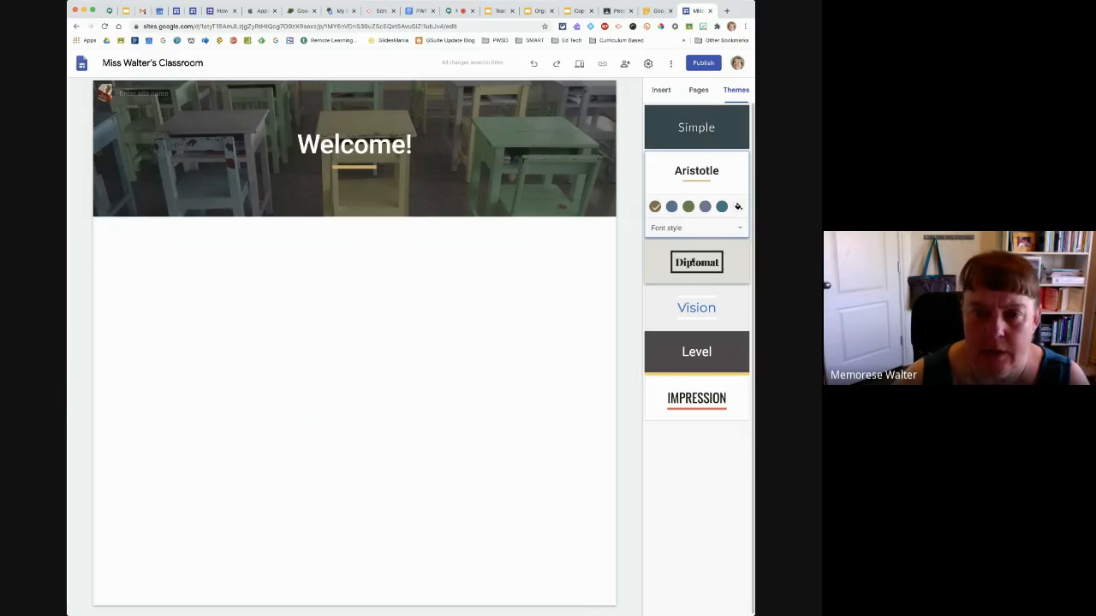
{"action": "left_click", "coordinate": [693, 264]}
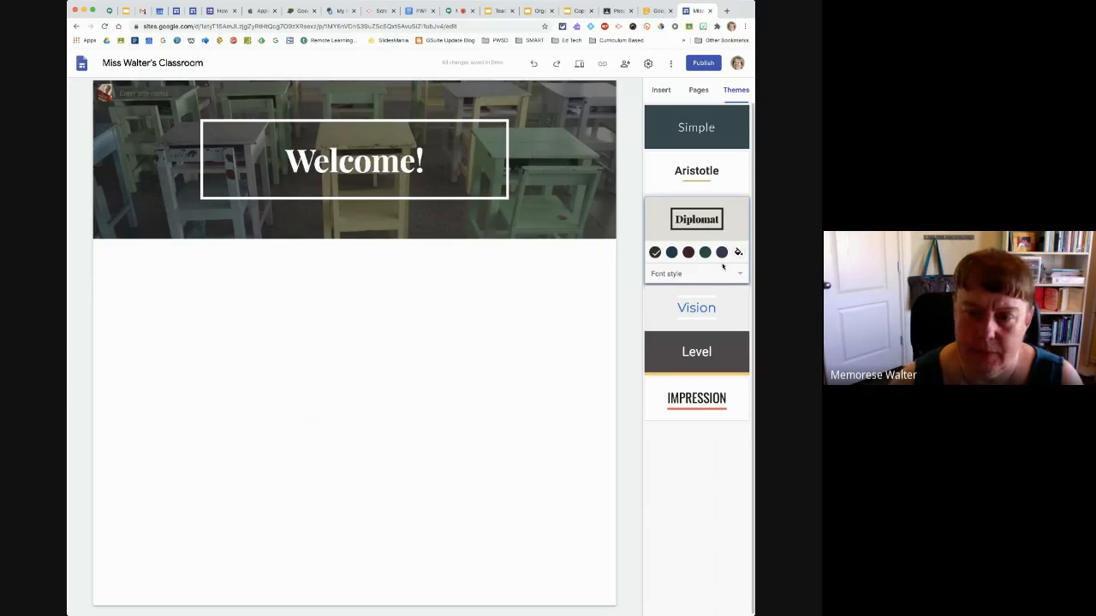
{"action": "left_click", "coordinate": [681, 311]}
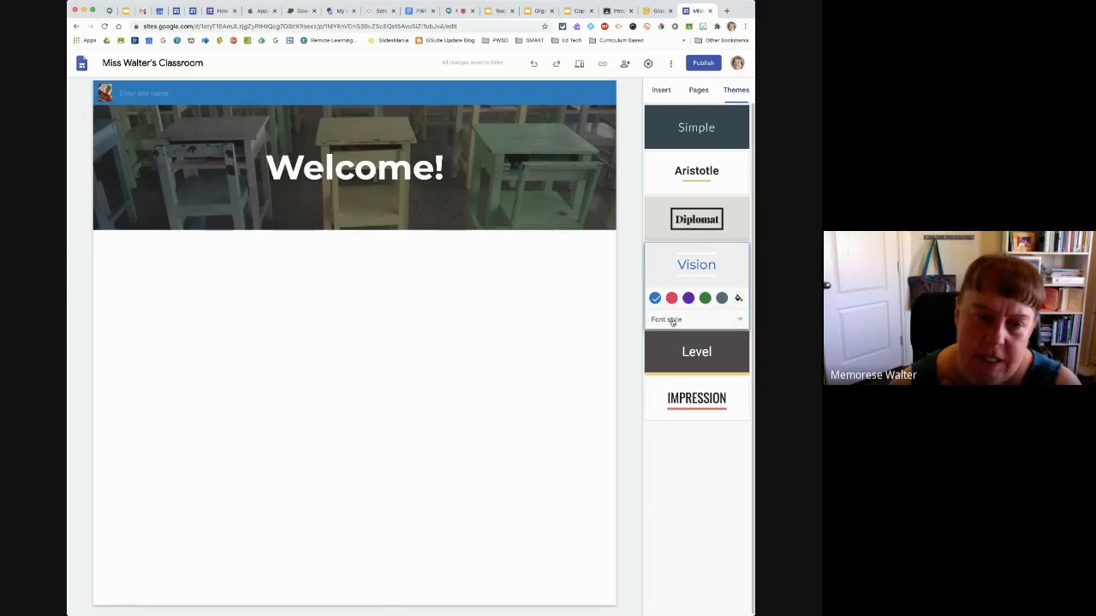
{"action": "left_click", "coordinate": [672, 320]}
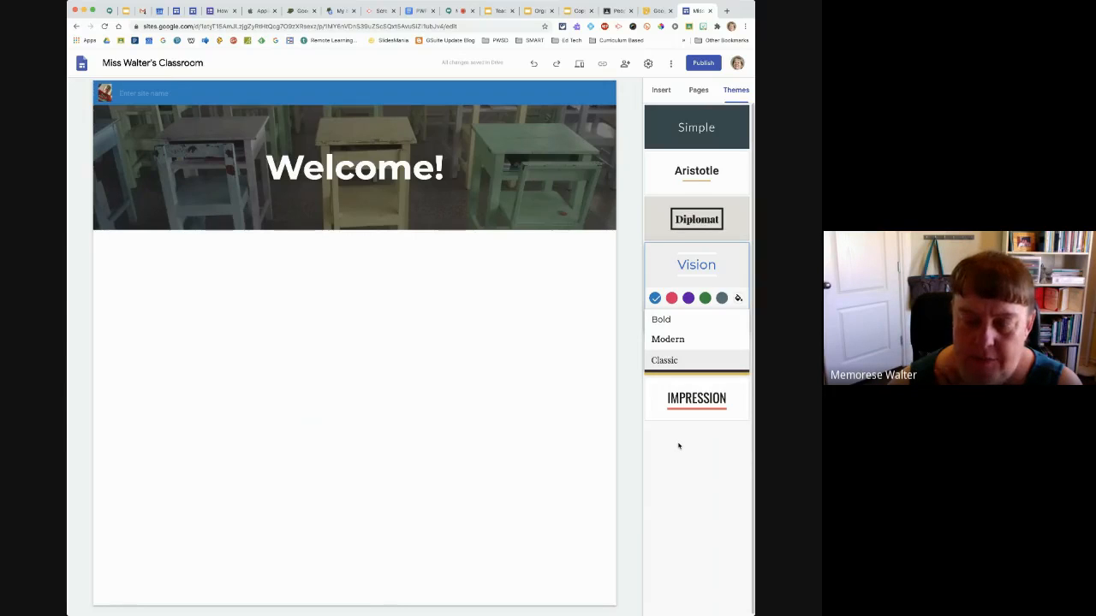
{"action": "left_click", "coordinate": [678, 445]}
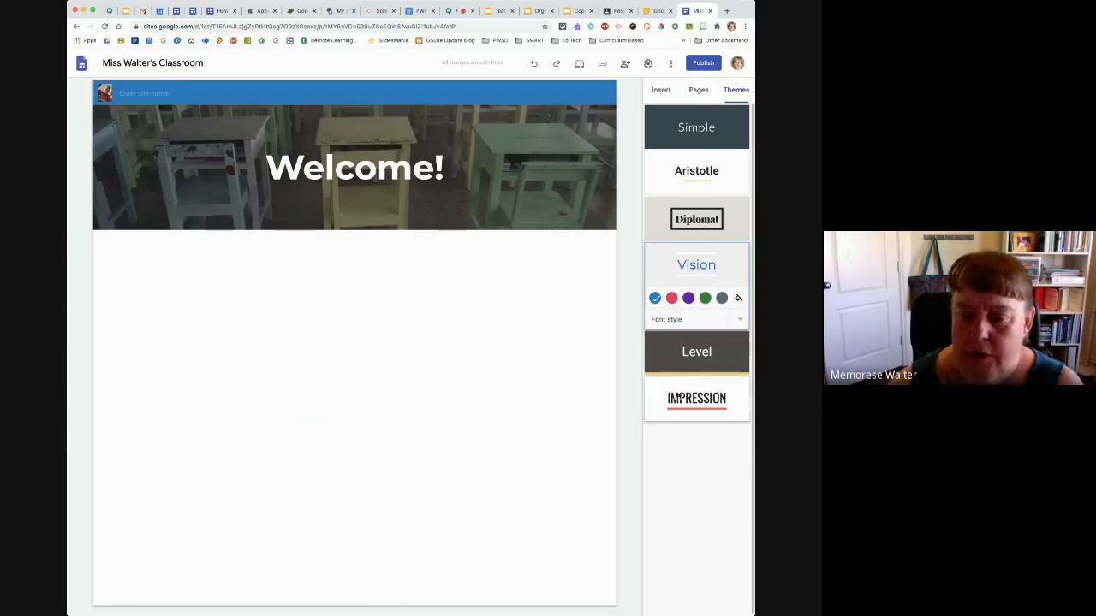
Try the Level and Diplomat themes on the site and view Diplomat's font style options
{"action": "left_click", "coordinate": [686, 360]}
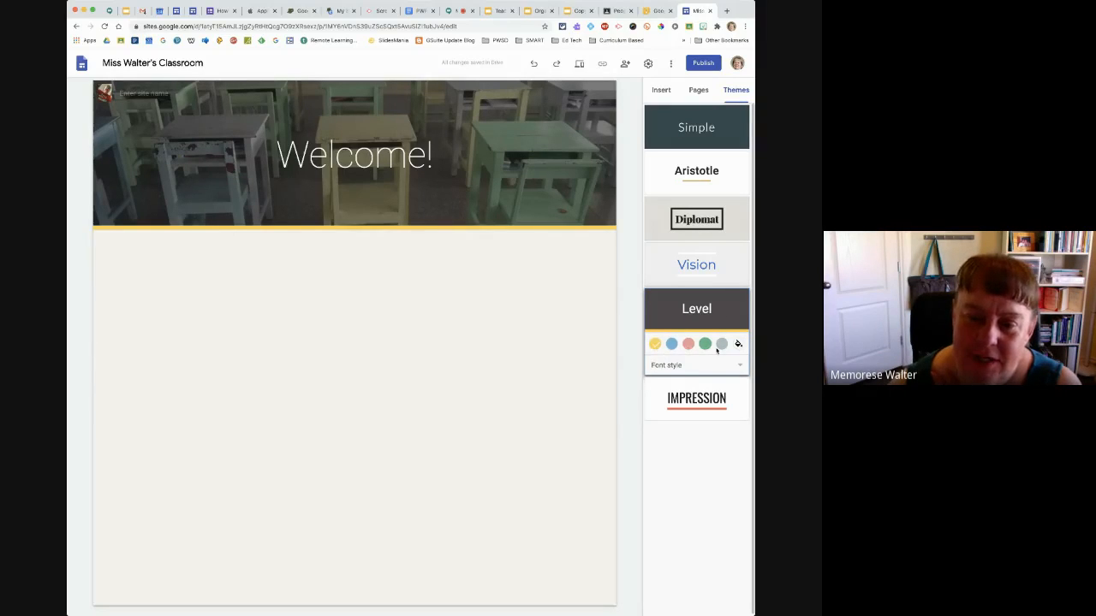
{"action": "left_click", "coordinate": [686, 228]}
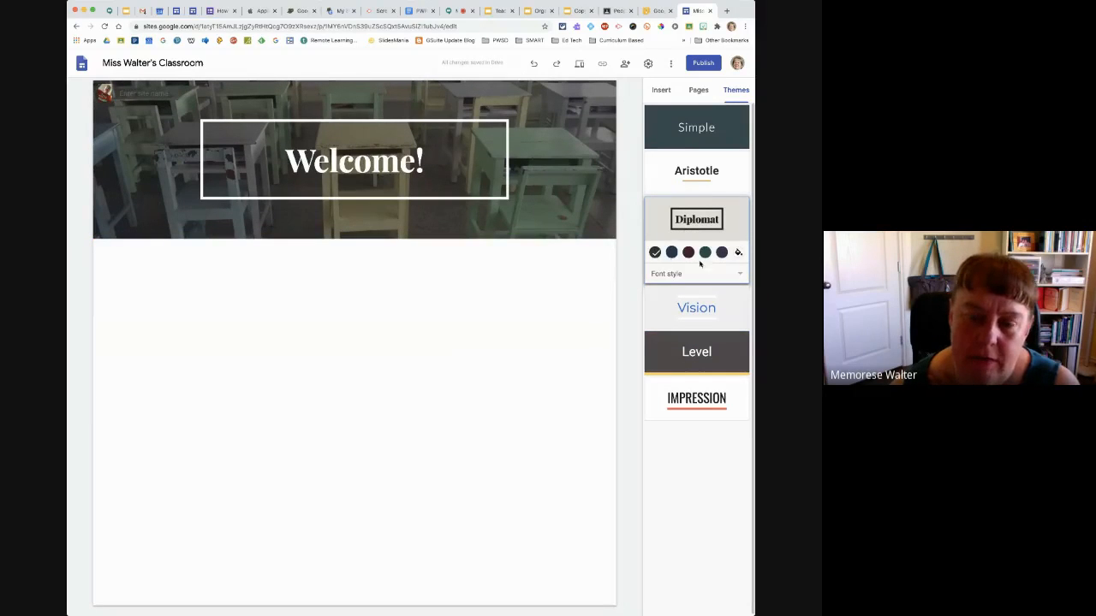
{"action": "left_click", "coordinate": [675, 276]}
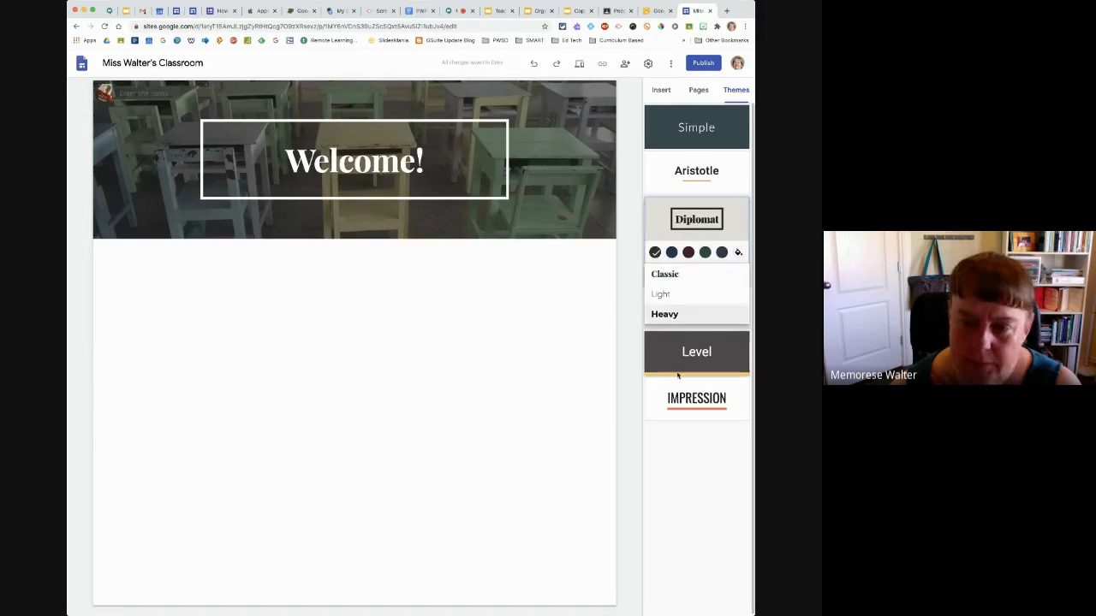
Apply the Impression theme to the site with the custom purple accent color #a800ff
{"action": "left_click", "coordinate": [679, 401]}
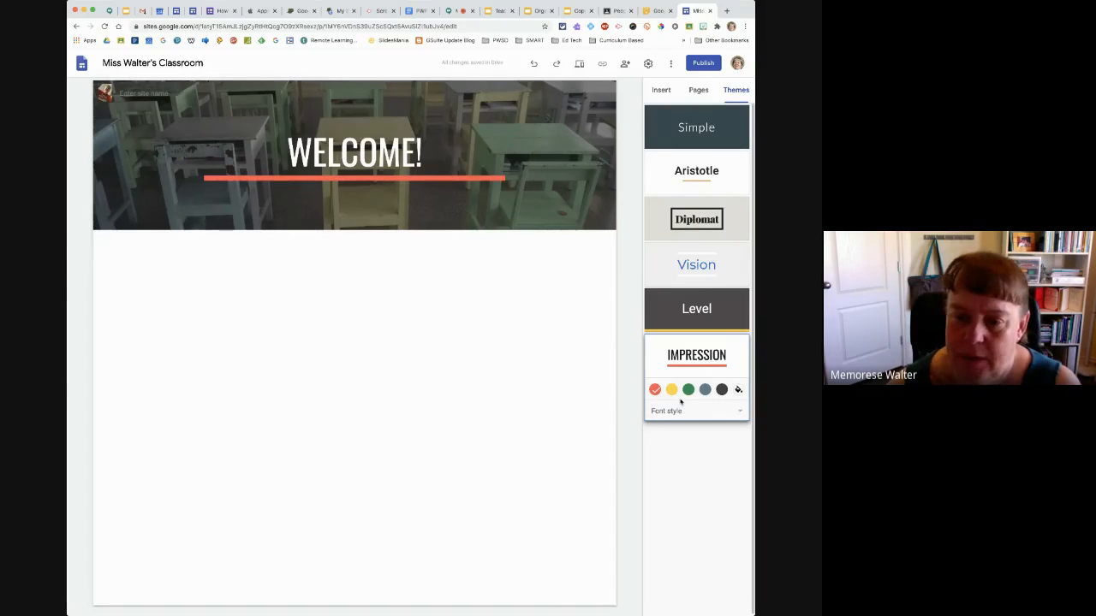
{"action": "left_click", "coordinate": [738, 390]}
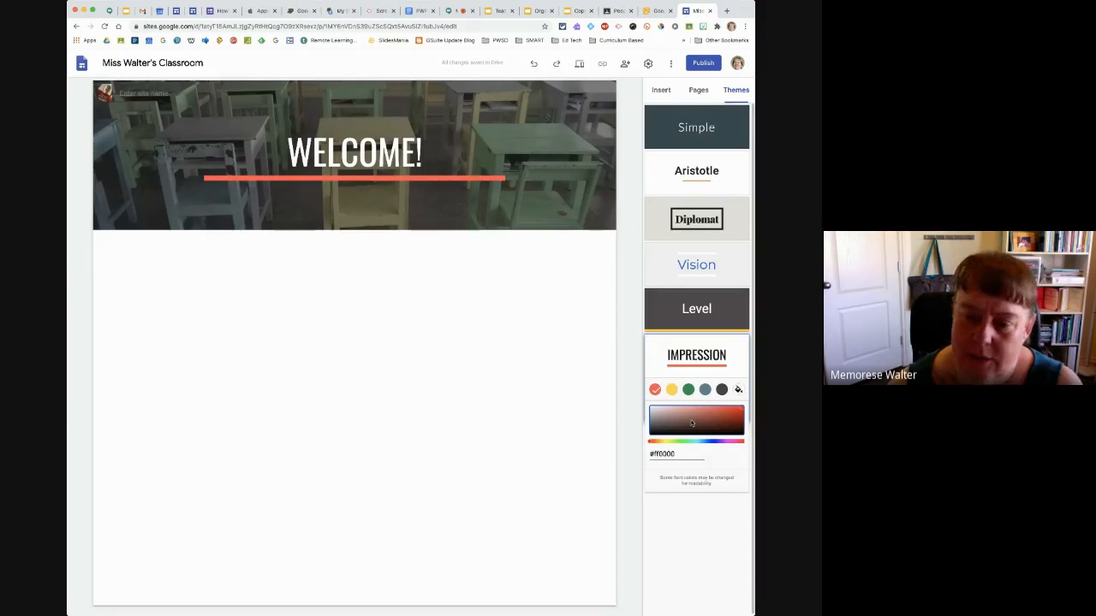
{"action": "left_click", "coordinate": [723, 442]}
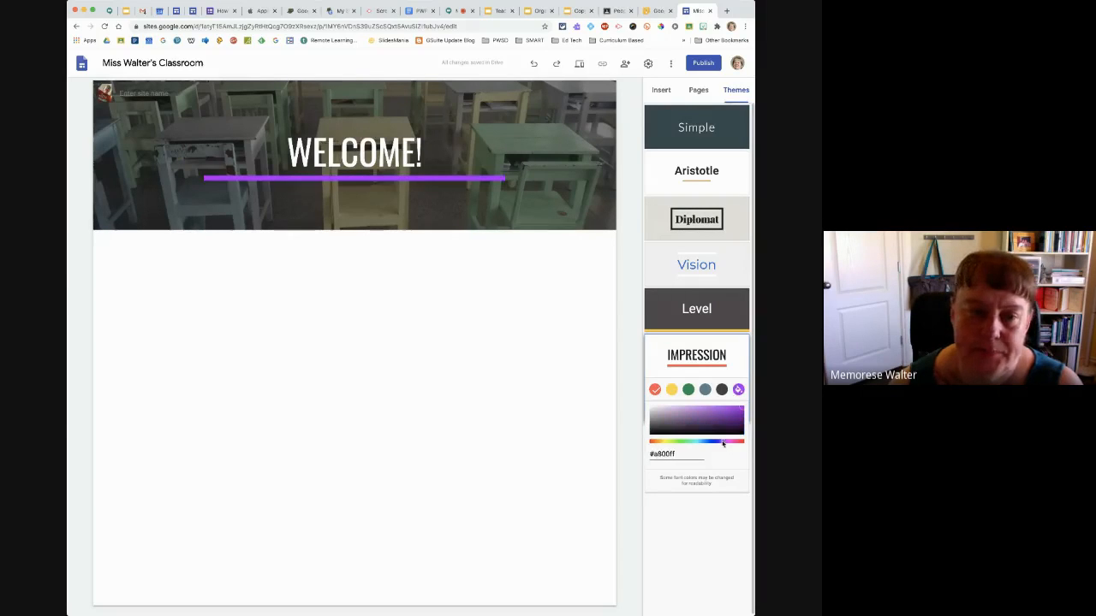
{"action": "left_click", "coordinate": [673, 517]}
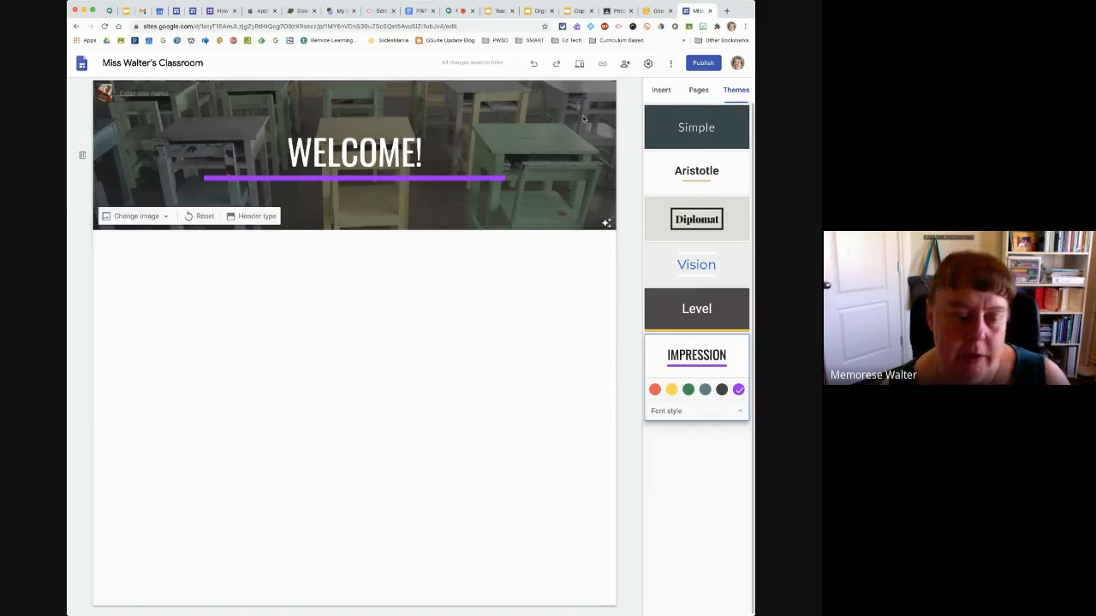
Add a new page named Math to the site
{"action": "left_click", "coordinate": [699, 91]}
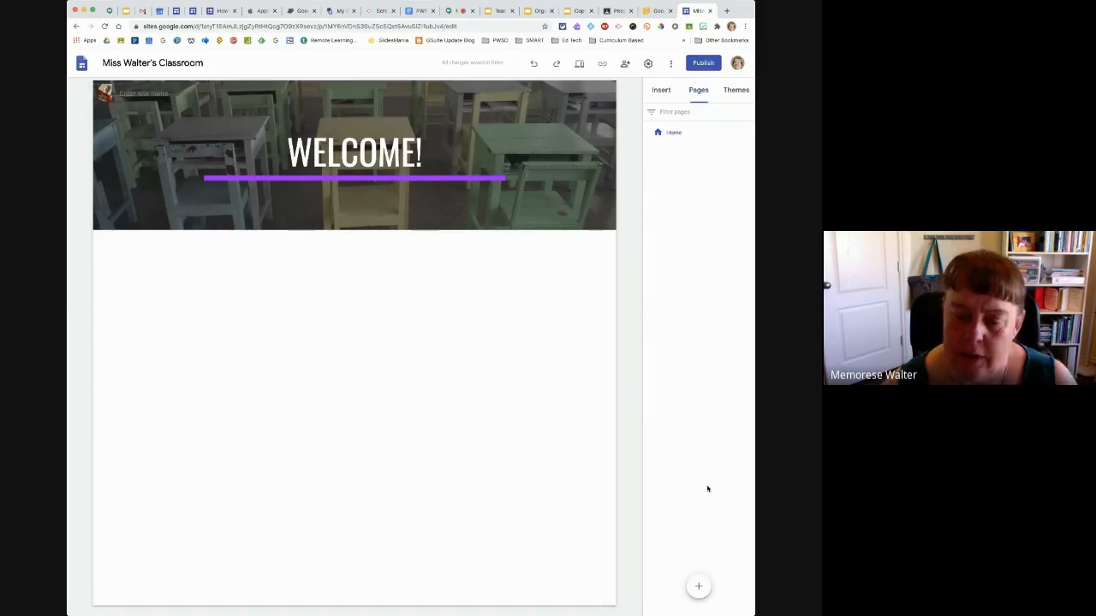
{"action": "mouse_move", "coordinate": [699, 589]}
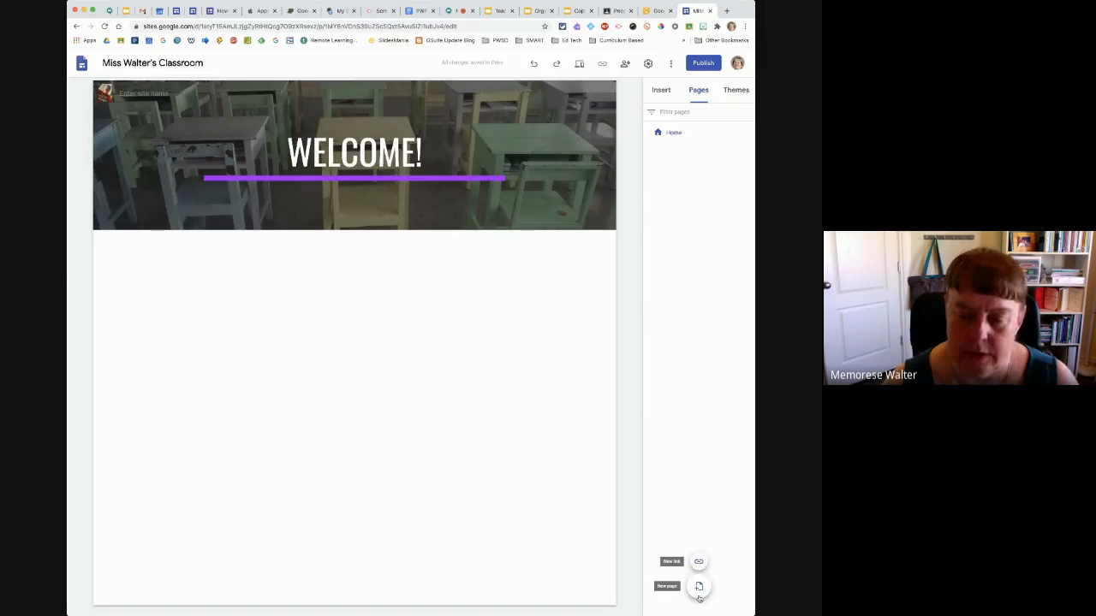
{"action": "left_click", "coordinate": [699, 587]}
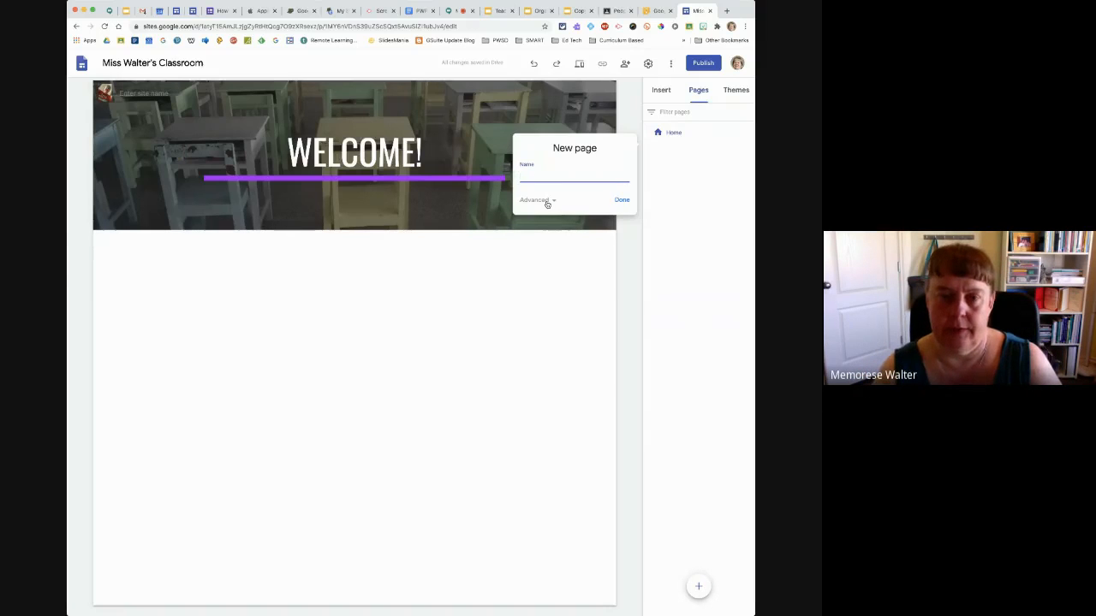
{"action": "type", "text": "Math"}
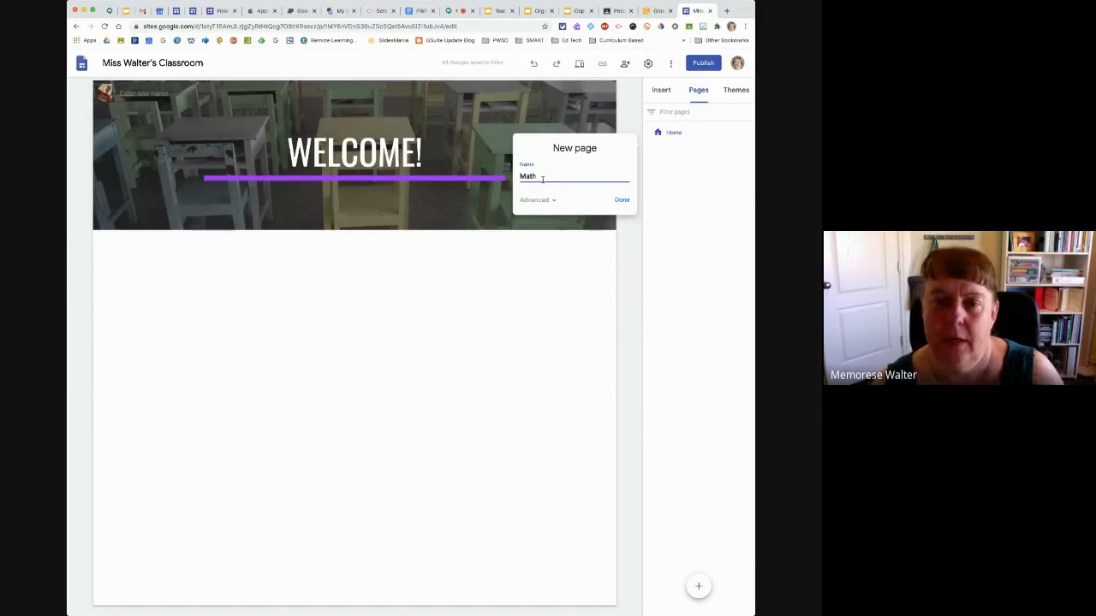
{"action": "left_click", "coordinate": [621, 200]}
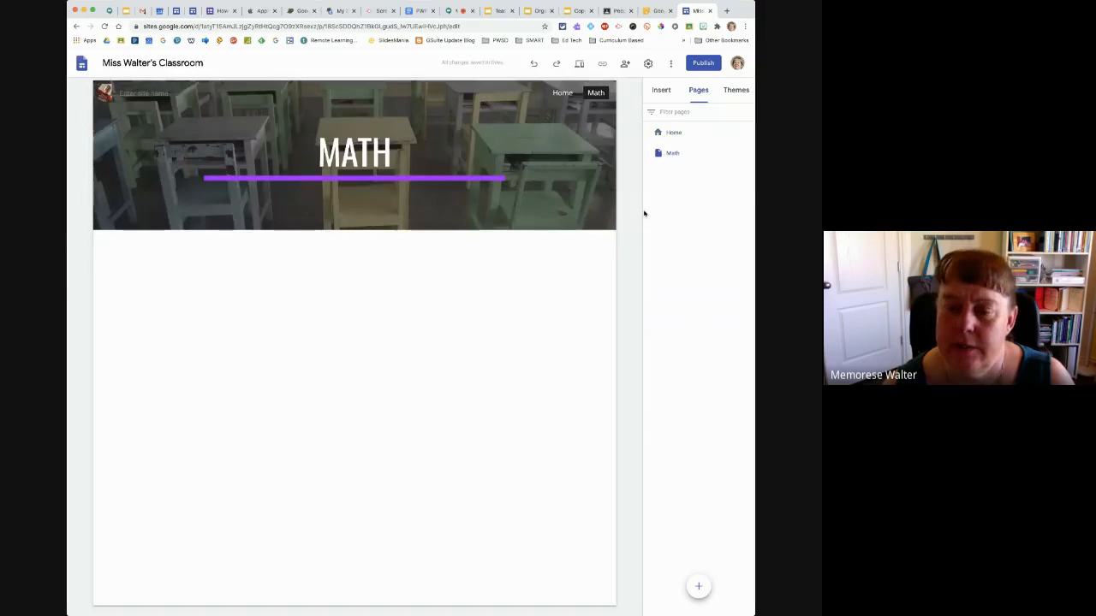
Add a new page named Social to the site
{"action": "left_click", "coordinate": [698, 590]}
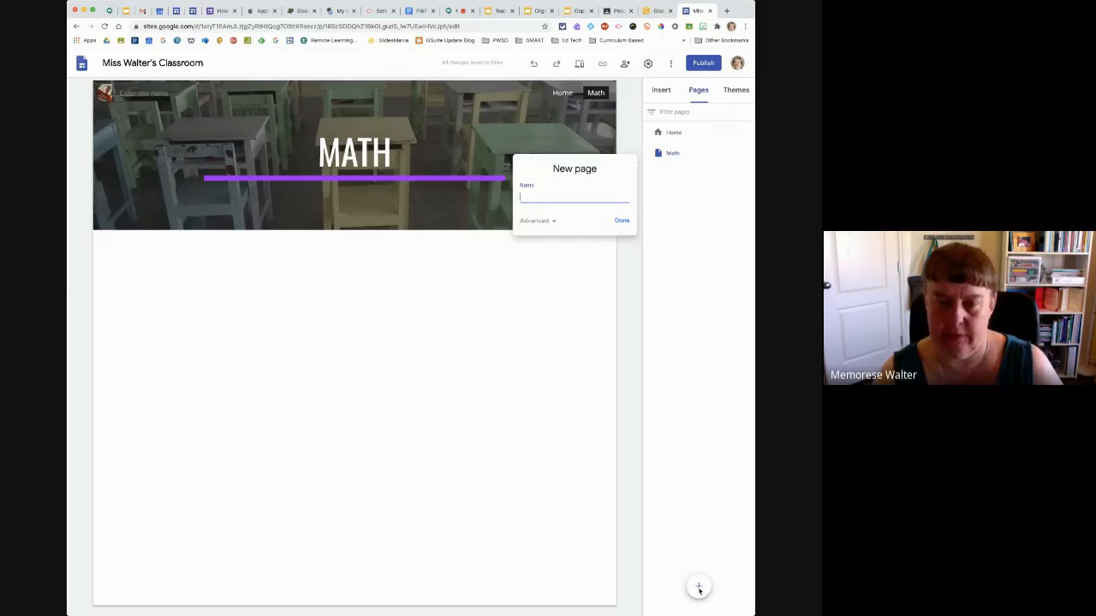
{"action": "type", "text": "oci"}
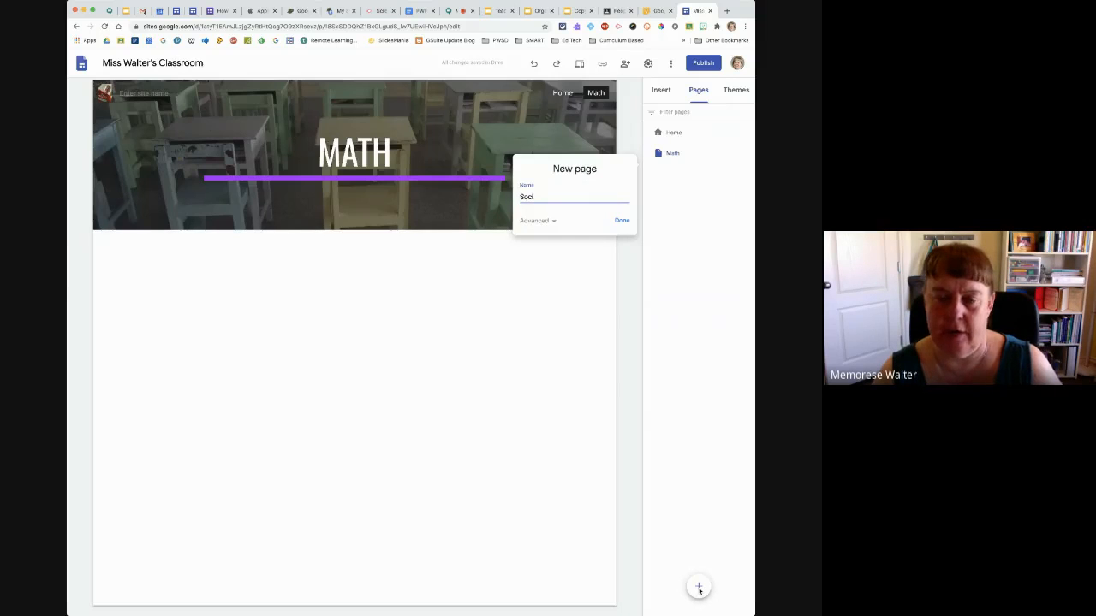
{"action": "type", "text": "al"}
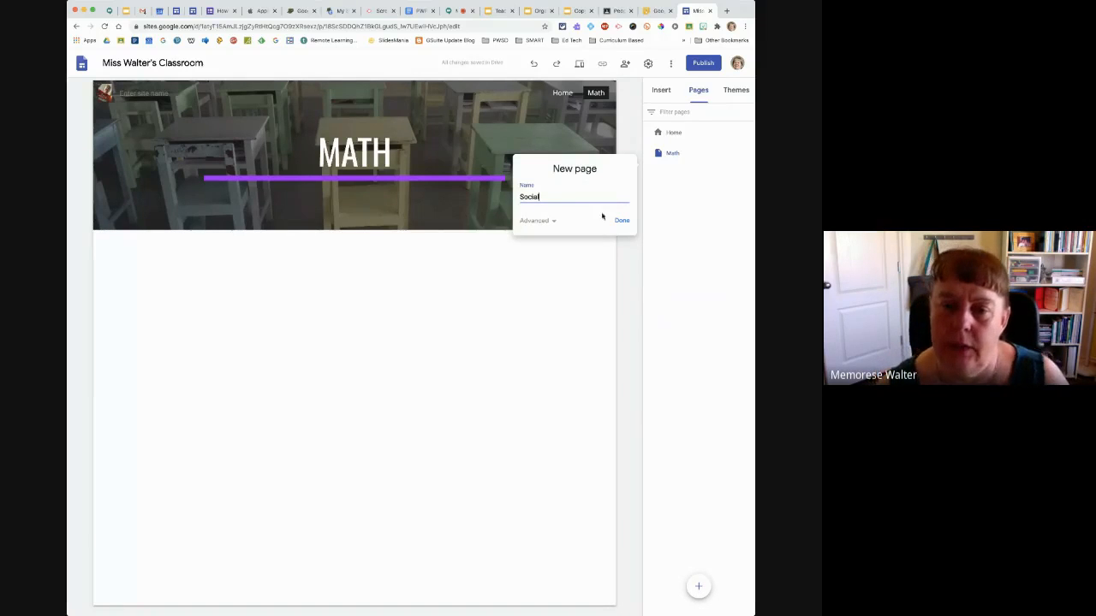
{"action": "left_click", "coordinate": [620, 220]}
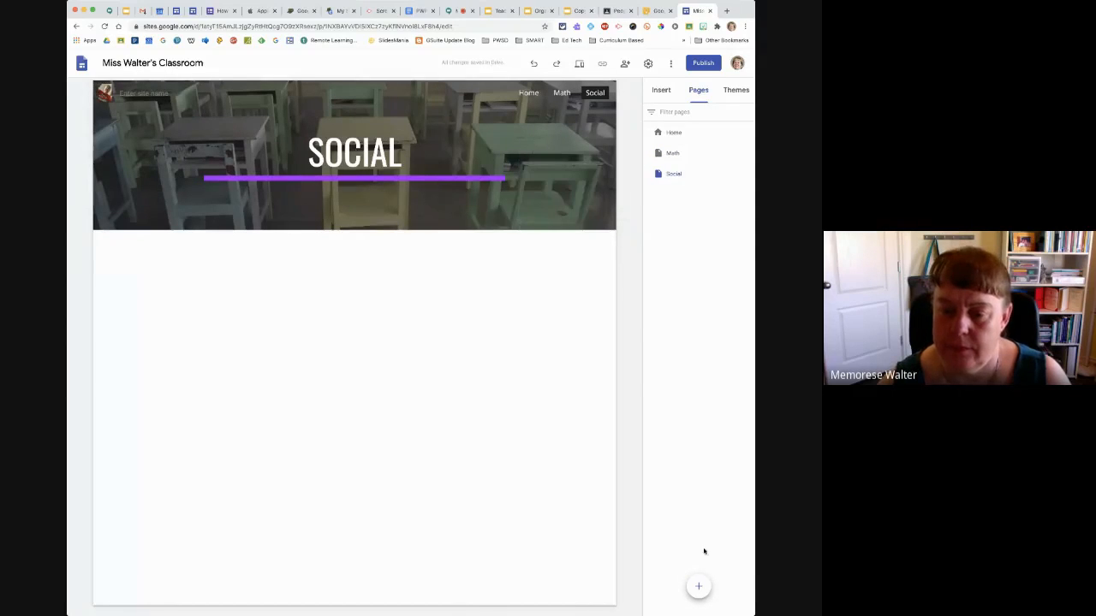
Add a new page named Language Arts to the site
{"action": "left_click", "coordinate": [698, 587]}
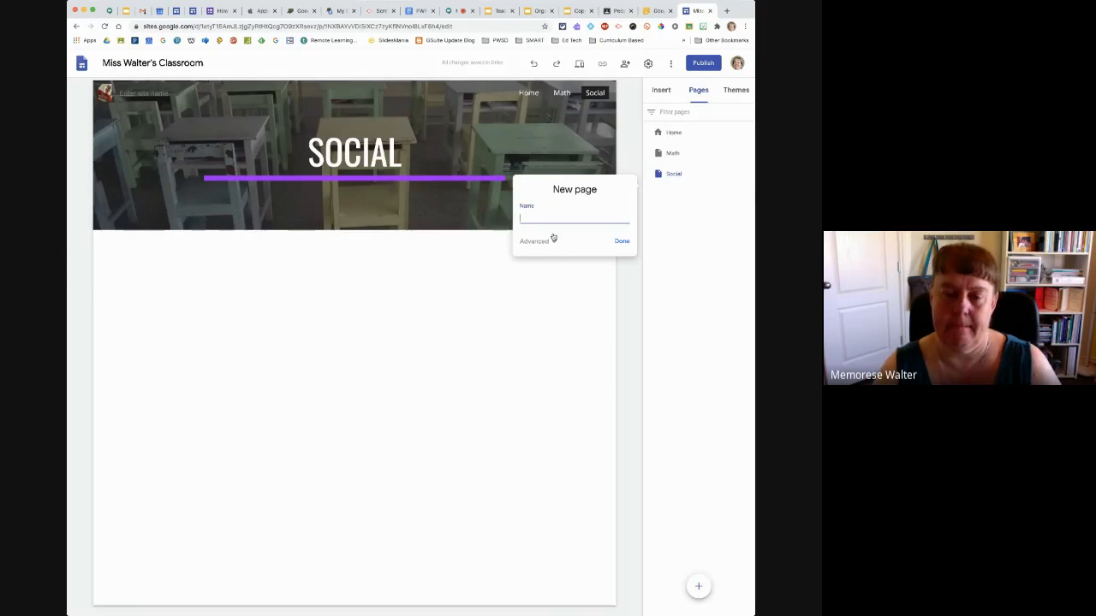
{"action": "type", "text": "L"}
{"action": "key", "text": "BackSpace"}
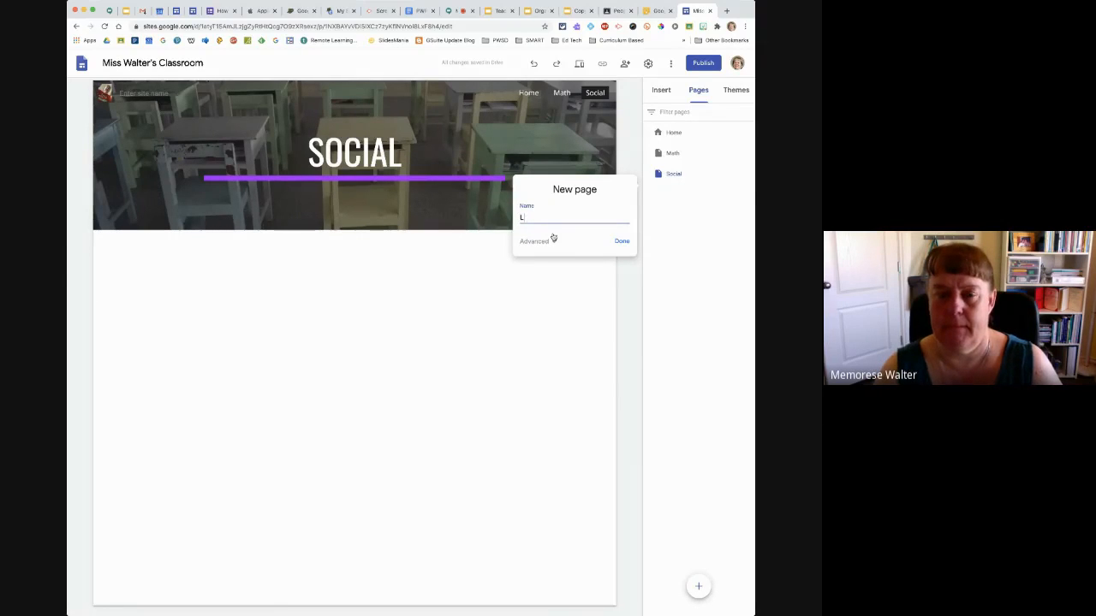
{"action": "type", "text": "anguage Arts"}
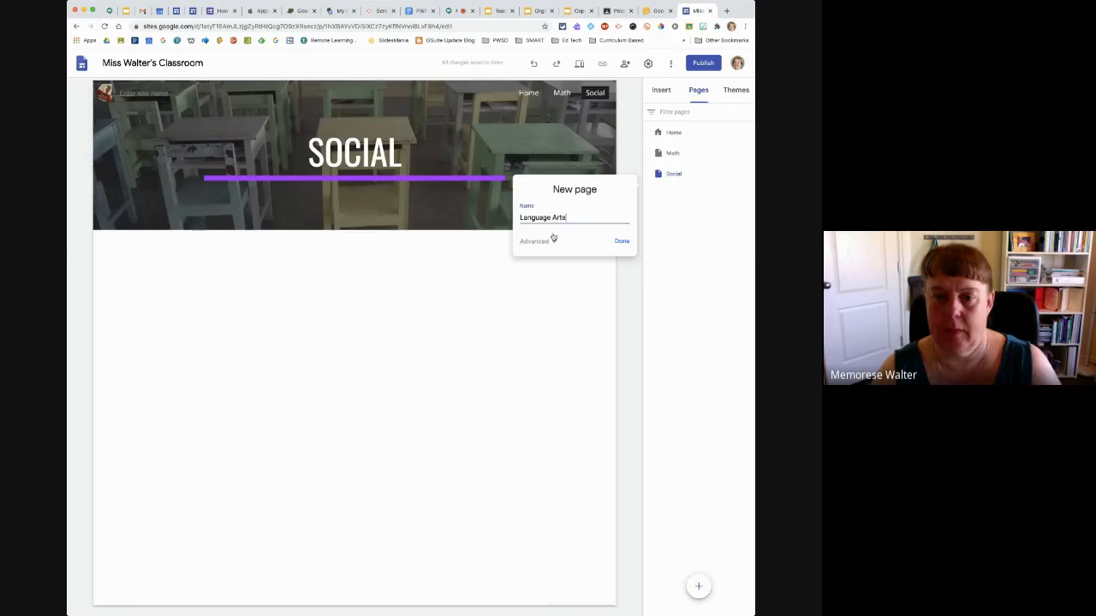
{"action": "left_click", "coordinate": [622, 241]}
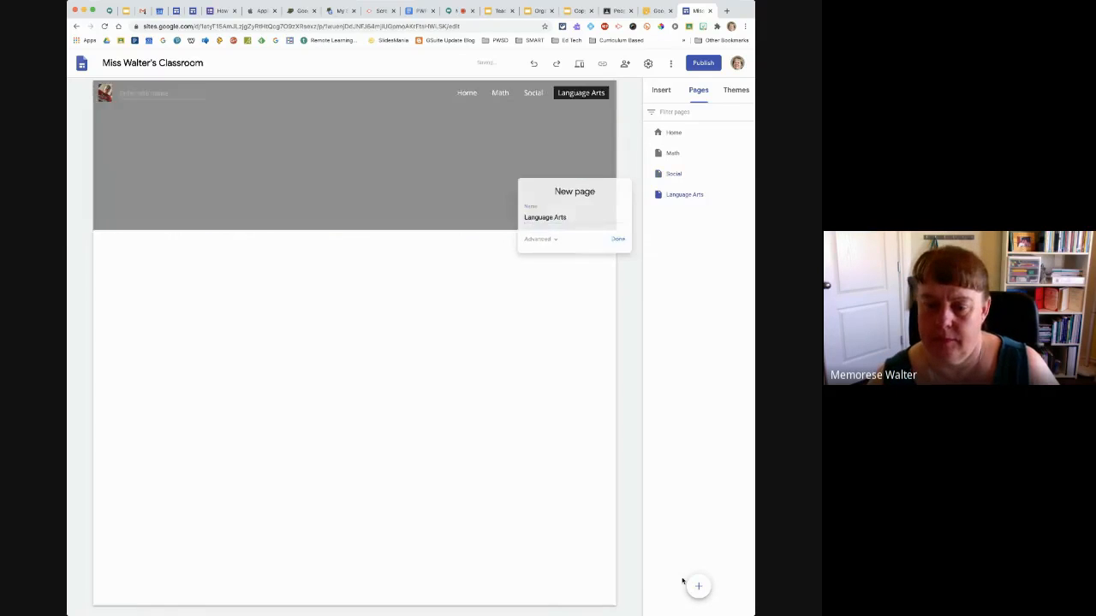
Add a new page named Science to the site
{"action": "left_click", "coordinate": [697, 589]}
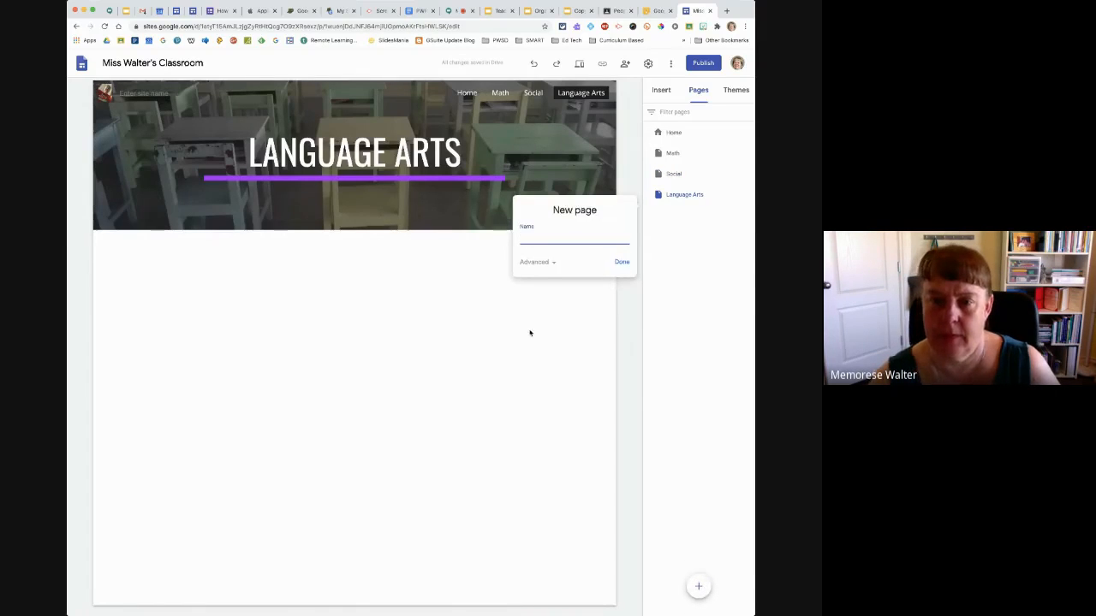
{"action": "type", "text": "Scie"}
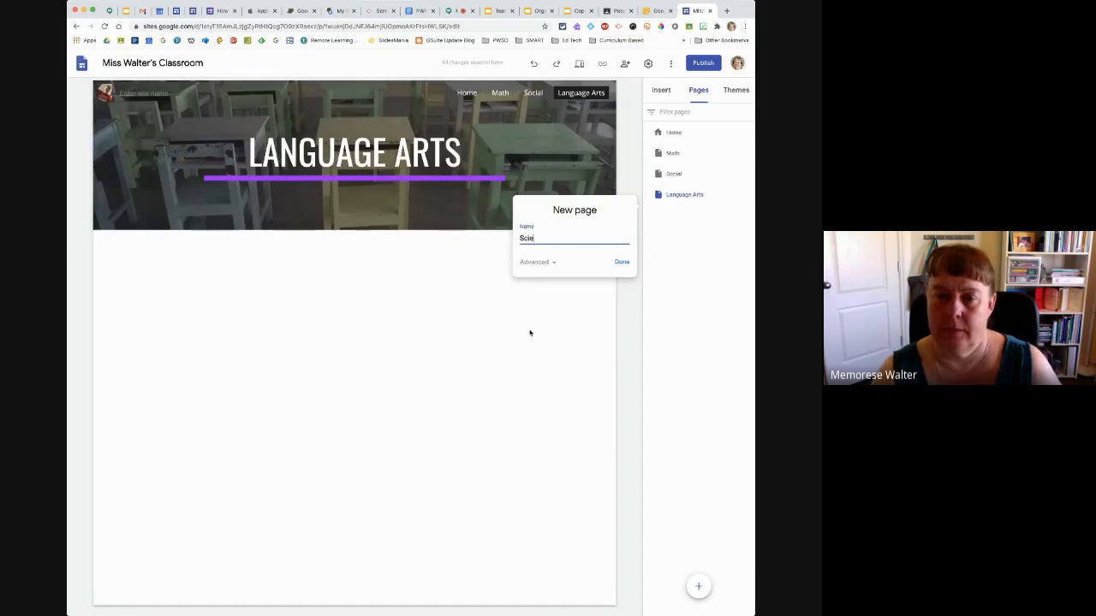
{"action": "type", "text": "nce"}
{"action": "left_click", "coordinate": [622, 263]}
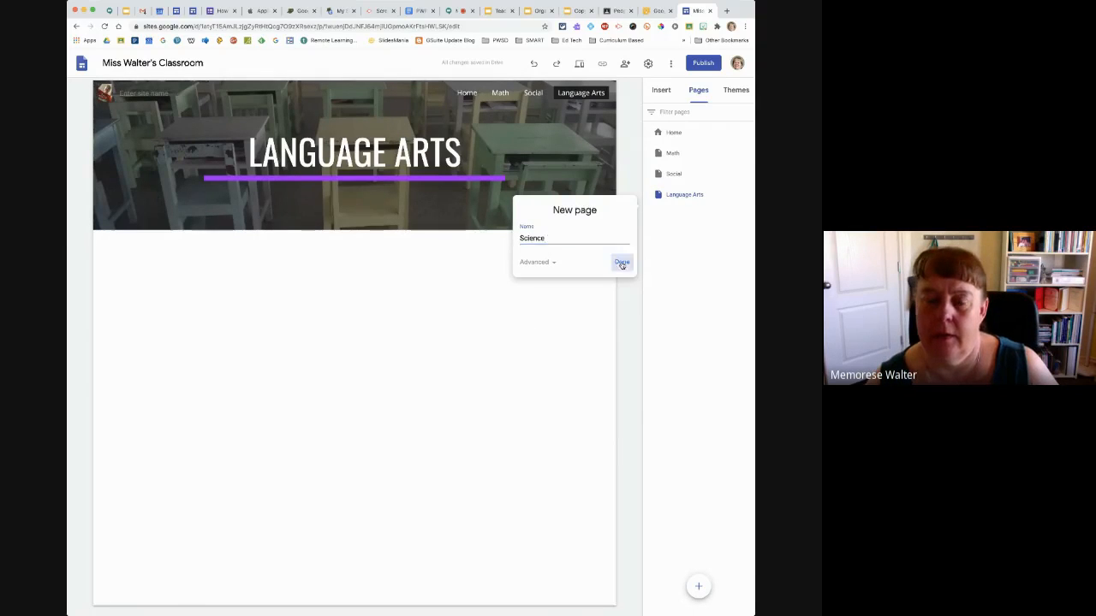
Add a new page named Homework to the site
{"action": "left_click", "coordinate": [698, 588]}
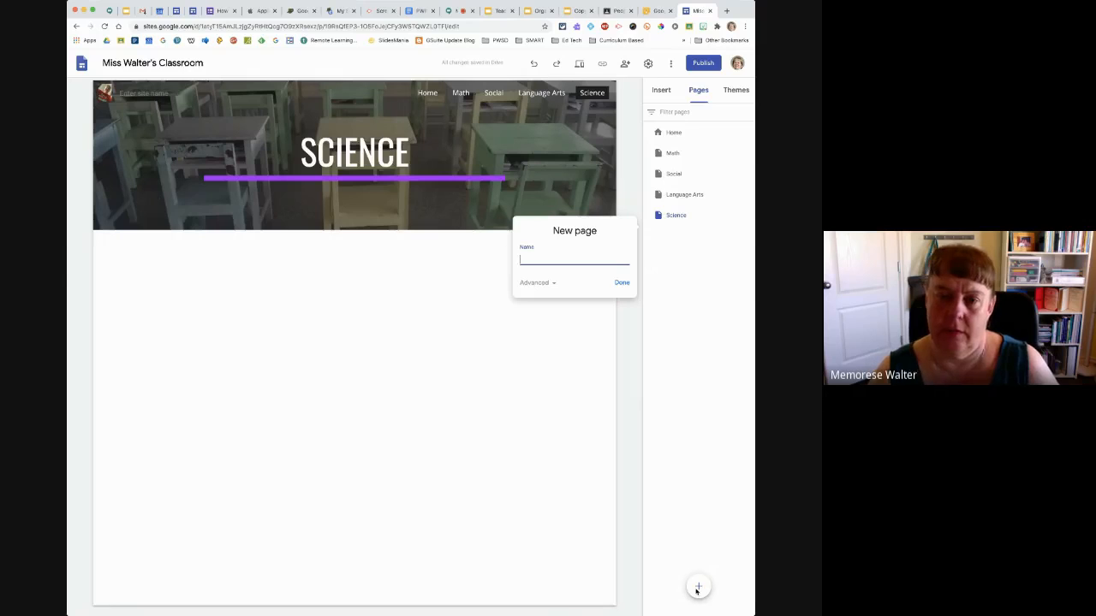
{"action": "type", "text": "Homewo"}
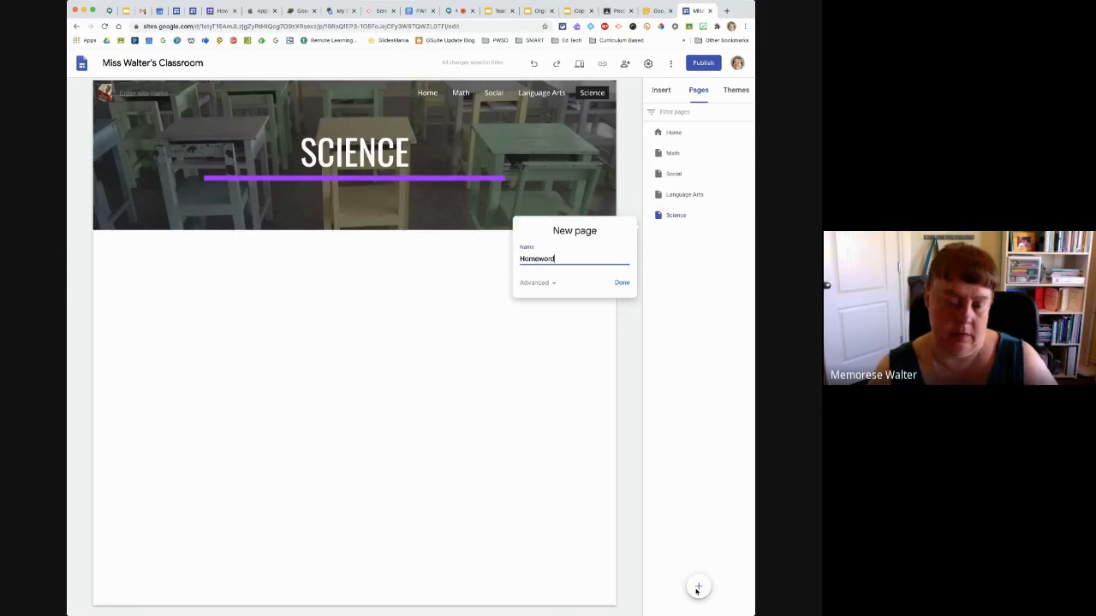
{"action": "type", "text": "rk"}
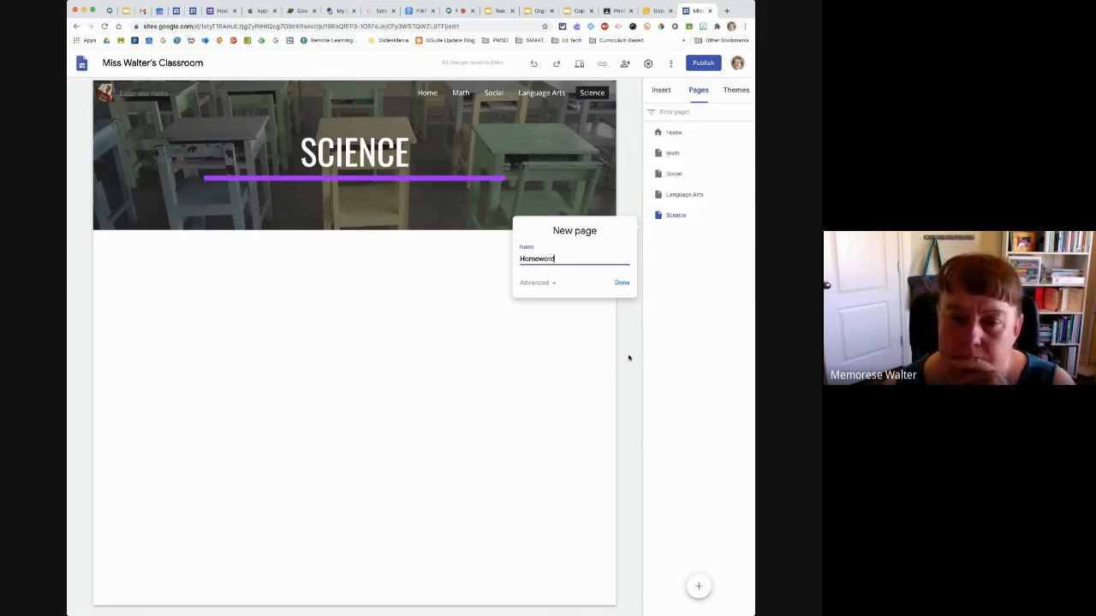
{"action": "key", "text": "BackSpace"}
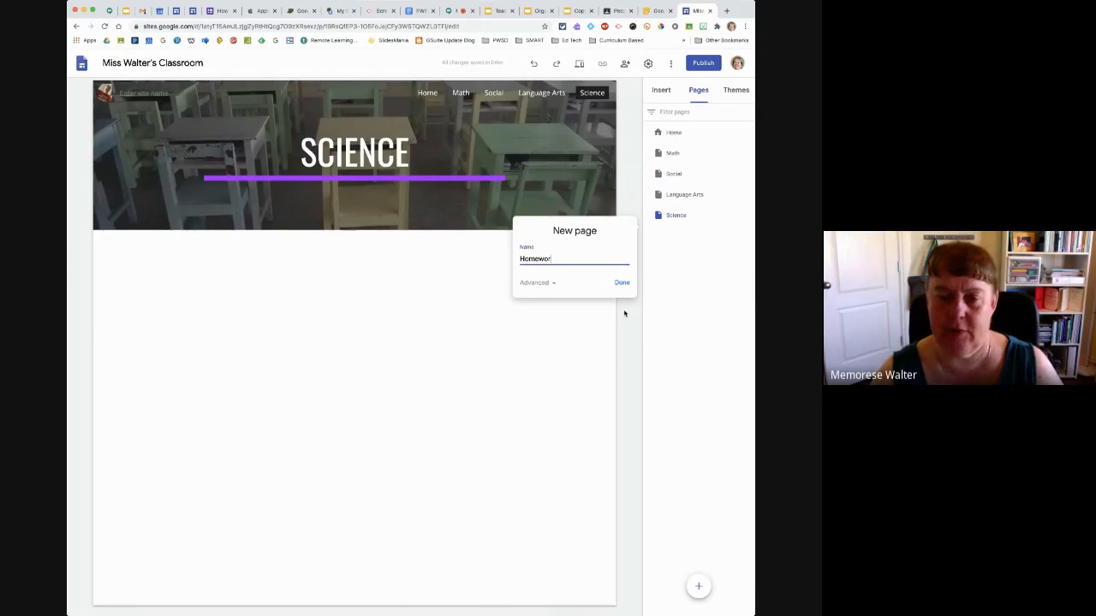
{"action": "type", "text": "k"}
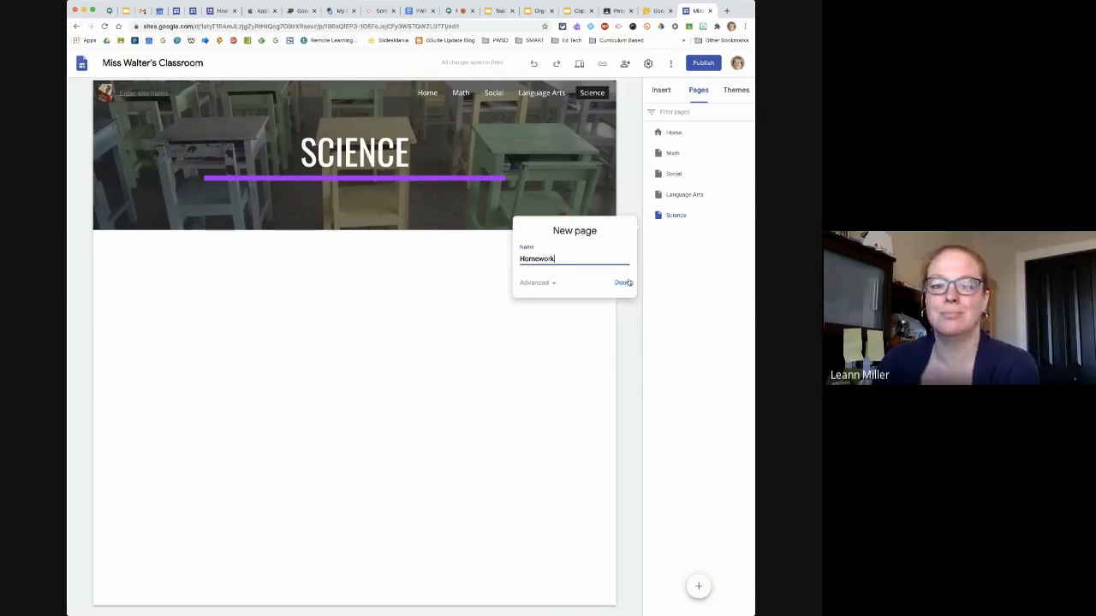
{"action": "left_click", "coordinate": [622, 283]}
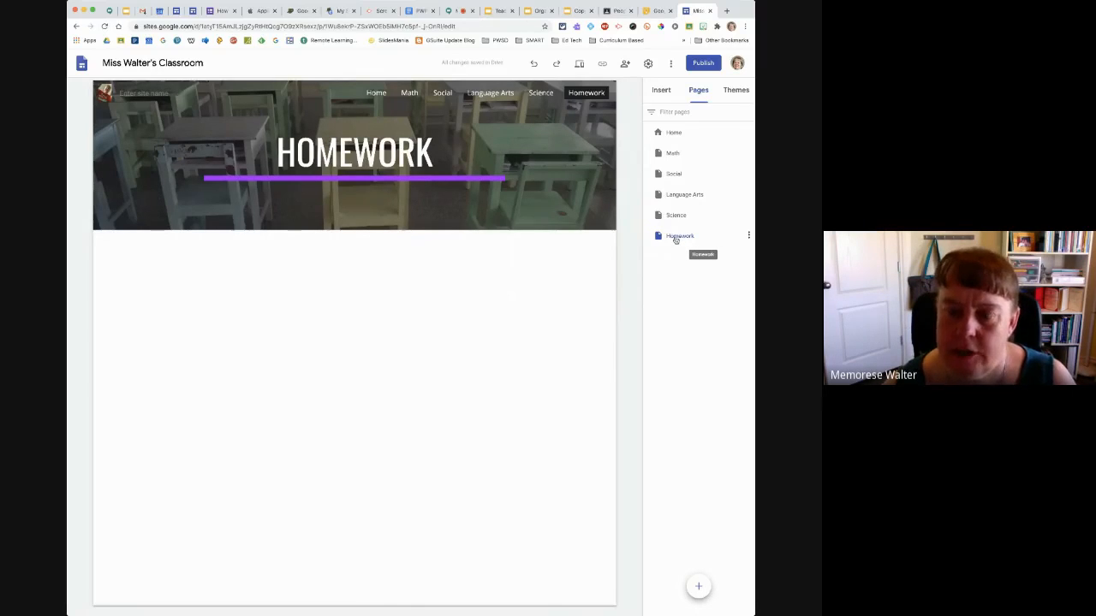
Reorder the pages so that Homework comes directly after Home and Language Arts comes before Math
{"action": "left_click_drag", "start_coordinate": [673, 240], "coordinate": [665, 147]}
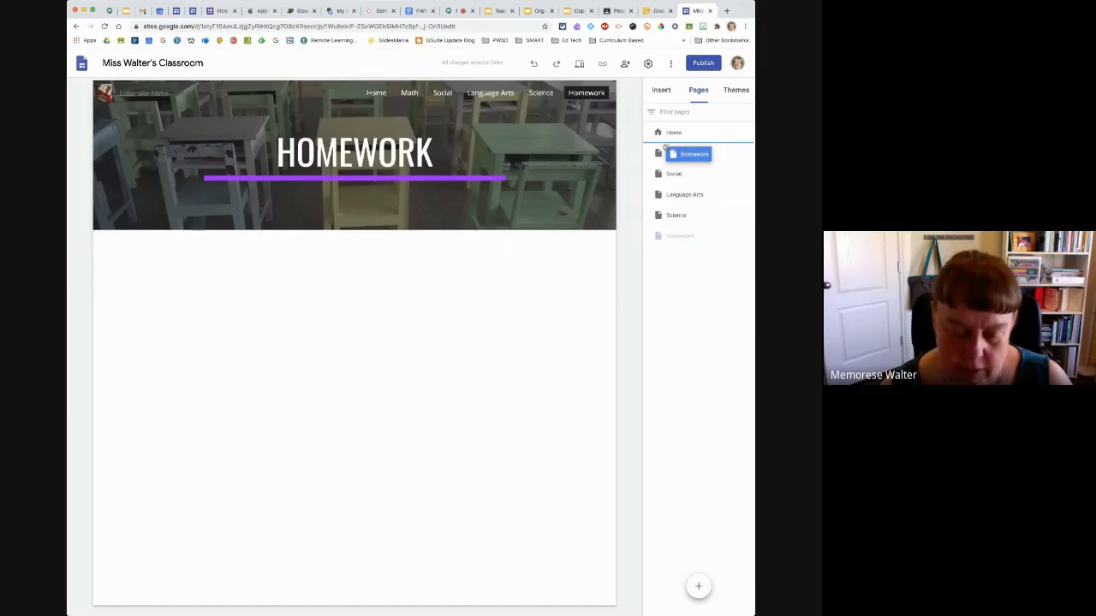
{"action": "left_click_drag", "start_coordinate": [665, 148], "coordinate": [664, 149]}
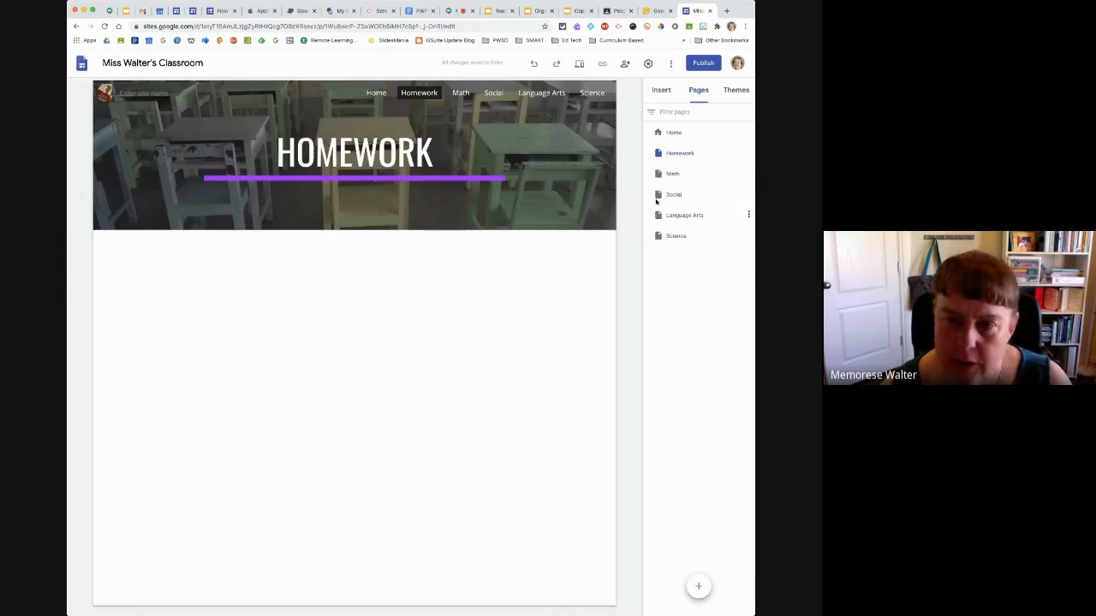
{"action": "left_click_drag", "start_coordinate": [657, 202], "coordinate": [657, 168]}
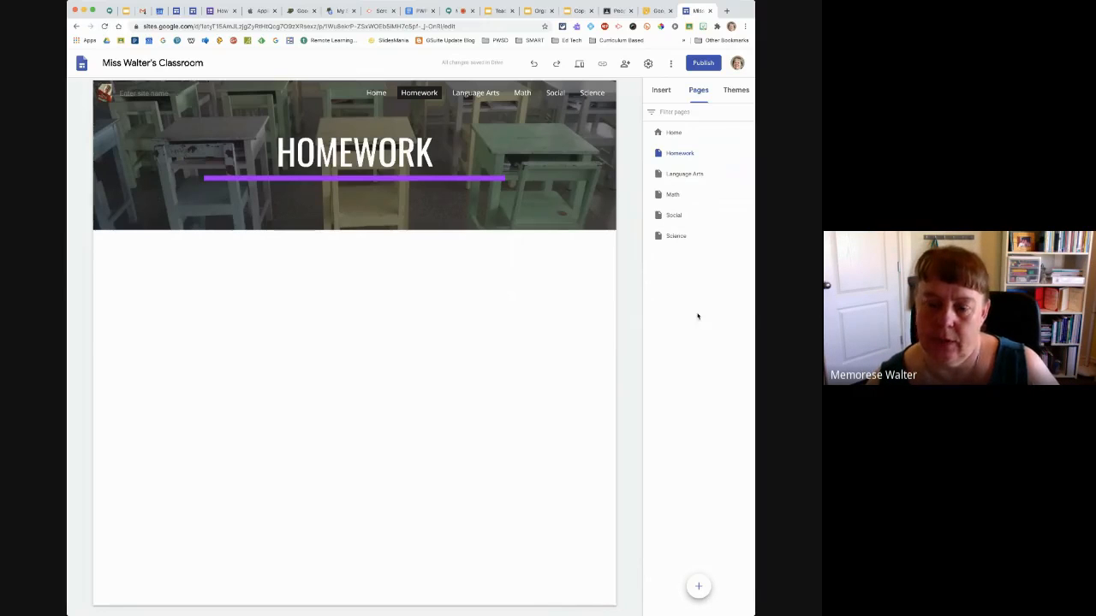
Add a new page named Contact Info and nest it as a subpage under Home
{"action": "left_click", "coordinate": [698, 588]}
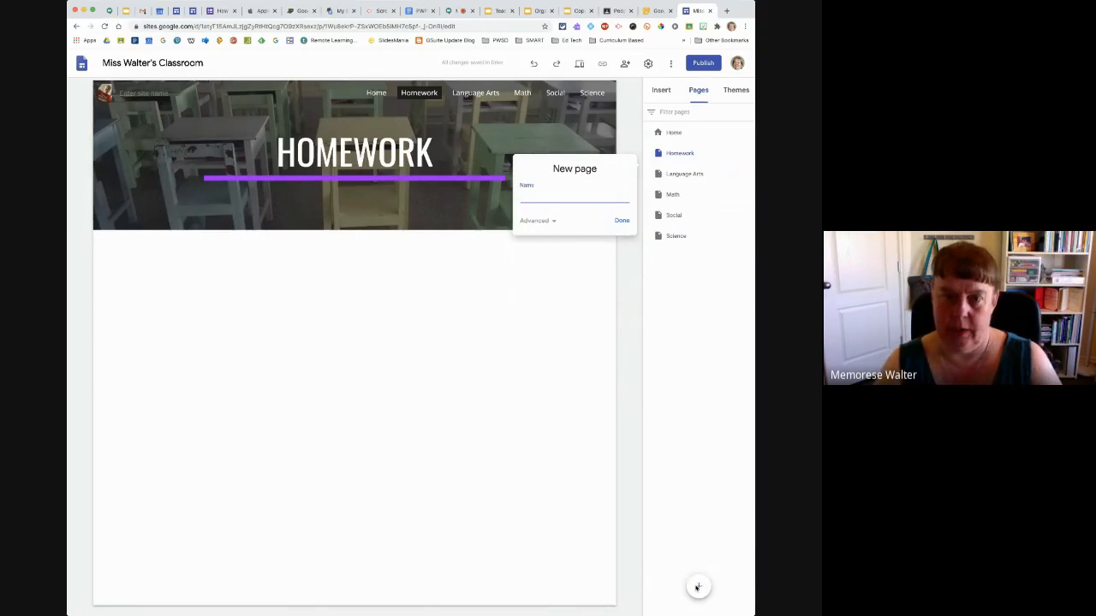
{"action": "type", "text": "Cont"}
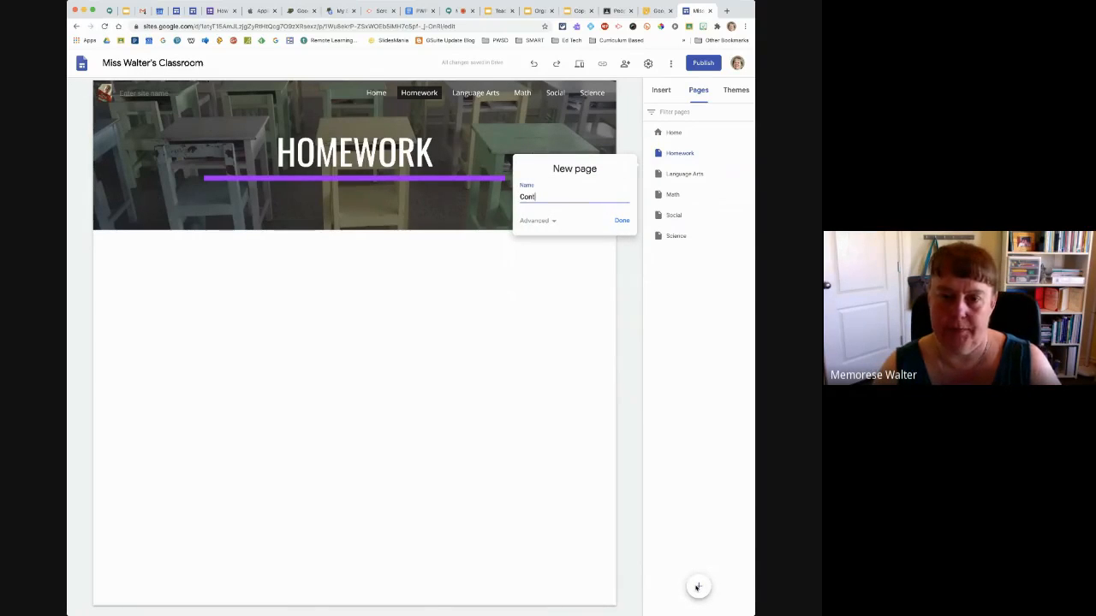
{"action": "type", "text": "act Info"}
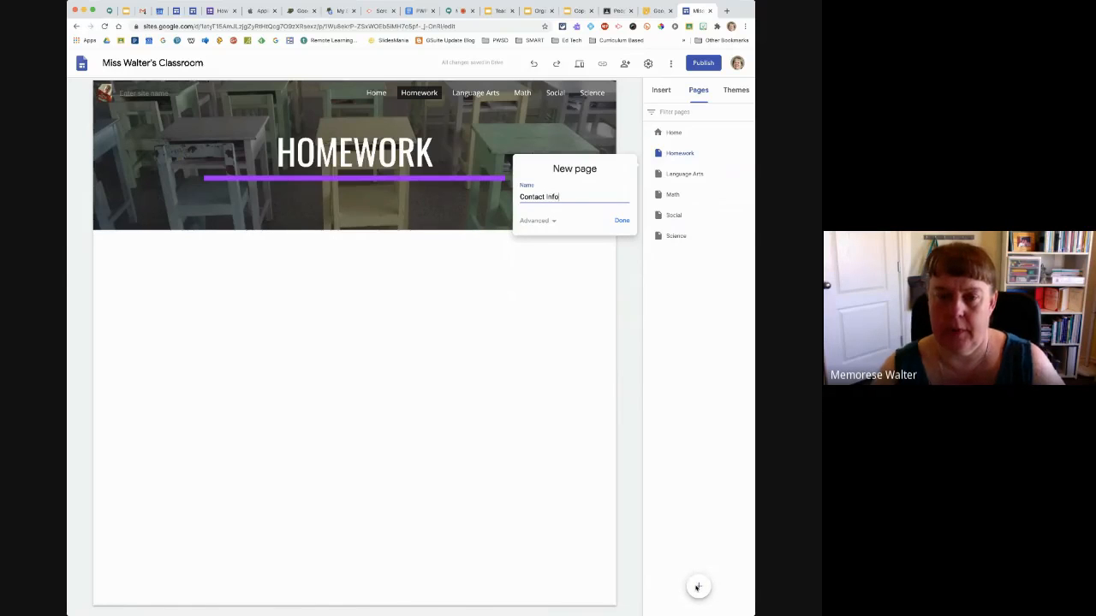
{"action": "left_click", "coordinate": [621, 222]}
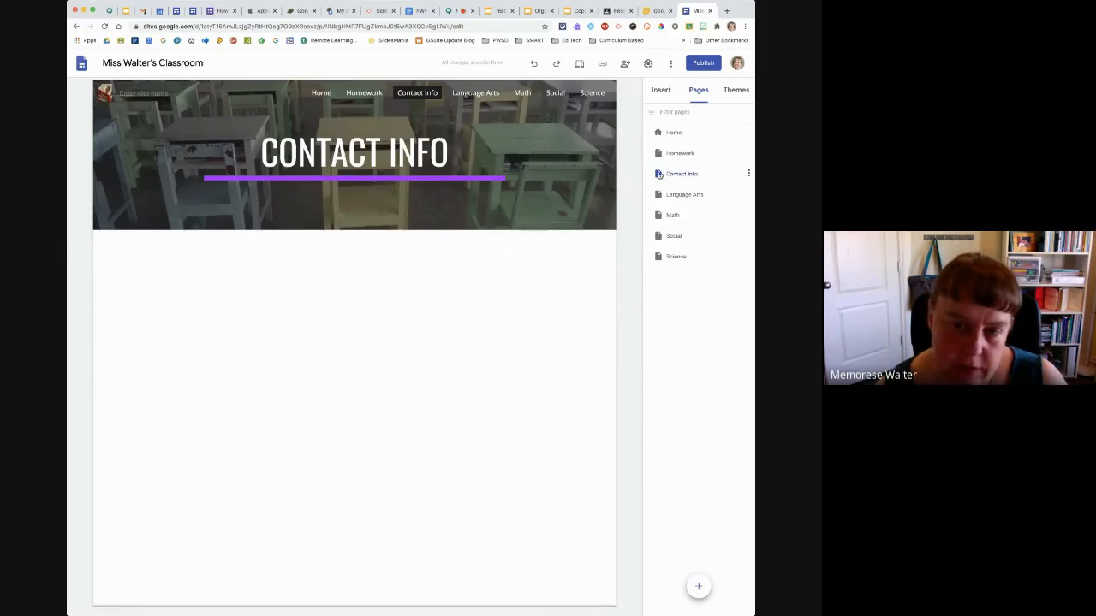
{"action": "left_click_drag", "start_coordinate": [658, 174], "coordinate": [678, 135]}
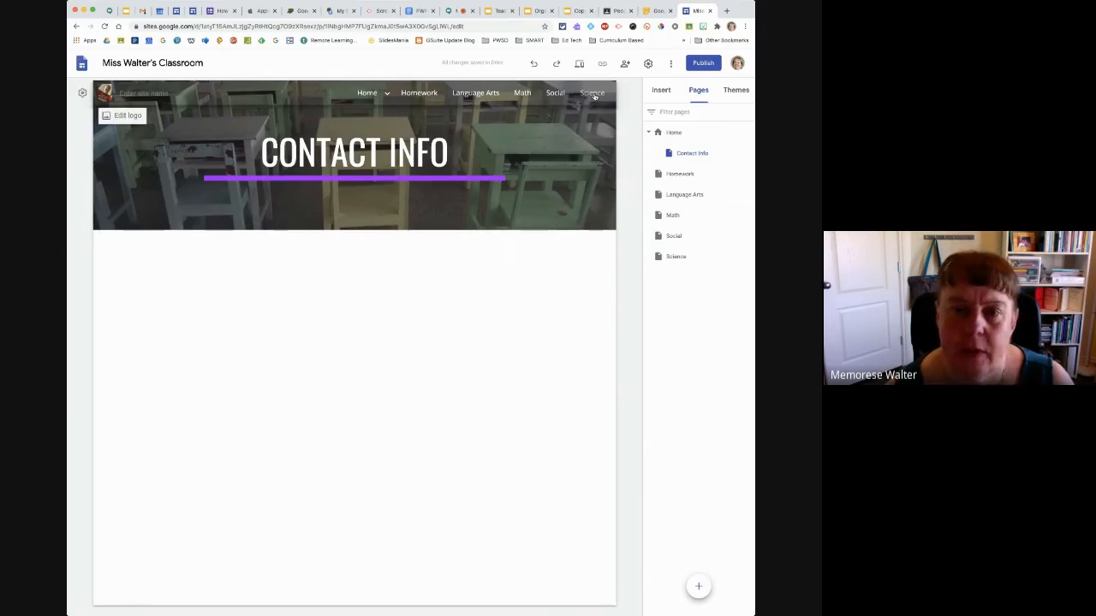
{"action": "mouse_move", "coordinate": [377, 97]}
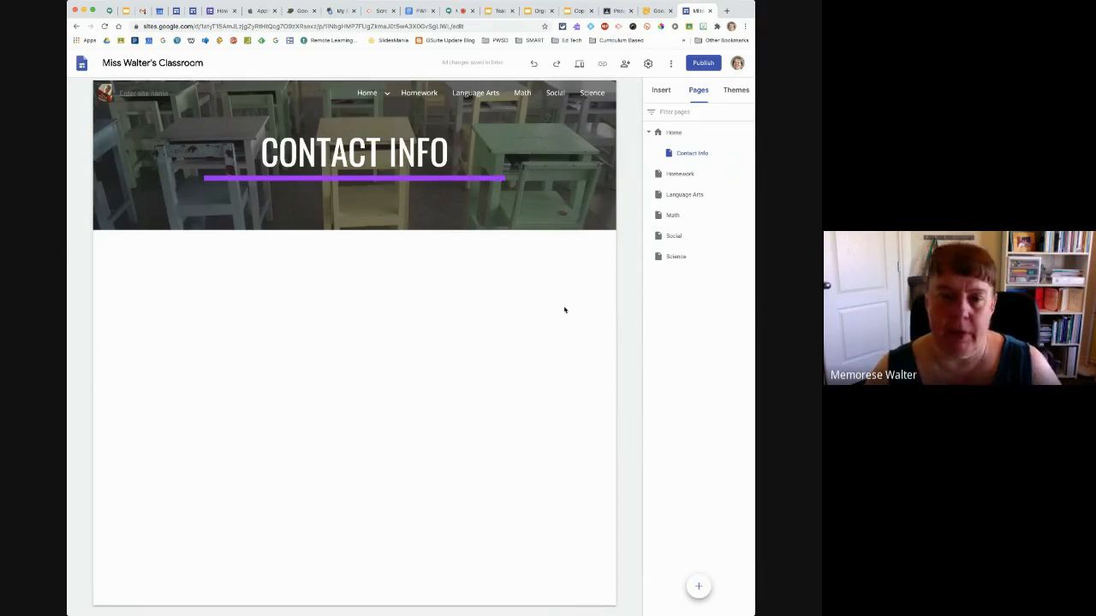
Open the Language Arts, Social, Science and Homework pages in turn to view their headers
{"action": "left_click", "coordinate": [683, 195]}
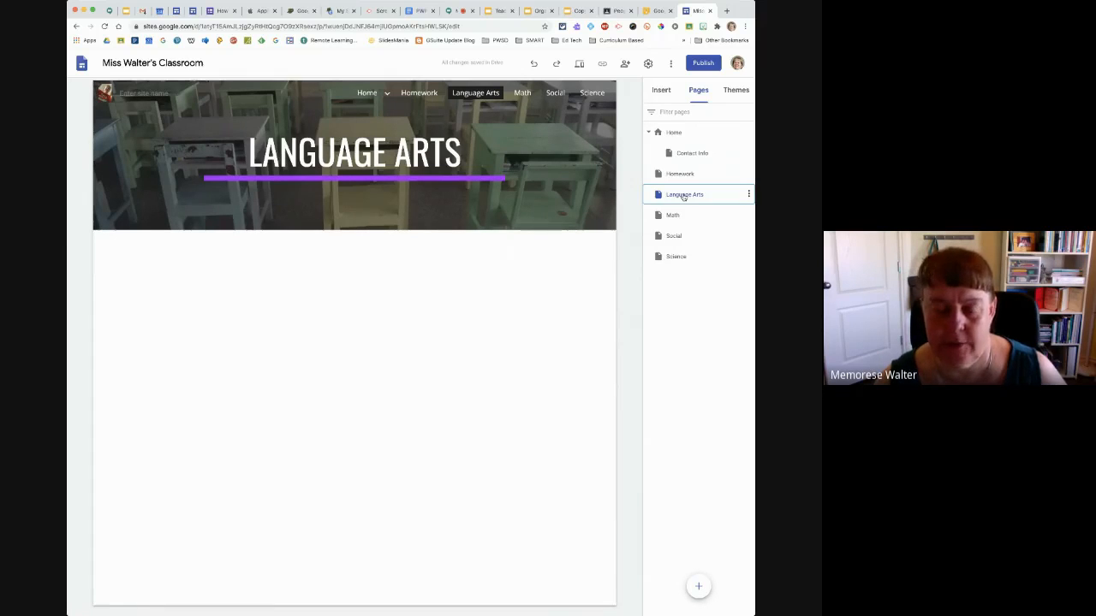
{"action": "left_click", "coordinate": [673, 240]}
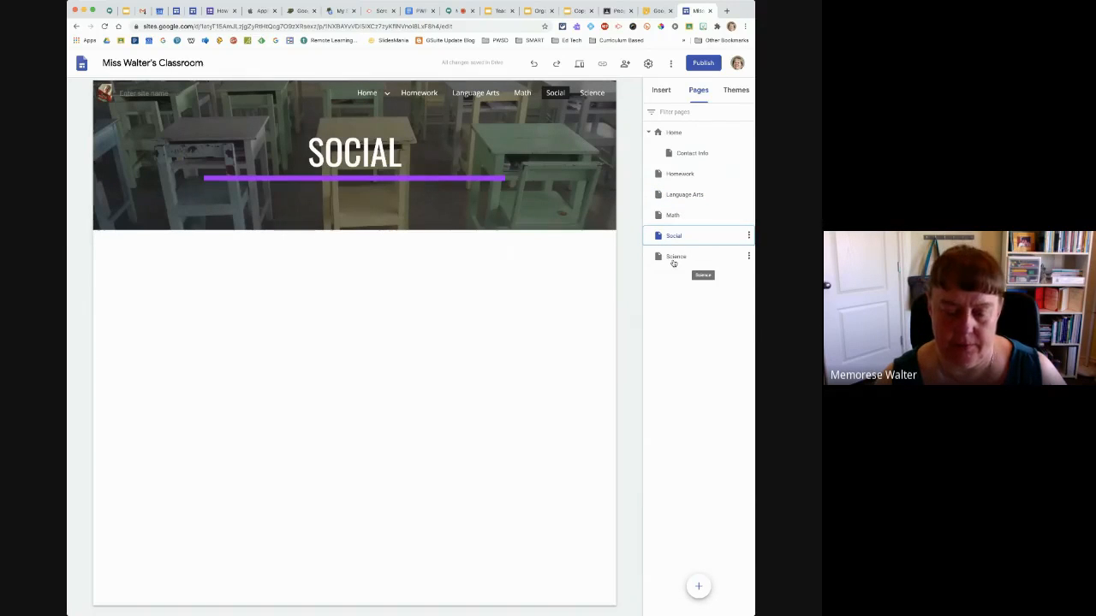
{"action": "left_click", "coordinate": [673, 260]}
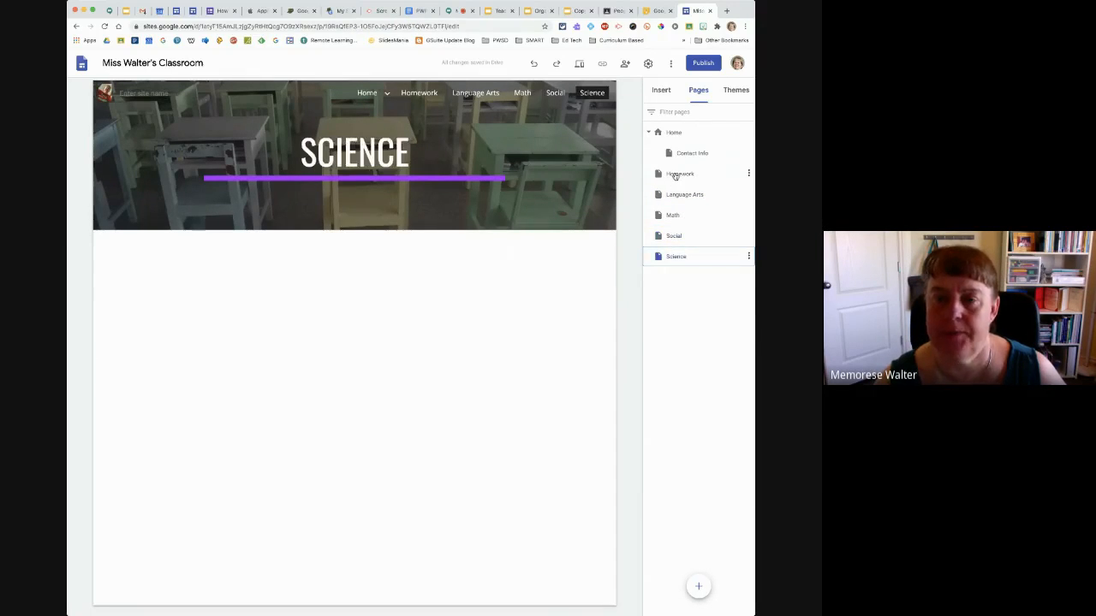
{"action": "left_click", "coordinate": [676, 175]}
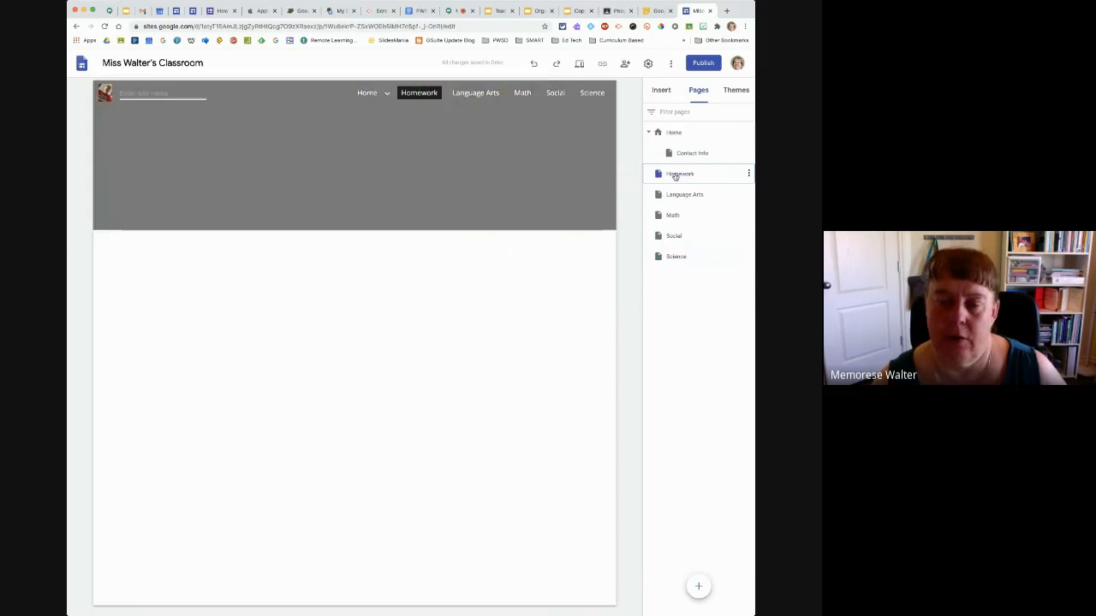
On the Contact Info page, insert the layout with one image beside text and upload the teacher's portrait into its image placeholder
{"action": "left_click", "coordinate": [676, 159]}
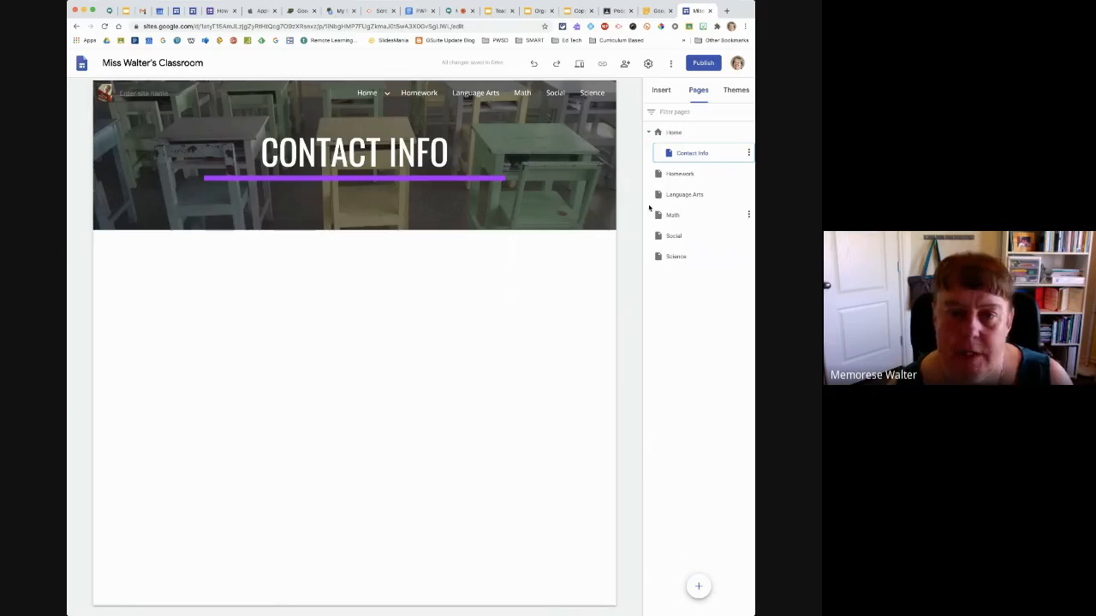
{"action": "left_click", "coordinate": [661, 91]}
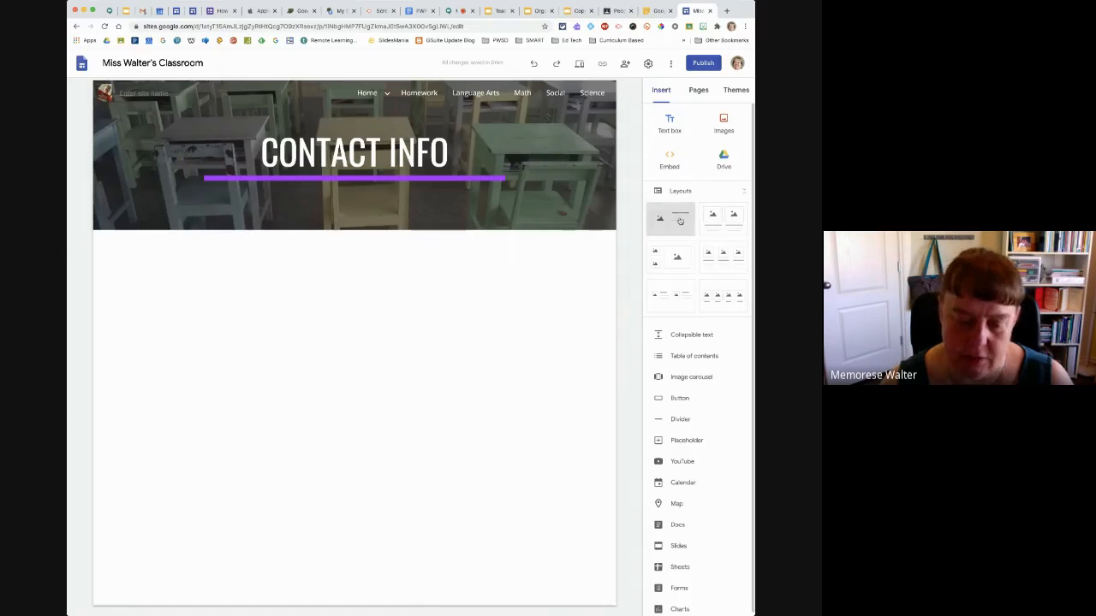
{"action": "left_click_drag", "start_coordinate": [680, 222], "coordinate": [333, 345]}
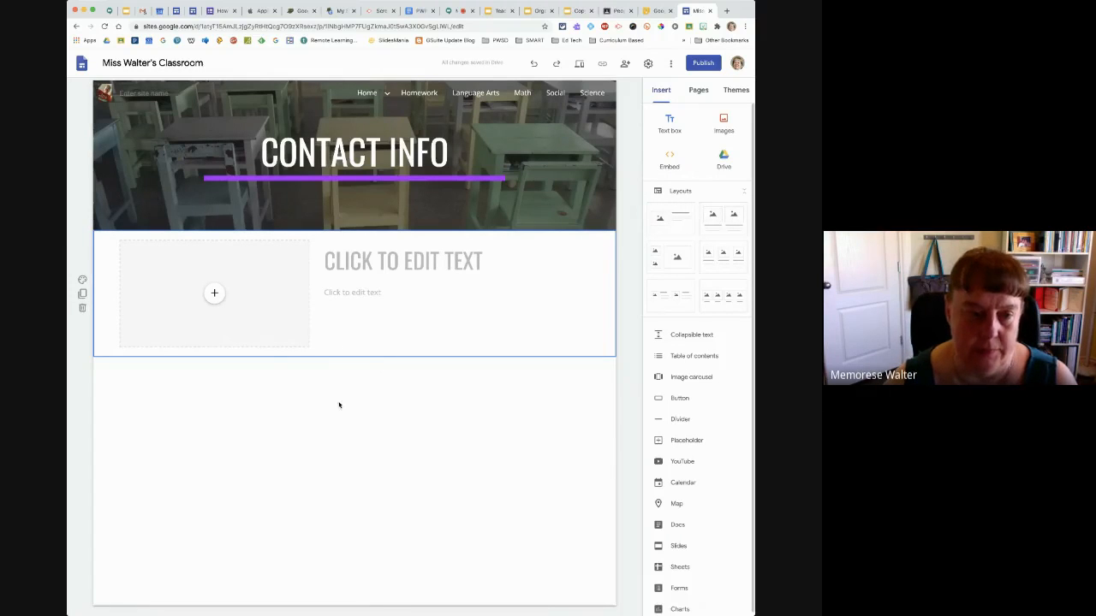
{"action": "left_click", "coordinate": [215, 294]}
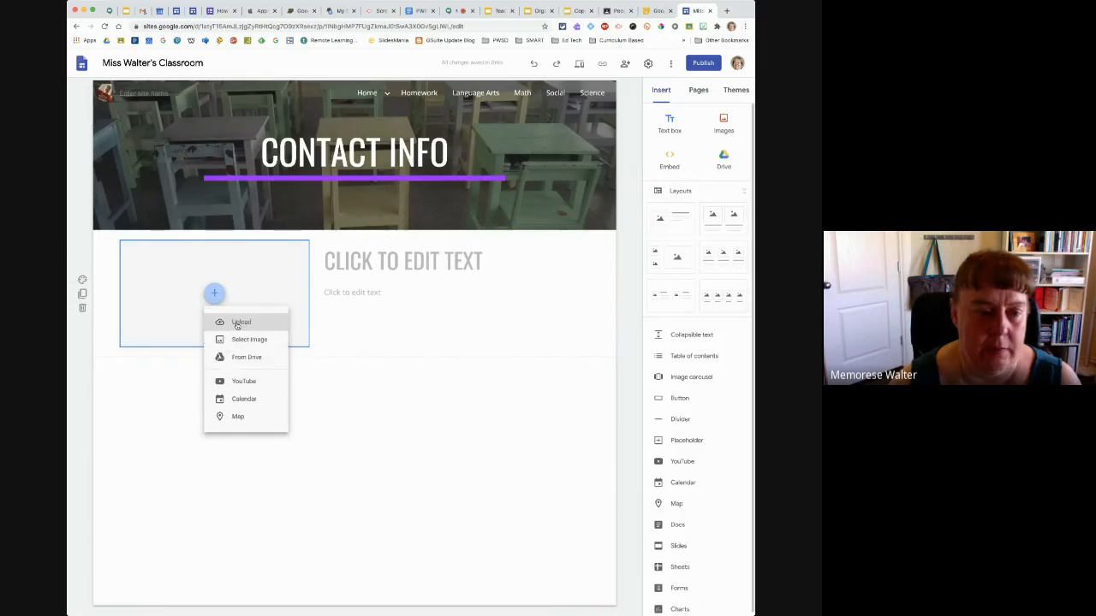
{"action": "left_click", "coordinate": [237, 325]}
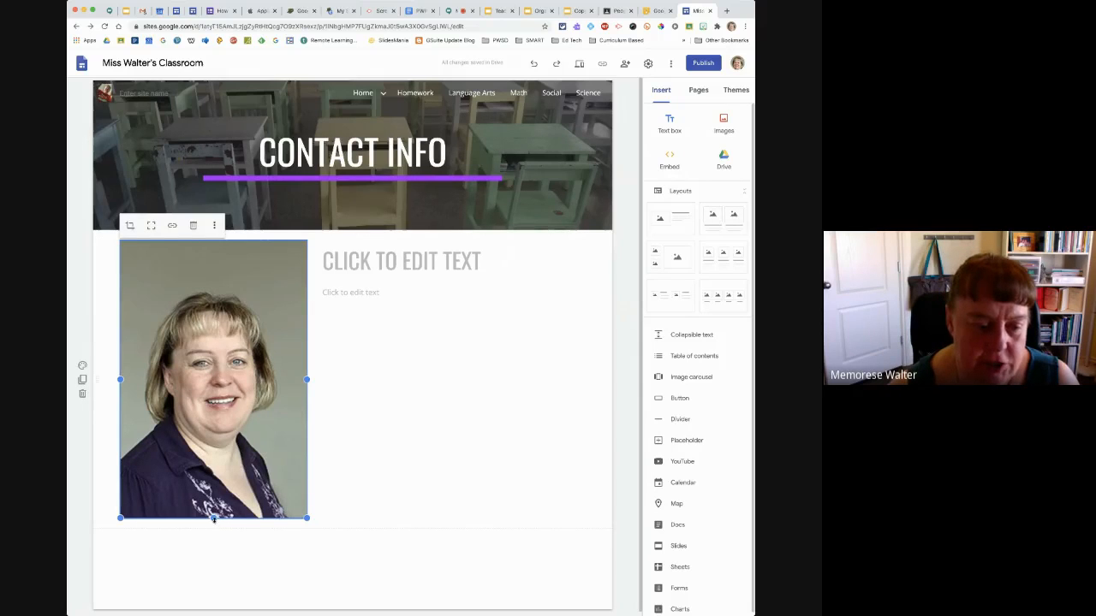
Crop the portrait photo to a shorter height and scale it down so it takes less of the section
{"action": "left_click_drag", "start_coordinate": [214, 518], "coordinate": [212, 472]}
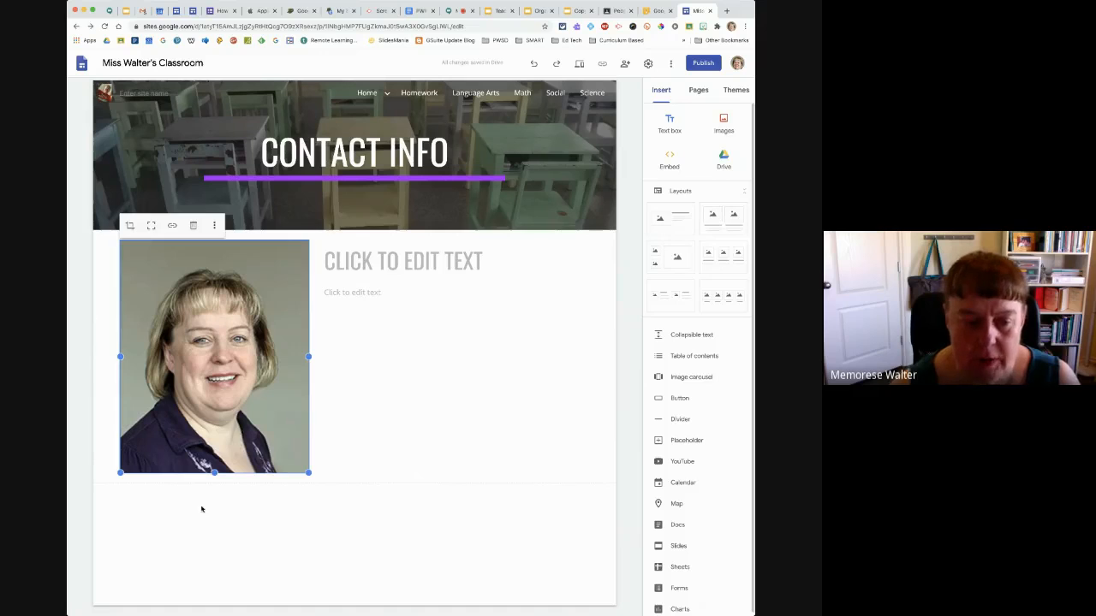
{"action": "left_click_drag", "start_coordinate": [213, 474], "coordinate": [213, 454]}
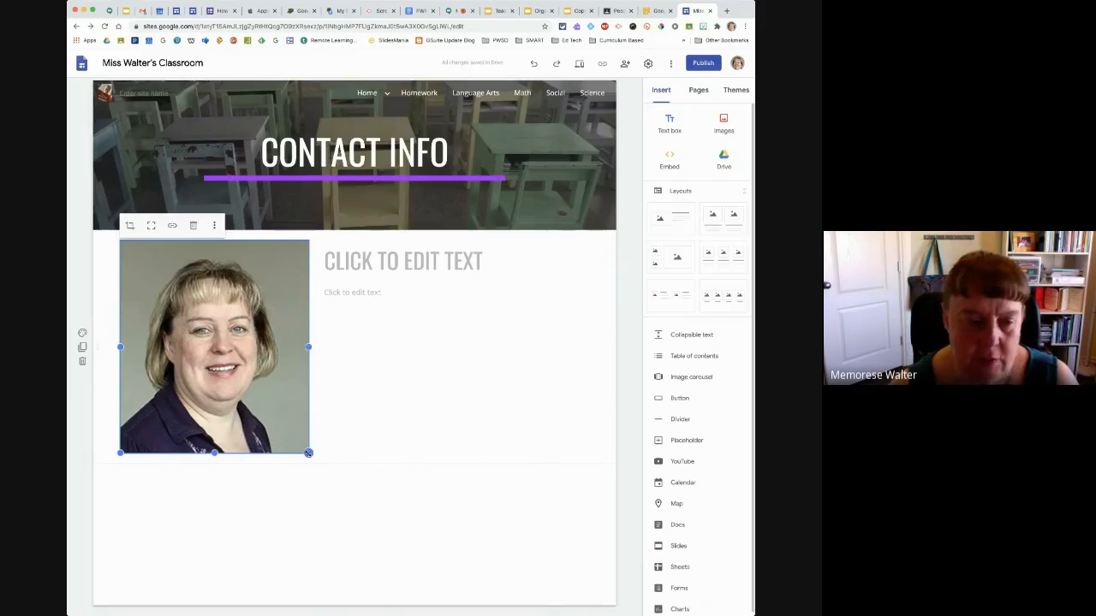
{"action": "left_click_drag", "start_coordinate": [309, 453], "coordinate": [268, 397]}
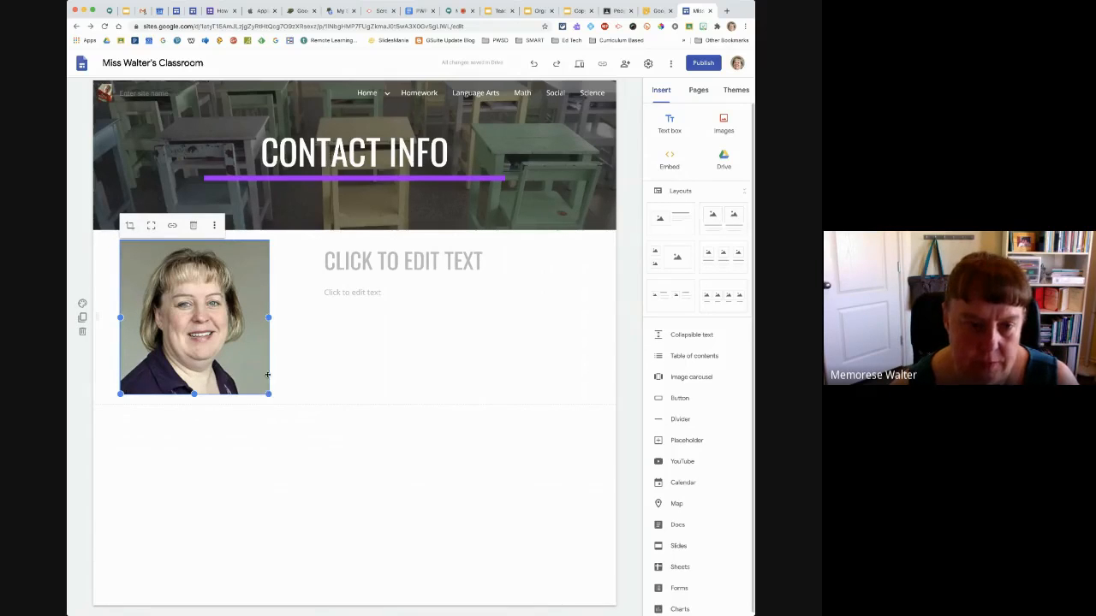
Fill in the title beside the portrait with the teacher's name, using the form of address Miss
{"action": "left_click", "coordinate": [349, 264]}
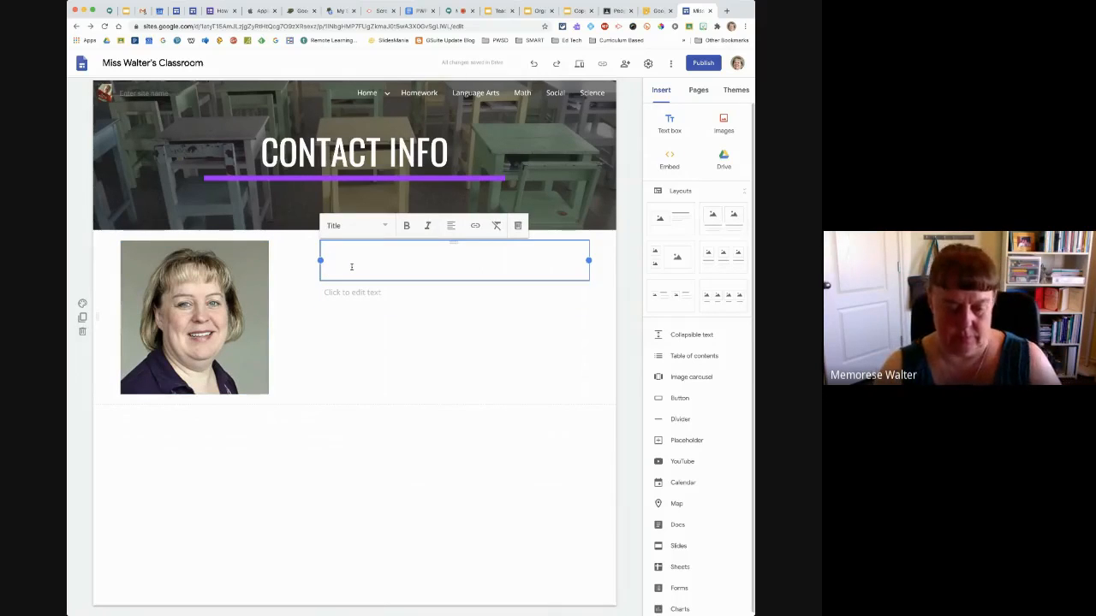
{"action": "type", "text": "Mi"}
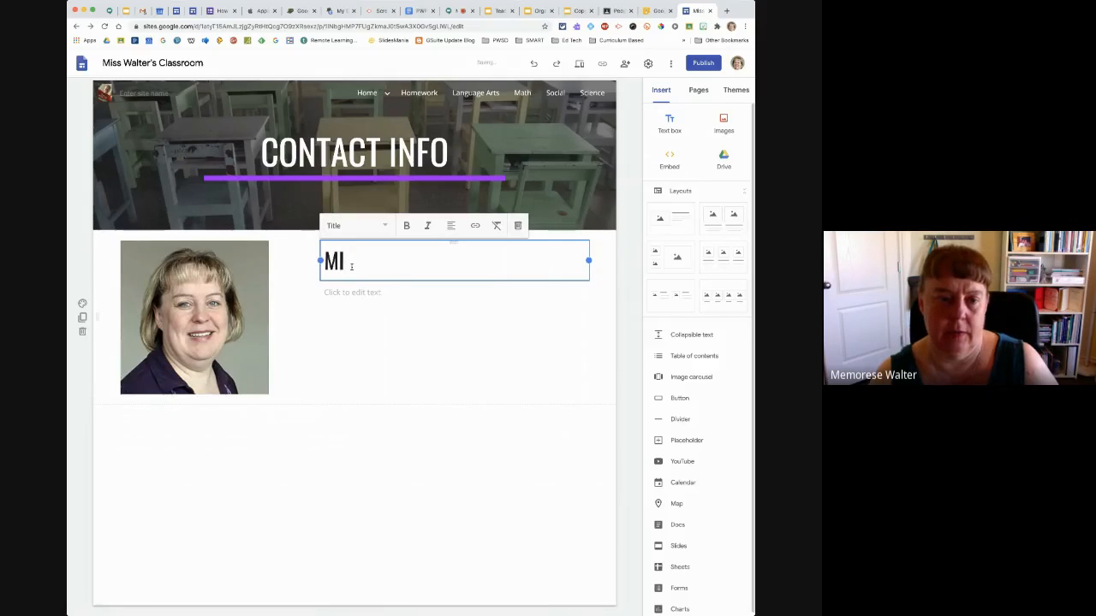
{"action": "key", "text": "BackSpace"}
{"action": "type", "text": "s."}
{"action": "key", "text": "BackSpace"}
{"action": "key", "text": "BackSpace"}
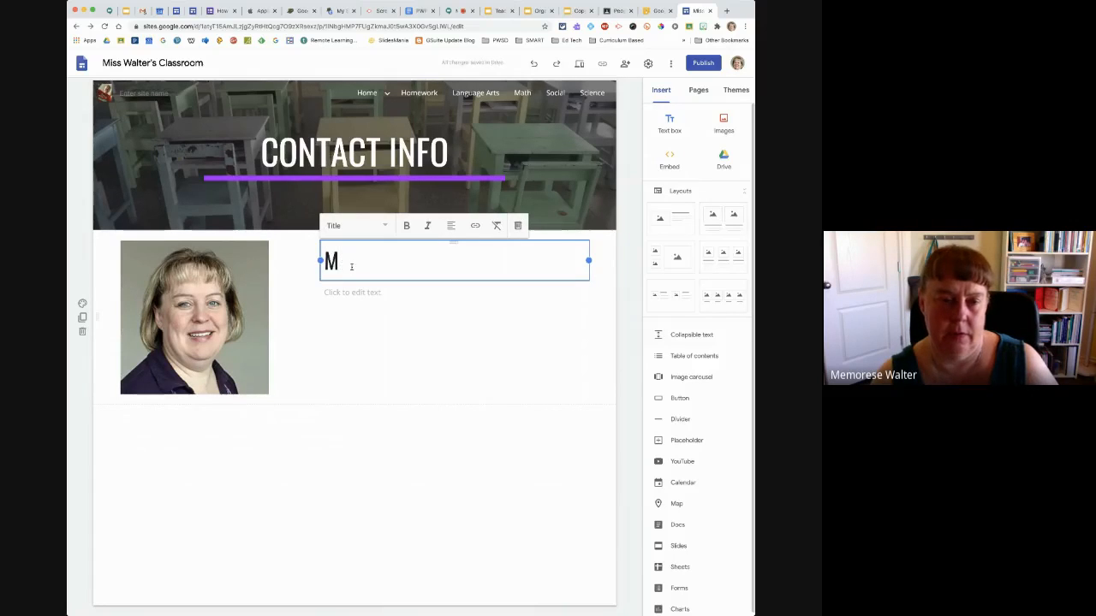
{"action": "type", "text": "s."}
{"action": "key", "text": "BackSpace"}
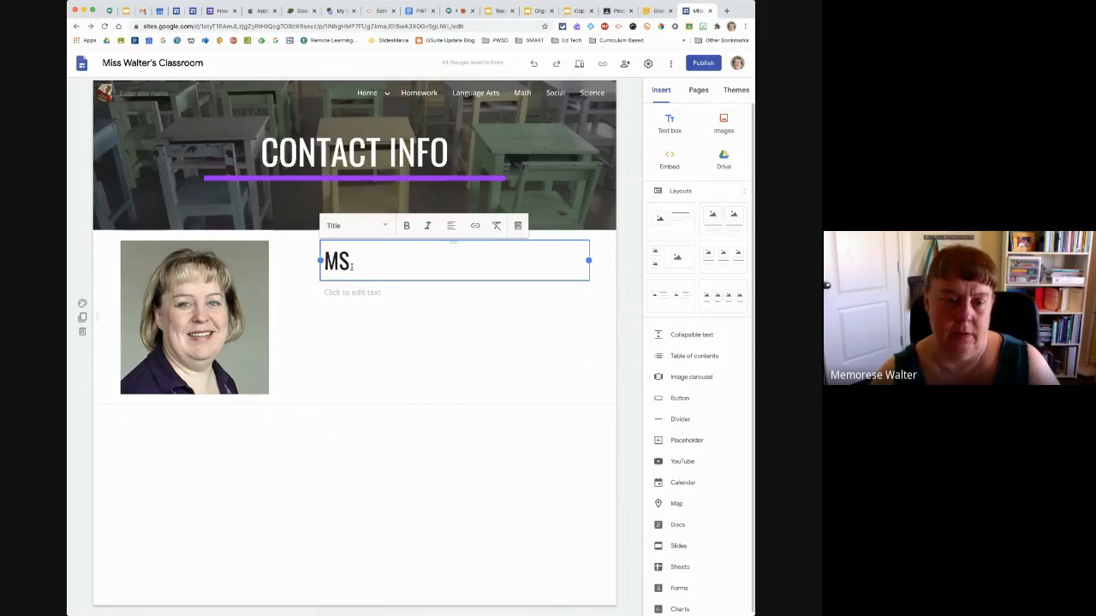
{"action": "type", "text": "."}
{"action": "key", "text": "BackSpace"}
{"action": "key", "text": "BackSpace"}
{"action": "type", "text": "is"}
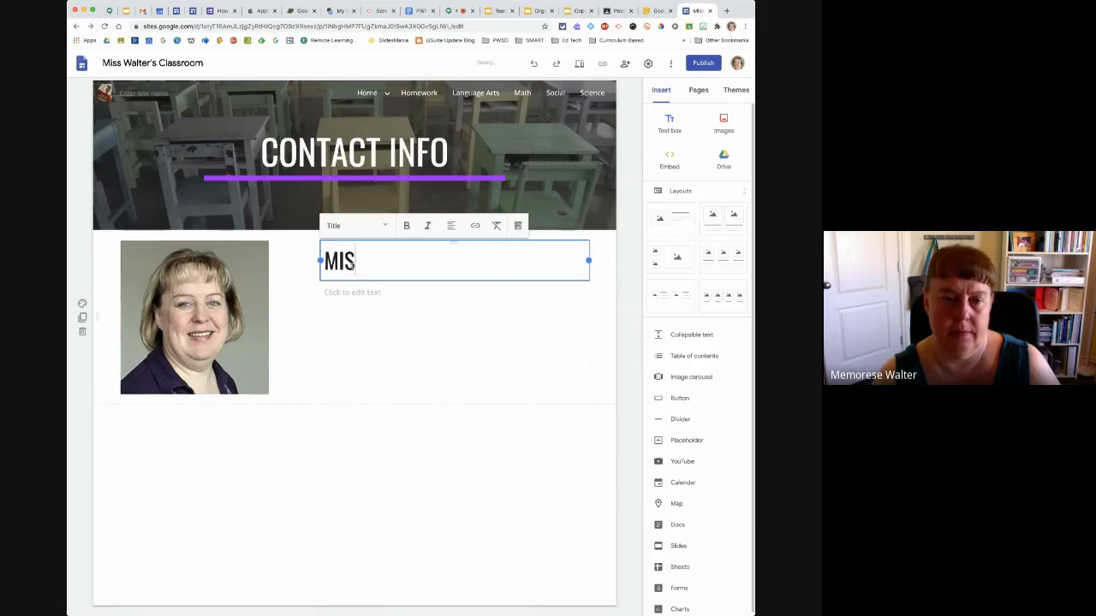
{"action": "type", "text": "s Walter"}
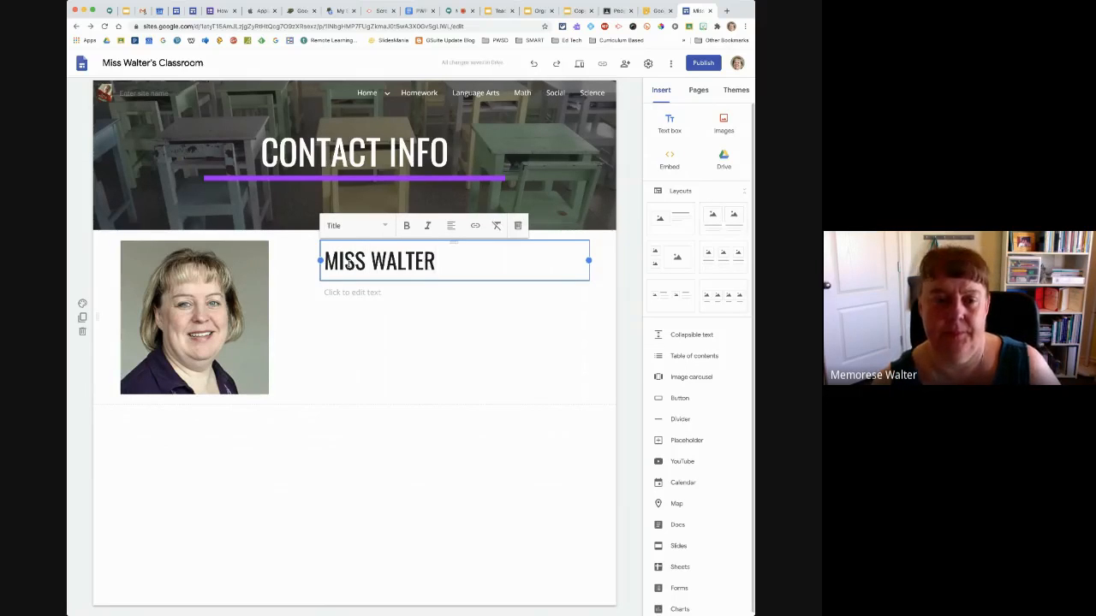
Fill in the paragraph below the title with "I HAVE WANTED TO BE A TEACHER SINCE I WAS 12 YEARS OLD. IT WAS MY LIFE DREAM!"
{"action": "left_click", "coordinate": [347, 297]}
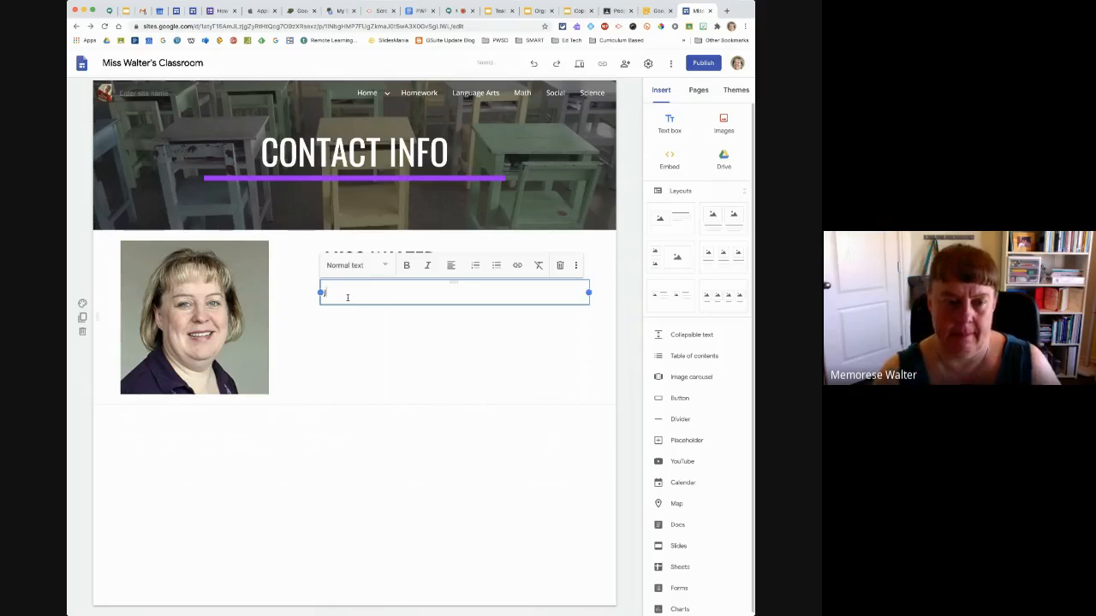
{"action": "type", "text": "I HAVE"}
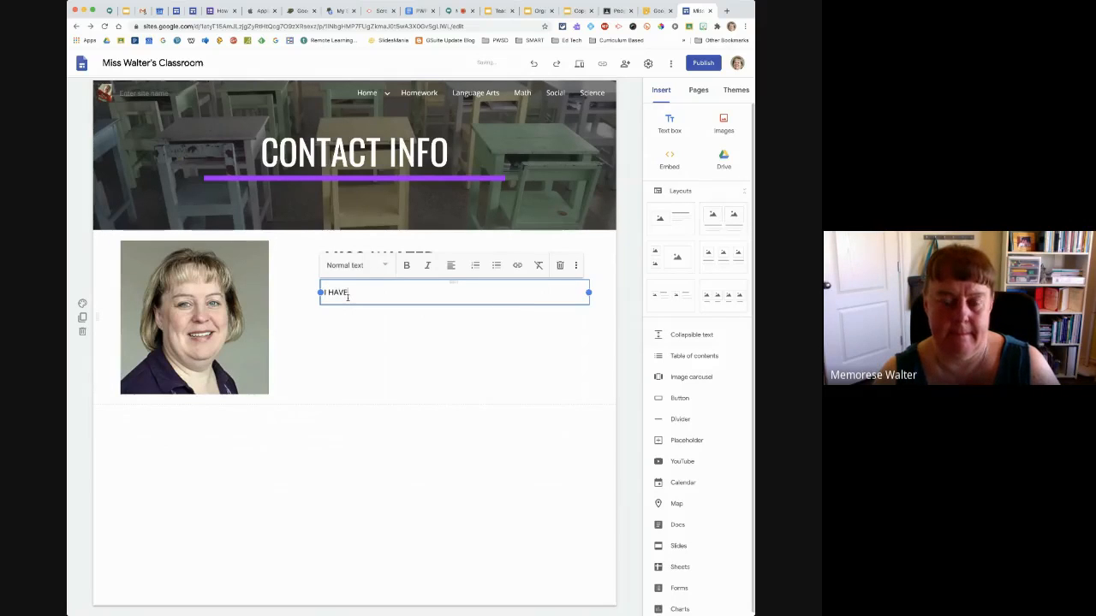
{"action": "type", "text": " A BA"}
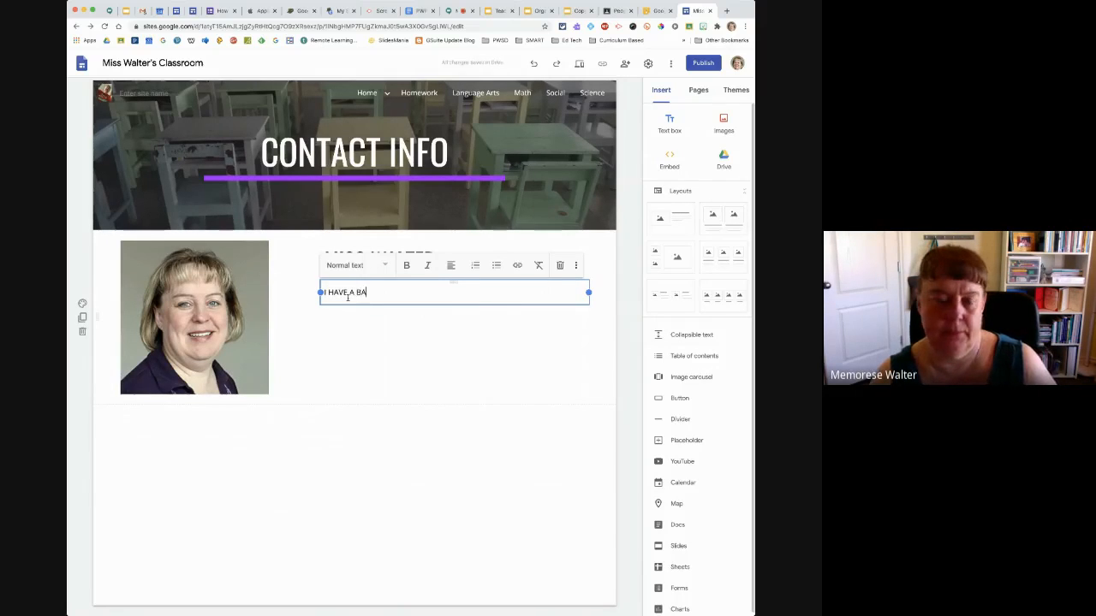
{"action": "key", "text": "BackSpace"}
{"action": "key", "text": "BackSpace"}
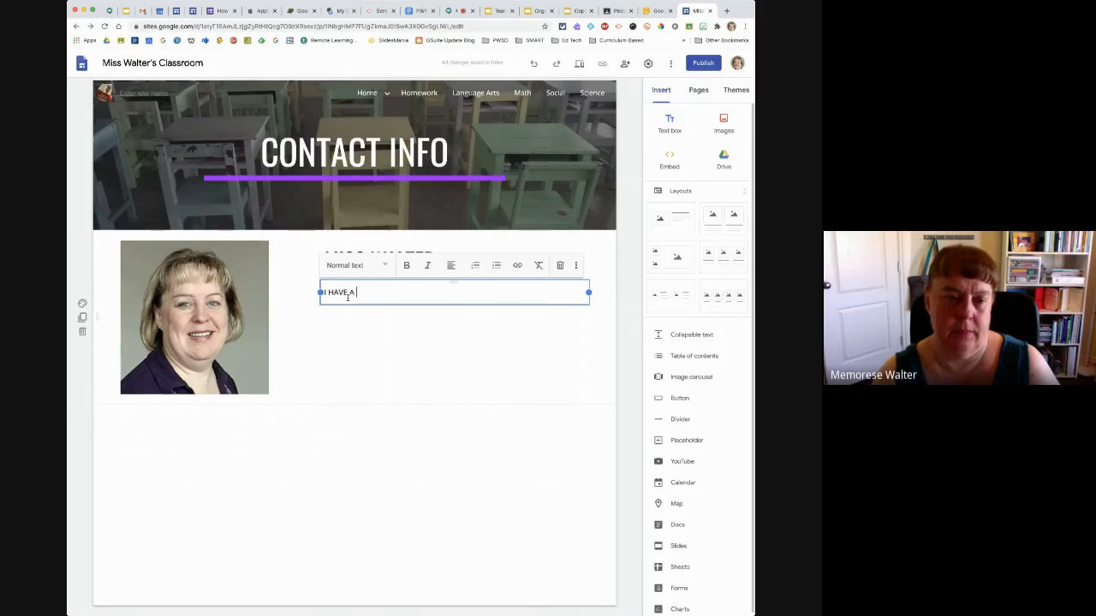
{"action": "key", "text": "BackSpace"}
{"action": "key", "text": "BackSpace"}
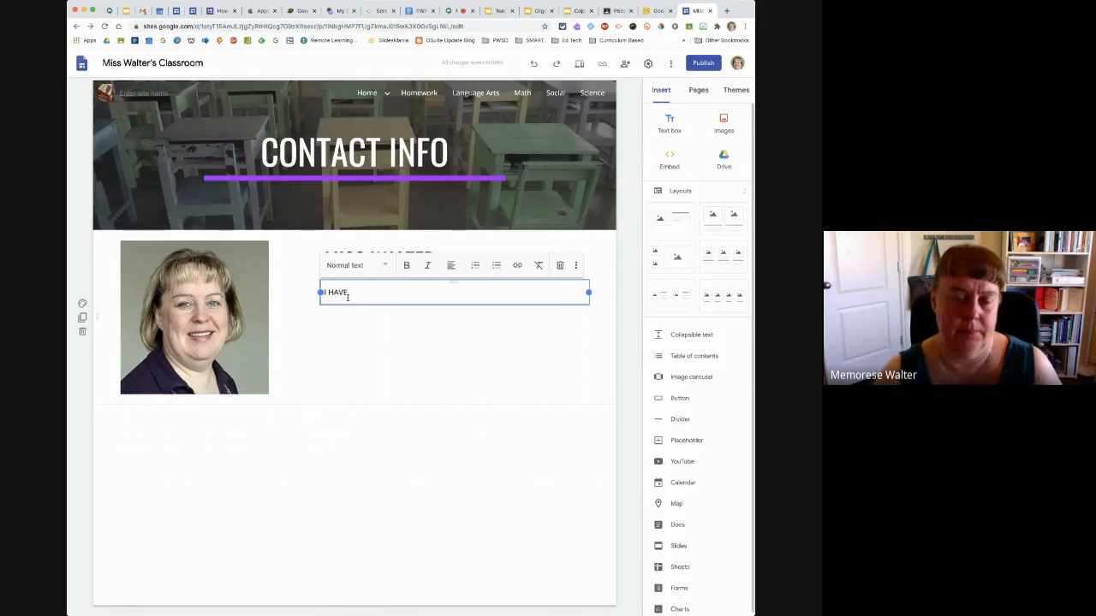
{"action": "type", "text": "BE"}
{"action": "key", "text": "BackSpace"}
{"action": "key", "text": "BackSpace"}
{"action": "type", "text": "WAN"}
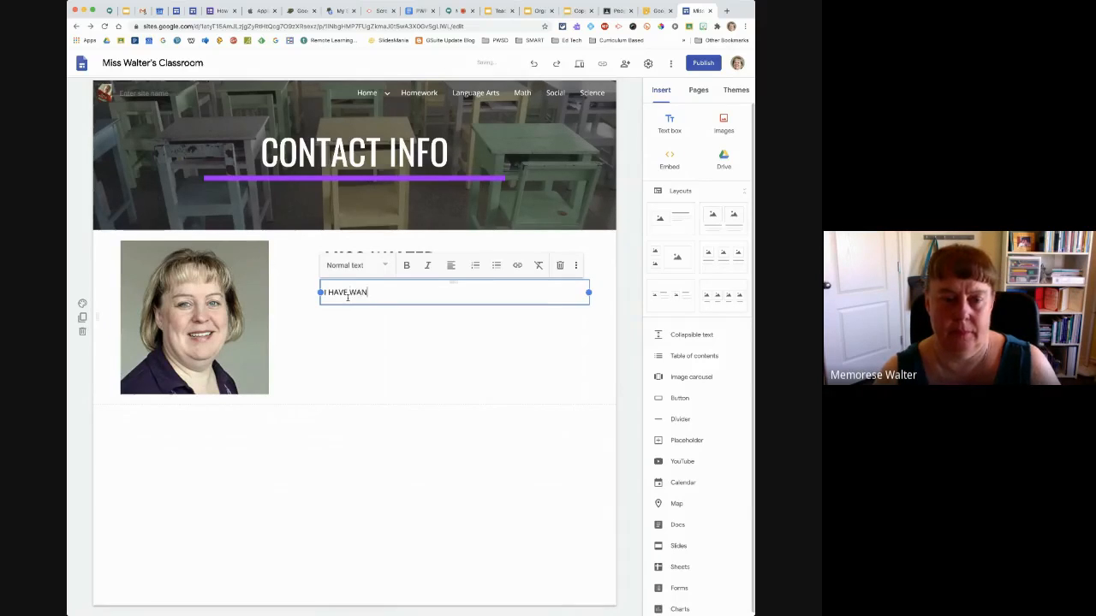
{"action": "type", "text": "TED TO BE "}
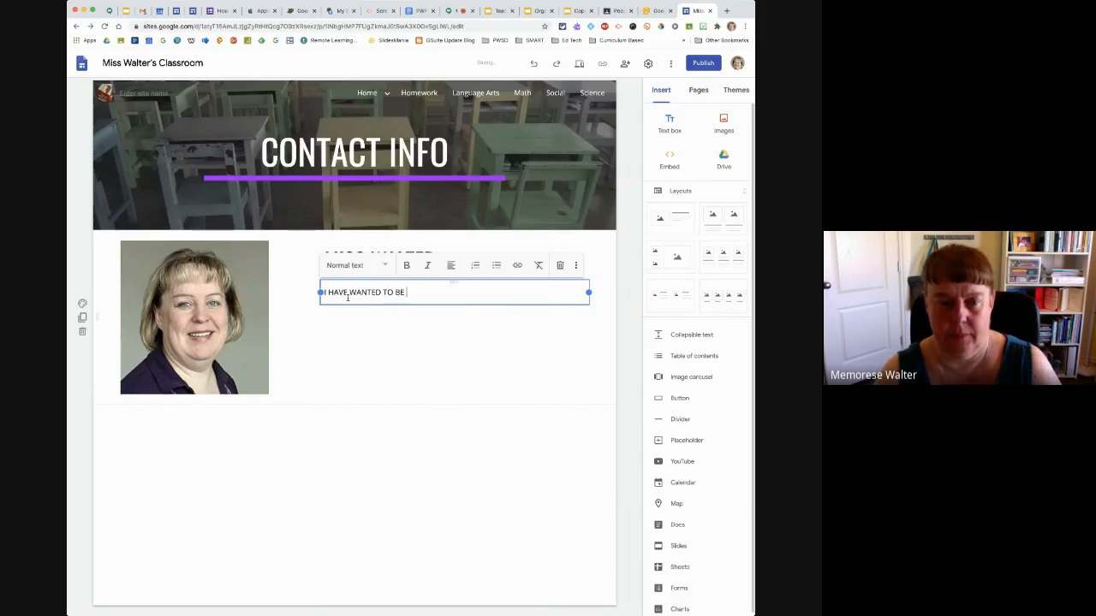
{"action": "type", "text": "A TACH"}
{"action": "key", "text": "BackSpace"}
{"action": "key", "text": "BackSpace"}
{"action": "key", "text": "BackSpace"}
{"action": "key", "text": "BackSpace"}
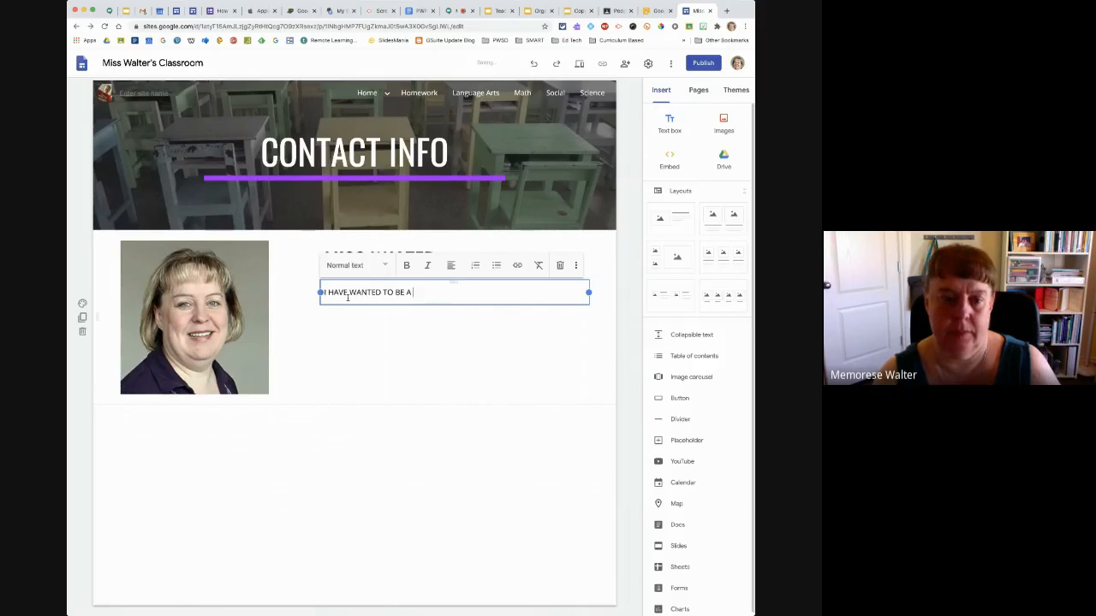
{"action": "type", "text": "TEACHE"}
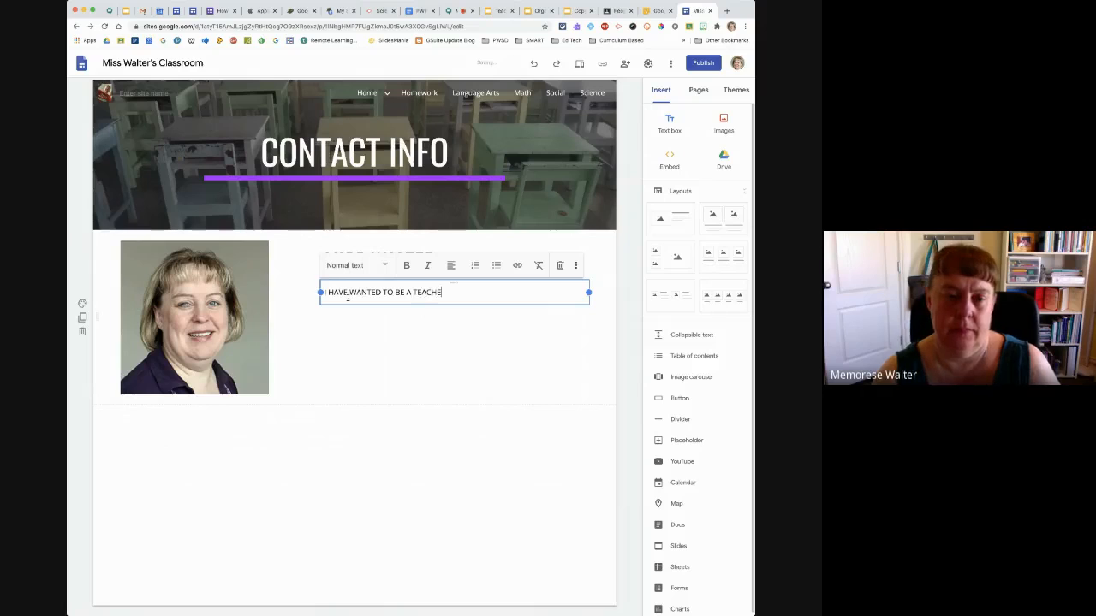
{"action": "type", "text": "R SINCE"}
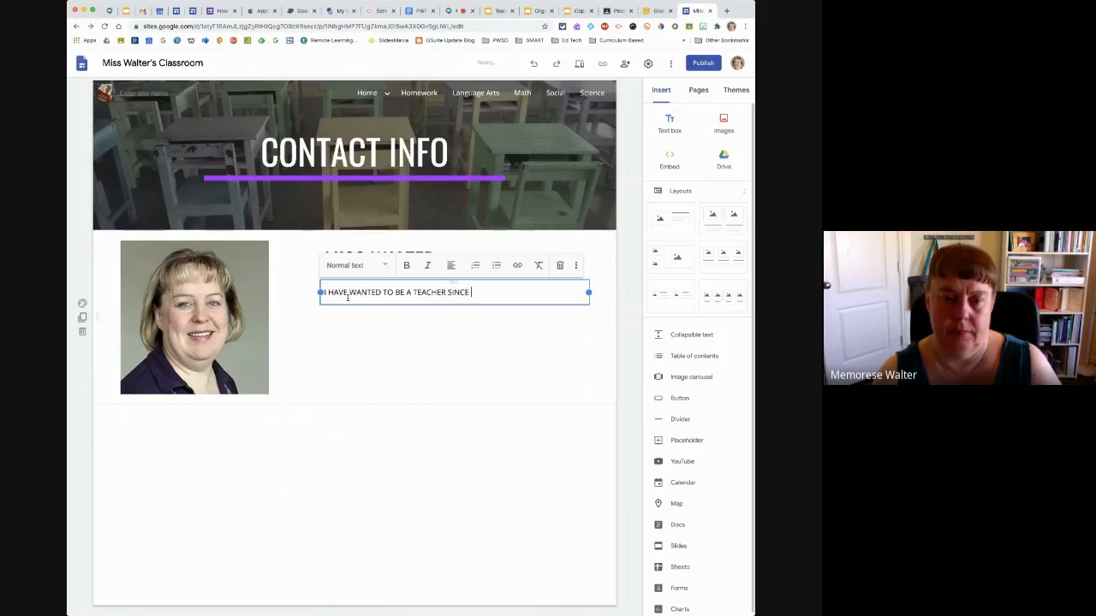
{"action": "type", "text": " I WAS 12 YE"}
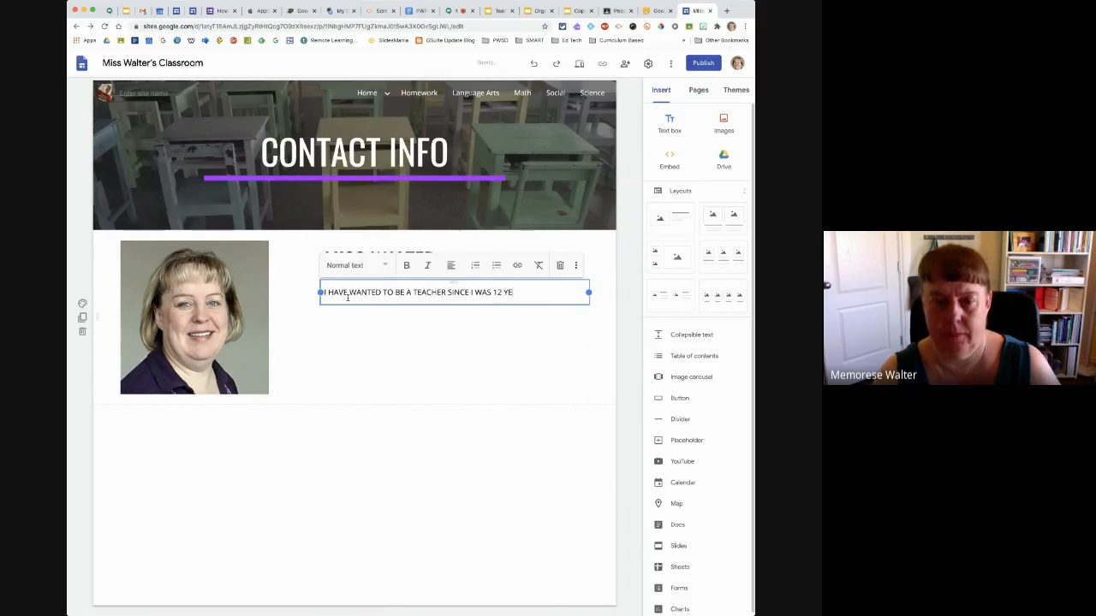
{"action": "type", "text": "ARS OLD."}
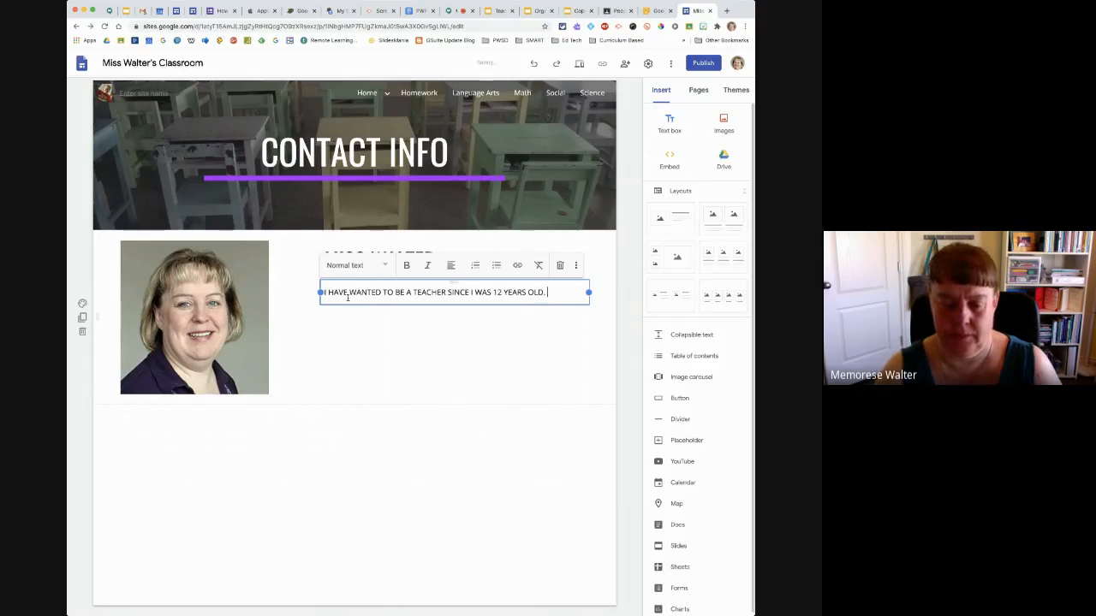
{"action": "type", "text": "  IT WAS MY"}
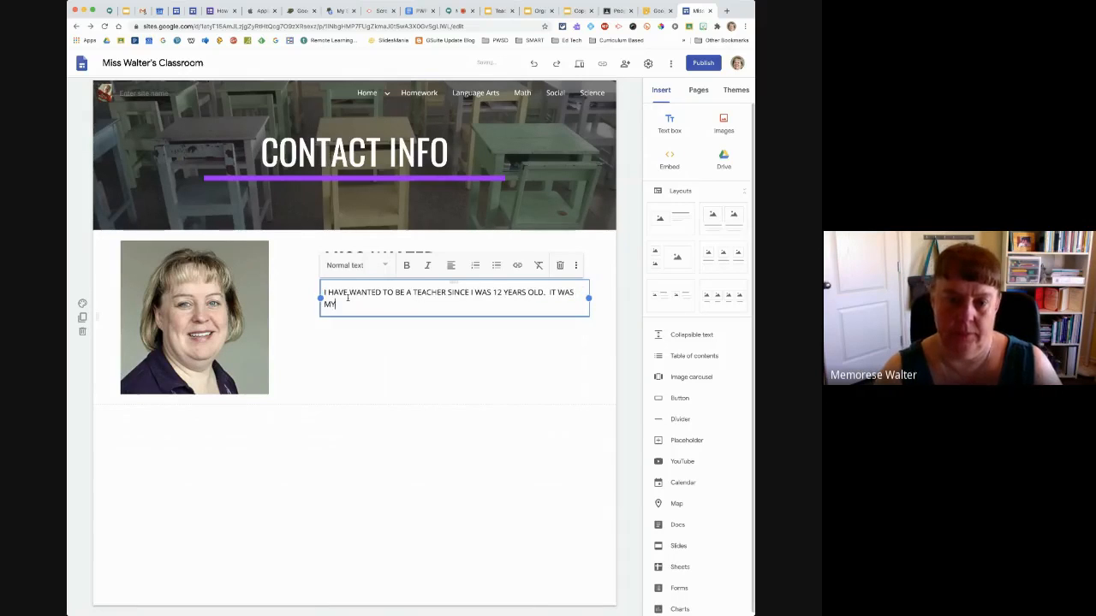
{"action": "type", "text": " LIFE D"}
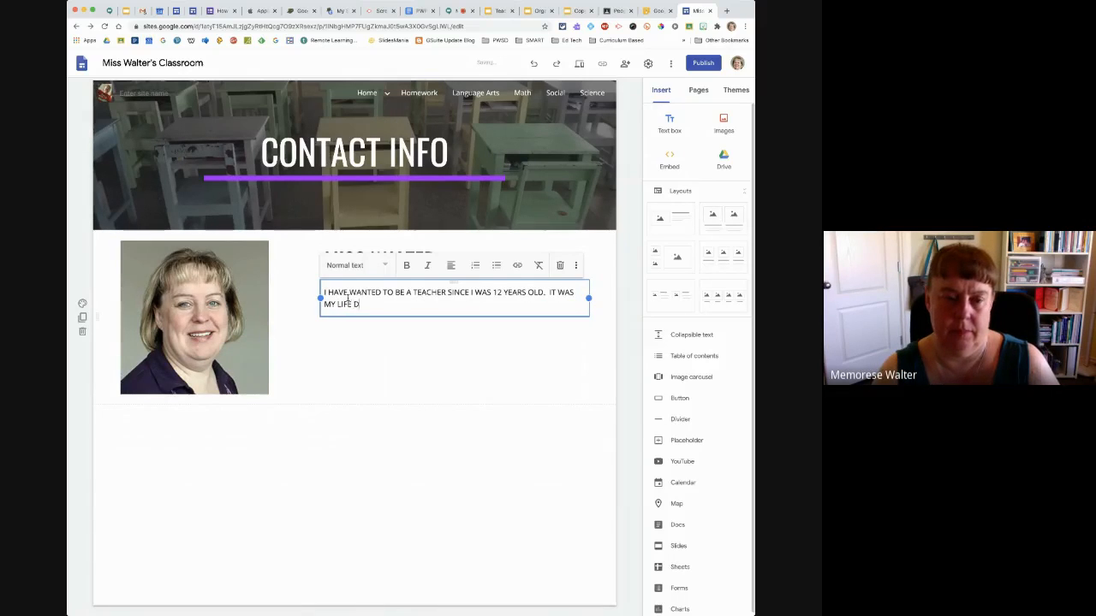
{"action": "type", "text": "REAM!"}
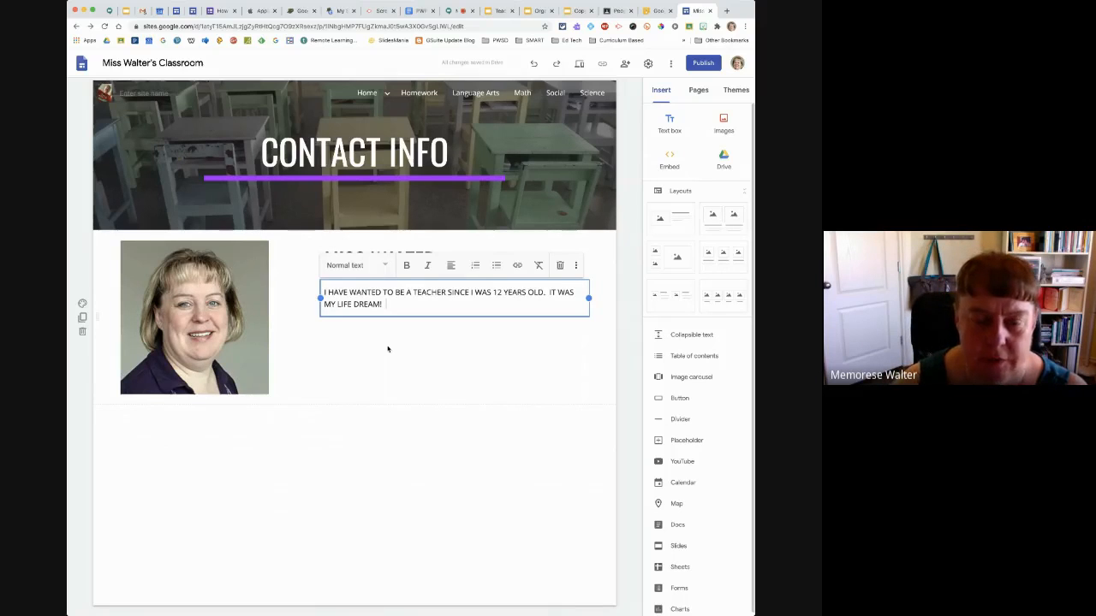
{"action": "left_click", "coordinate": [385, 267]}
{"action": "left_click", "coordinate": [386, 269]}
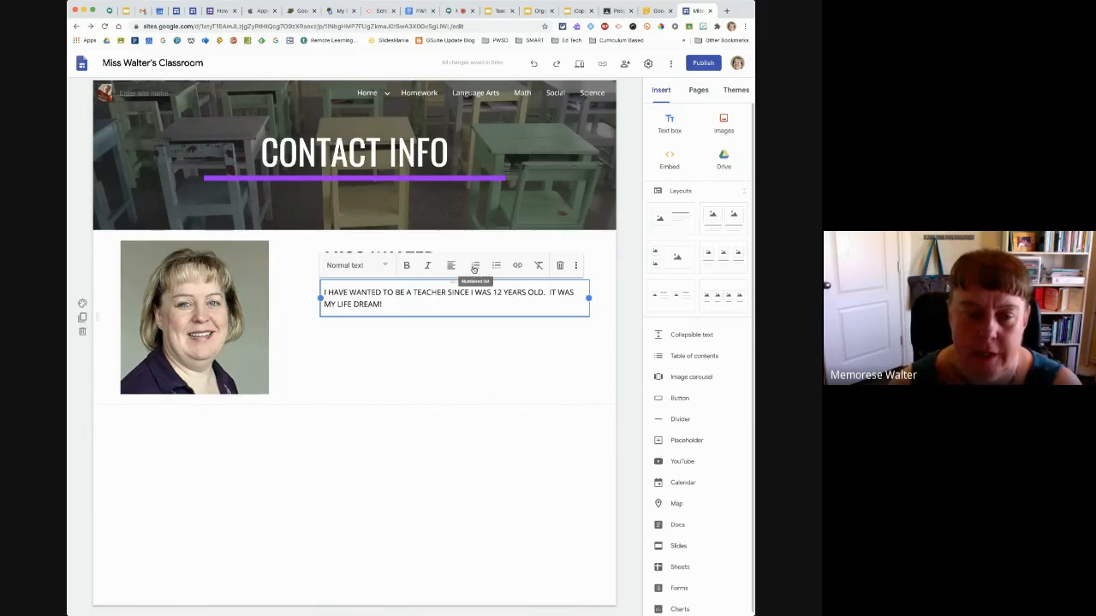
{"action": "left_click", "coordinate": [576, 267]}
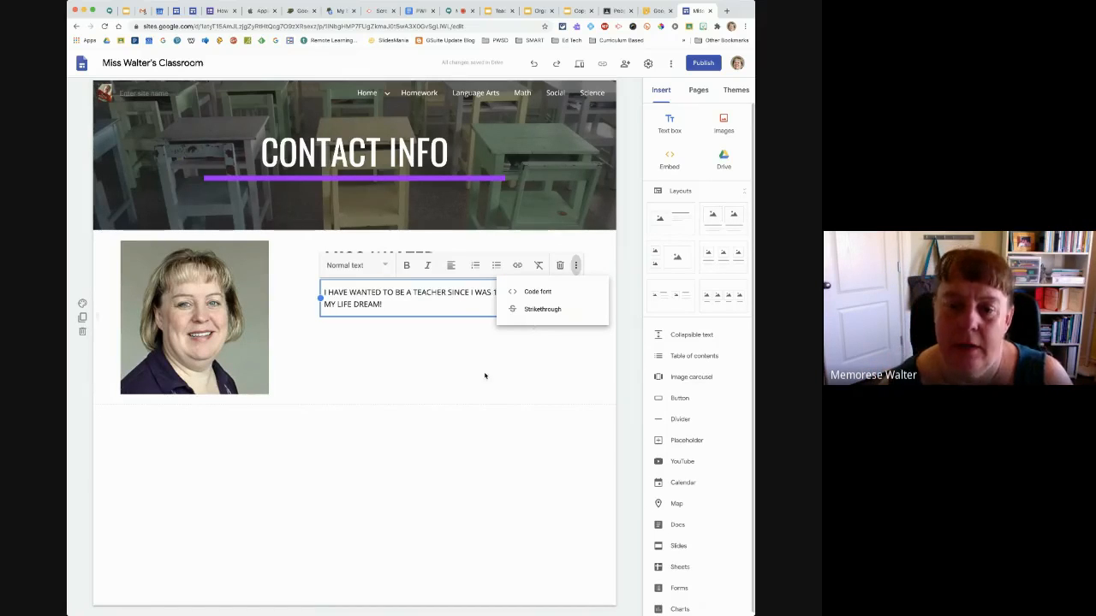
{"action": "left_click", "coordinate": [520, 360]}
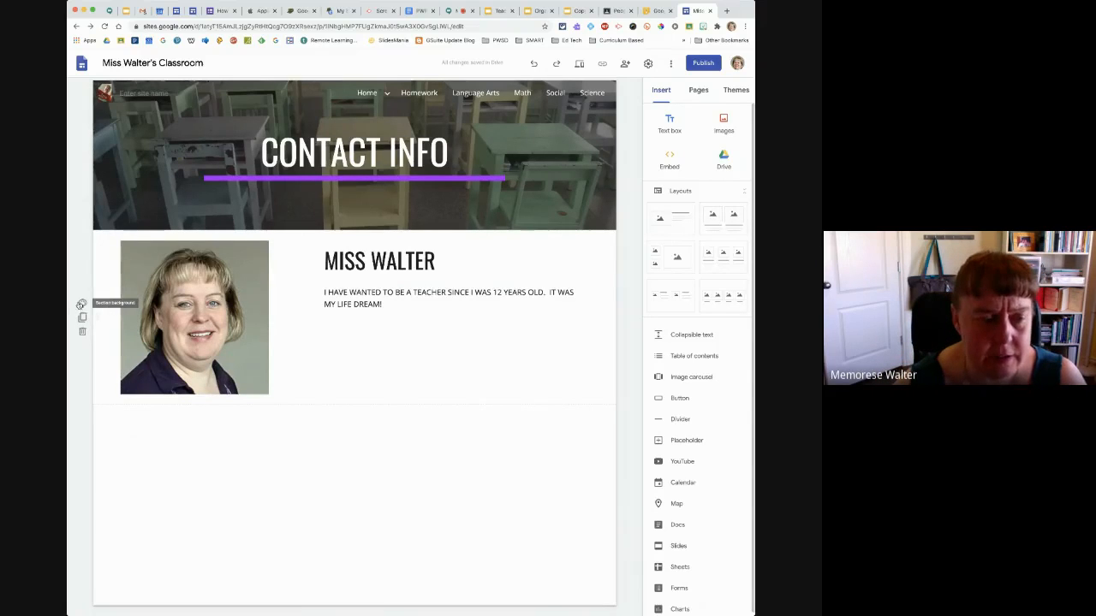
Try the Emphasis 1 and Emphasis 2 section backgrounds on the portrait section of the Contact Info page
{"action": "left_click", "coordinate": [82, 305]}
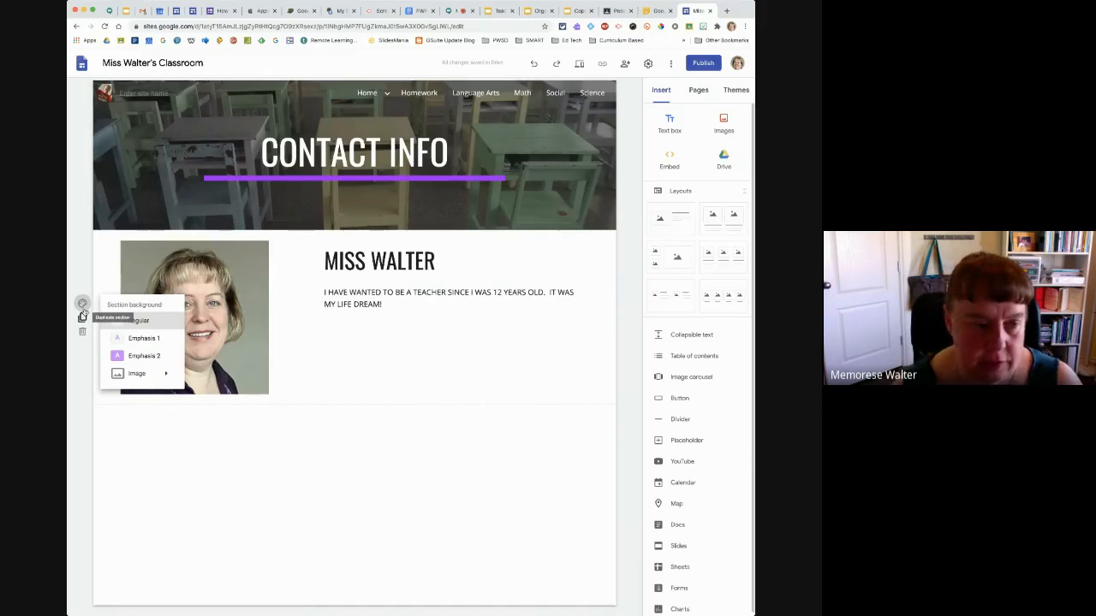
{"action": "left_click", "coordinate": [143, 339]}
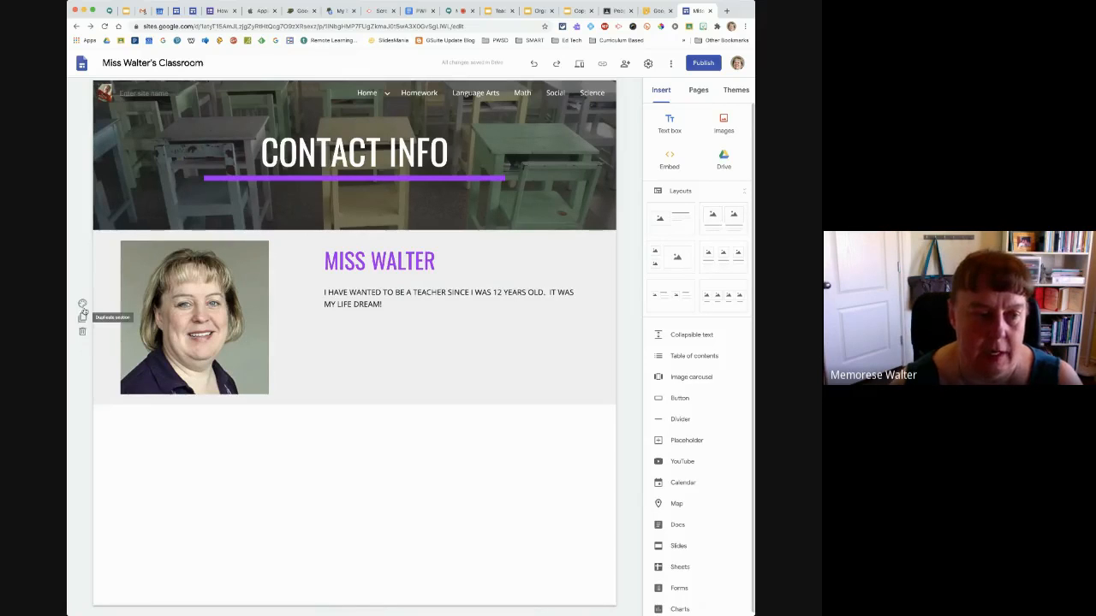
{"action": "left_click", "coordinate": [82, 303]}
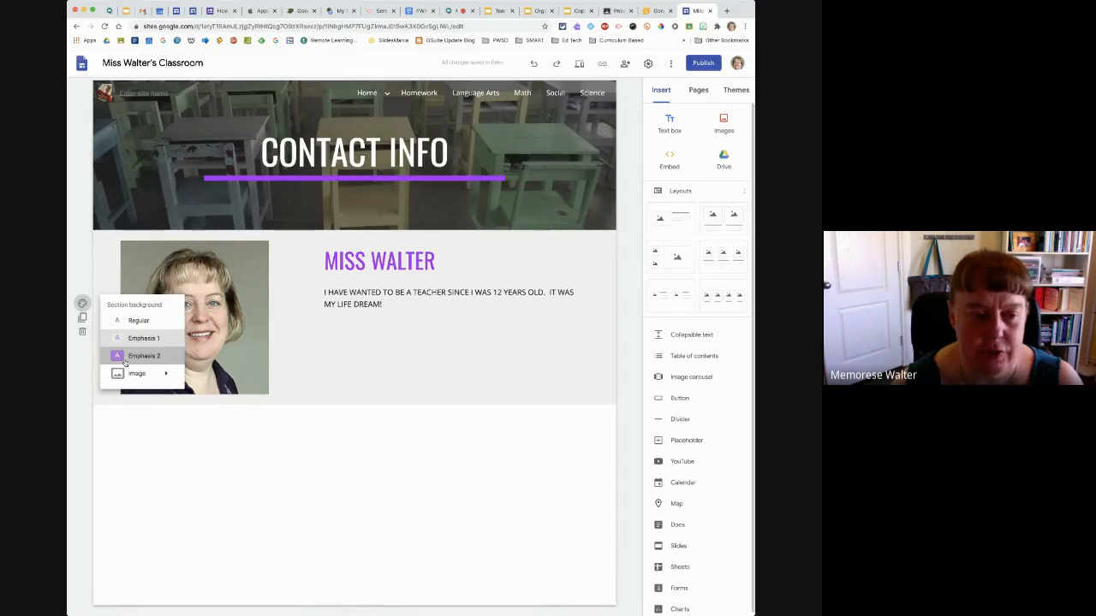
{"action": "left_click", "coordinate": [119, 355]}
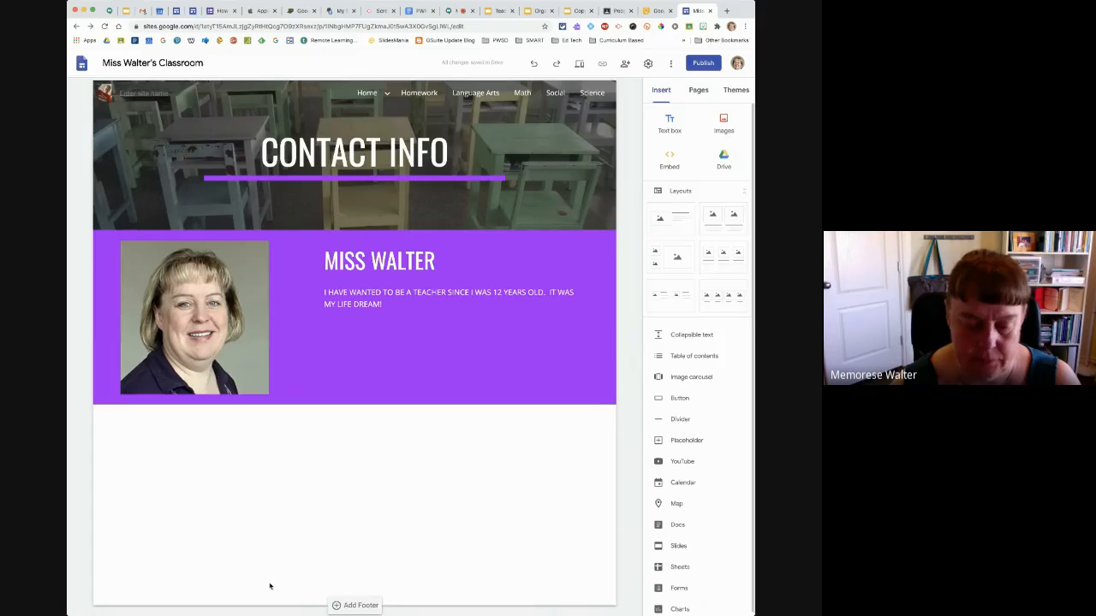
Set the portrait section's background to the blue beach-and-waves image from the gallery
{"action": "left_click", "coordinate": [83, 304]}
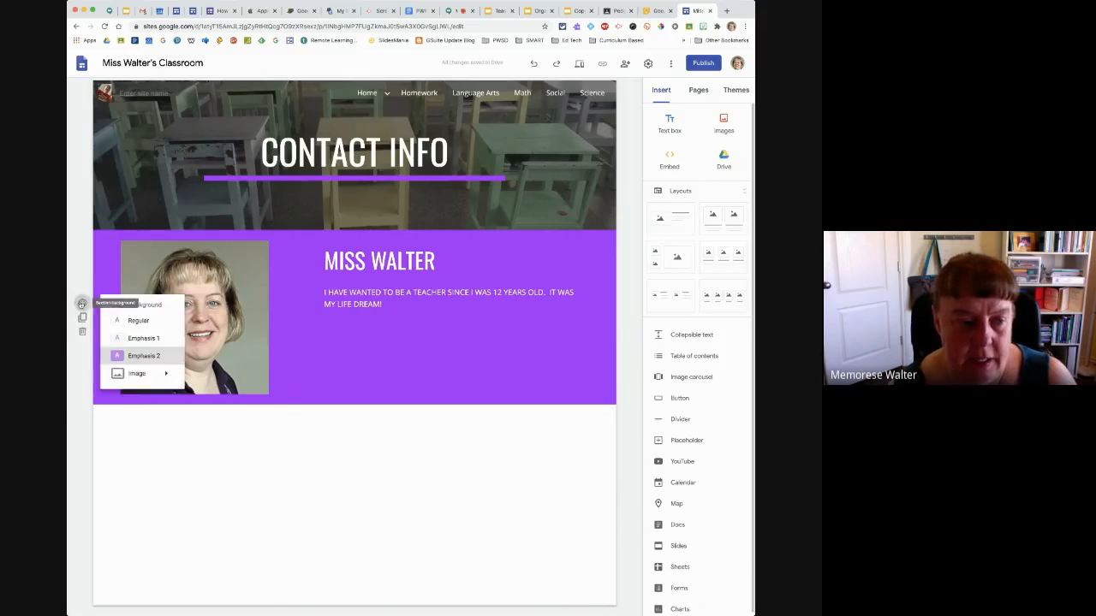
{"action": "mouse_move", "coordinate": [120, 374]}
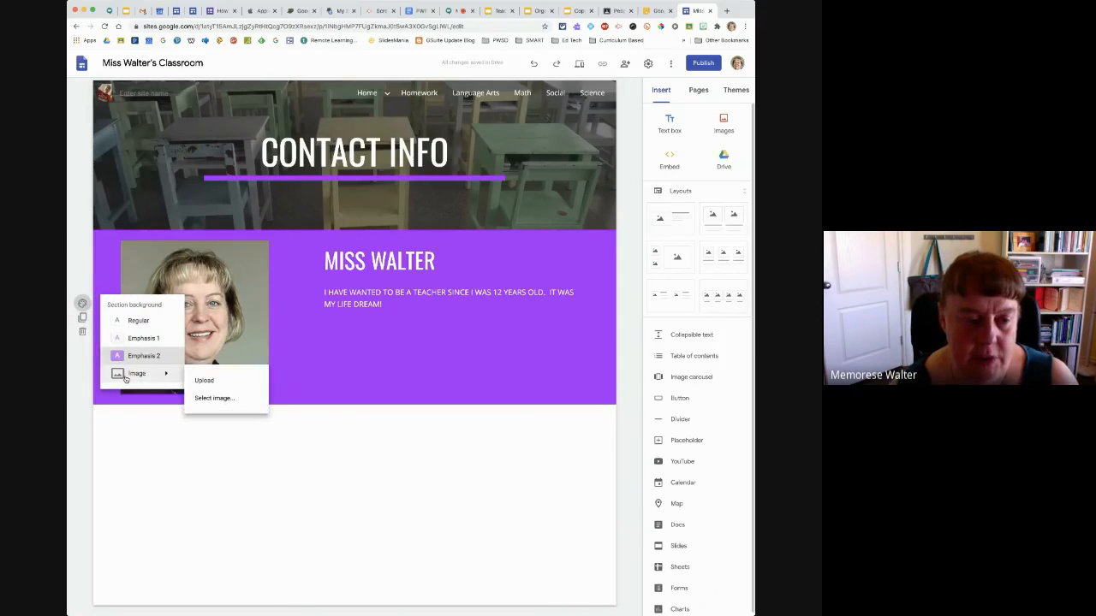
{"action": "left_click", "coordinate": [214, 399]}
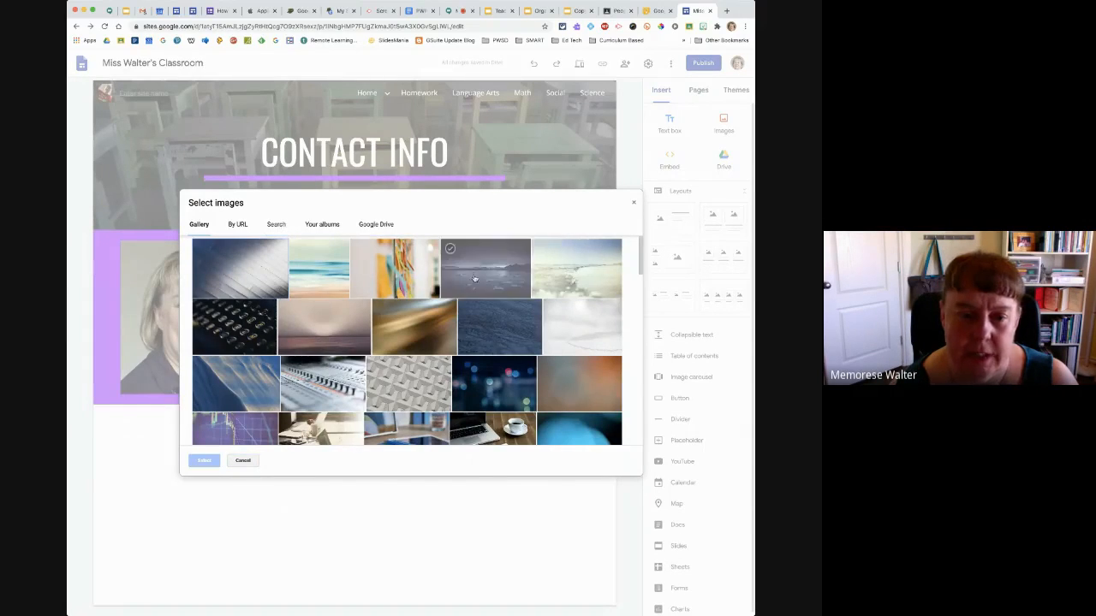
{"action": "left_click", "coordinate": [326, 277]}
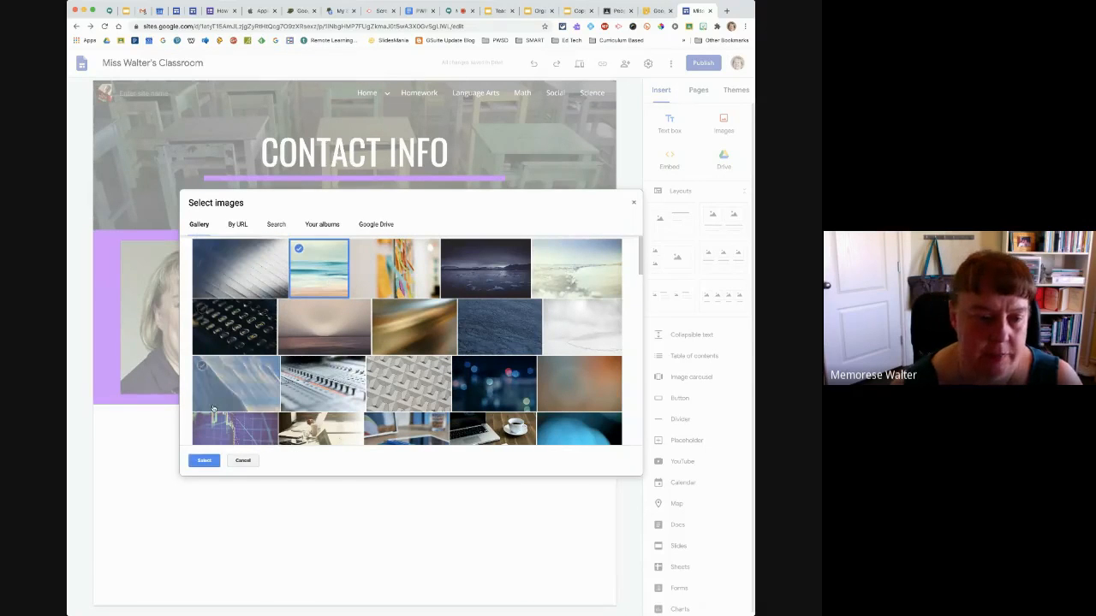
{"action": "left_click", "coordinate": [200, 464]}
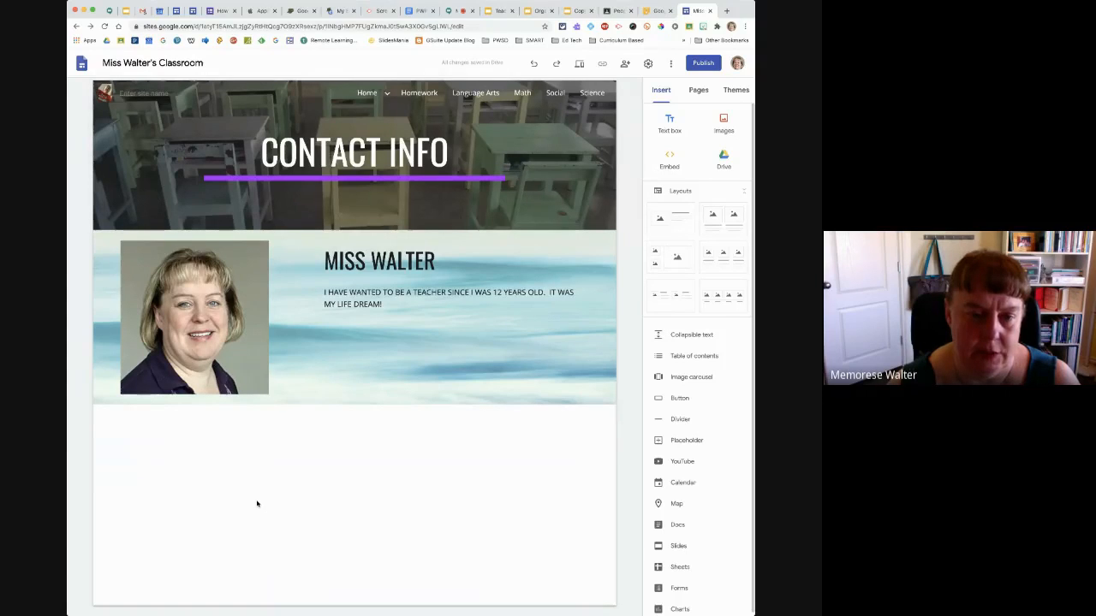
Insert another layout with one image beside text below the portrait section and move it above that section
{"action": "mouse_move", "coordinate": [83, 318]}
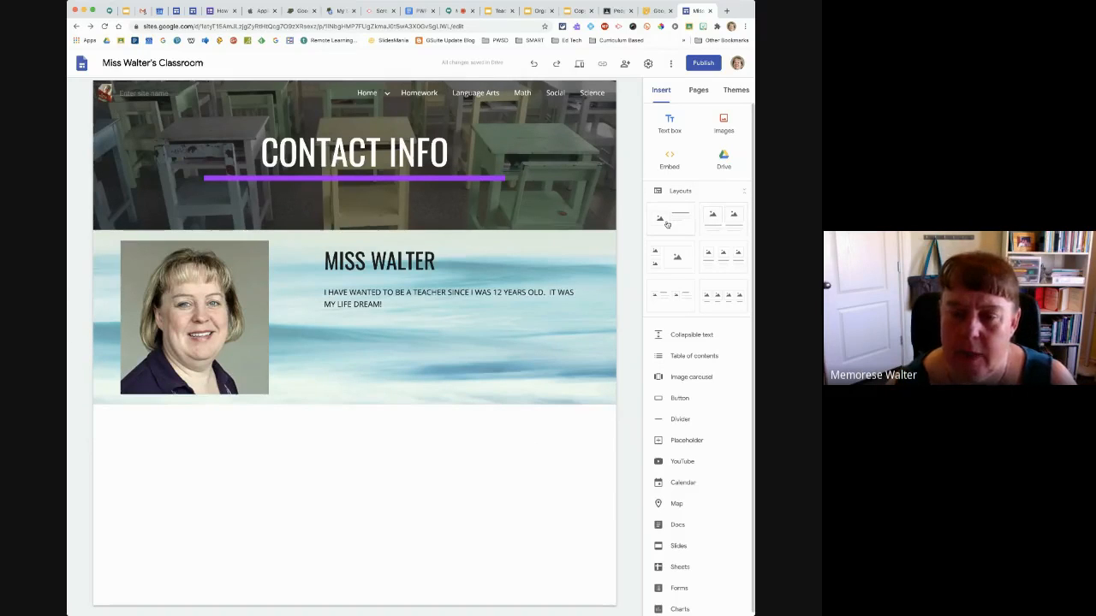
{"action": "left_click_drag", "start_coordinate": [672, 223], "coordinate": [401, 460]}
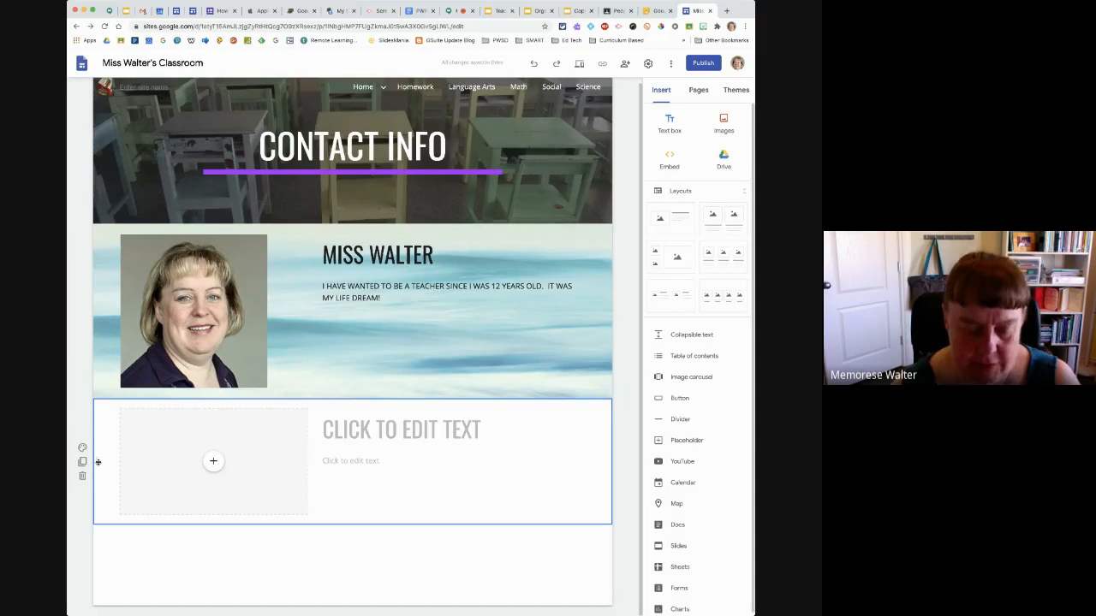
{"action": "left_click_drag", "start_coordinate": [98, 462], "coordinate": [96, 274]}
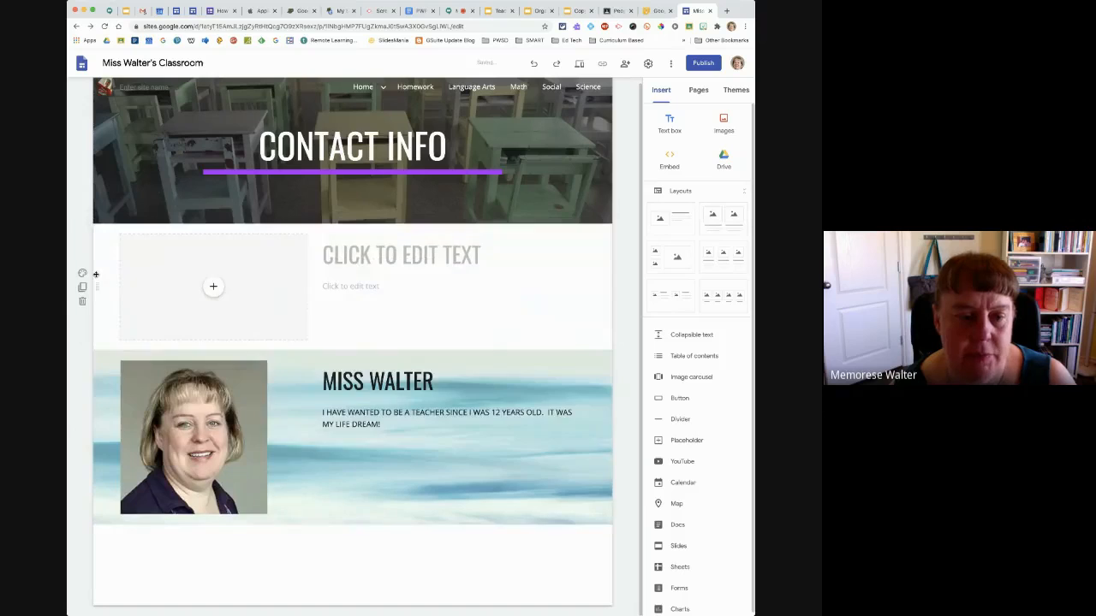
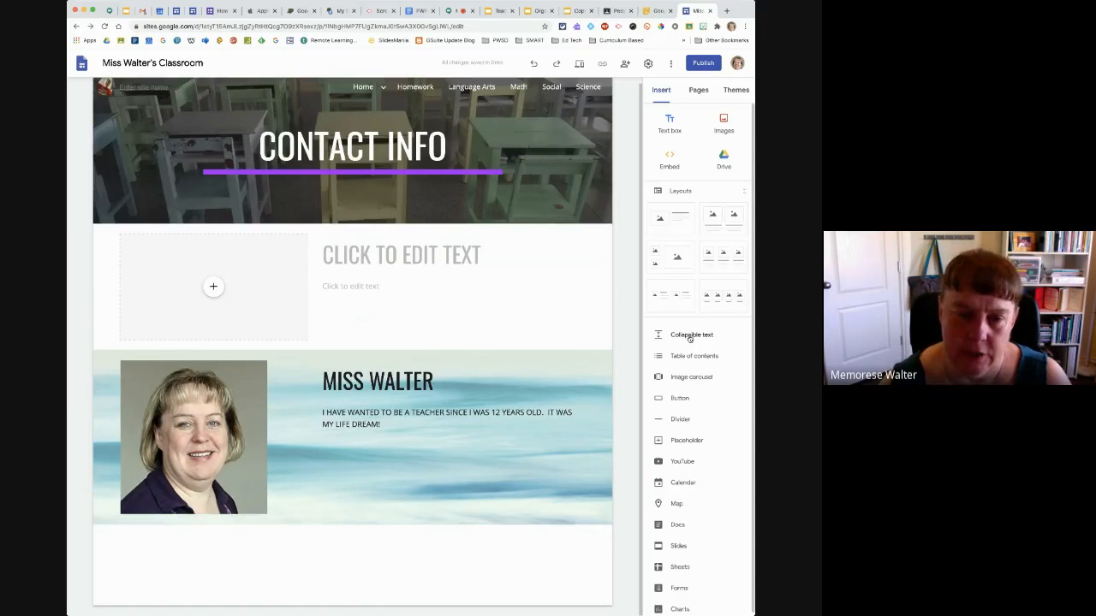
Insert a collapsible text block below the portrait section and give it the heading "FAQS"
{"action": "left_click", "coordinate": [689, 336]}
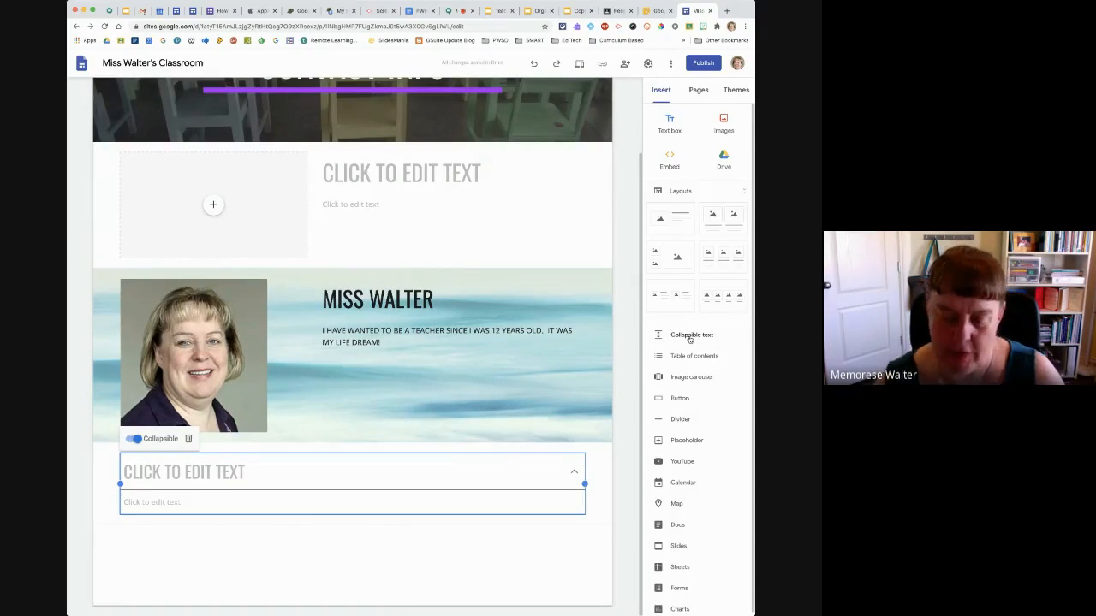
{"action": "left_click", "coordinate": [217, 472]}
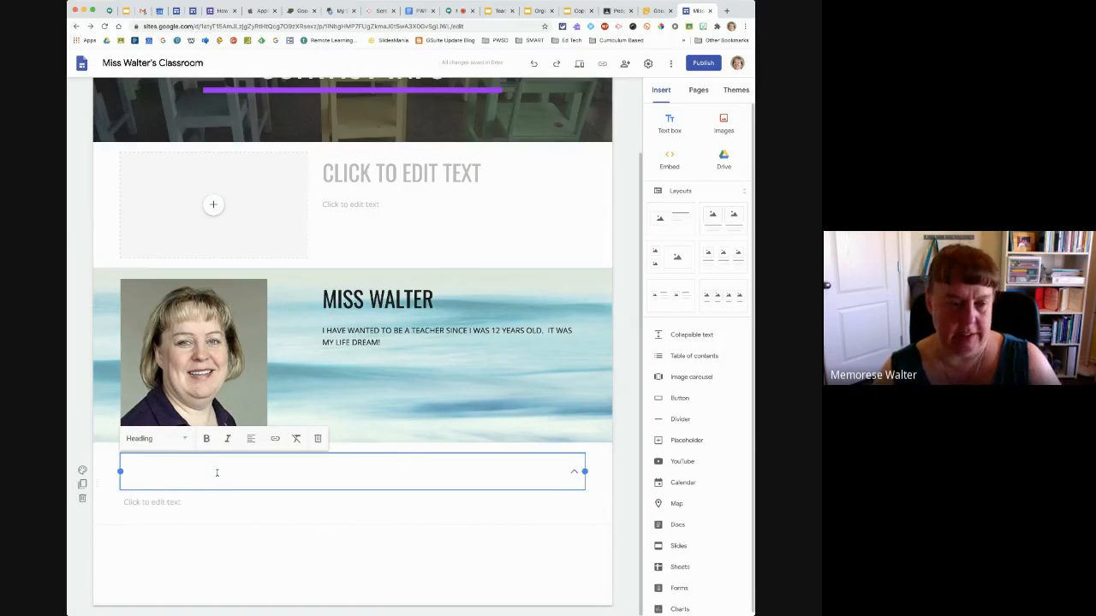
{"action": "type", "text": "FA"}
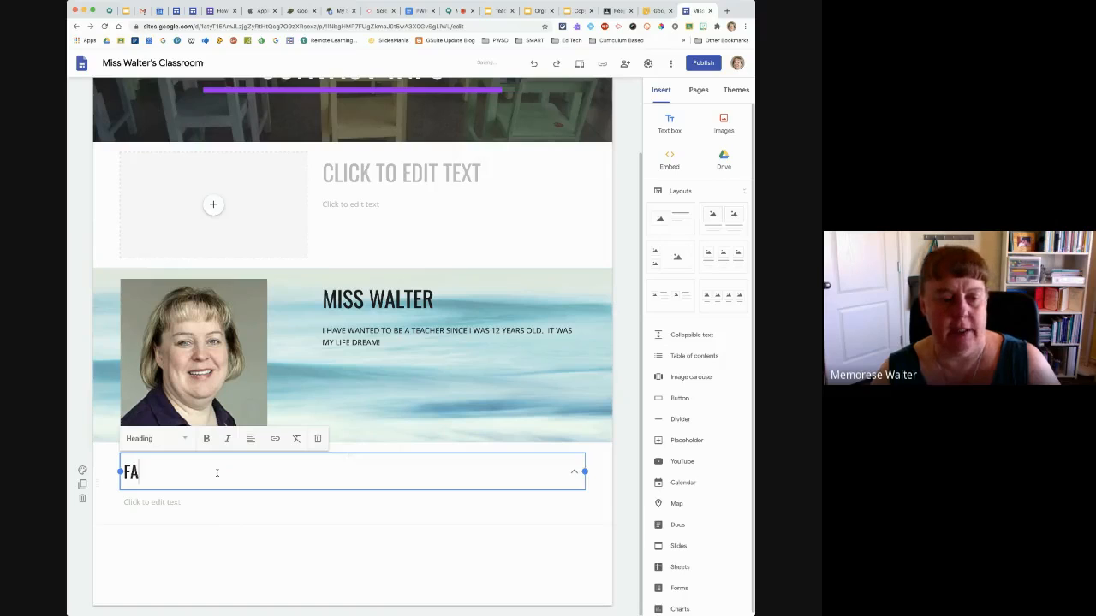
{"action": "type", "text": "QS"}
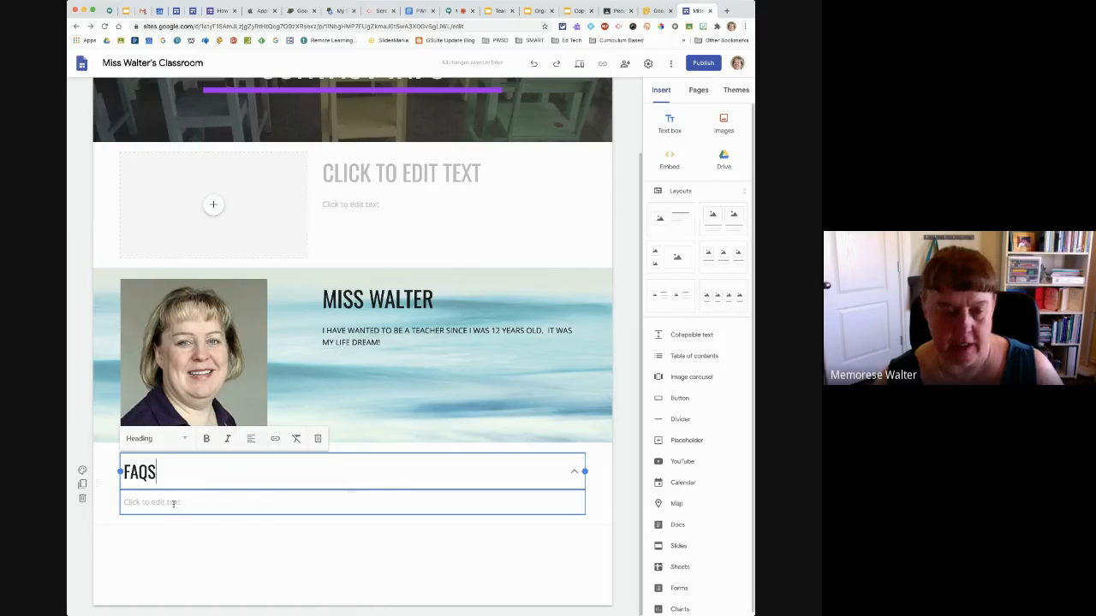
Enter "HOW OLD ARE YOU? NONE OF YOUR BUSINESS..." as the body text under the FAQS heading
{"action": "left_click", "coordinate": [172, 503]}
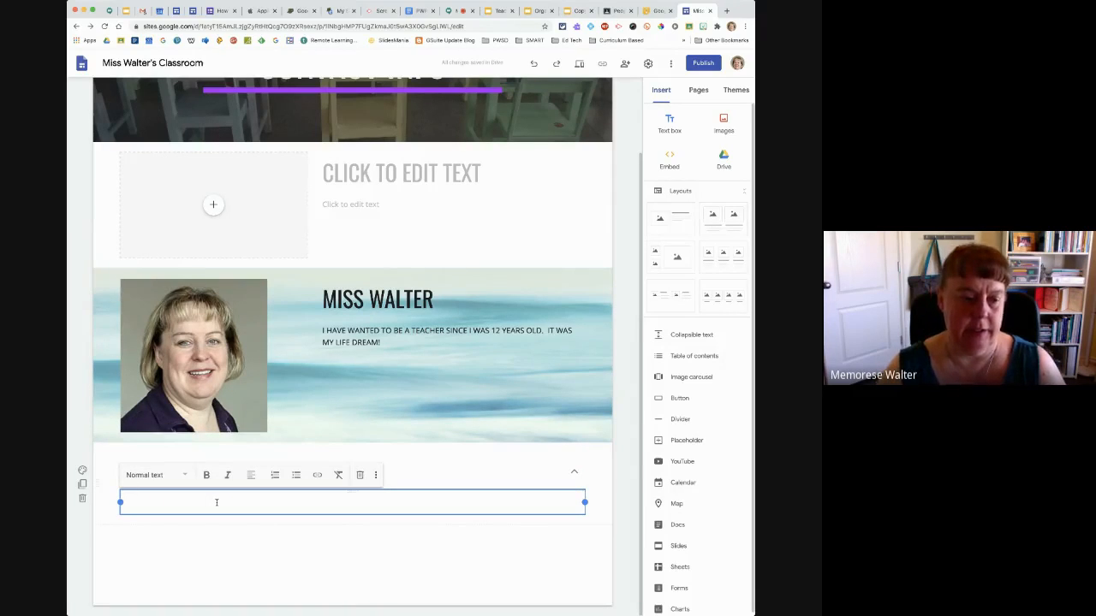
{"action": "type", "text": "HOW "}
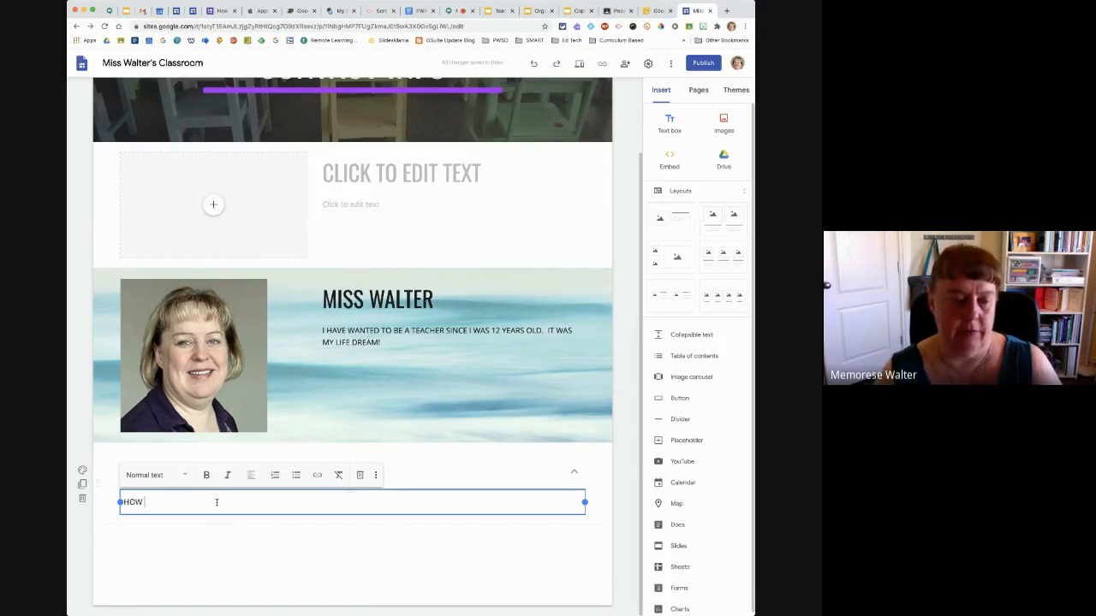
{"action": "type", "text": "OLD ARE YOU?"}
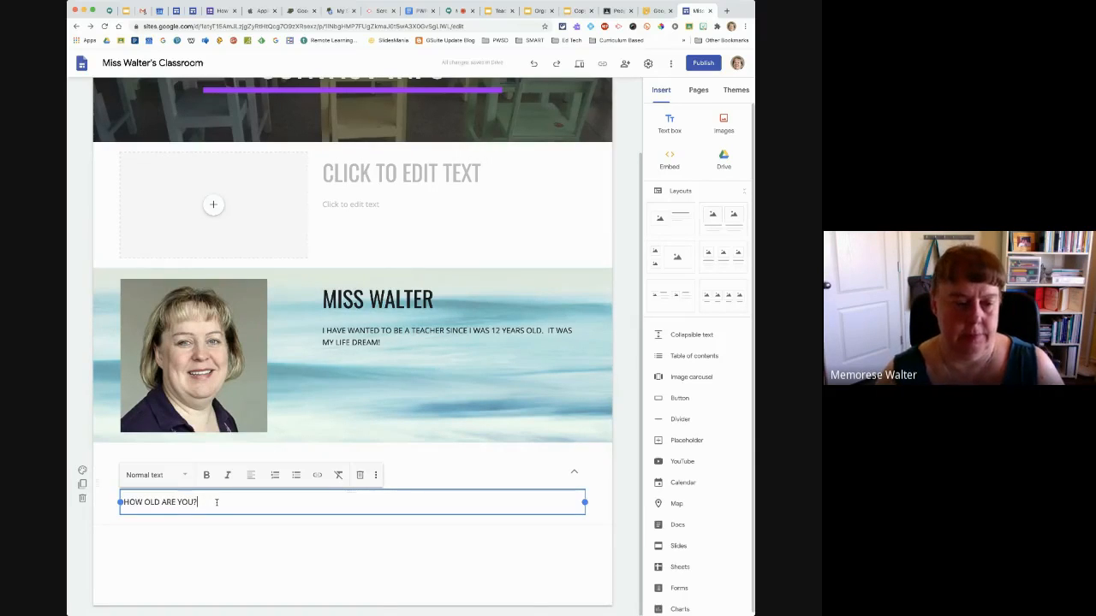
{"action": "type", "text": "  NONE"}
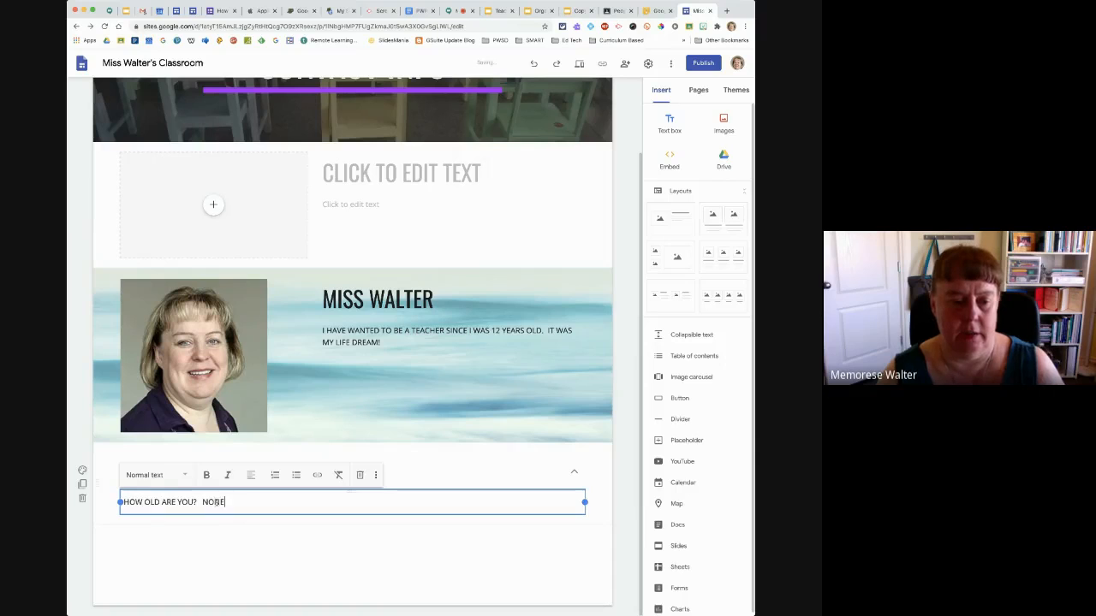
{"action": "type", "text": " OF YOUR"}
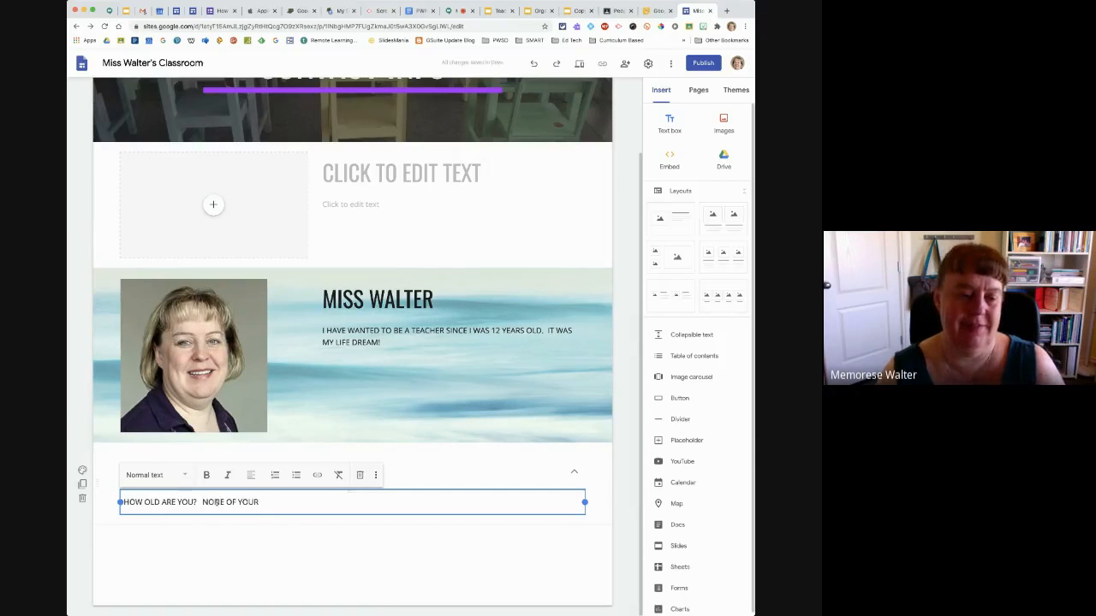
{"action": "type", "text": " BUSINESS"}
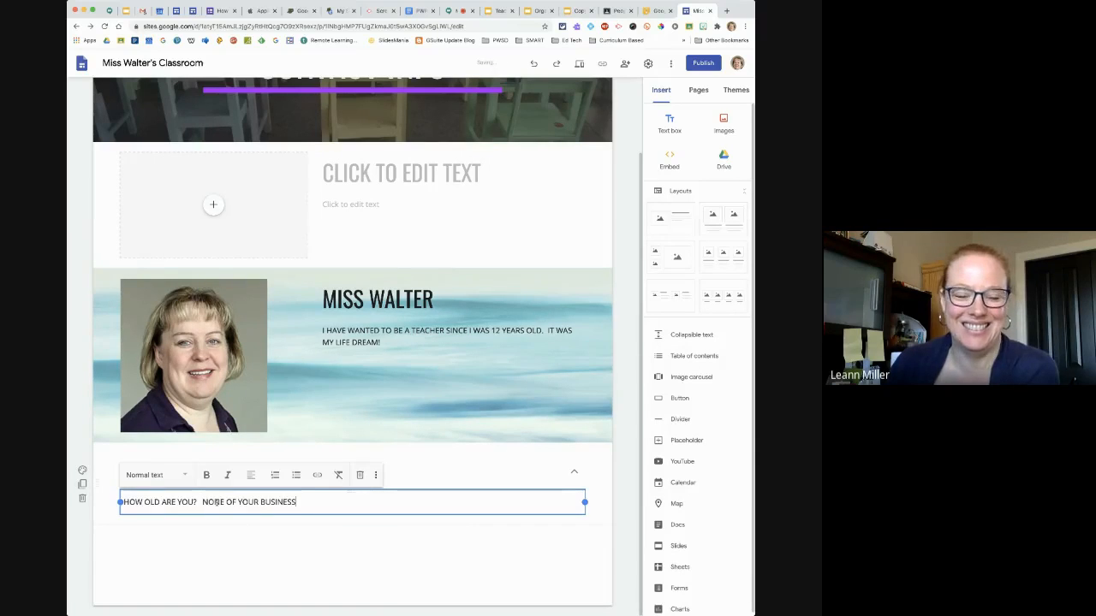
{"action": "type", "text": "..."}
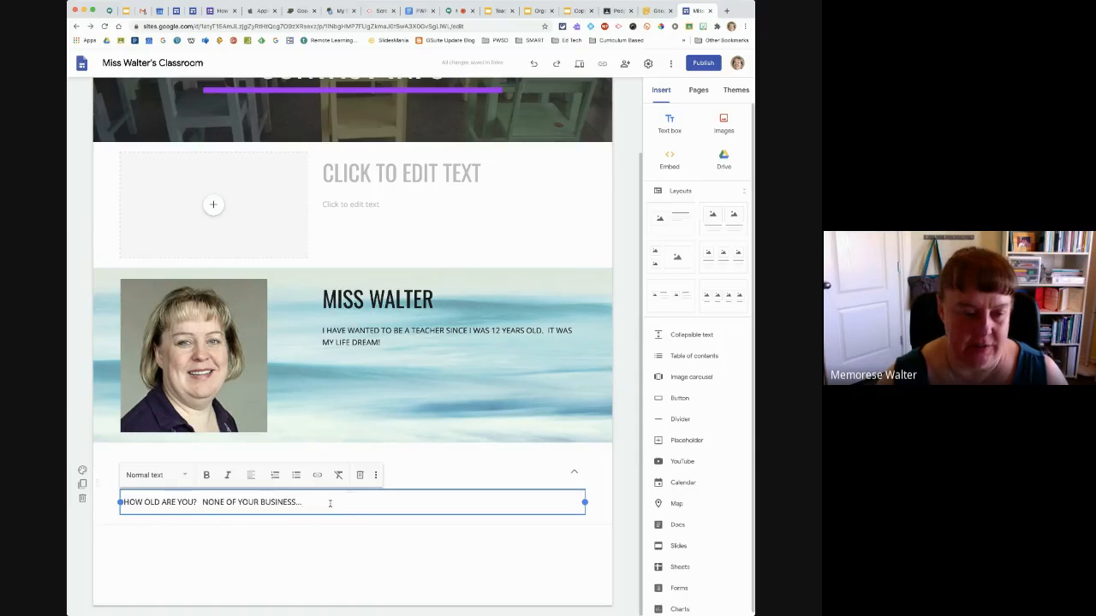
Leave a blank line and add "WHERE WERE YOU BORN? MOOSE JAW, SK" as the second question in the FAQS text
{"action": "key", "text": "Return"}
{"action": "key", "text": "Return"}
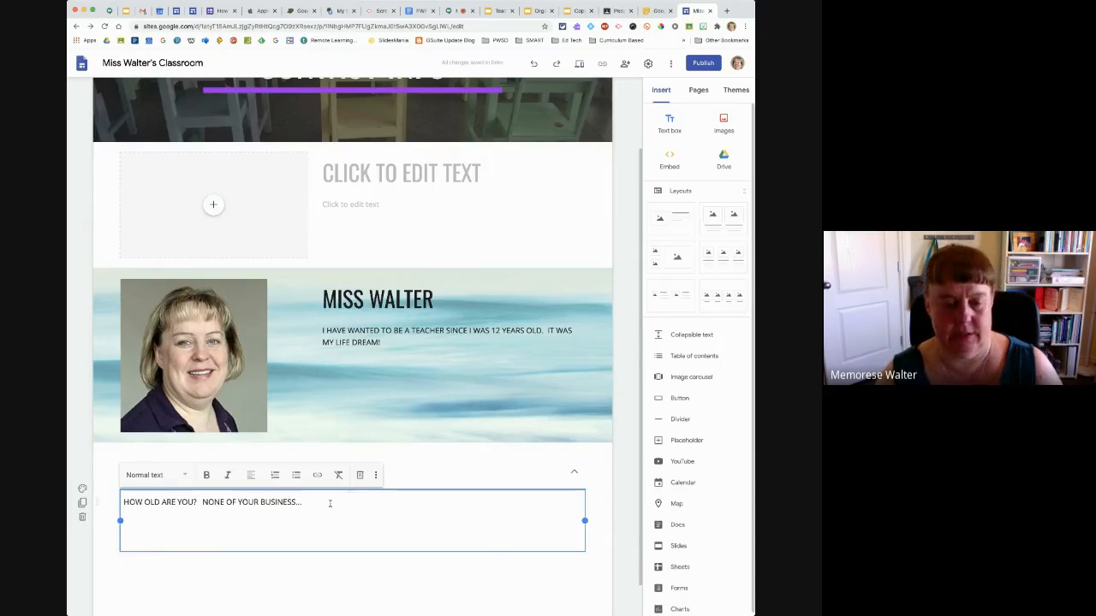
{"action": "type", "text": "WHWER"}
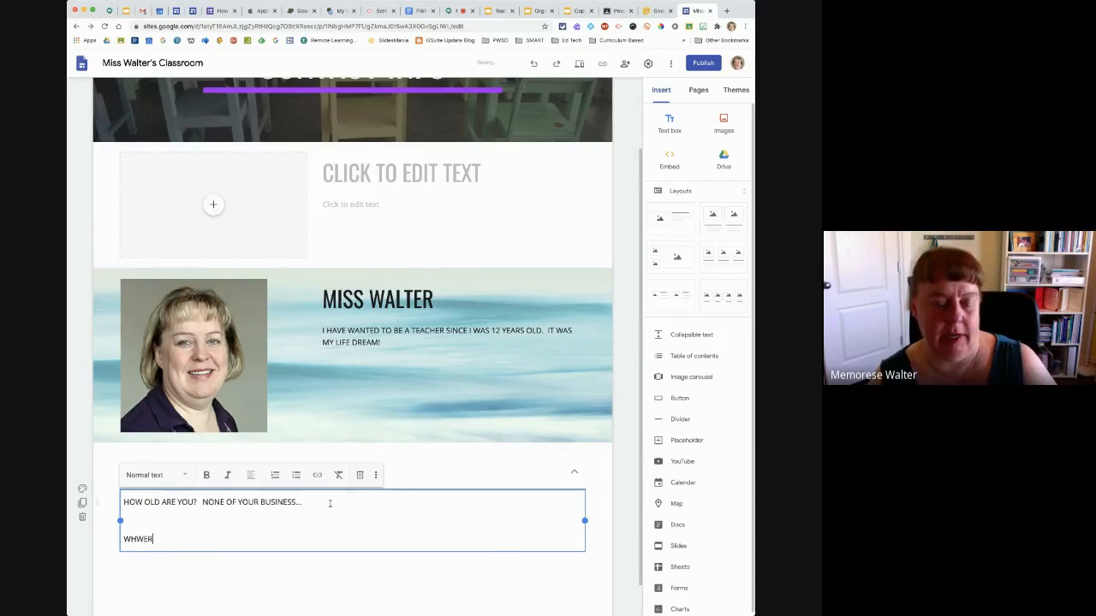
{"action": "key", "text": "BackSpace"}
{"action": "key", "text": "BackSpace"}
{"action": "type", "text": "ERE "}
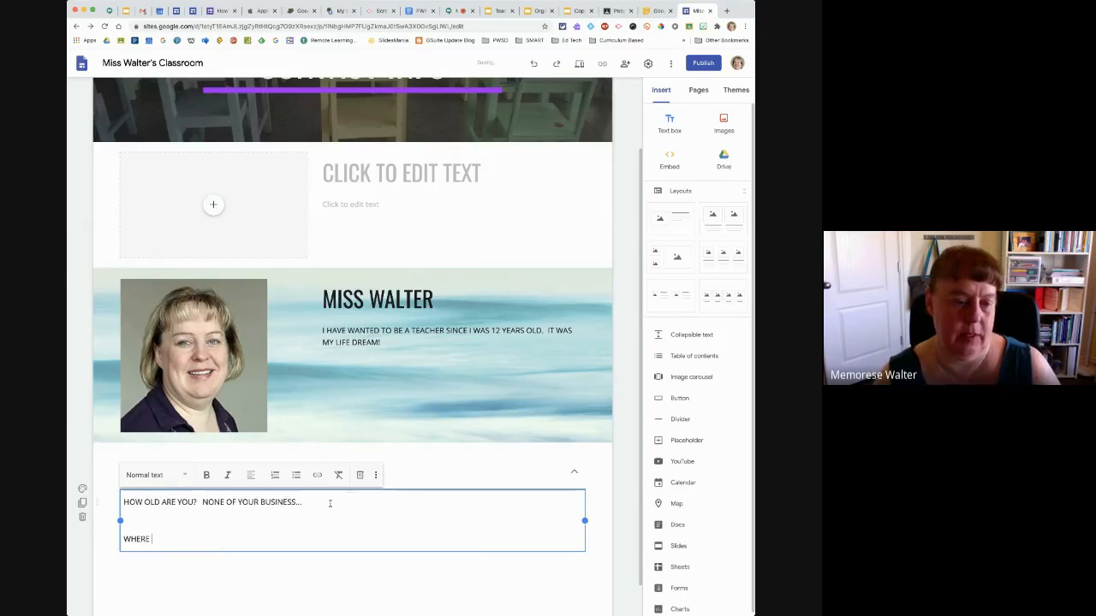
{"action": "type", "text": "WERE YOU B"}
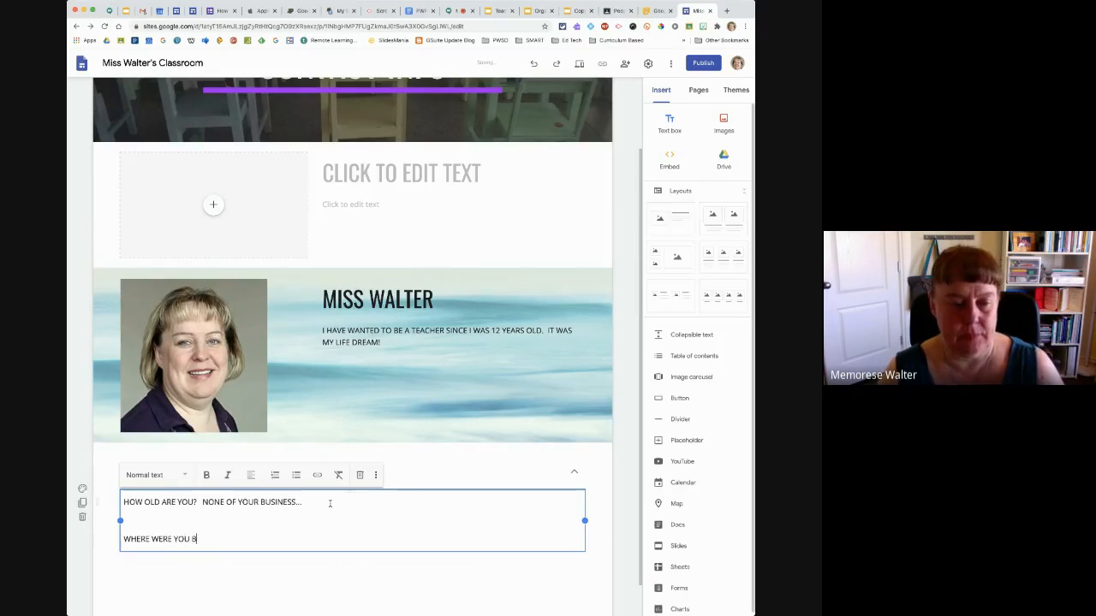
{"action": "type", "text": "ORN?  MOSS"}
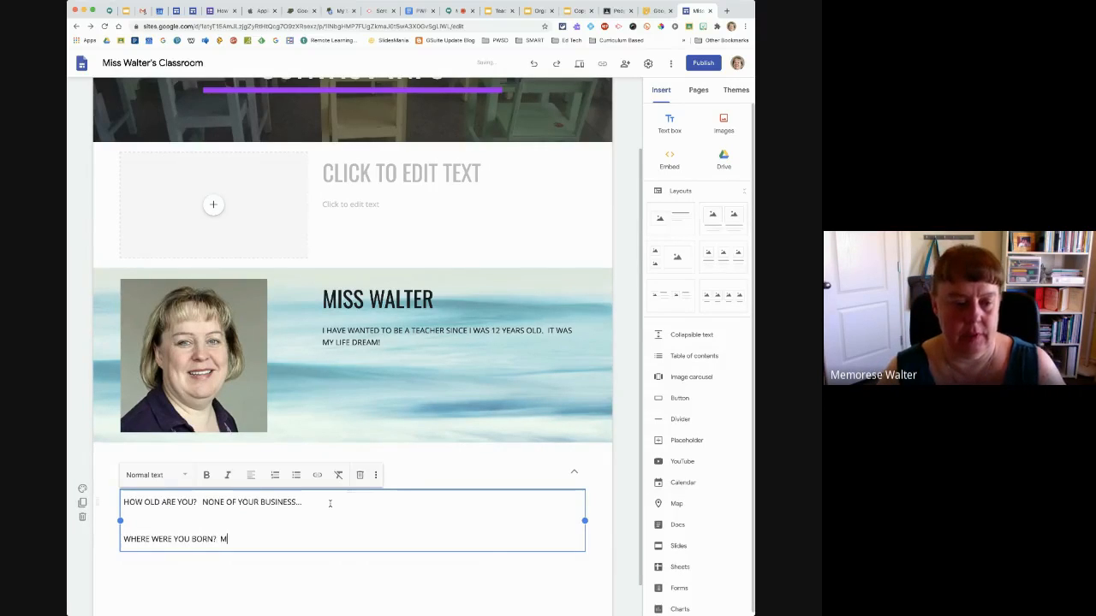
{"action": "key", "text": "BackSpace"}
{"action": "key", "text": "BackSpace"}
{"action": "type", "text": "OS"}
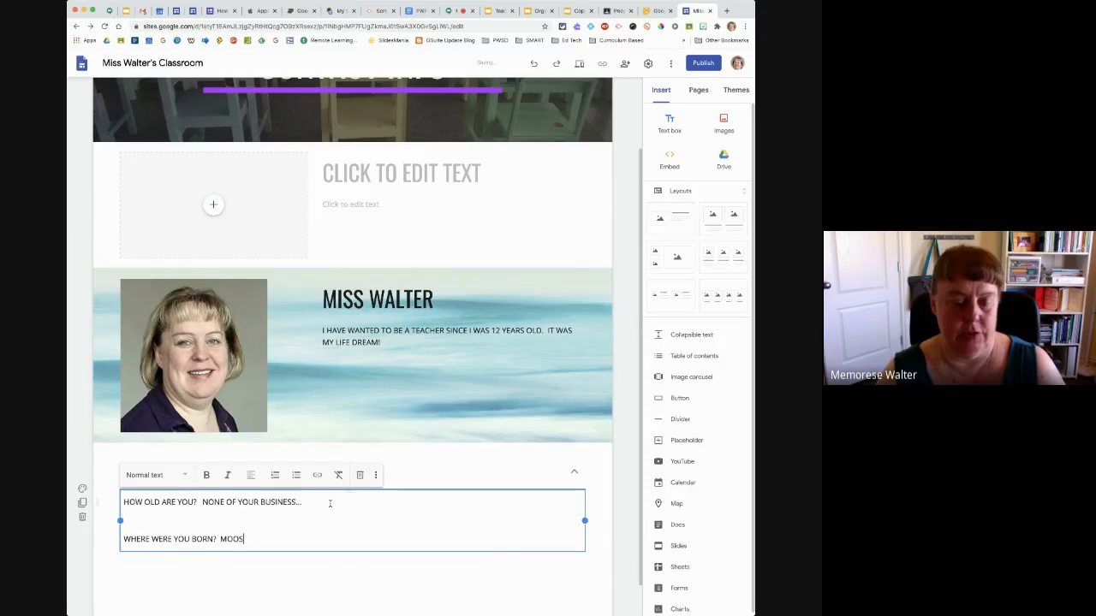
{"action": "type", "text": "E JAW, SL"}
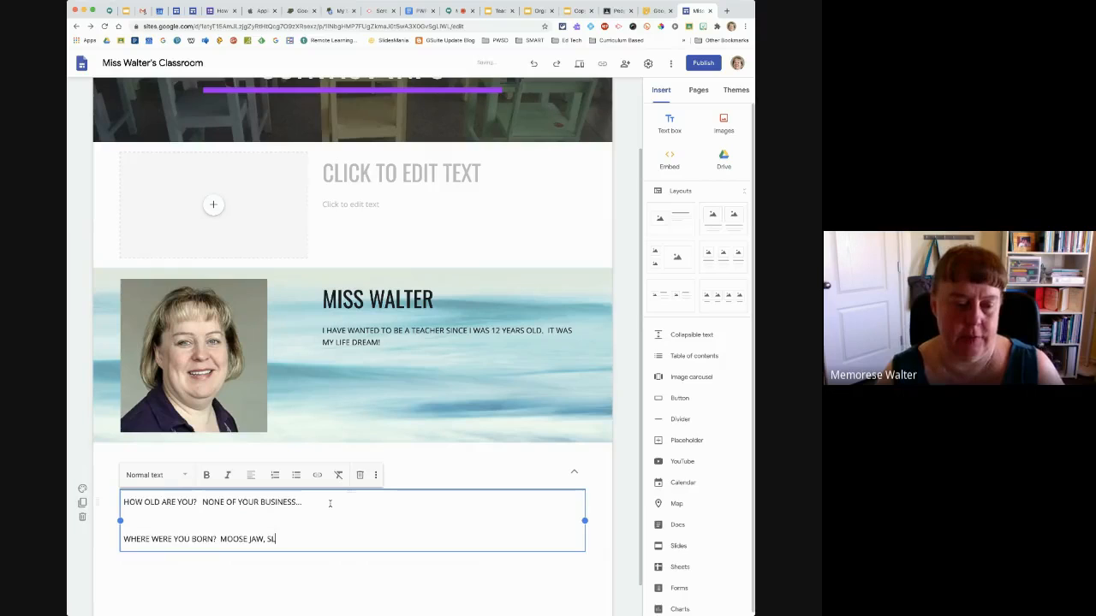
{"action": "key", "text": "BackSpace"}
{"action": "type", "text": "K"}
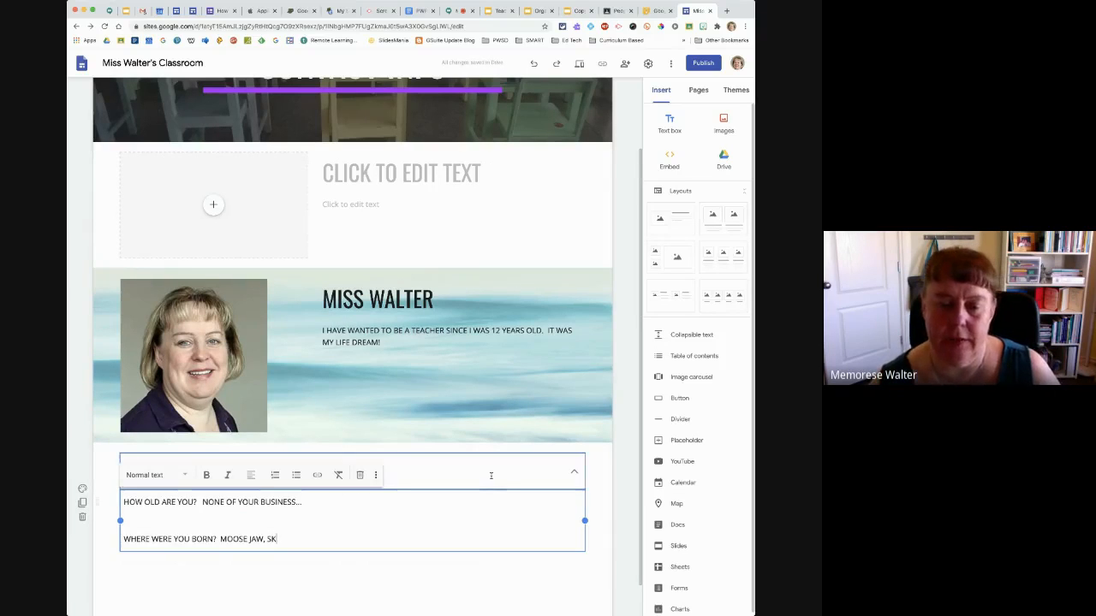
Check how the FAQS block expands and collapses, leaving it collapsed
{"action": "left_click", "coordinate": [602, 539]}
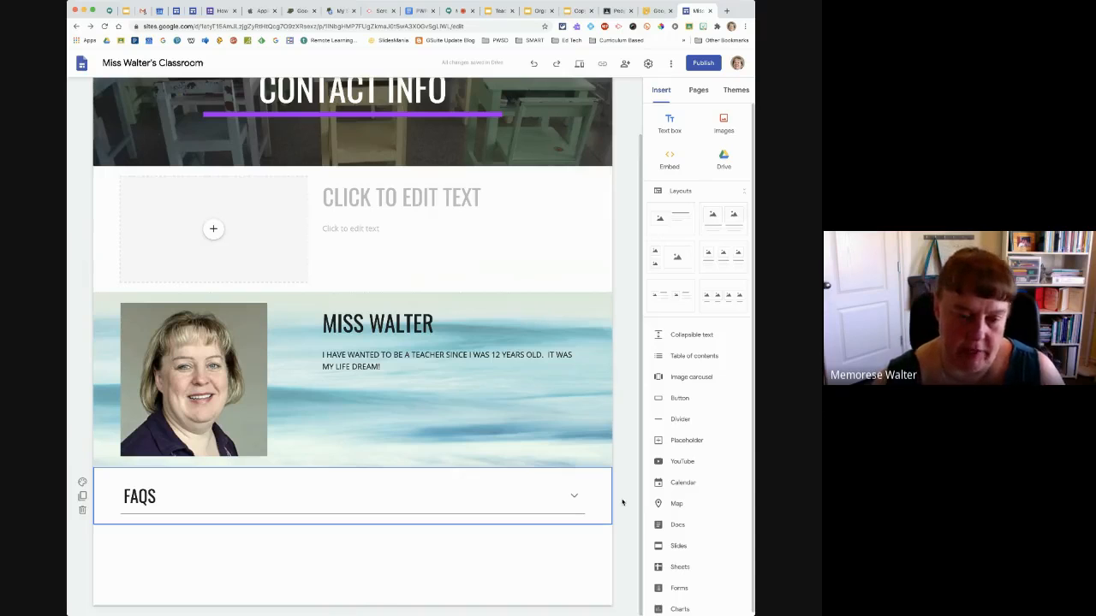
{"action": "left_click", "coordinate": [573, 499]}
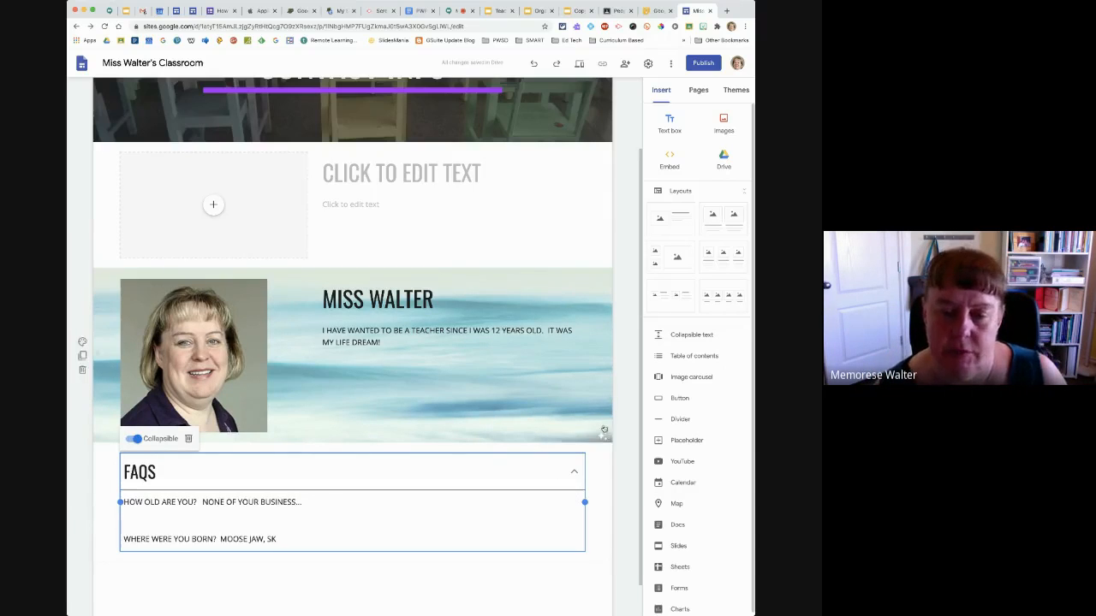
{"action": "left_click", "coordinate": [626, 428]}
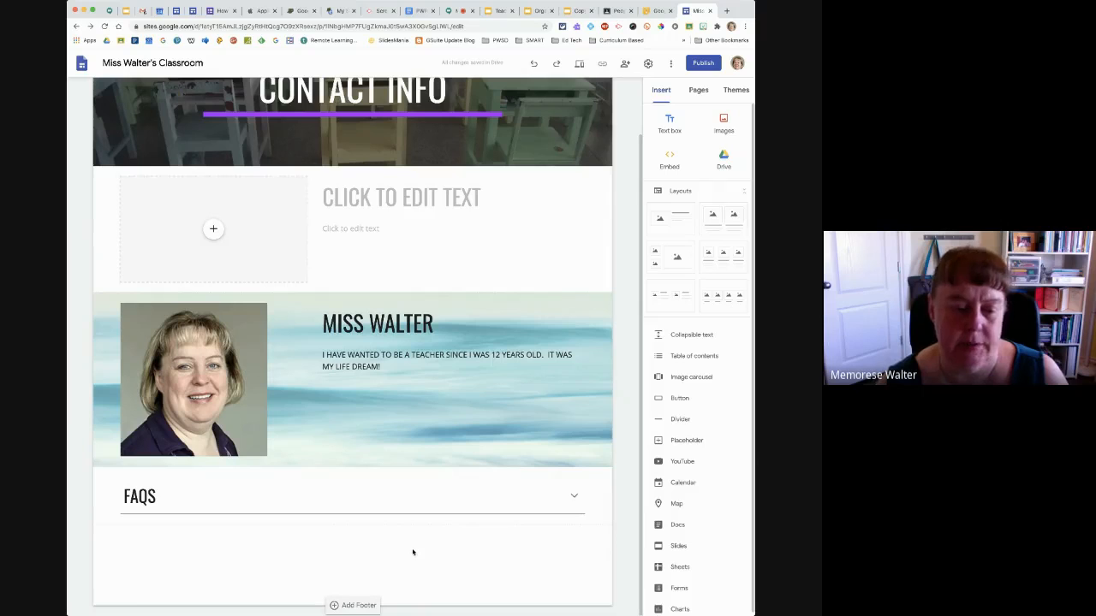
Start an image carousel and browse Google Photos for existing images to add to it
{"action": "left_click", "coordinate": [676, 378]}
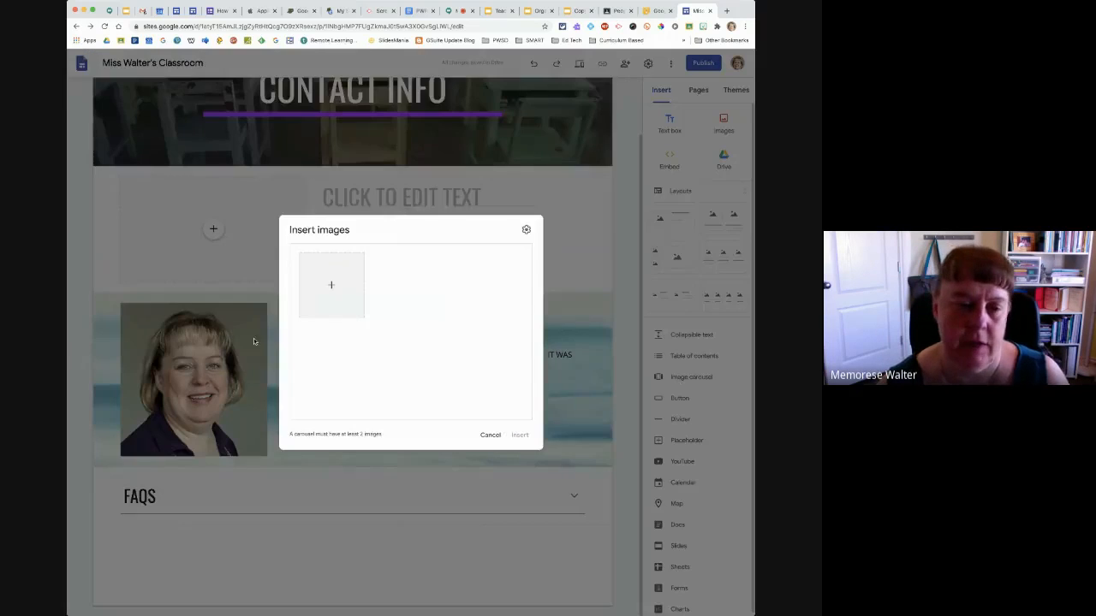
{"action": "left_click", "coordinate": [330, 287]}
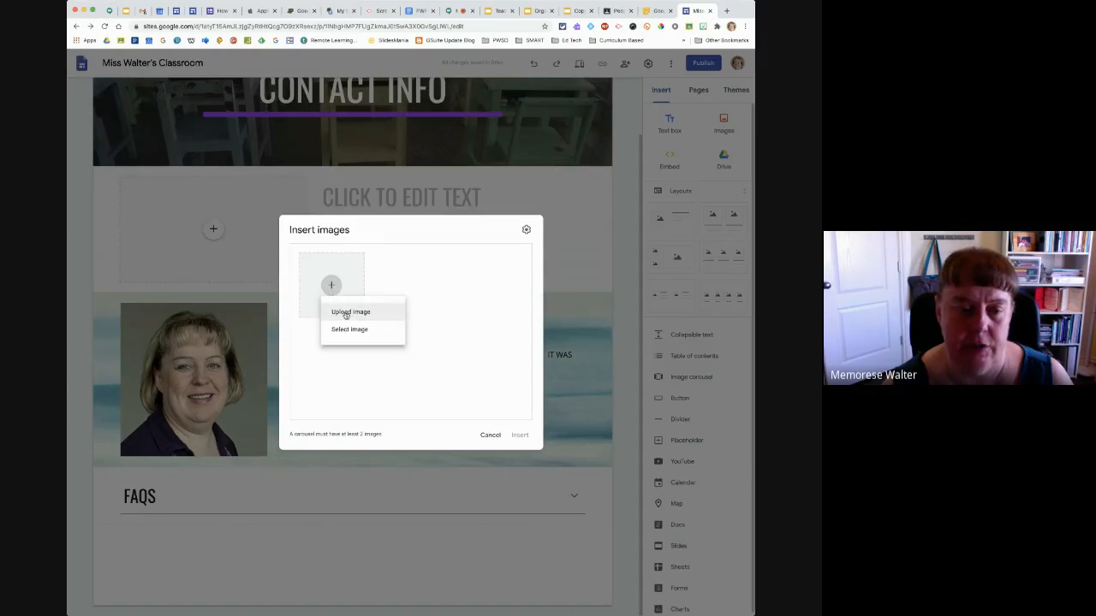
{"action": "left_click", "coordinate": [346, 332]}
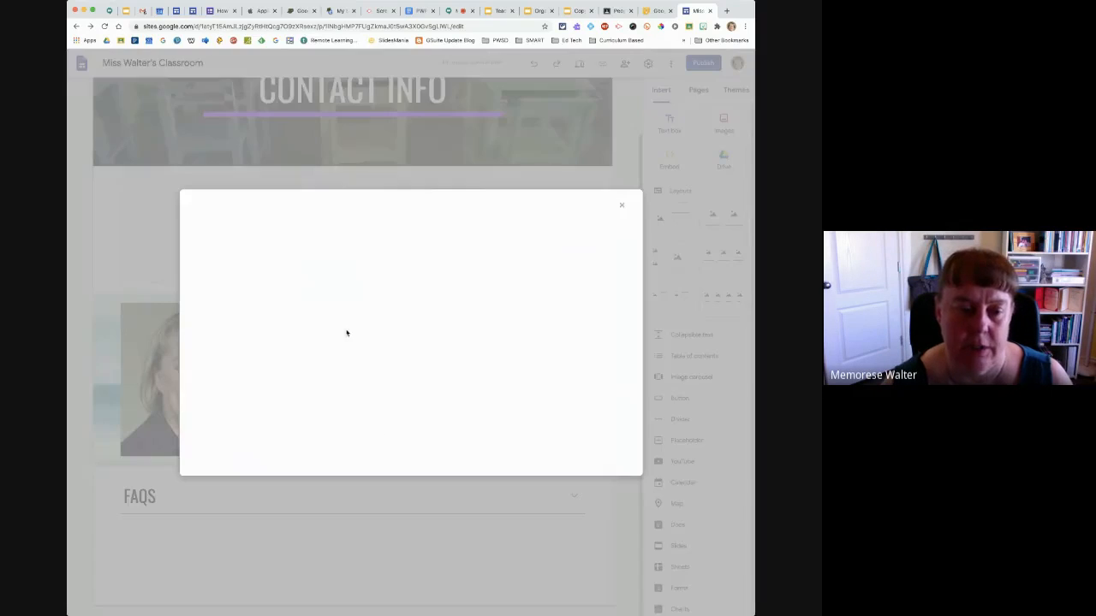
{"action": "left_click", "coordinate": [330, 237]}
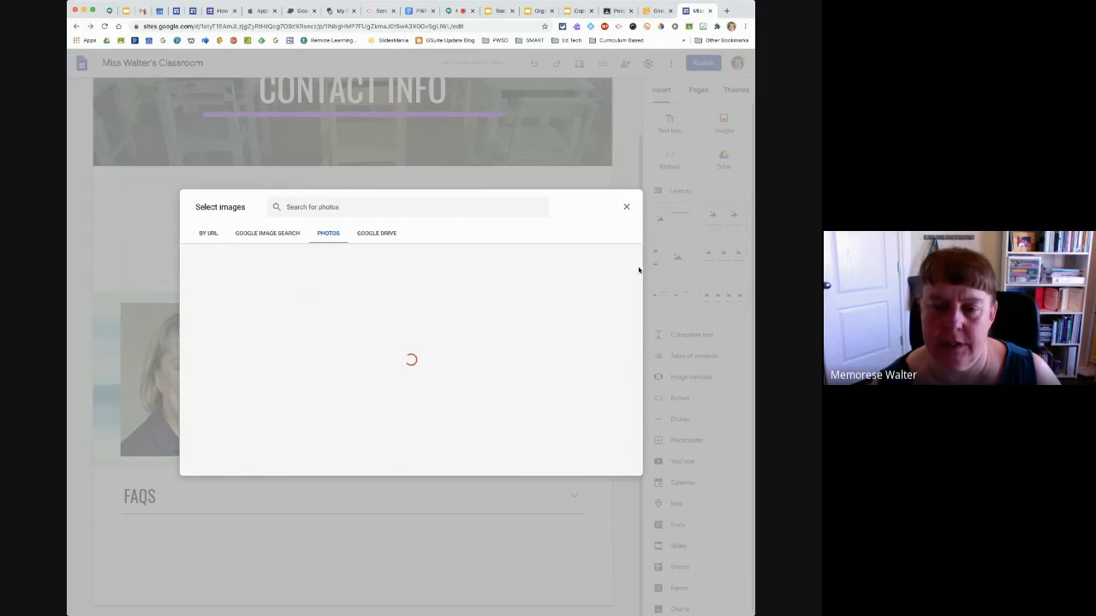
Add five photos to the carousel: three Mario-style backdrop portraits from May 5, 2017, plus the back-view person and EdTechTeam table from May 4
{"action": "left_click_drag", "start_coordinate": [640, 270], "coordinate": [640, 350]}
{"action": "left_click", "coordinate": [240, 426]}
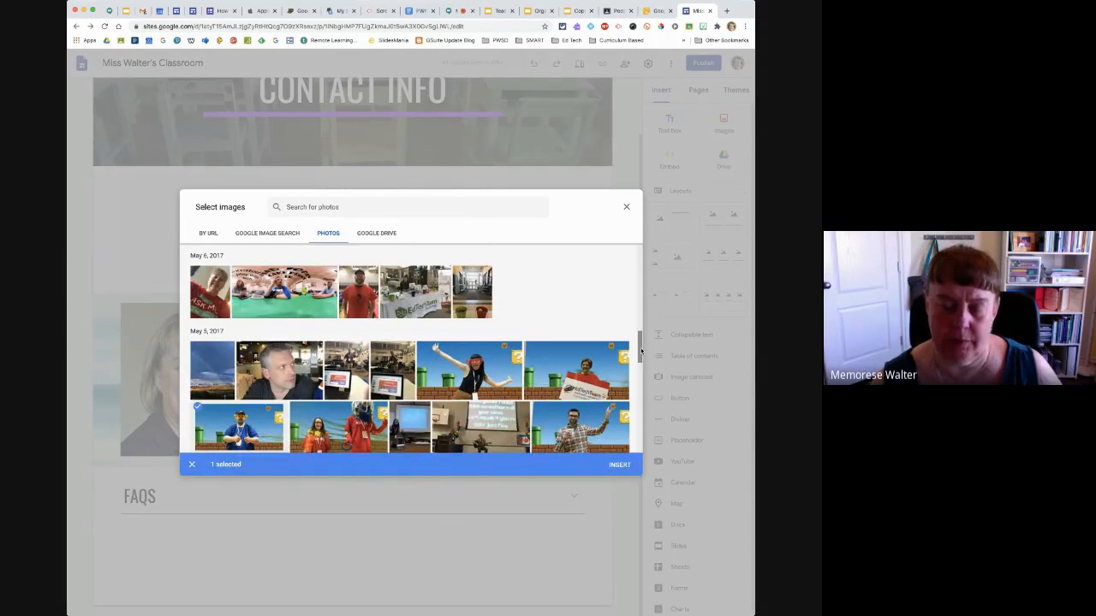
{"action": "left_click_drag", "start_coordinate": [640, 354], "coordinate": [639, 370]}
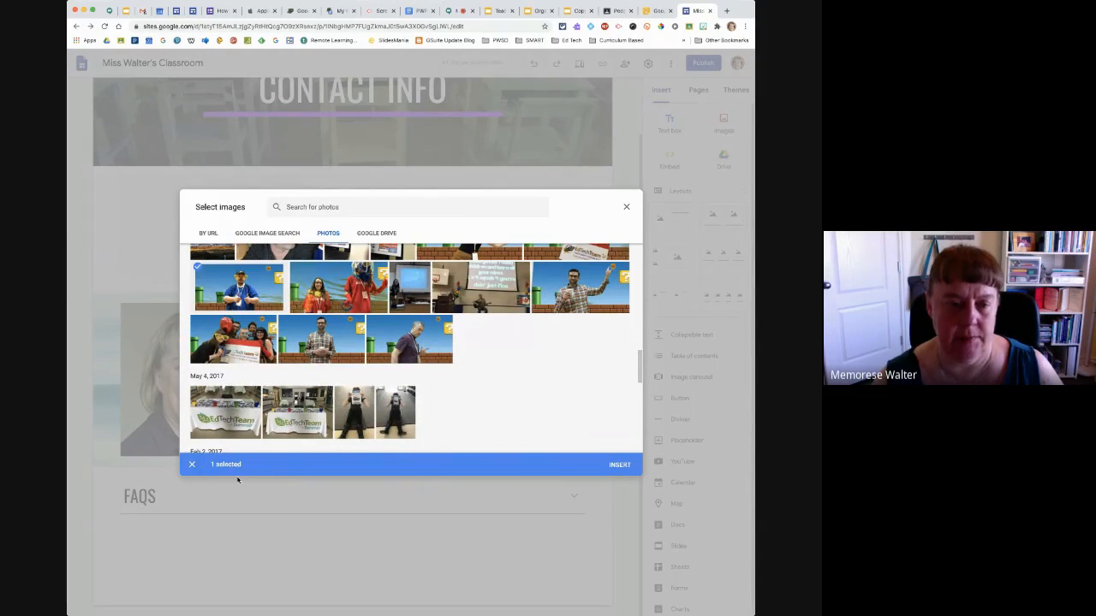
{"action": "left_click", "coordinate": [396, 342]}
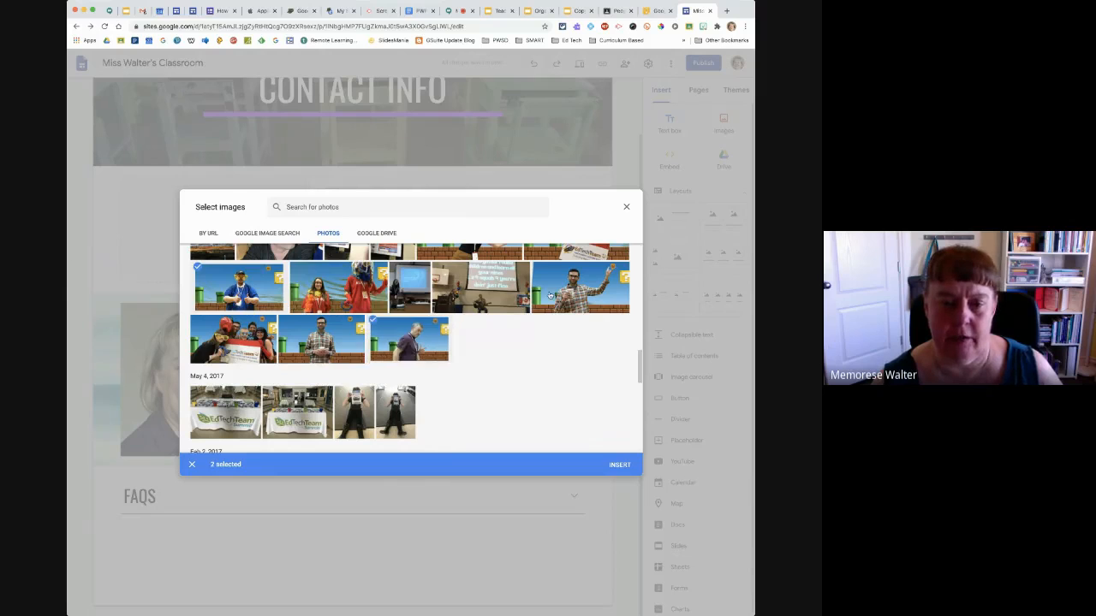
{"action": "left_click", "coordinate": [573, 284]}
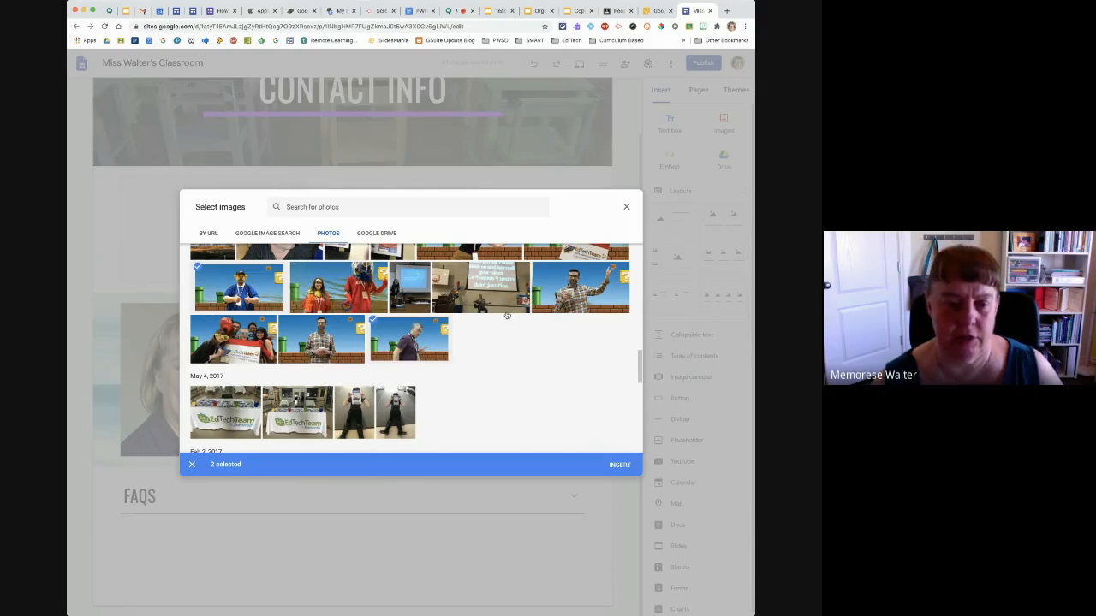
{"action": "left_click", "coordinate": [351, 420]}
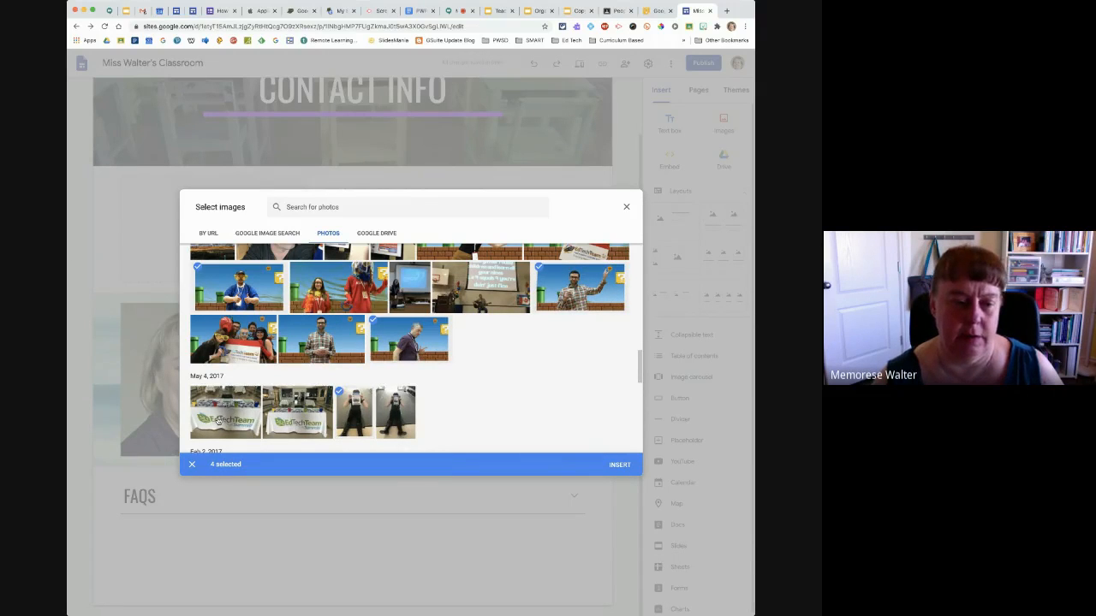
{"action": "left_click", "coordinate": [219, 421]}
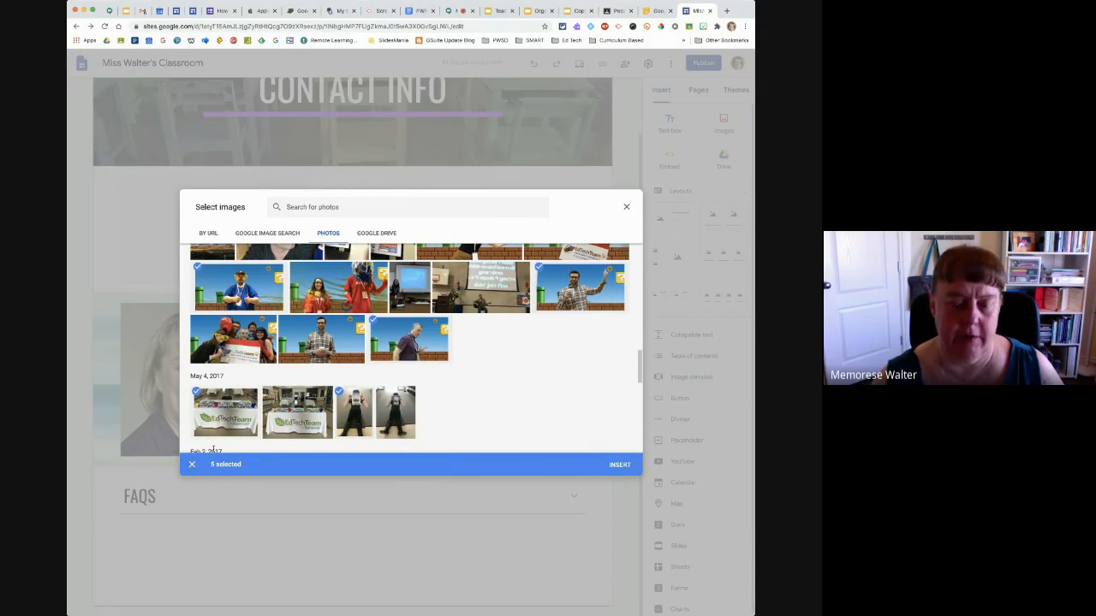
{"action": "left_click", "coordinate": [618, 465]}
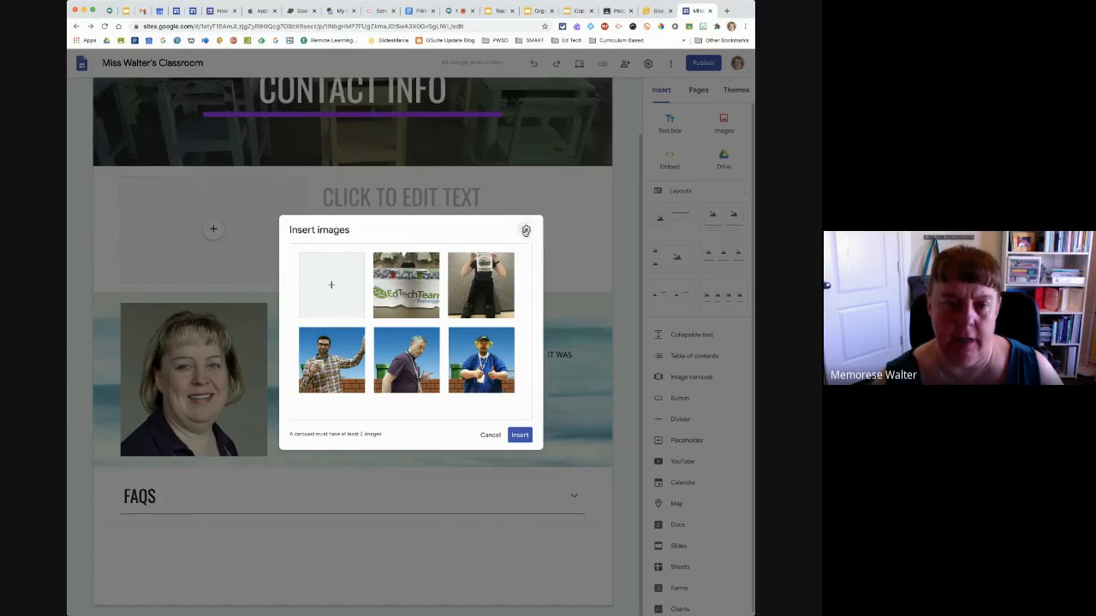
Turn off captions and enable auto start with Medium transition speed for the carousel, then insert it with its five photos
{"action": "left_click", "coordinate": [526, 231]}
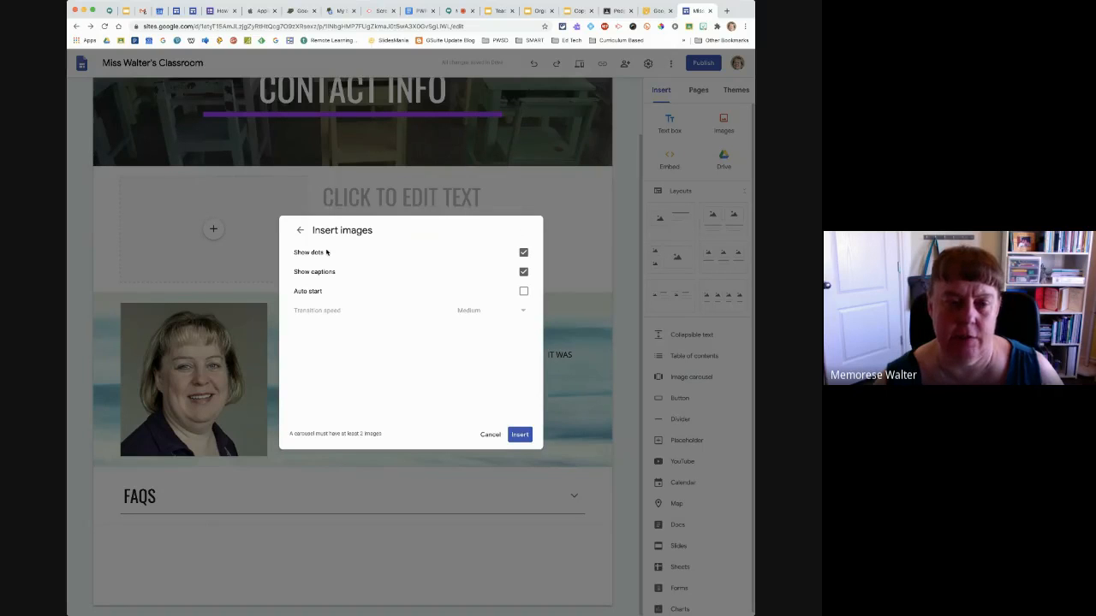
{"action": "left_click", "coordinate": [523, 273]}
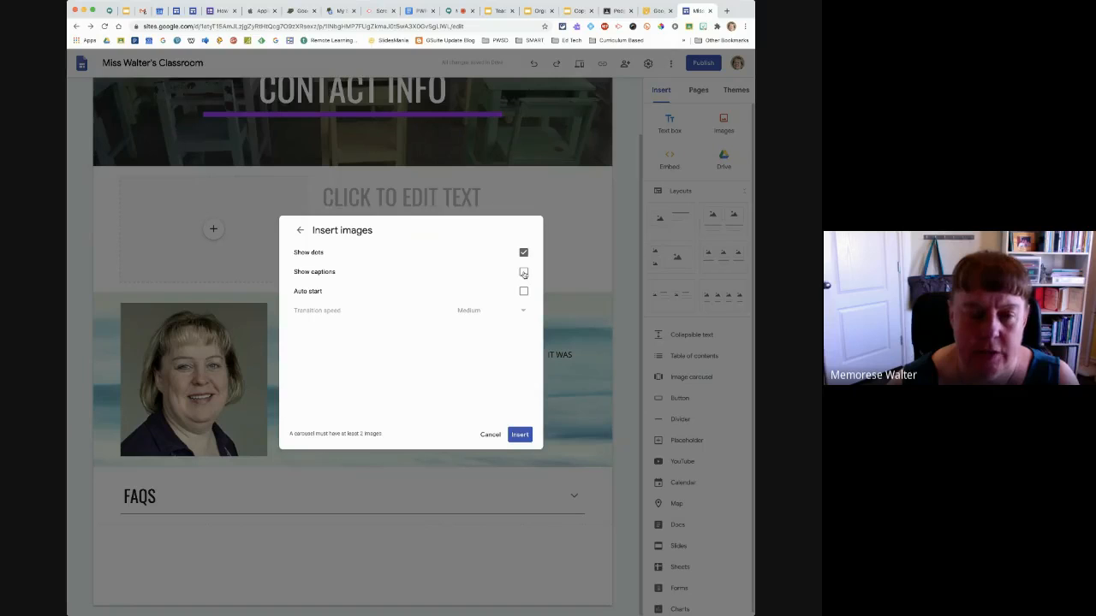
{"action": "left_click", "coordinate": [524, 292]}
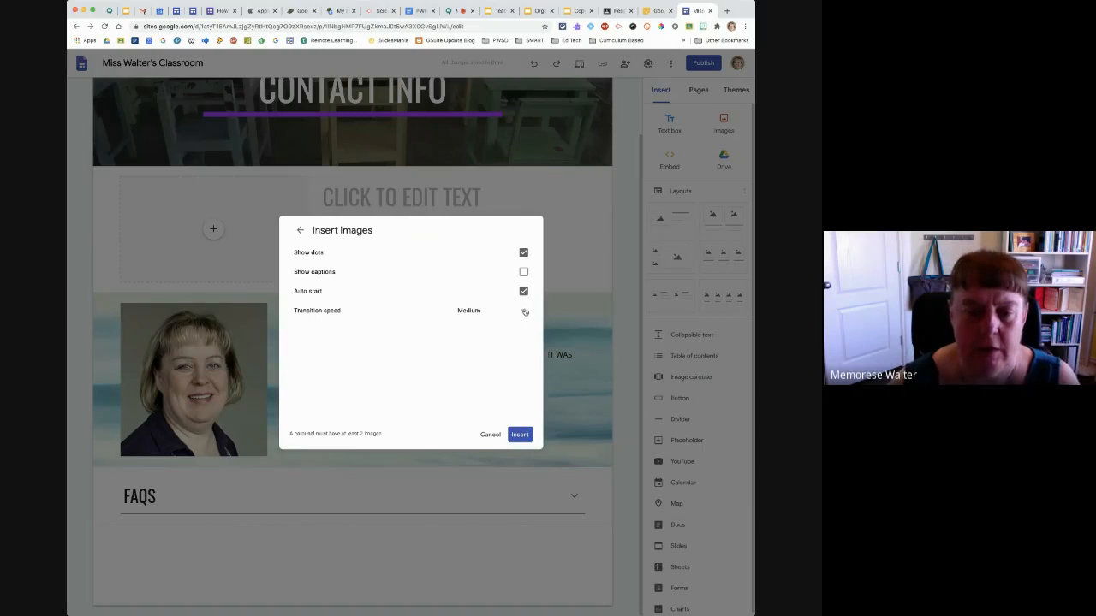
{"action": "left_click", "coordinate": [524, 313]}
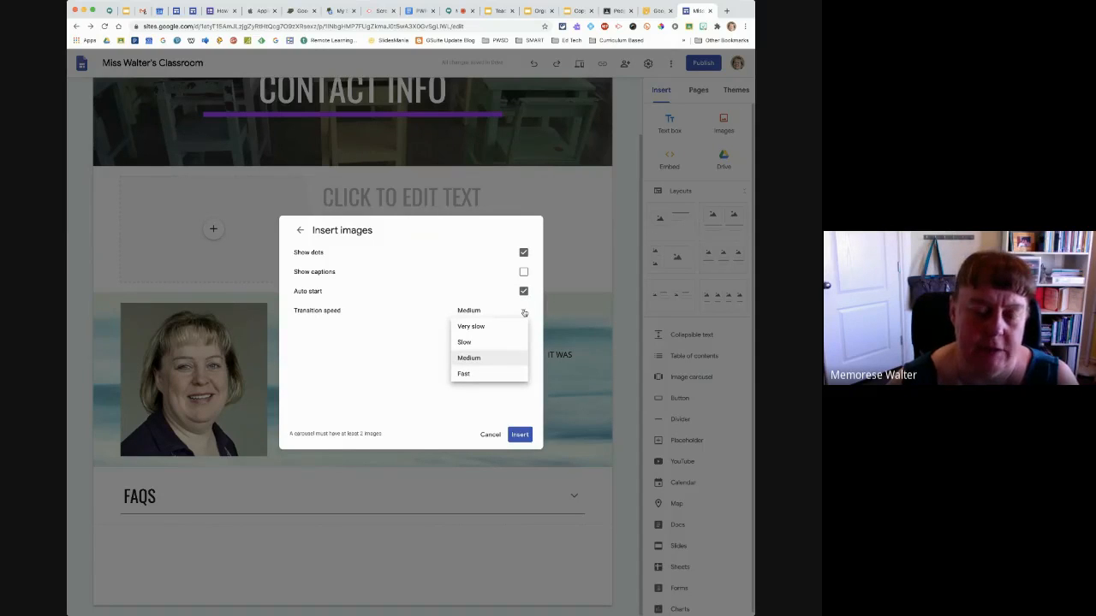
{"action": "left_click", "coordinate": [524, 313]}
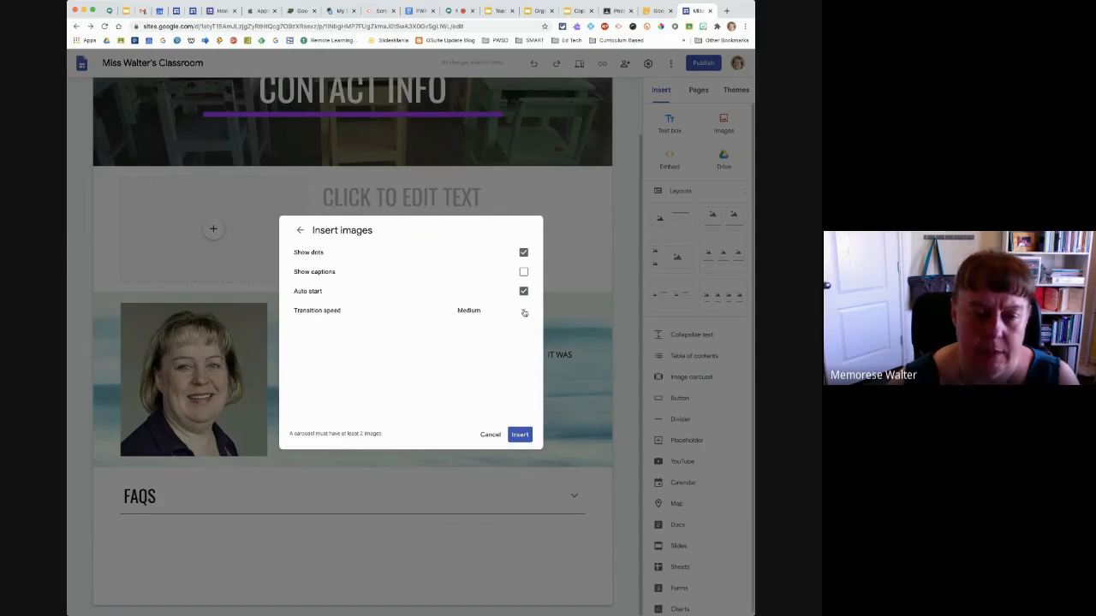
{"action": "left_click", "coordinate": [520, 435]}
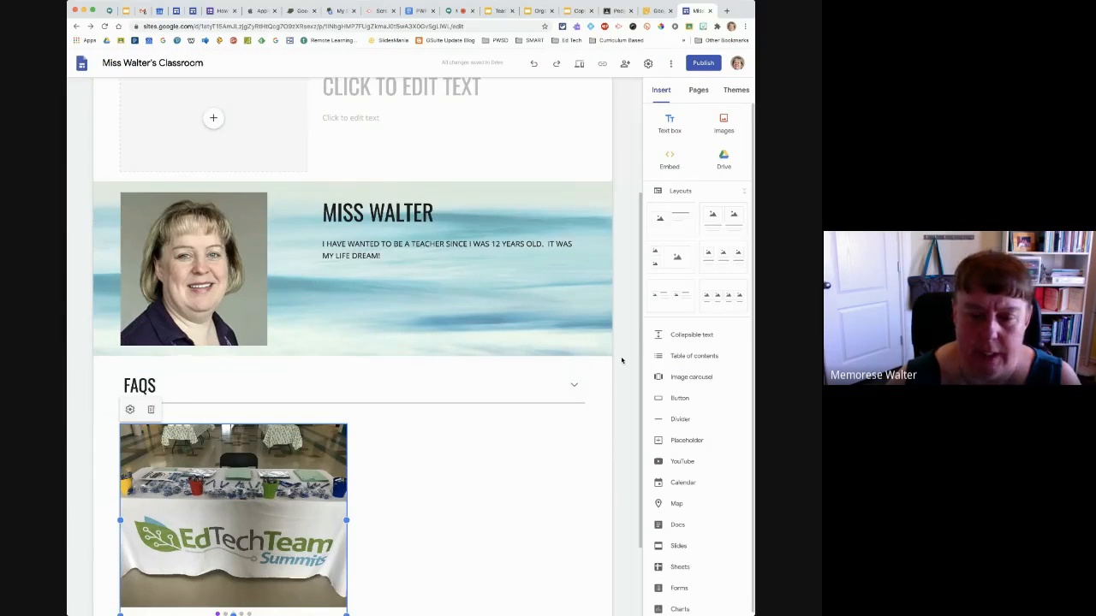
Move the image carousel to the horizontal centre of its section below the FAQS block
{"action": "scroll", "coordinate": [640, 345], "scroll_direction": "down", "scroll_amount": 2}
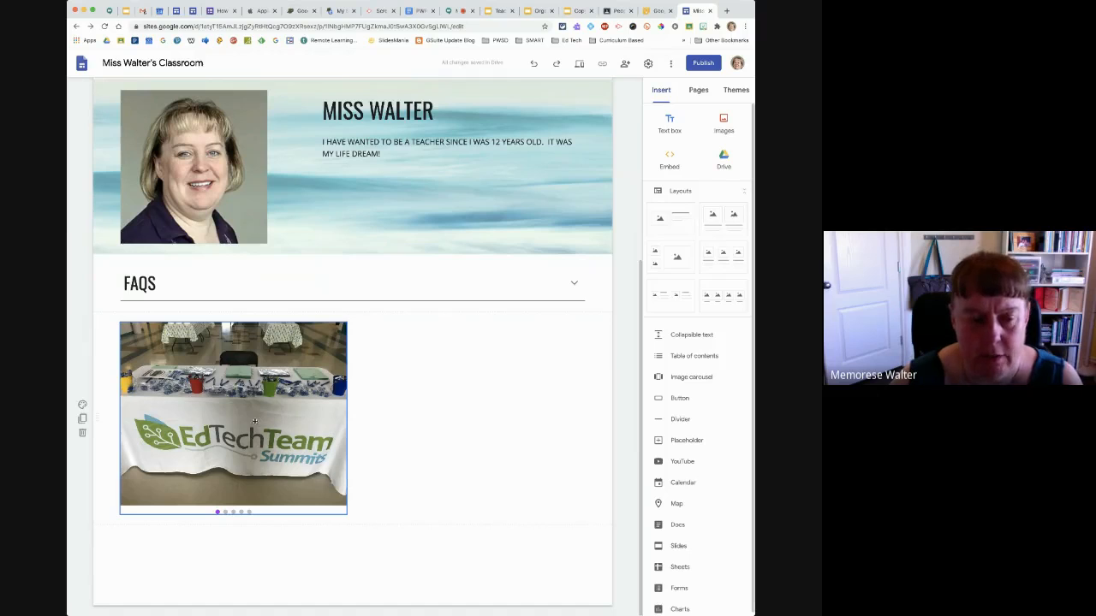
{"action": "left_click_drag", "start_coordinate": [254, 421], "coordinate": [379, 434]}
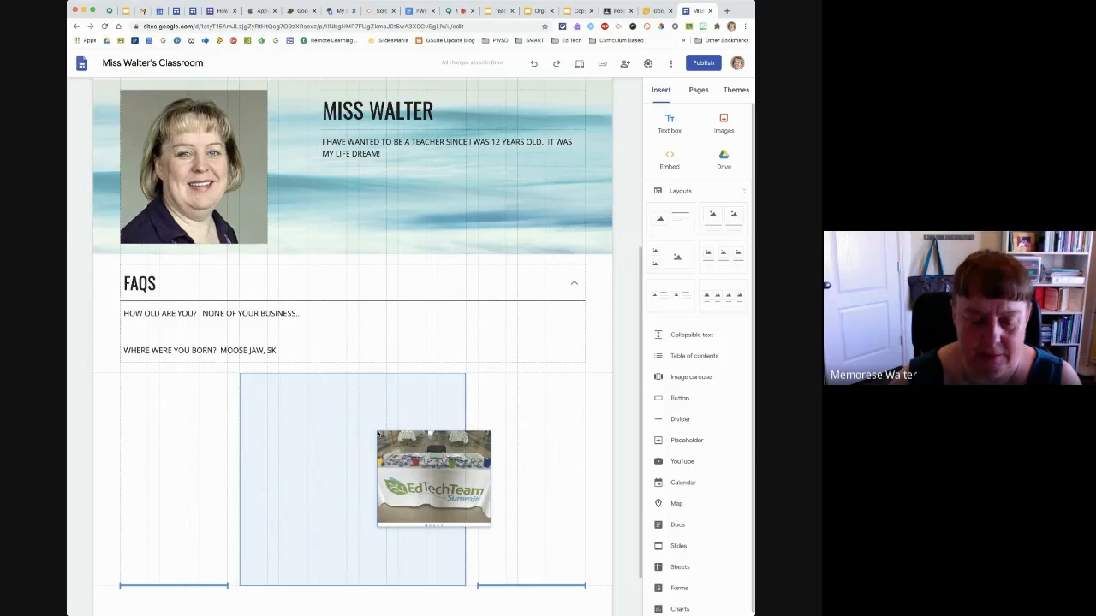
{"action": "left_click_drag", "start_coordinate": [379, 434], "coordinate": [378, 434]}
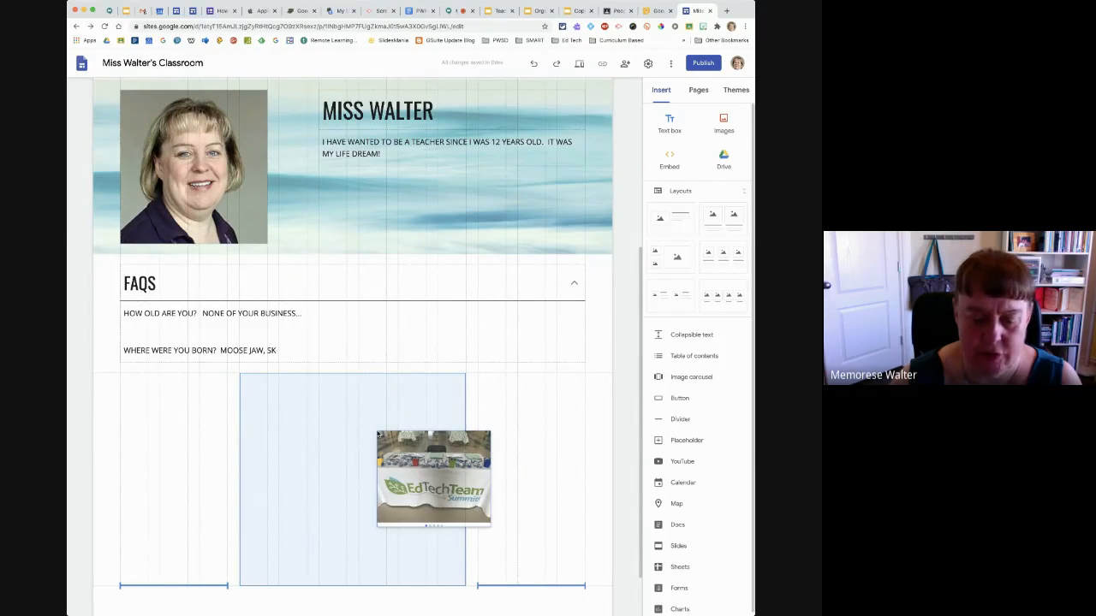
{"action": "left_click_drag", "start_coordinate": [378, 434], "coordinate": [379, 434]}
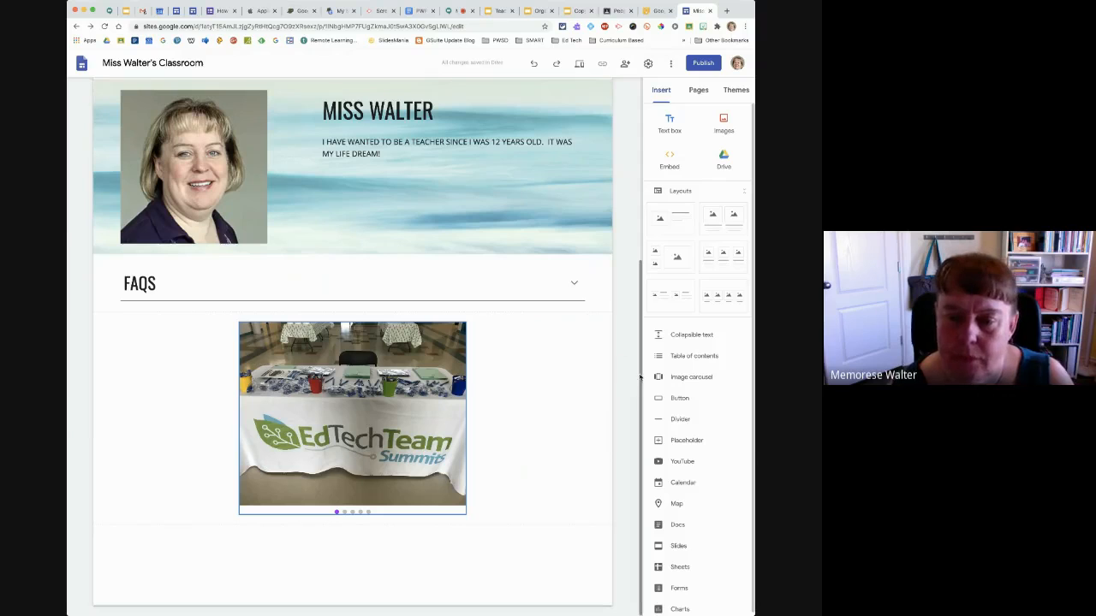
Add a divider below the image carousel and check how the page shifts when the FAQS block expands and collapses
{"action": "left_click", "coordinate": [681, 419]}
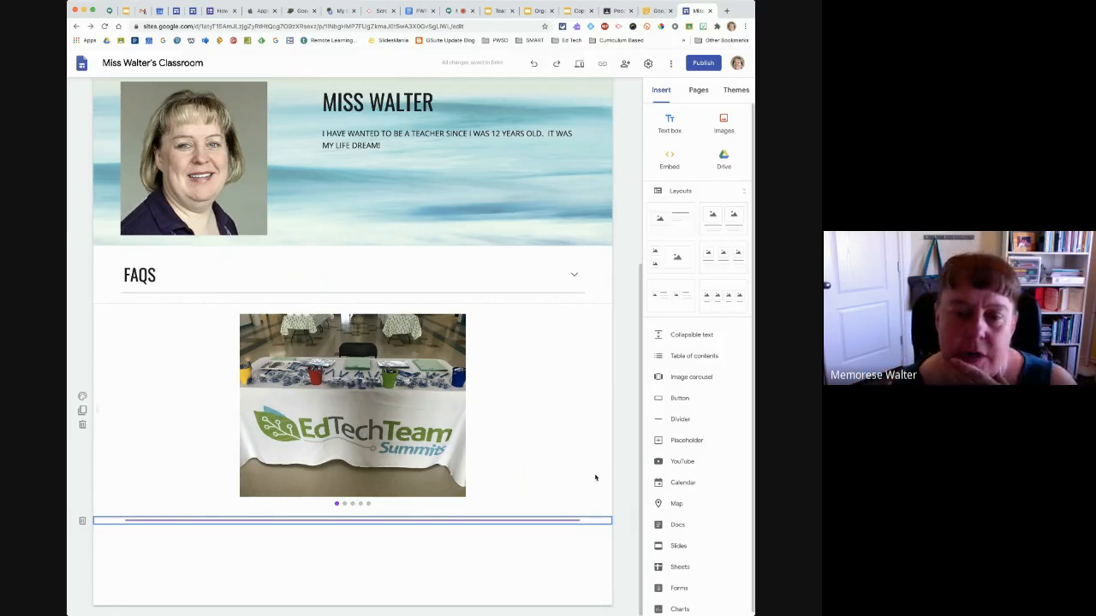
{"action": "left_click", "coordinate": [573, 281]}
{"action": "left_click", "coordinate": [573, 277]}
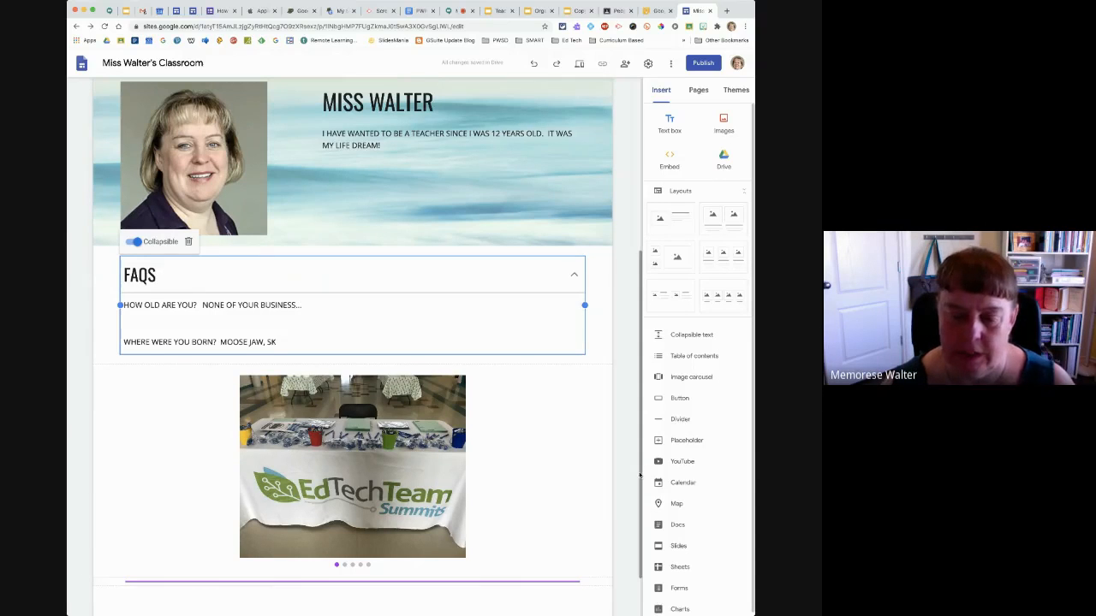
{"action": "left_click_drag", "start_coordinate": [640, 477], "coordinate": [639, 572]}
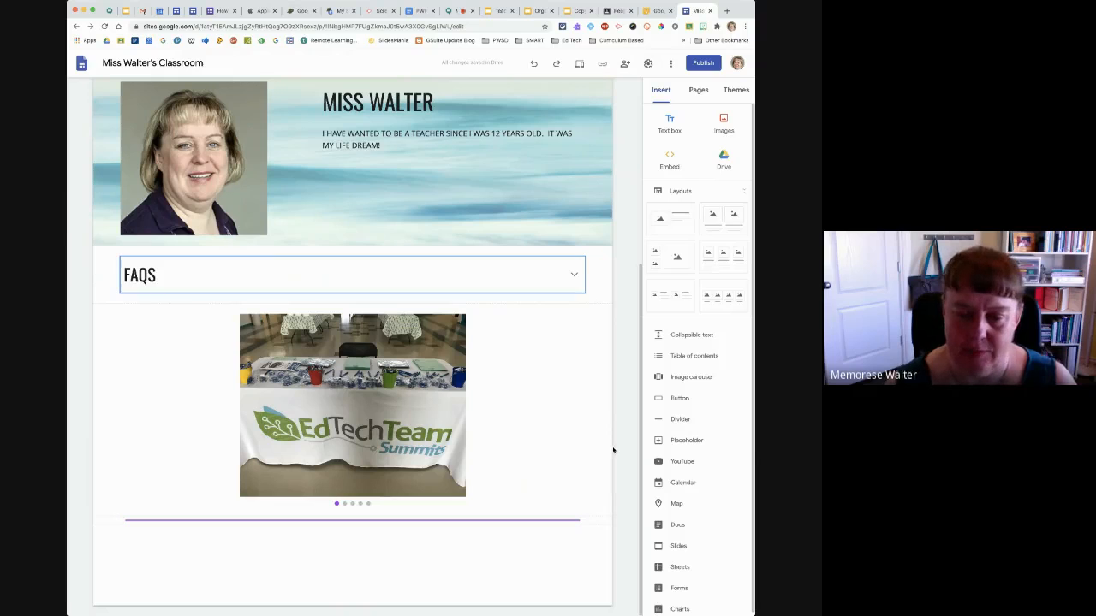
Add a placeholder below the divider, move it to the right side of its section and view its content options
{"action": "left_click", "coordinate": [686, 441]}
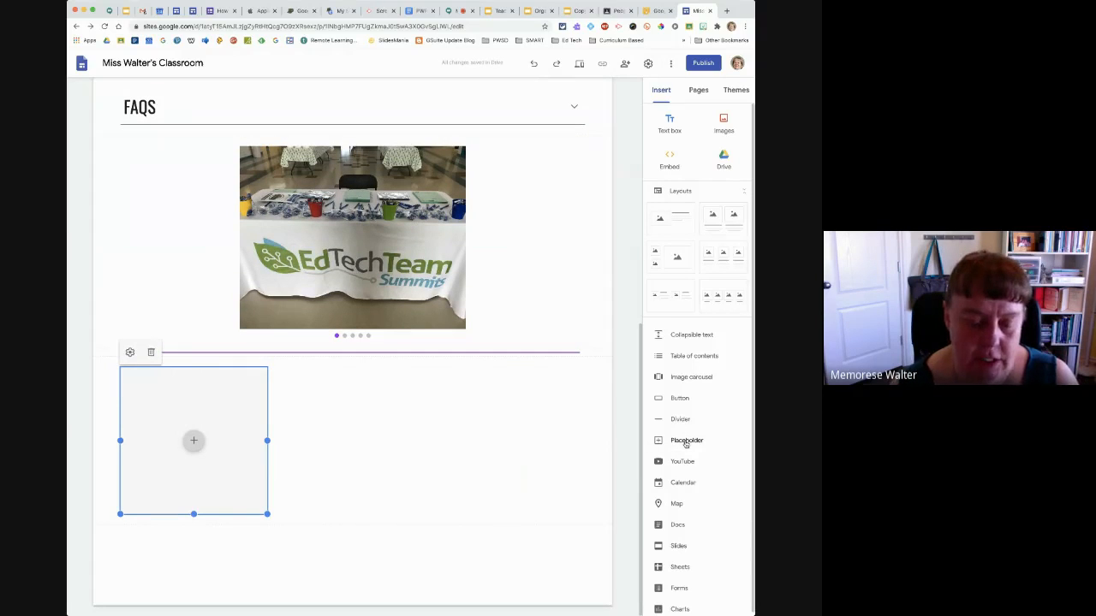
{"action": "left_click_drag", "start_coordinate": [208, 408], "coordinate": [531, 465]}
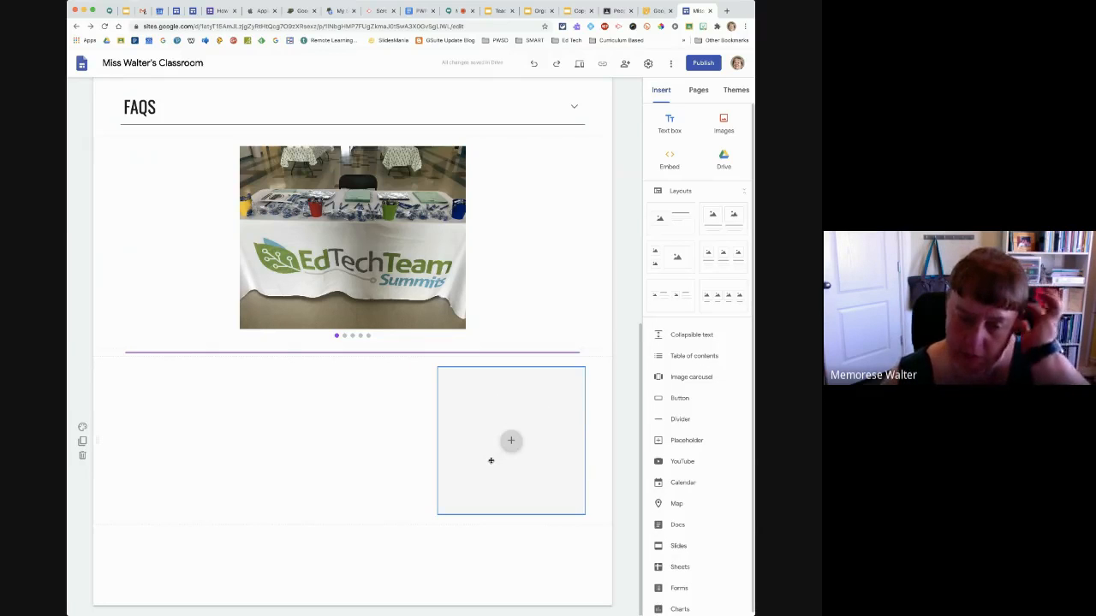
{"action": "left_click", "coordinate": [511, 441]}
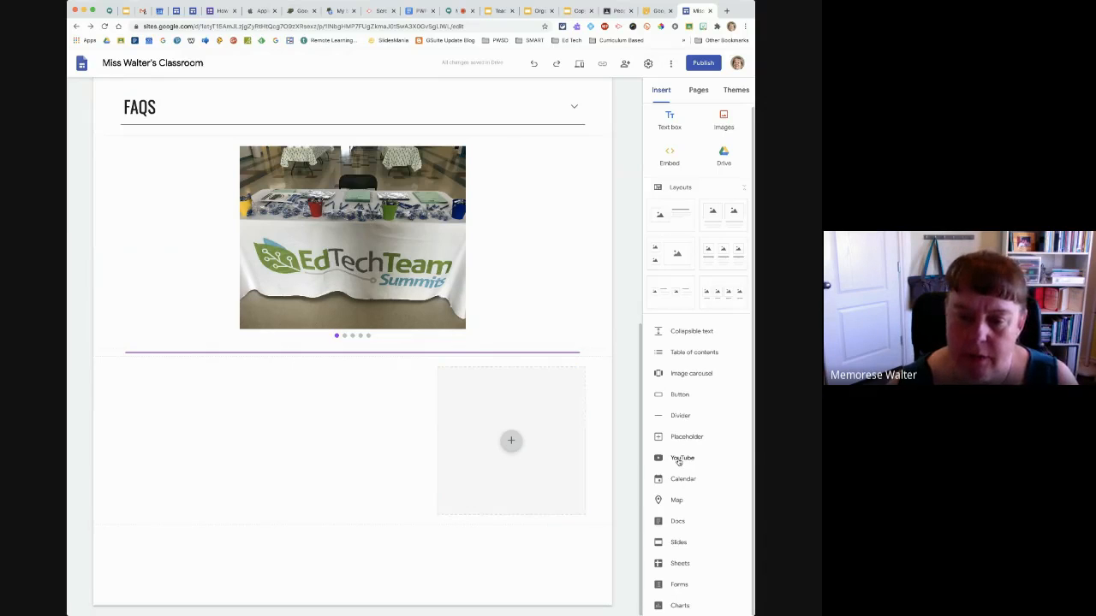
Insert the uploaded YouTube video described as SMARTboard training at WRCS, March 2019, and move it beside the placeholder, under the divider
{"action": "left_click", "coordinate": [682, 459]}
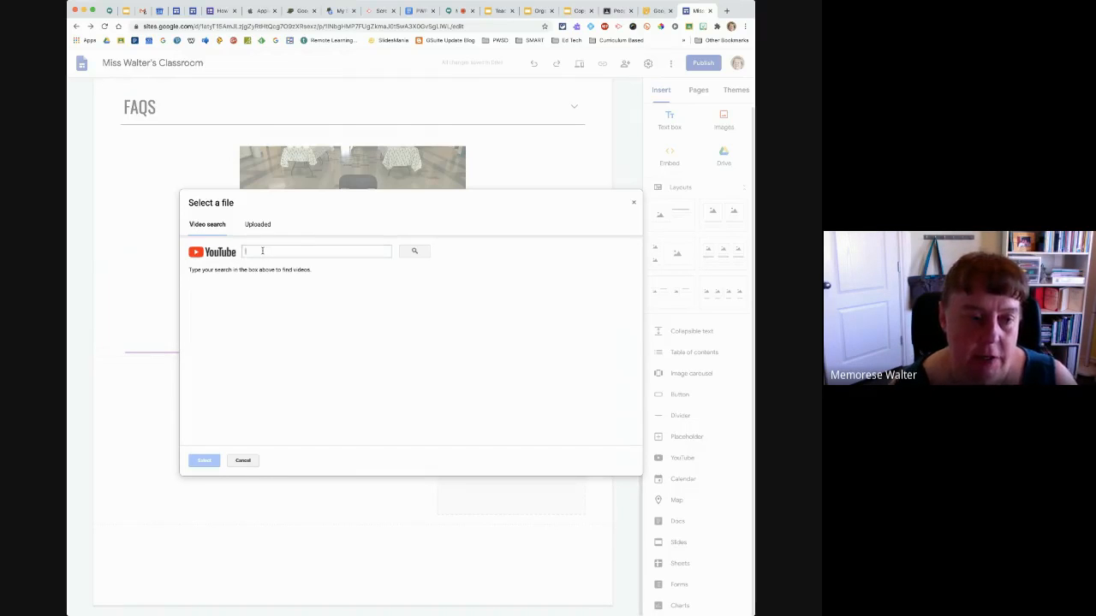
{"action": "left_click", "coordinate": [257, 225]}
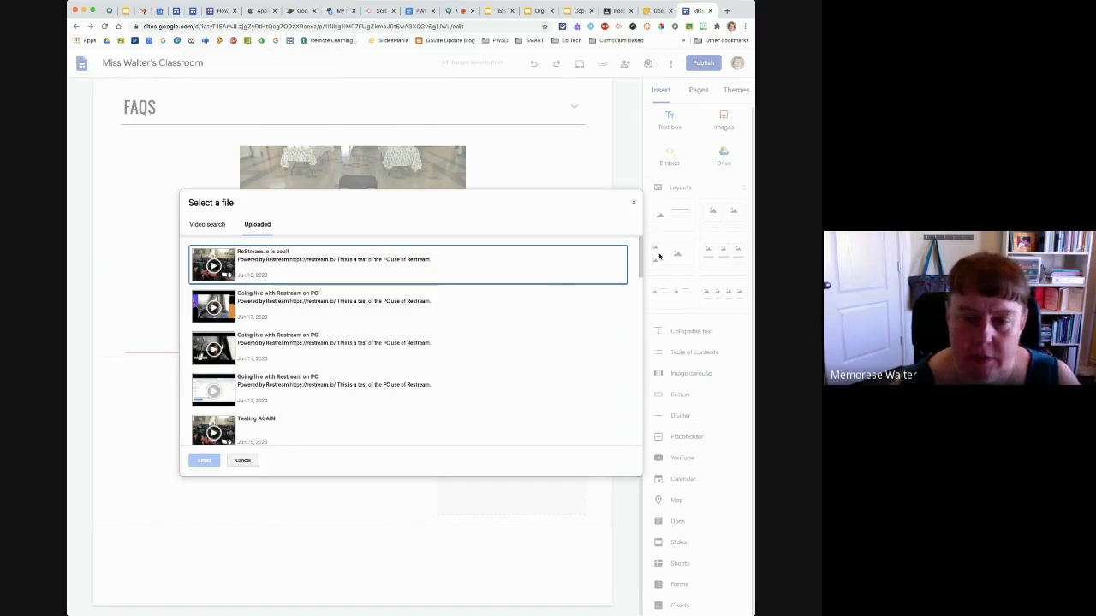
{"action": "scroll", "coordinate": [641, 272], "scroll_direction": "down", "scroll_amount": 1}
{"action": "scroll", "coordinate": [640, 272], "scroll_direction": "down", "scroll_amount": 10}
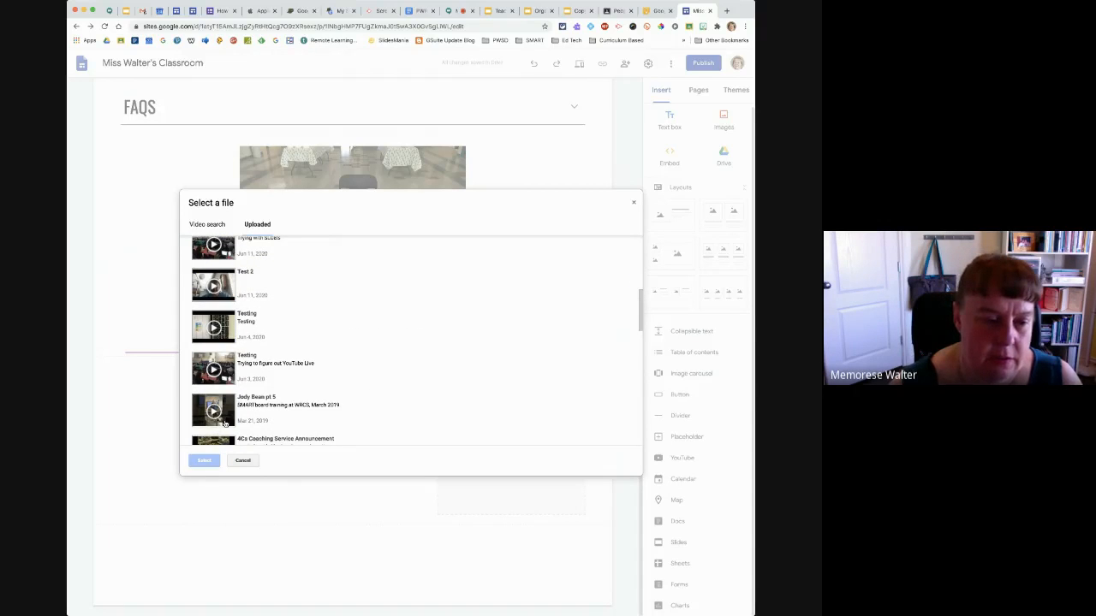
{"action": "left_click", "coordinate": [226, 423]}
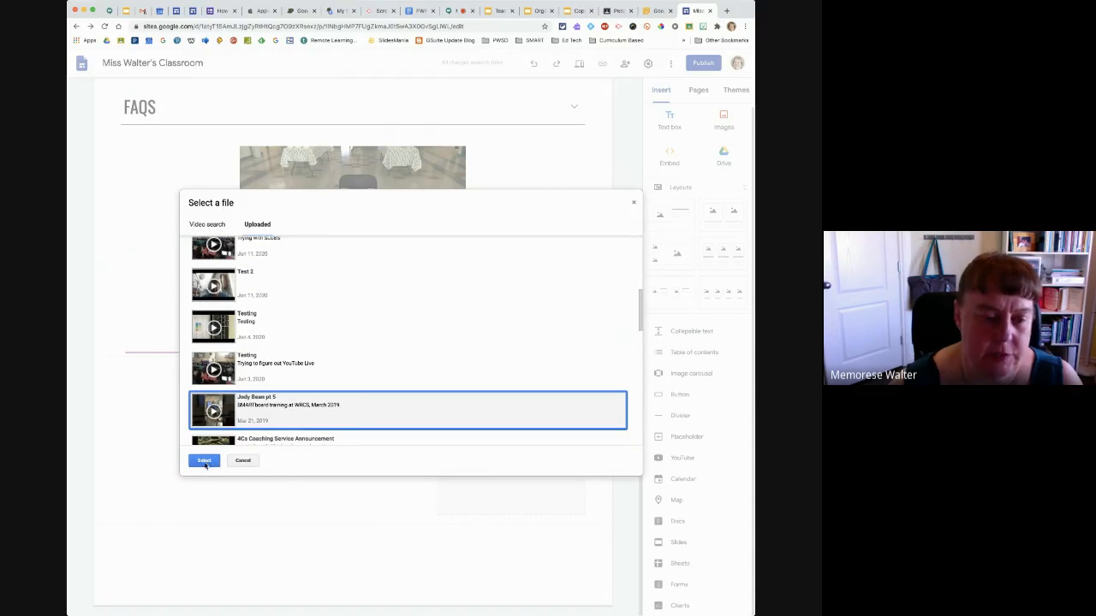
{"action": "left_click", "coordinate": [204, 463]}
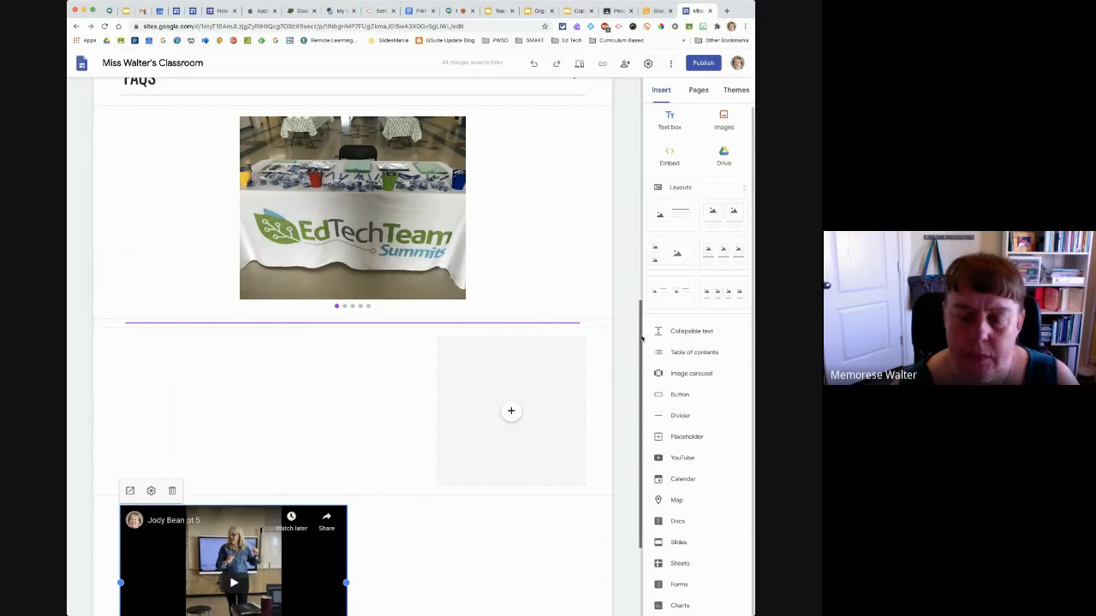
{"action": "scroll", "coordinate": [641, 340], "scroll_direction": "down", "scroll_amount": 2}
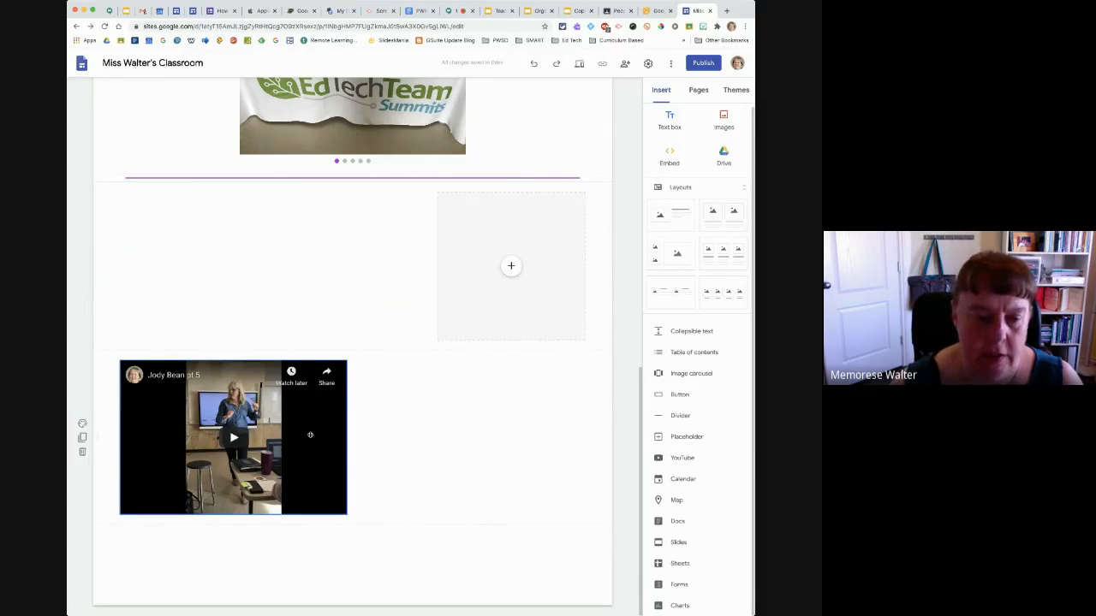
{"action": "left_click_drag", "start_coordinate": [304, 439], "coordinate": [296, 339]}
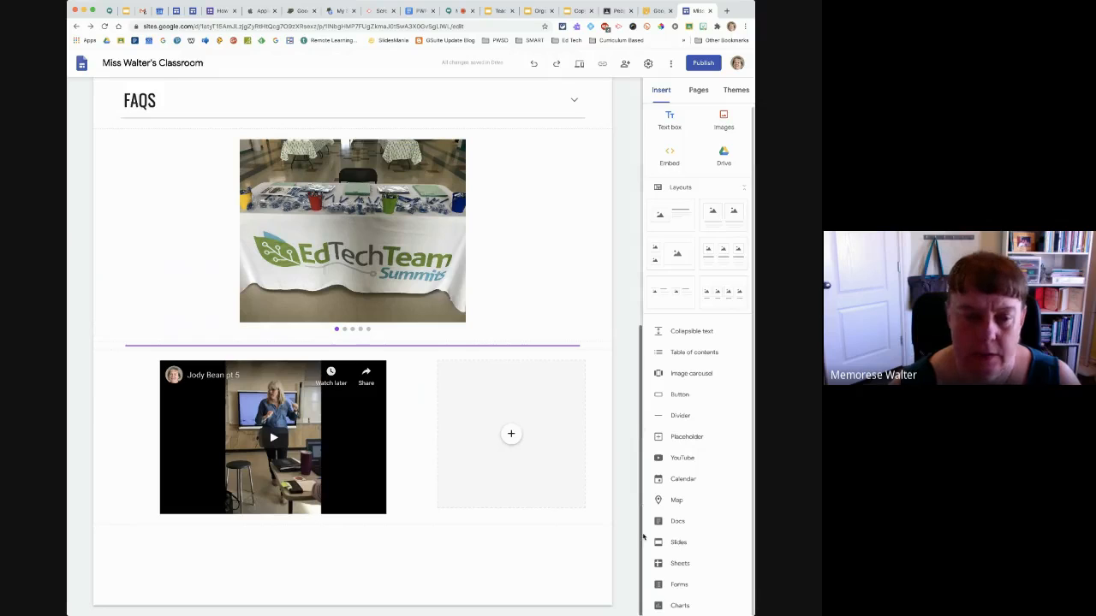
Set the YouTube video's controls to slide out of view and keep the progress bar colour Red
{"action": "left_click", "coordinate": [187, 438]}
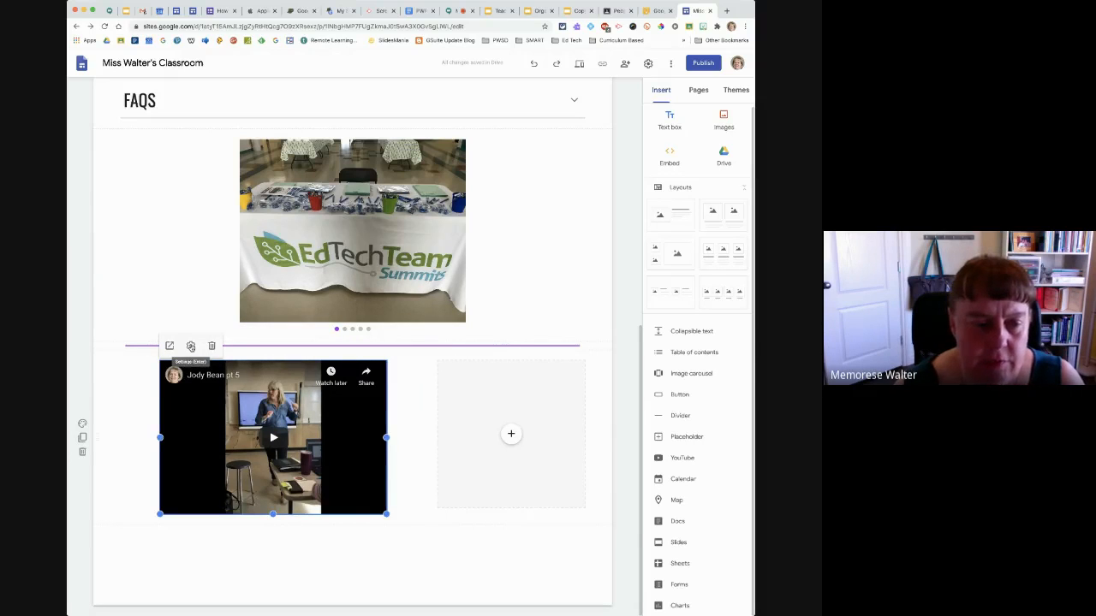
{"action": "left_click", "coordinate": [191, 346]}
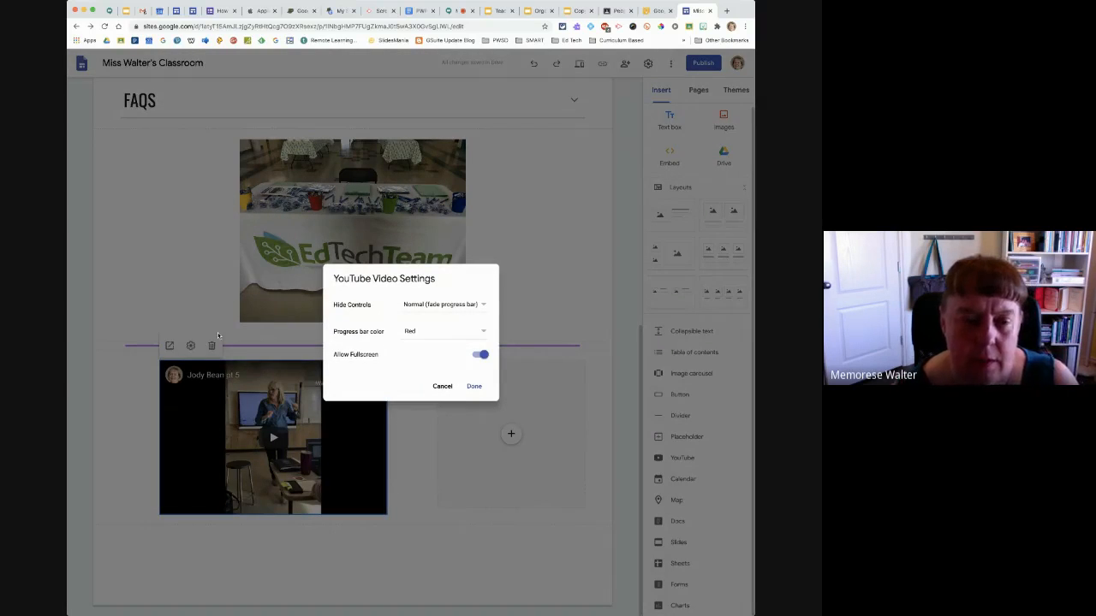
{"action": "left_click", "coordinate": [483, 306]}
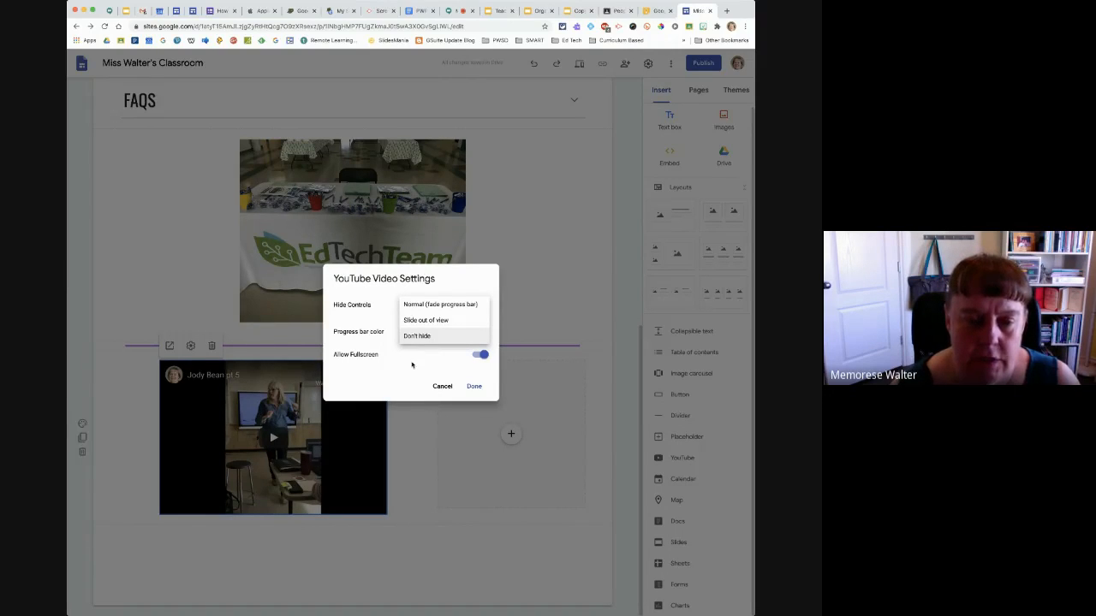
{"action": "left_click", "coordinate": [419, 320]}
{"action": "left_click", "coordinate": [439, 333]}
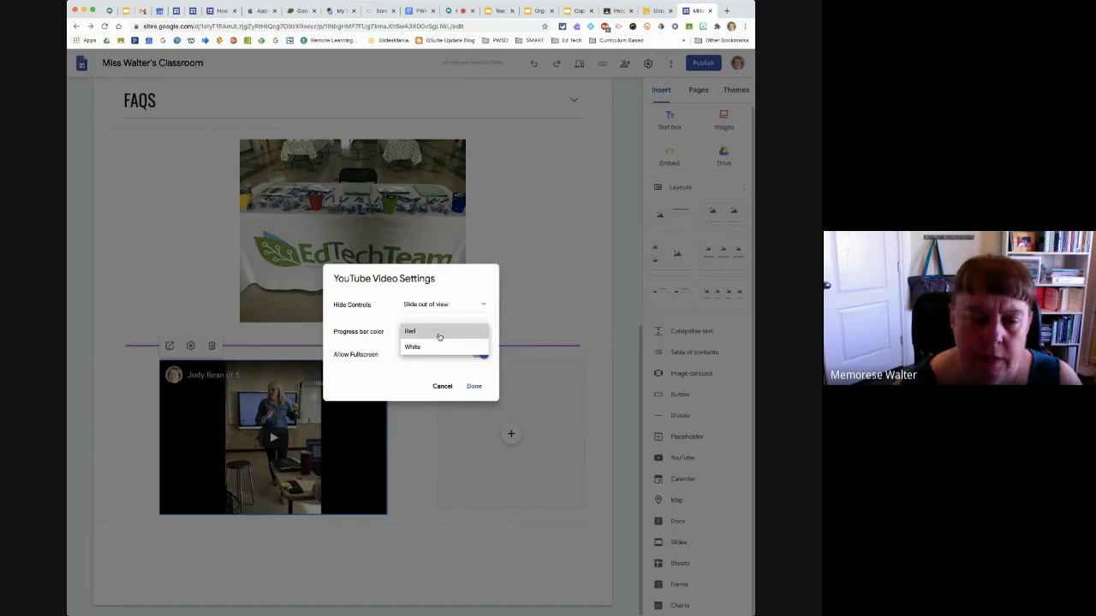
{"action": "left_click", "coordinate": [439, 333]}
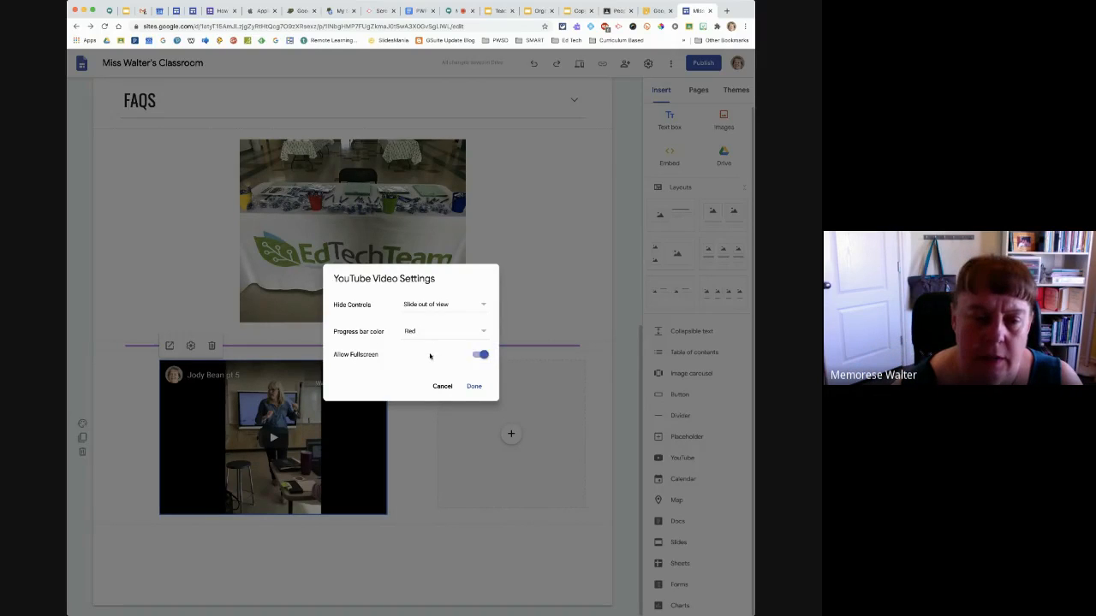
{"action": "left_click", "coordinate": [474, 387]}
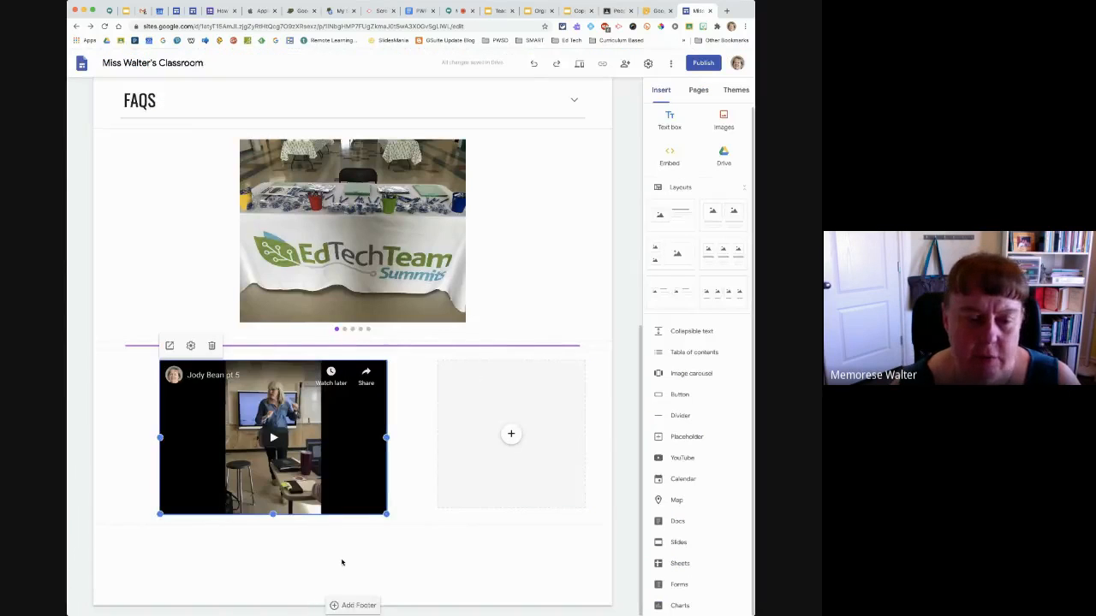
Insert the 5W school/classroom calendar and centre it in its own section below the video
{"action": "left_click", "coordinate": [659, 482]}
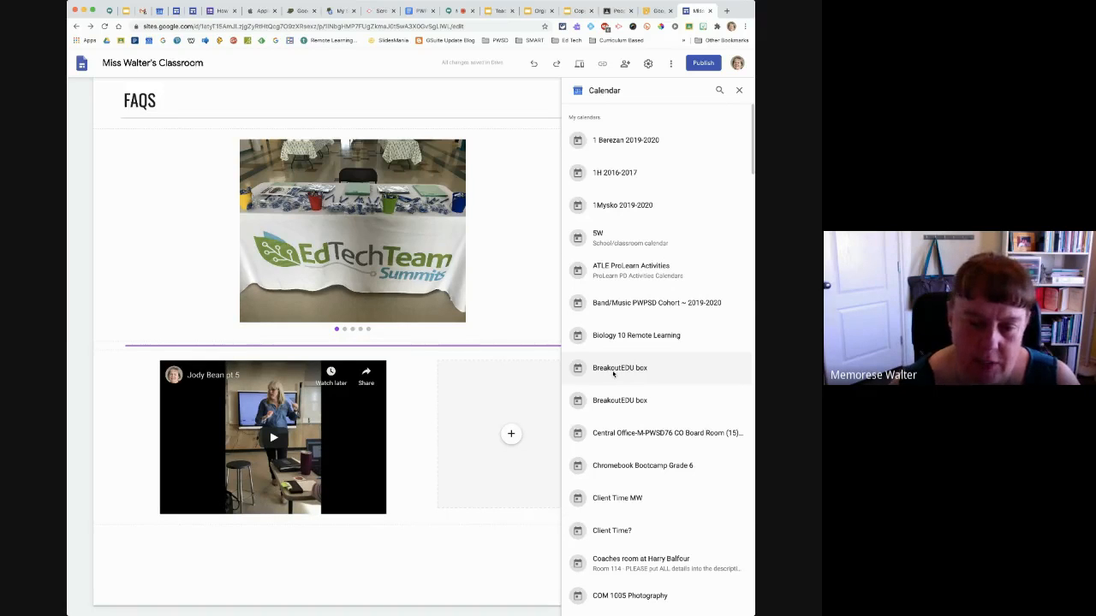
{"action": "left_click", "coordinate": [599, 244]}
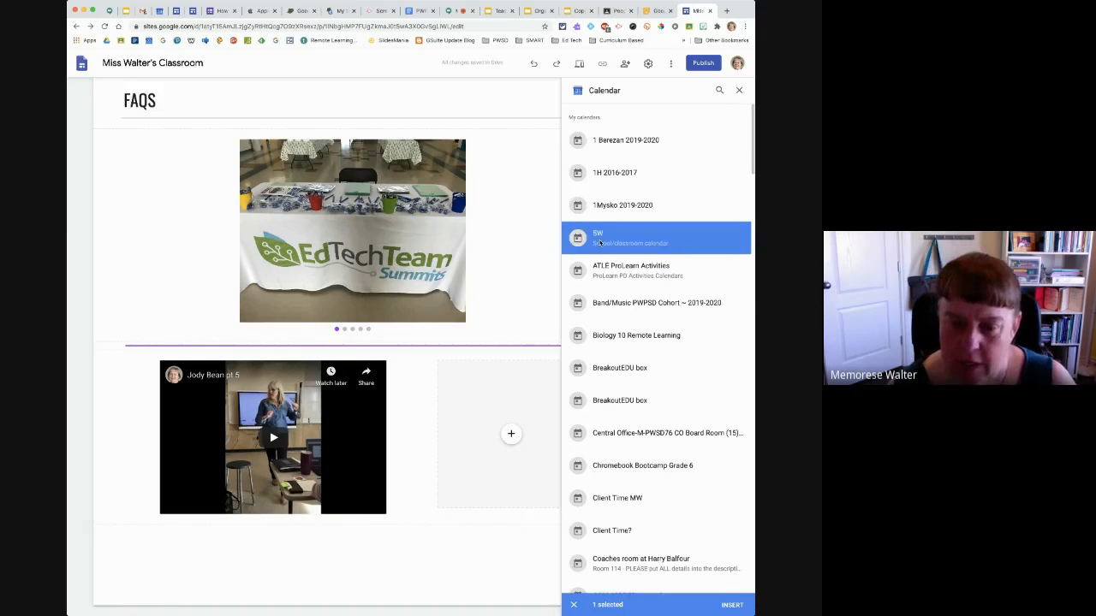
{"action": "left_click", "coordinate": [732, 606]}
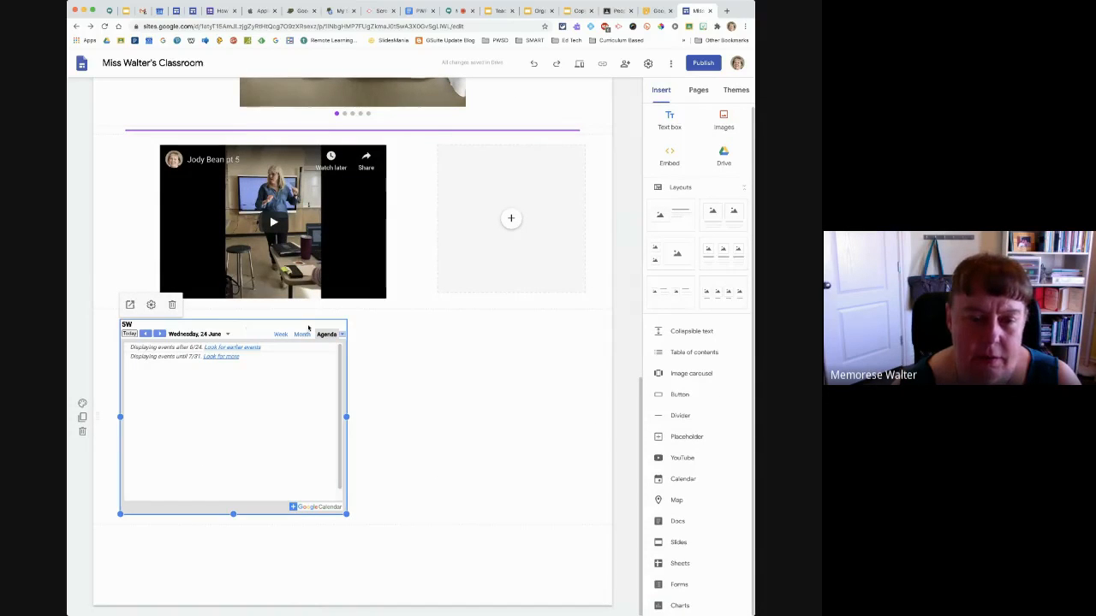
{"action": "left_click_drag", "start_coordinate": [308, 328], "coordinate": [382, 402]}
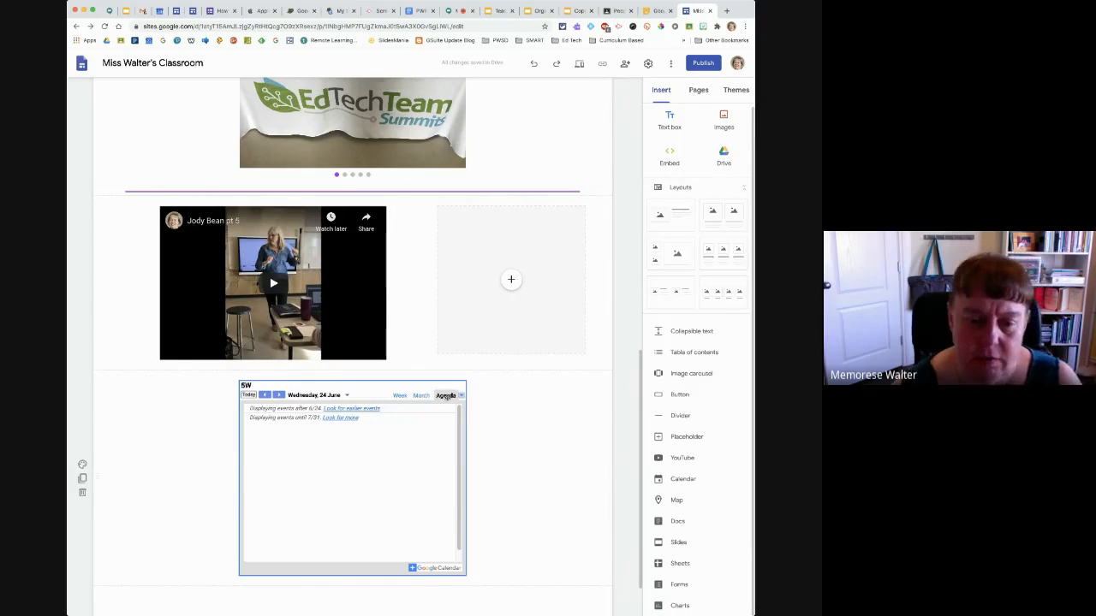
Configure the calendar to hide its title, show the timezone and use the viewer's timezone
{"action": "left_click", "coordinate": [423, 396]}
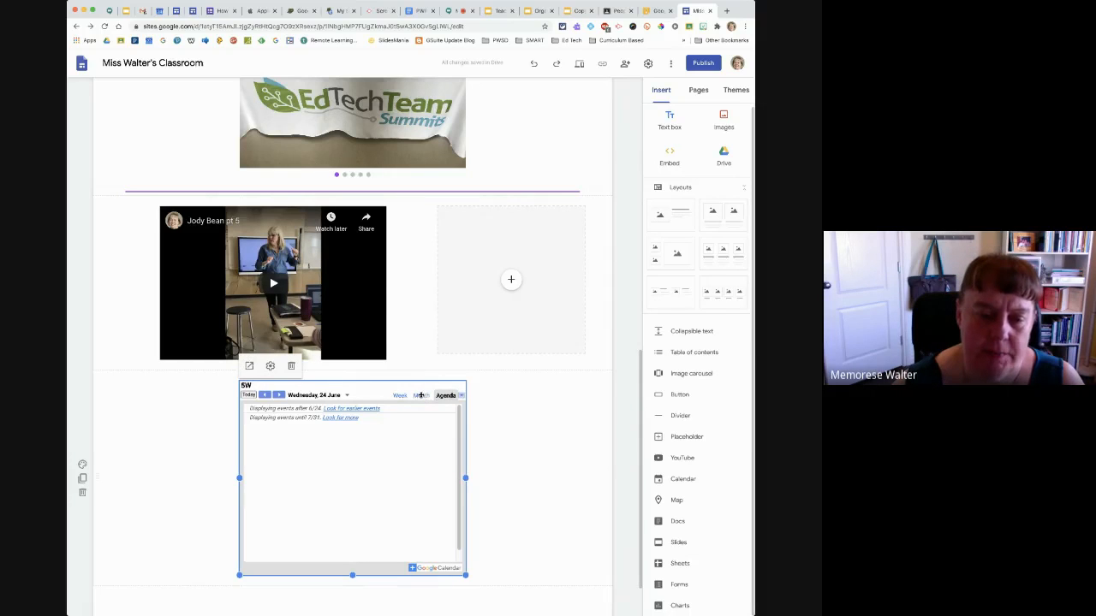
{"action": "left_click", "coordinate": [270, 366]}
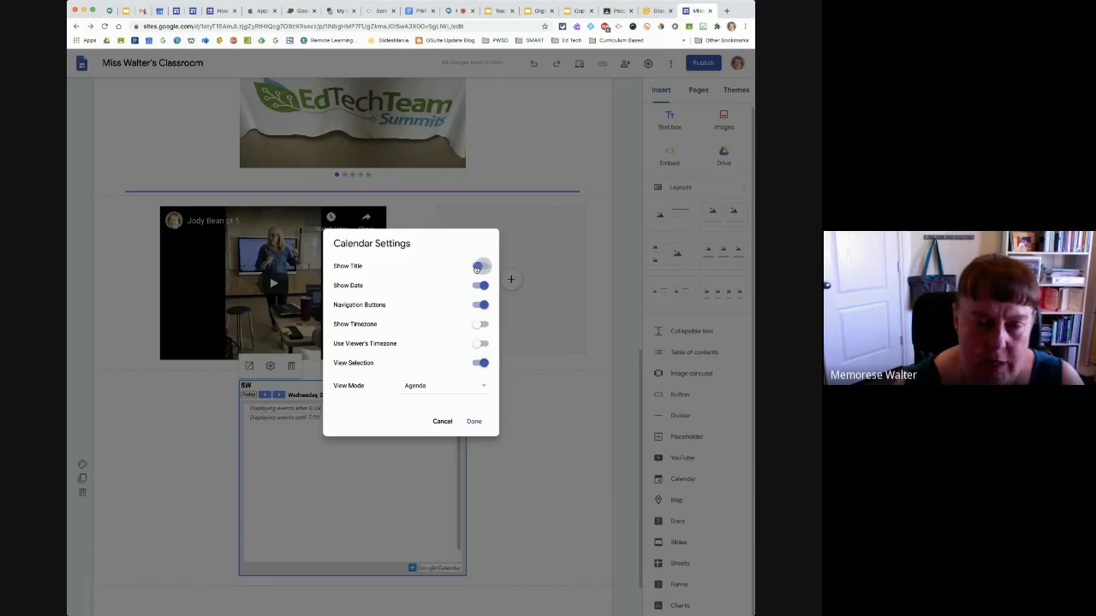
{"action": "left_click", "coordinate": [477, 268]}
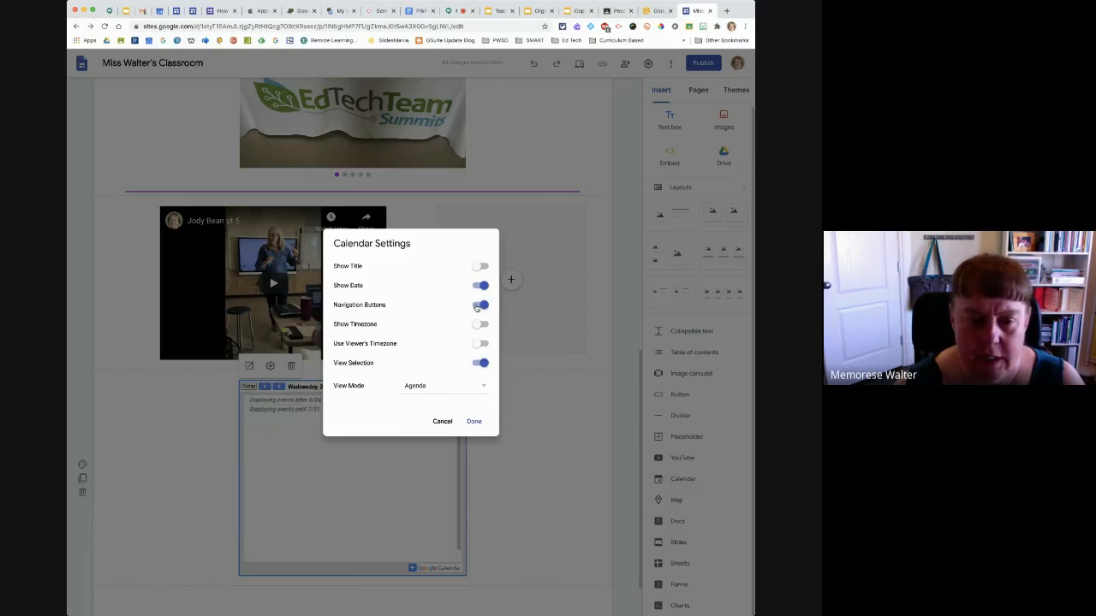
{"action": "left_click", "coordinate": [482, 325]}
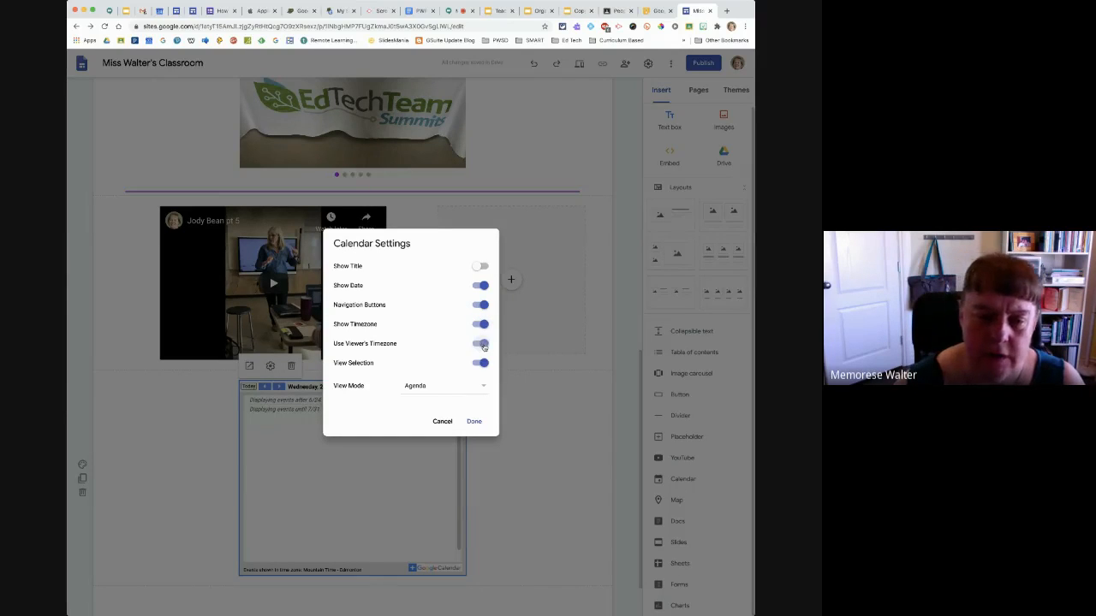
{"action": "left_click", "coordinate": [483, 345]}
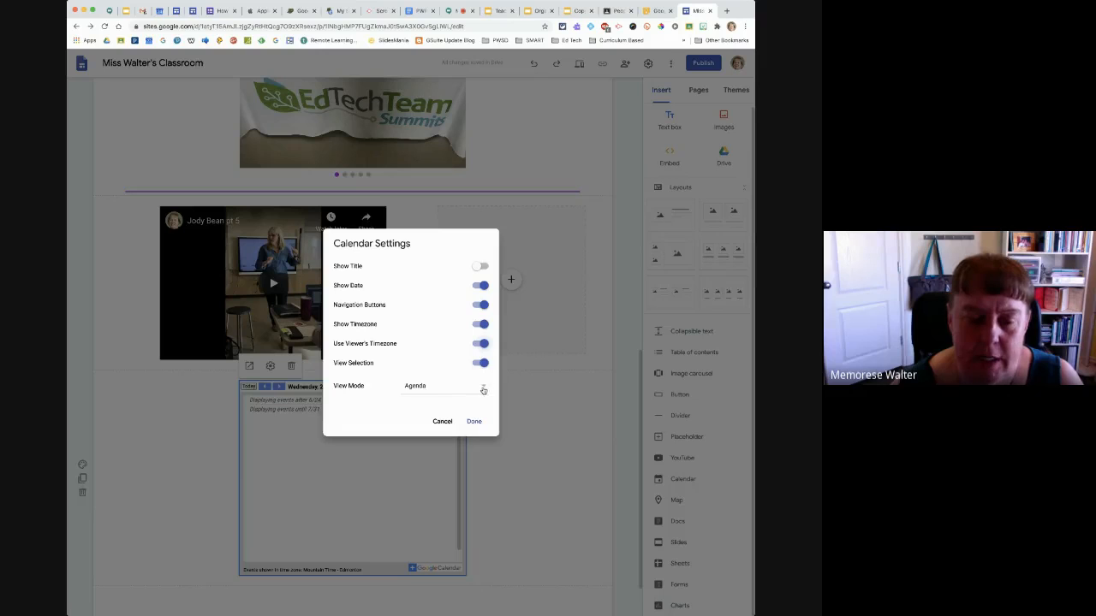
Set the calendar's view mode to Week and move the calendar to the left side of its section
{"action": "left_click", "coordinate": [482, 390]}
{"action": "left_click", "coordinate": [465, 371]}
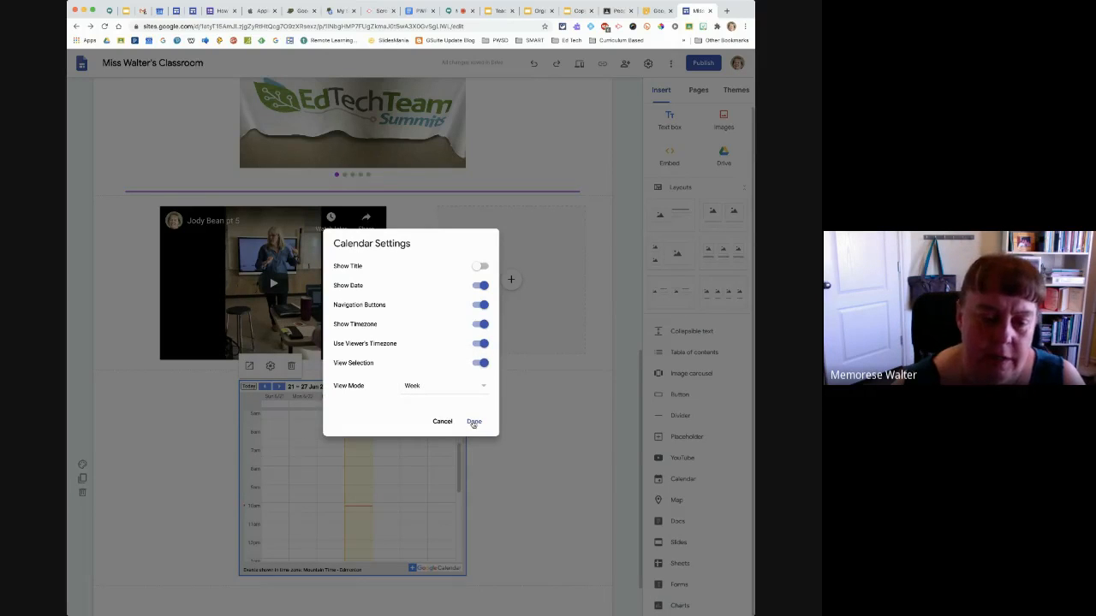
{"action": "left_click", "coordinate": [473, 422]}
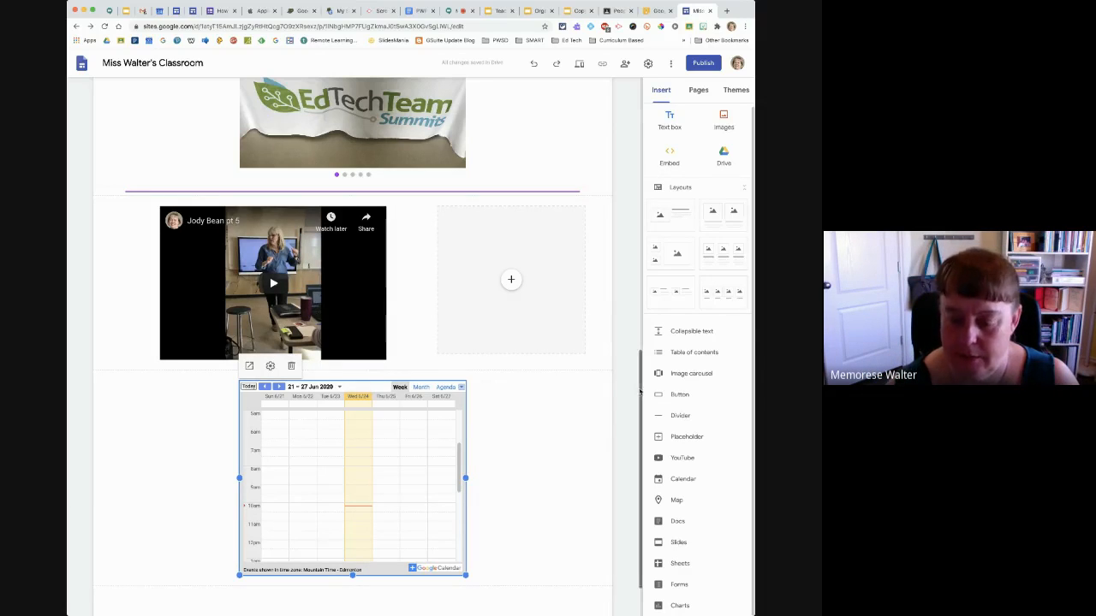
{"action": "left_click_drag", "start_coordinate": [642, 391], "coordinate": [640, 481]}
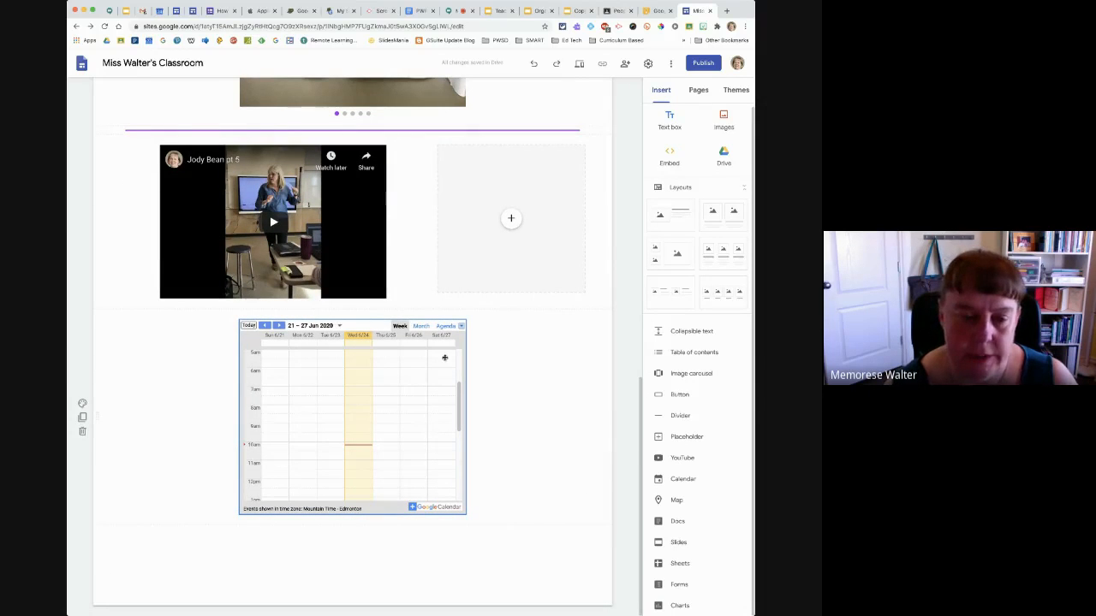
{"action": "left_click_drag", "start_coordinate": [461, 341], "coordinate": [232, 416]}
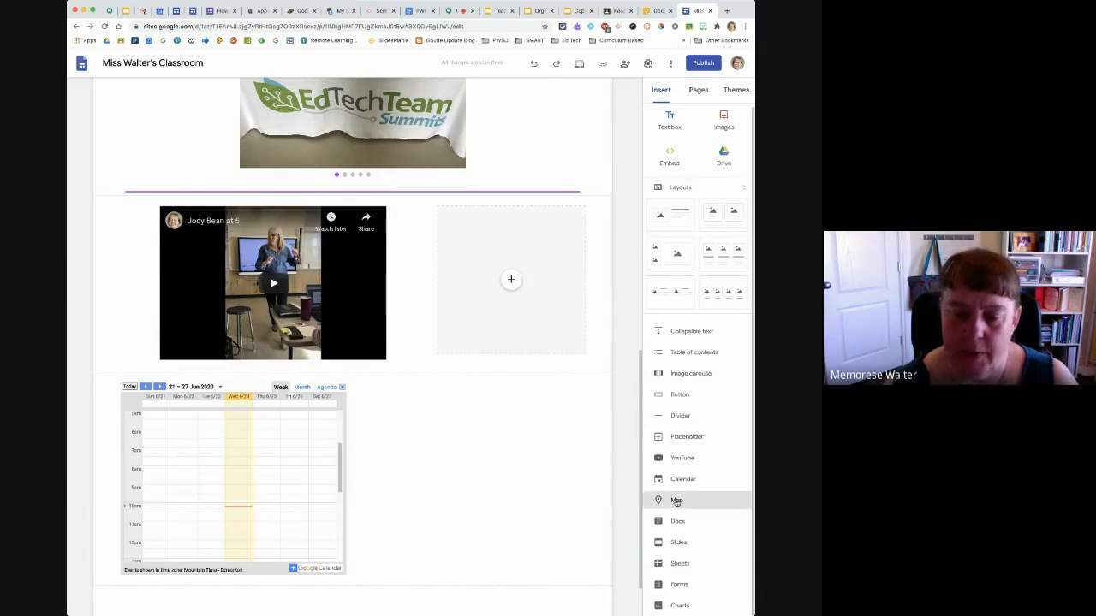
Insert a map of Grovedale, AB, Canada, choosing the satellite view
{"action": "left_click", "coordinate": [677, 500]}
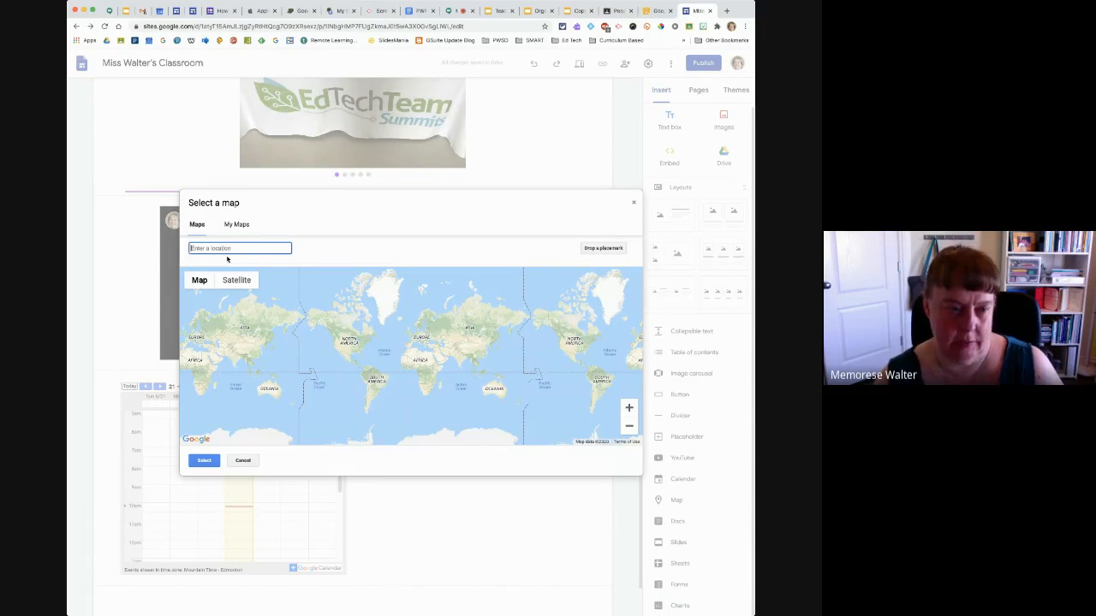
{"action": "type", "text": "GROVE"}
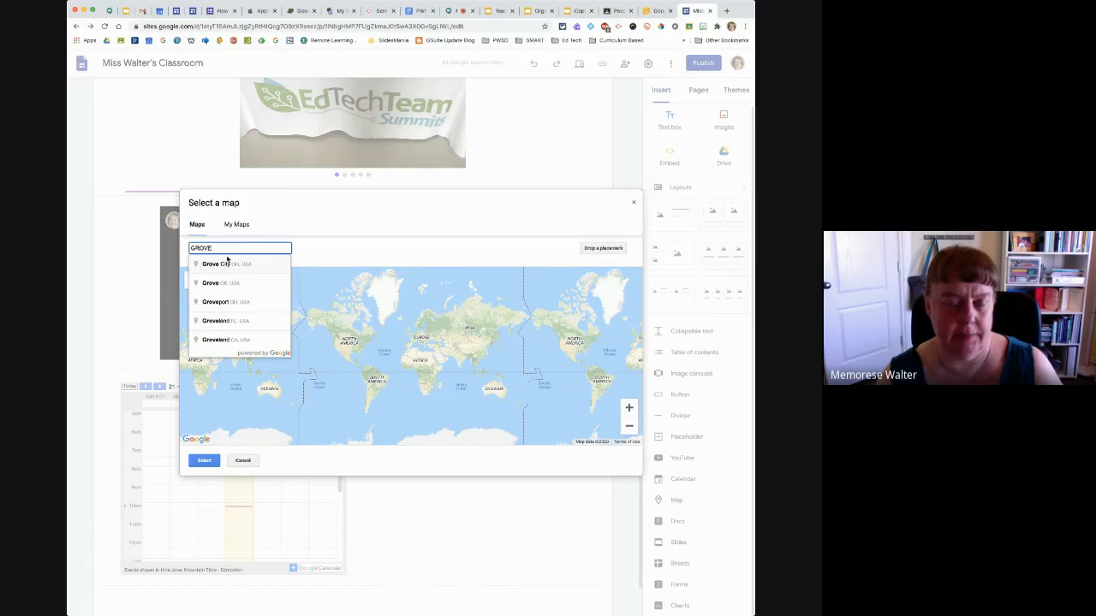
{"action": "type", "text": "dale"}
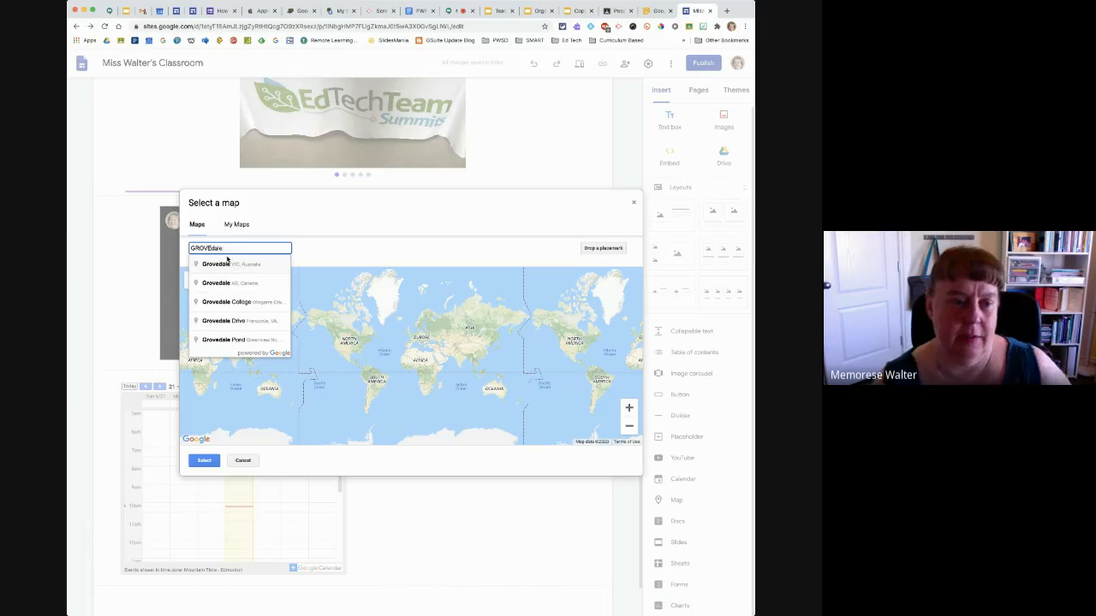
{"action": "left_click", "coordinate": [226, 284]}
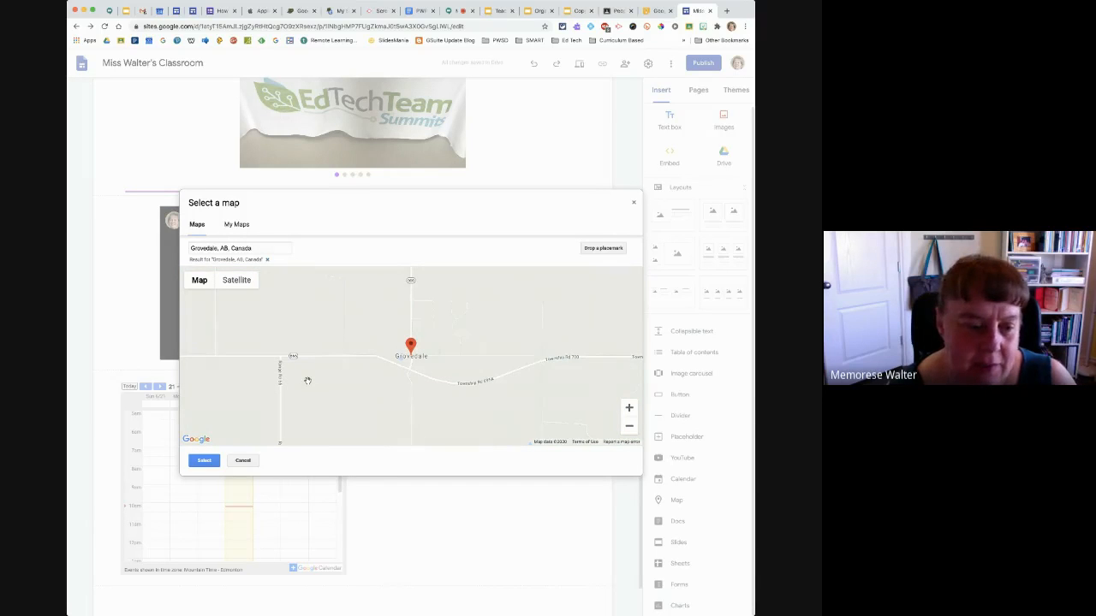
{"action": "left_click", "coordinate": [235, 283]}
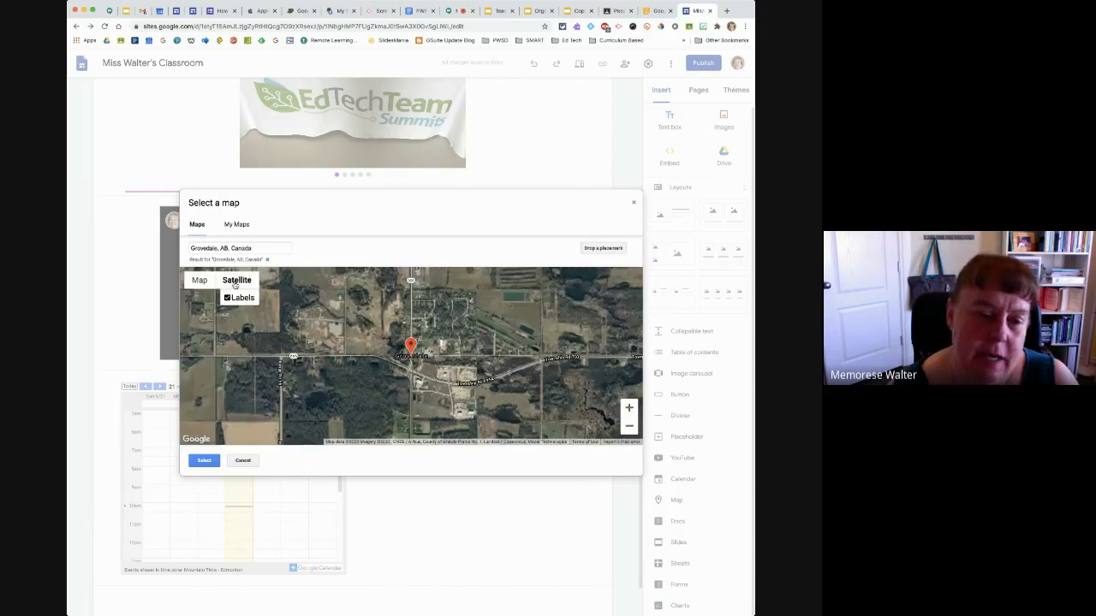
{"action": "left_click", "coordinate": [204, 462]}
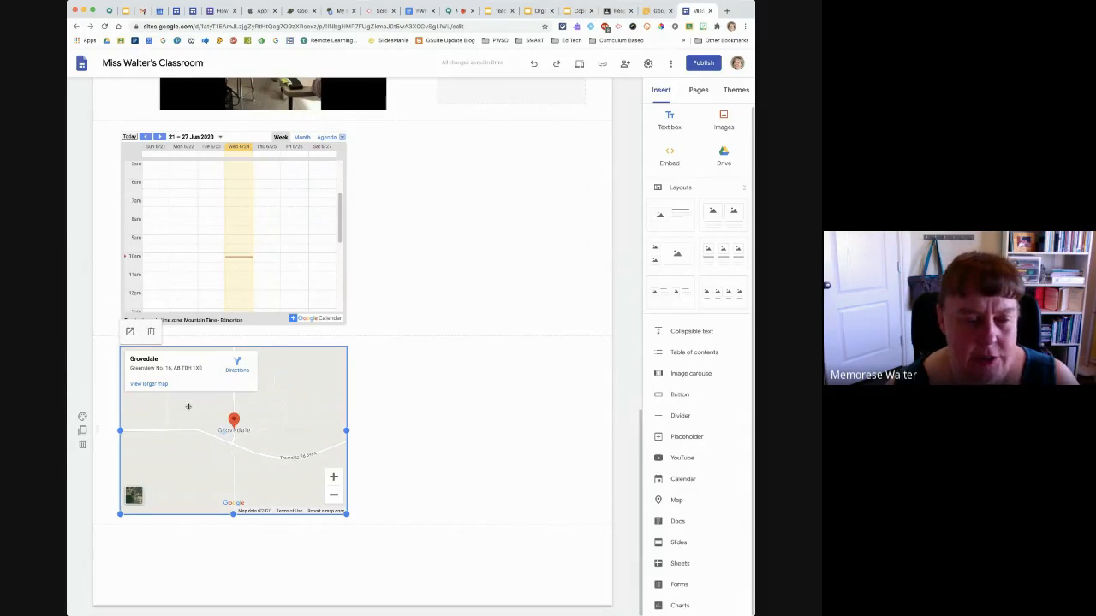
Move the Grovedale map up into the calendar's section, to the right of the calendar
{"action": "left_click_drag", "start_coordinate": [188, 407], "coordinate": [428, 205]}
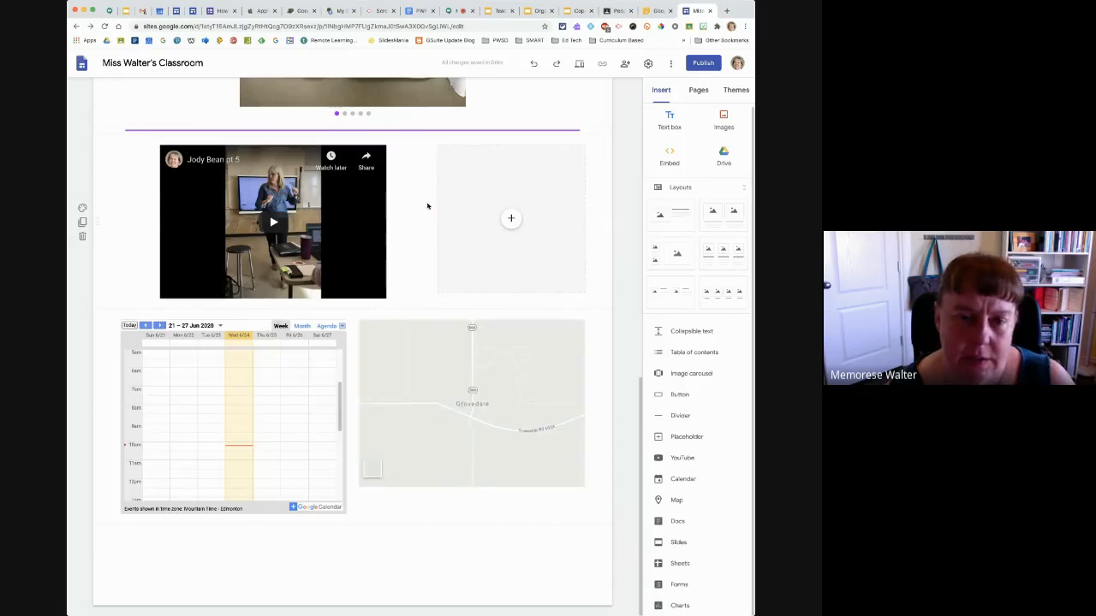
{"action": "left_click", "coordinate": [428, 385]}
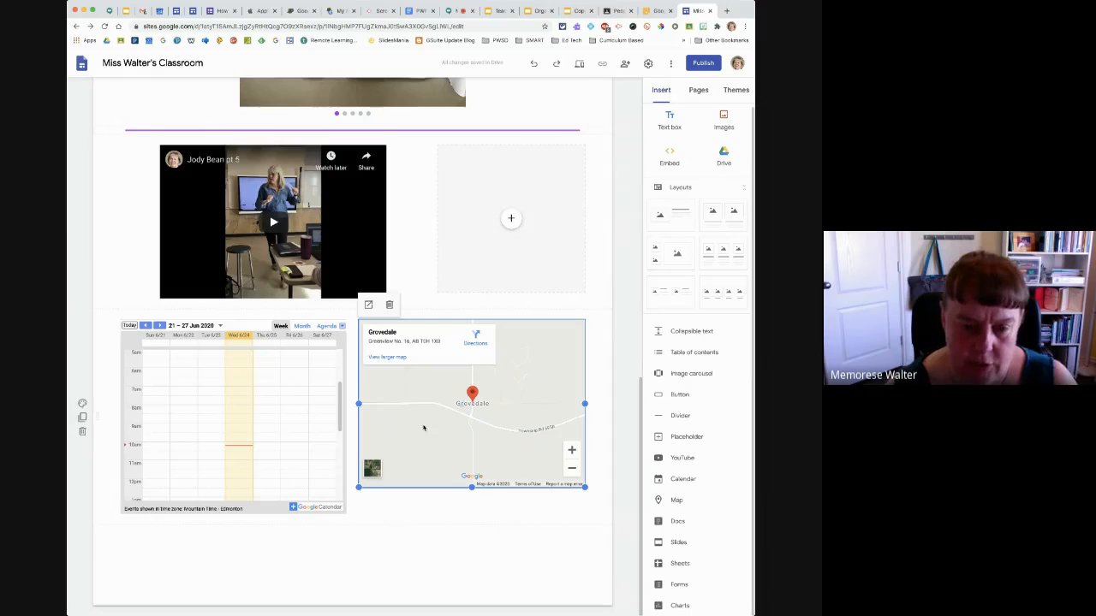
{"action": "left_click_drag", "start_coordinate": [424, 427], "coordinate": [422, 426]}
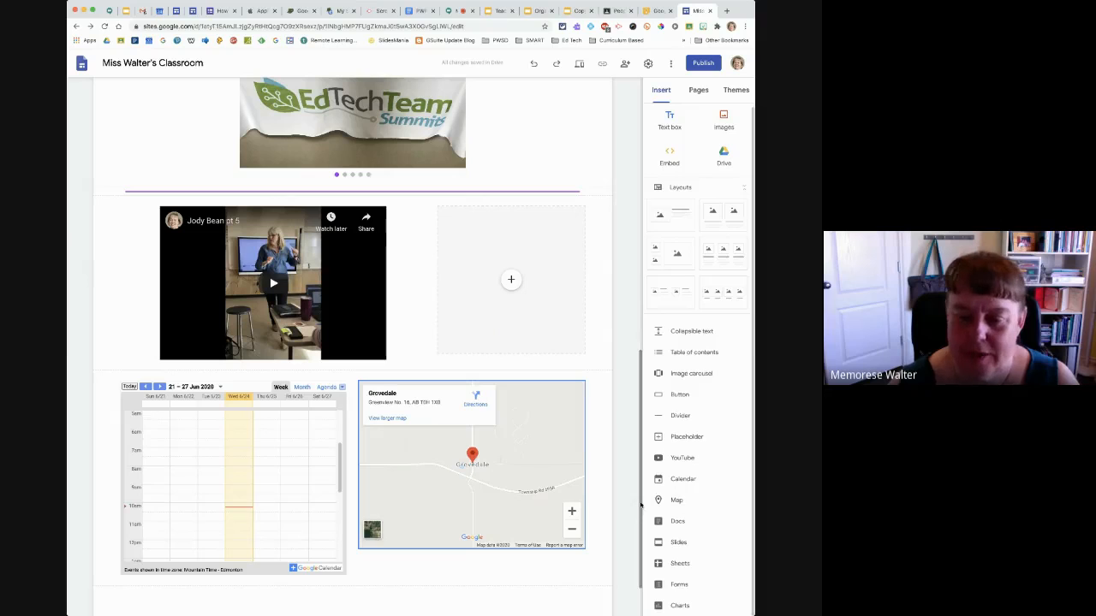
Insert the recent Google Doc whose title begins with "Getting Started" below the calendar and map
{"action": "scroll", "coordinate": [640, 505], "scroll_direction": "down", "scroll_amount": 2}
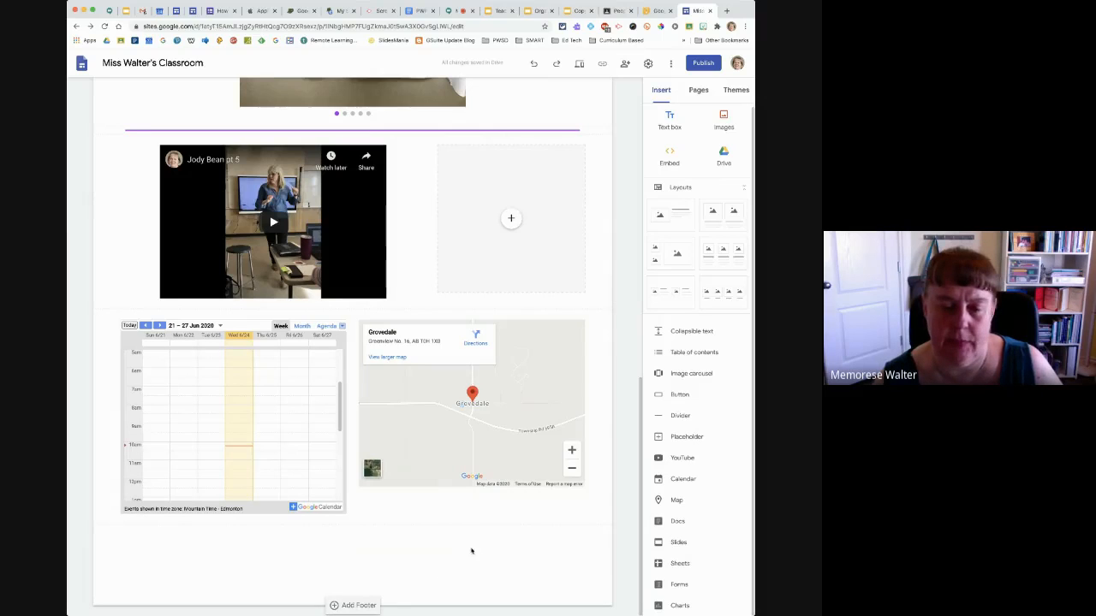
{"action": "left_click", "coordinate": [673, 521]}
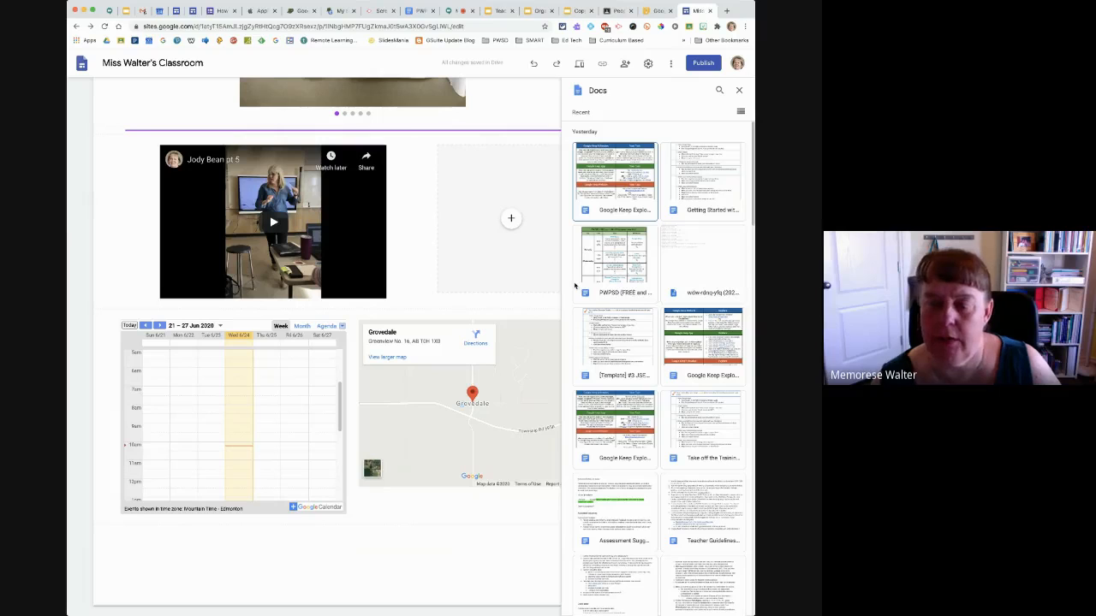
{"action": "left_click", "coordinate": [706, 175]}
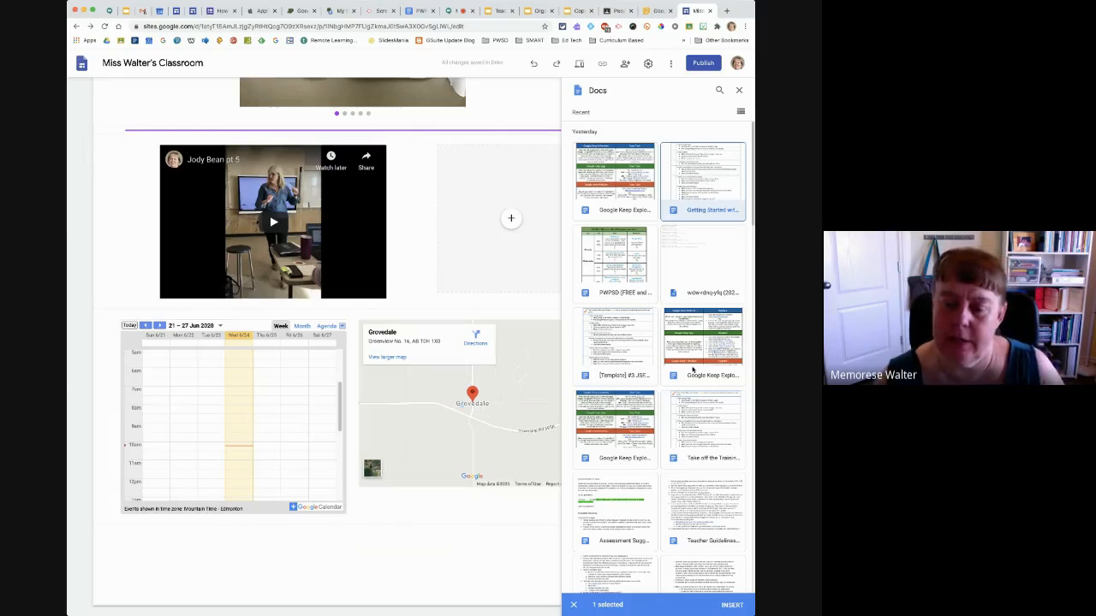
{"action": "left_click", "coordinate": [732, 604]}
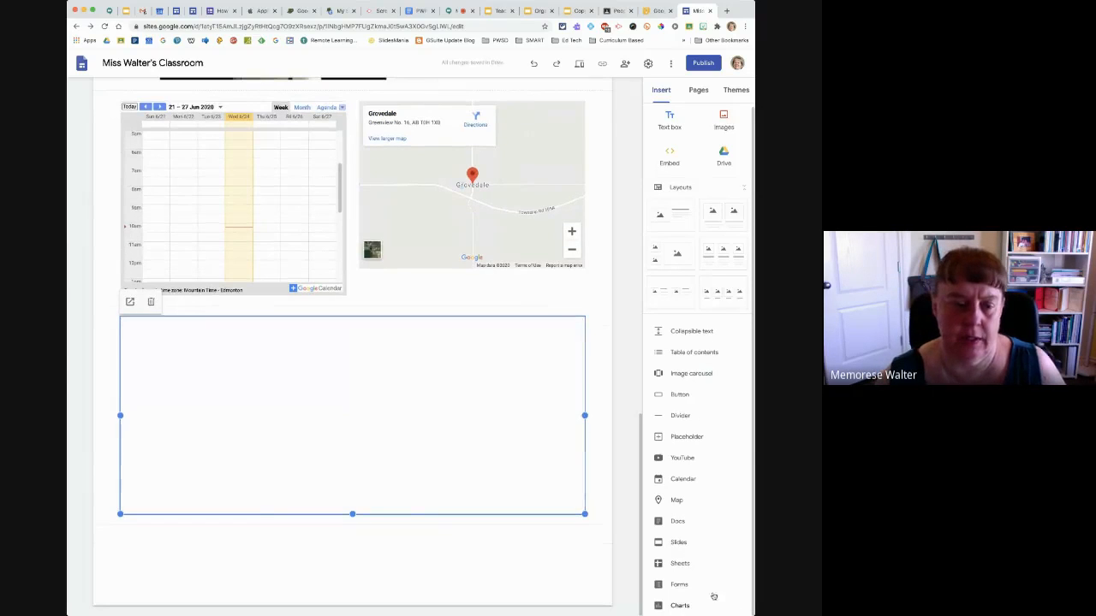
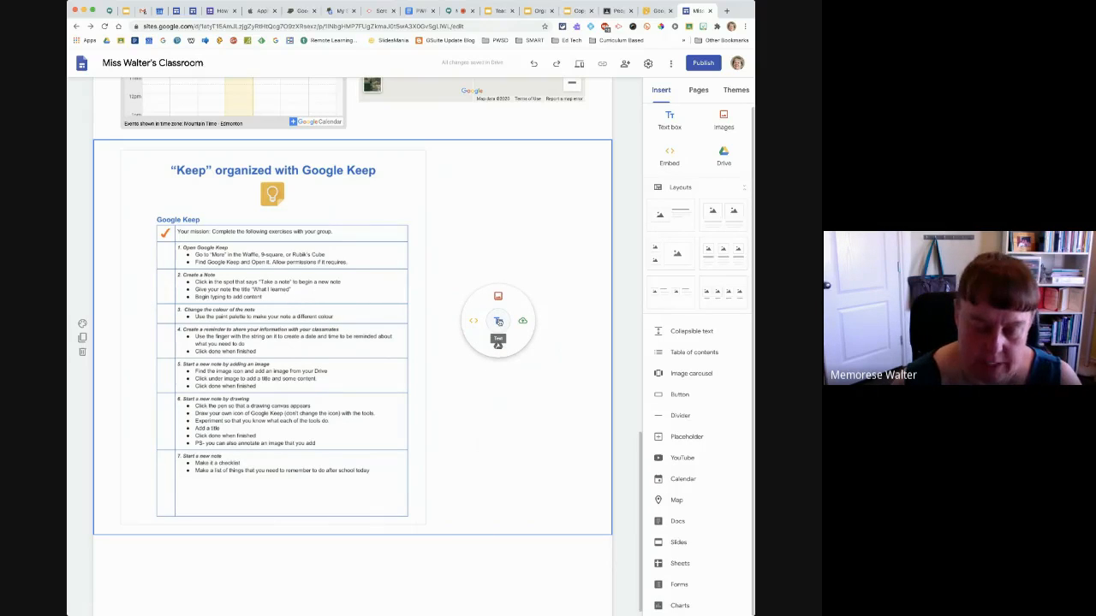
Add a text box beside the embedded Doc reading "Now I can insert my directions here for the students and parents."
{"action": "left_click", "coordinate": [498, 321]}
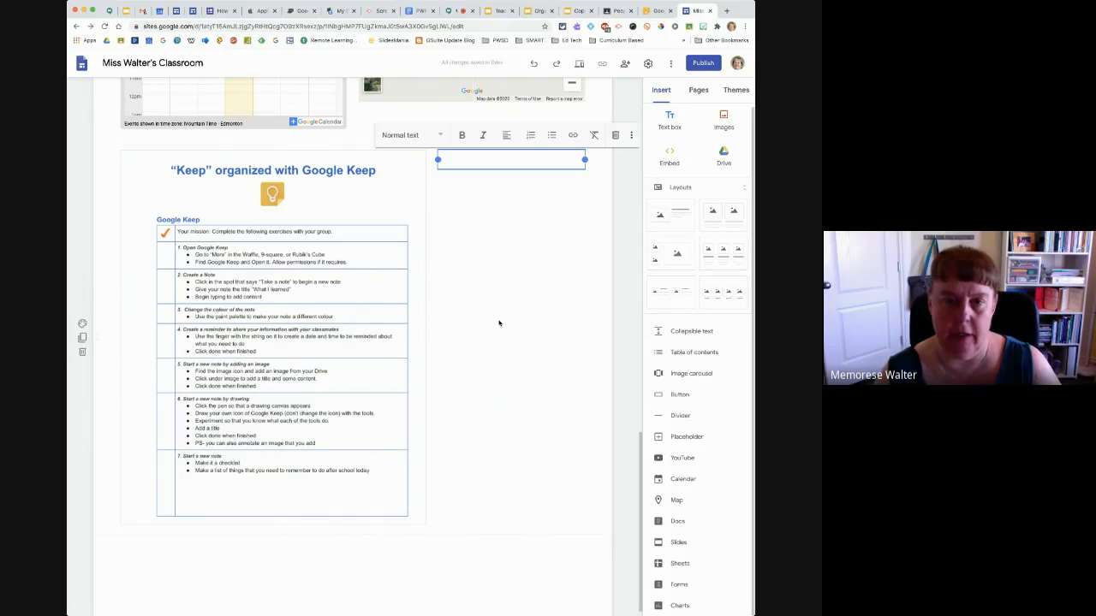
{"action": "type", "text": "Now I "}
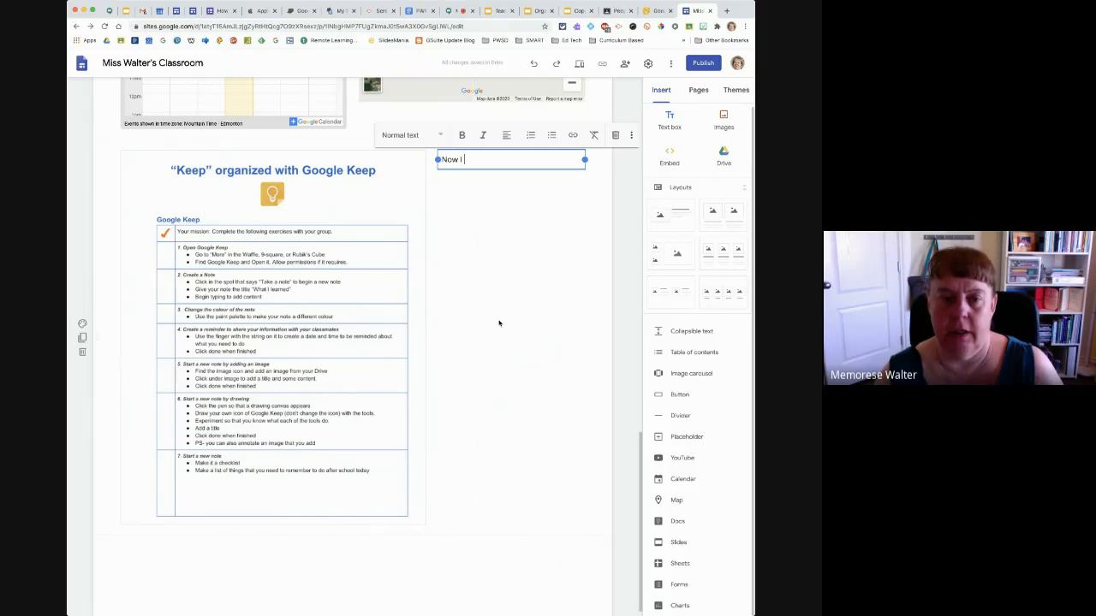
{"action": "type", "text": "can i"}
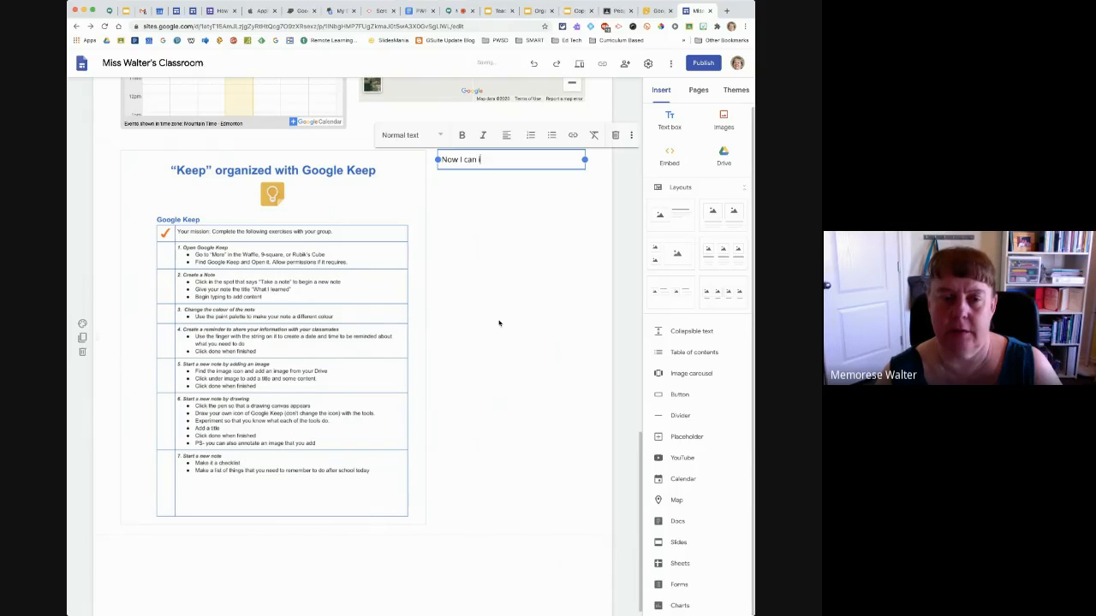
{"action": "type", "text": "nsert my "}
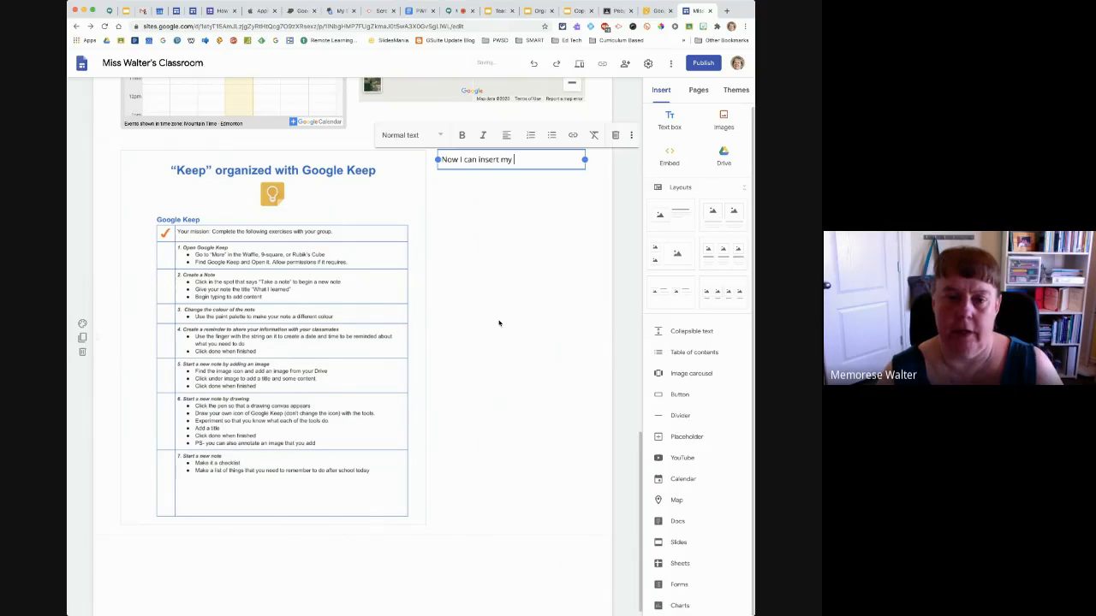
{"action": "type", "text": "directi"}
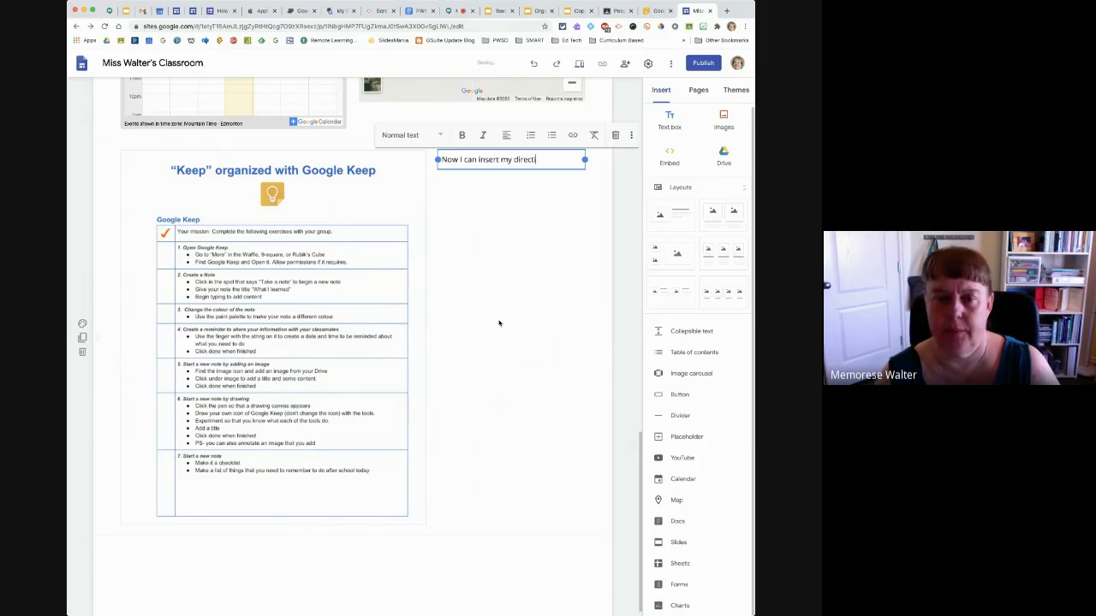
{"action": "type", "text": "ons here"}
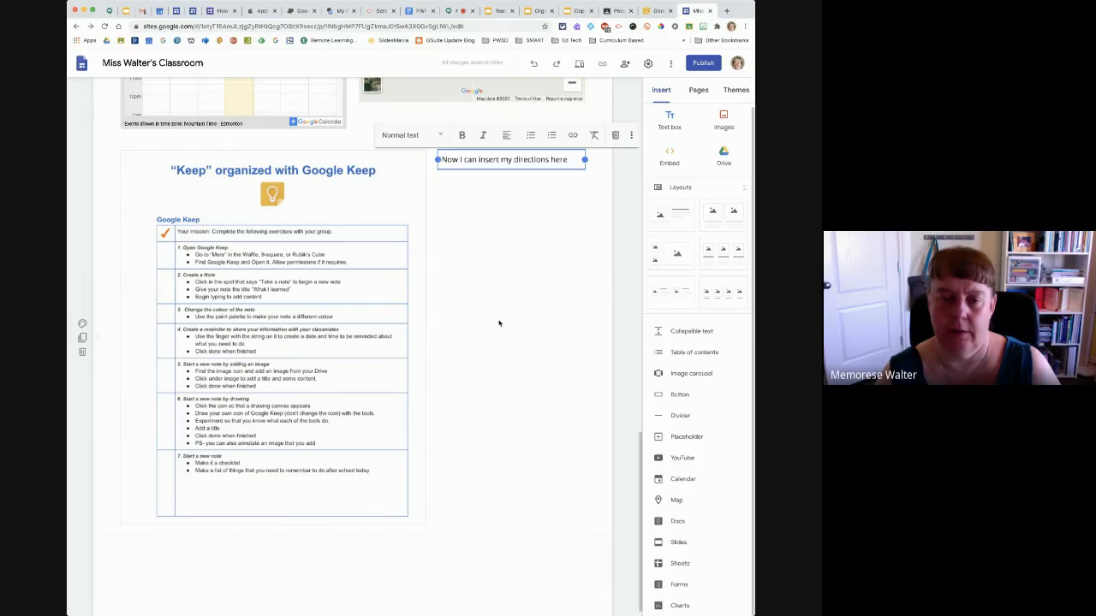
{"action": "type", "text": " for the stud"}
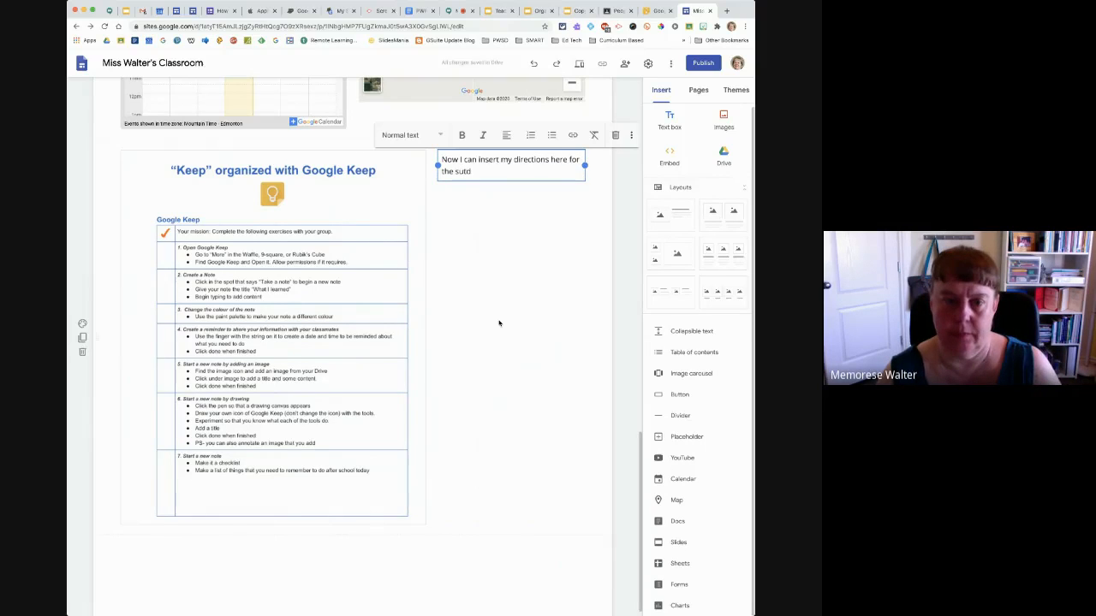
{"action": "type", "text": "ents "}
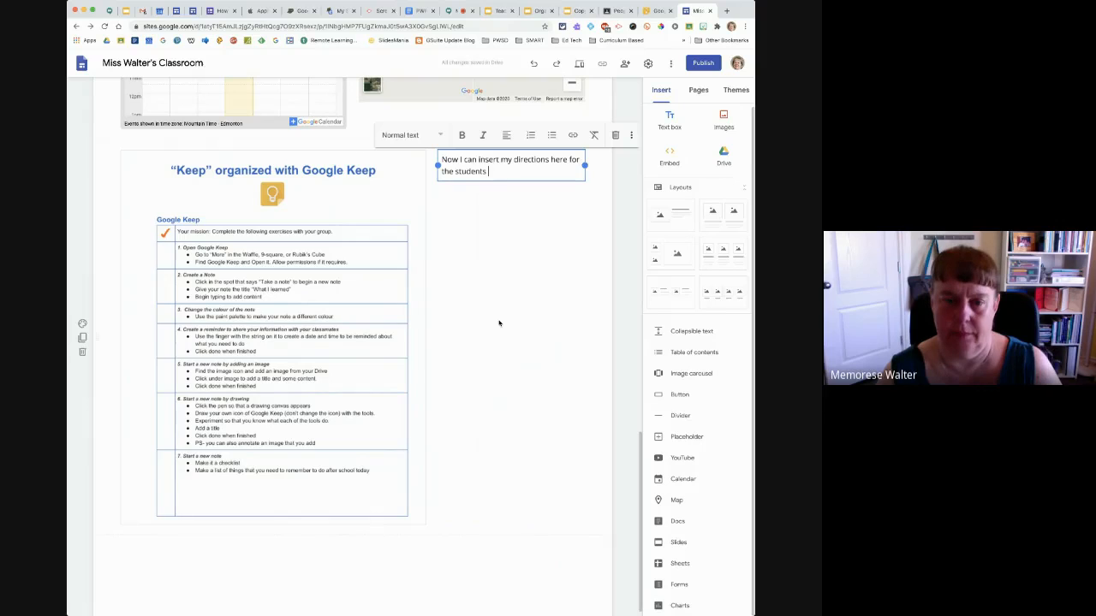
{"action": "type", "text": "and parents."}
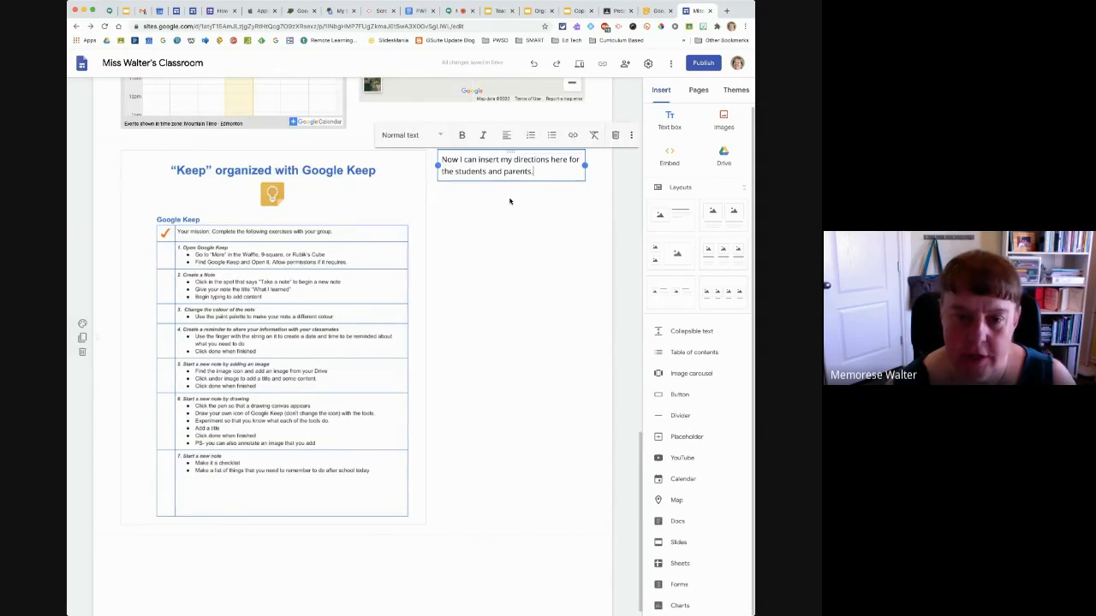
Insert a placeholder and move it beside the embedded Doc, directly above the directions text
{"action": "left_click_drag", "start_coordinate": [510, 153], "coordinate": [485, 398]}
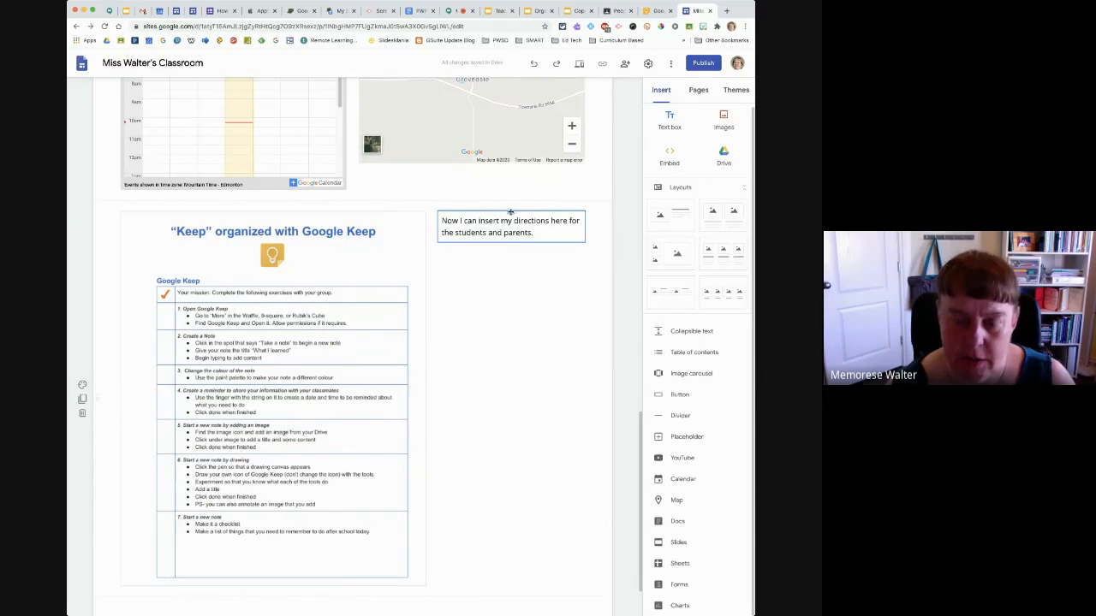
{"action": "left_click_drag", "start_coordinate": [508, 218], "coordinate": [495, 437]}
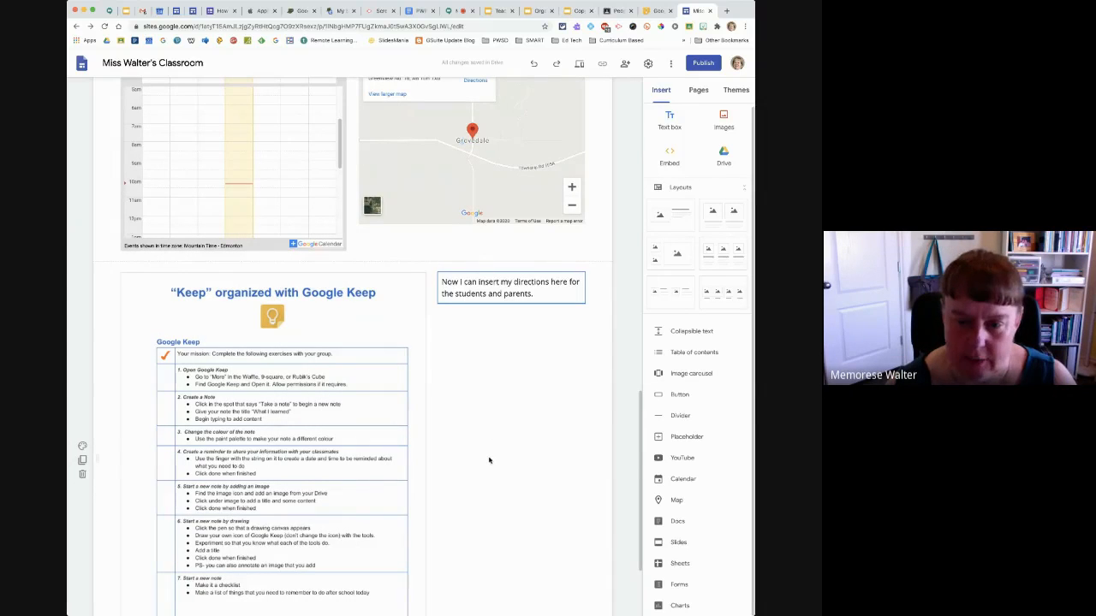
{"action": "left_click", "coordinate": [688, 440]}
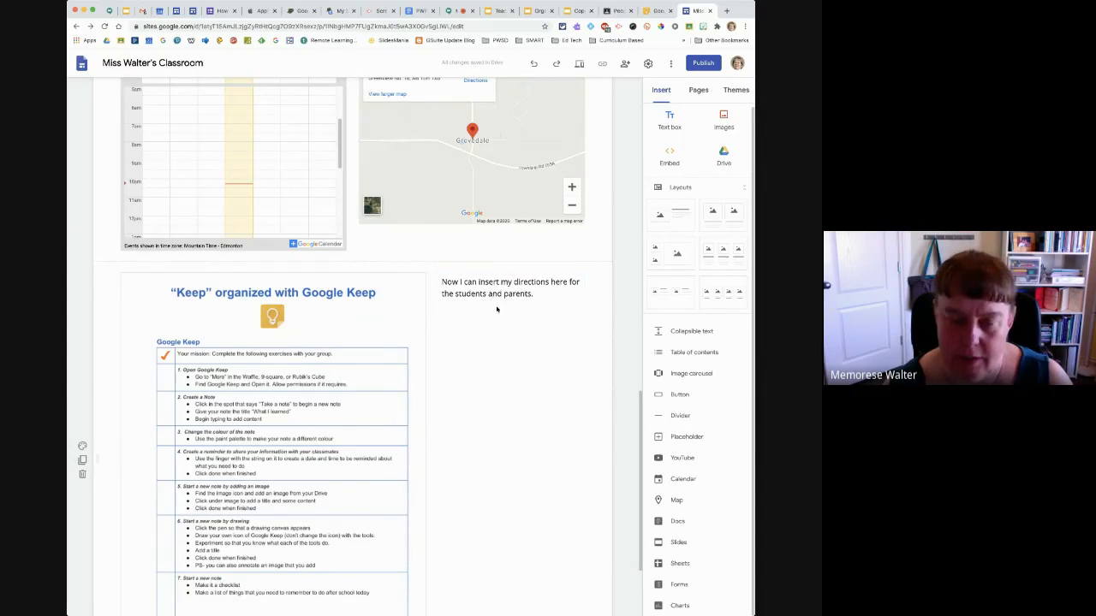
{"action": "left_click", "coordinate": [686, 437]}
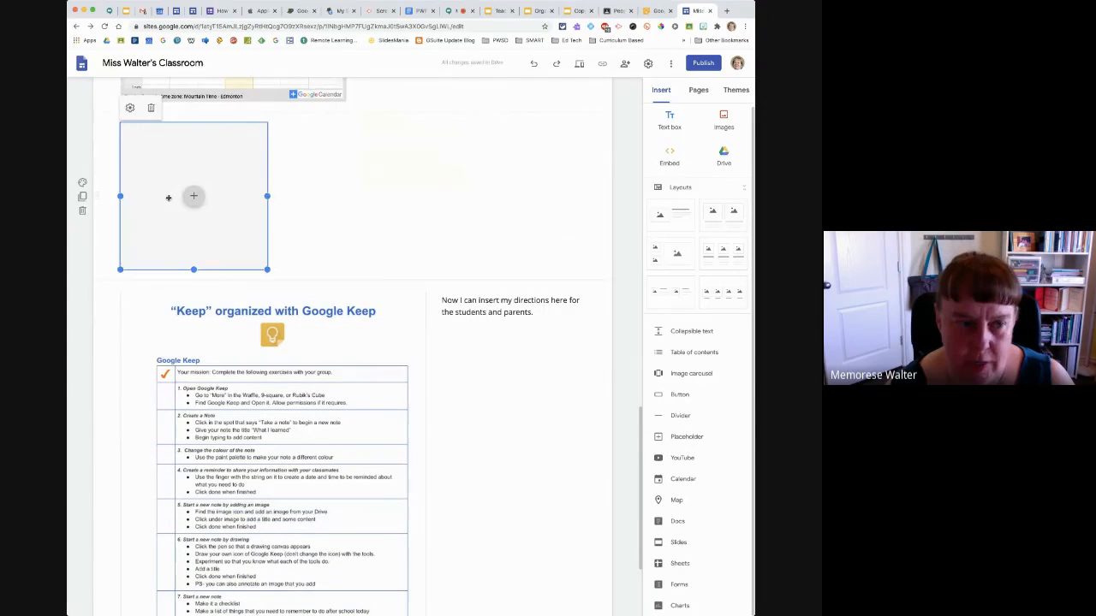
{"action": "left_click_drag", "start_coordinate": [168, 199], "coordinate": [492, 351]}
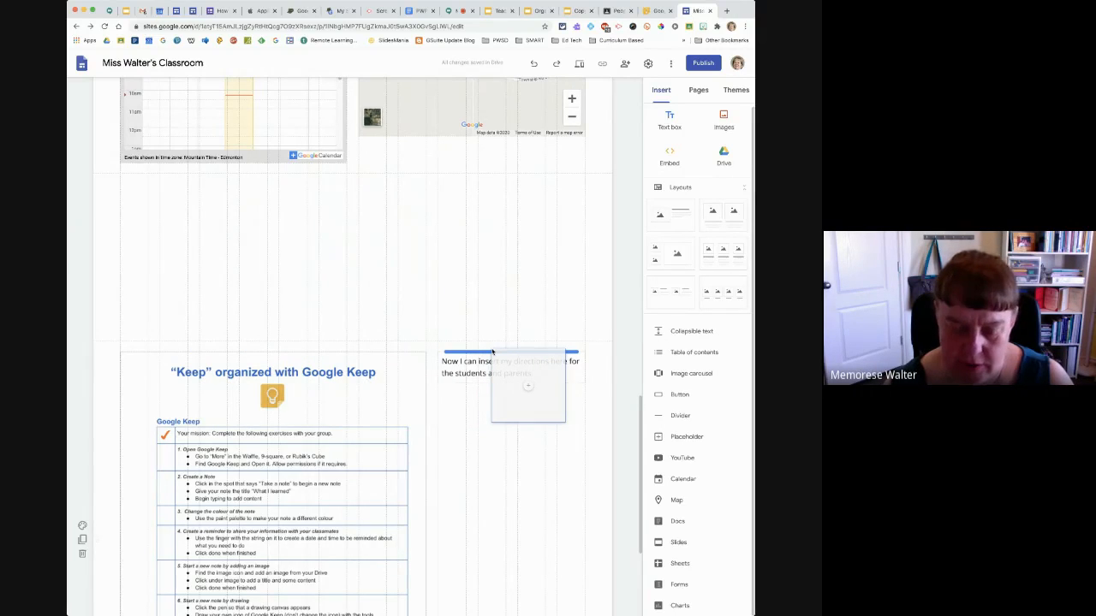
{"action": "left_click_drag", "start_coordinate": [492, 351], "coordinate": [491, 353]}
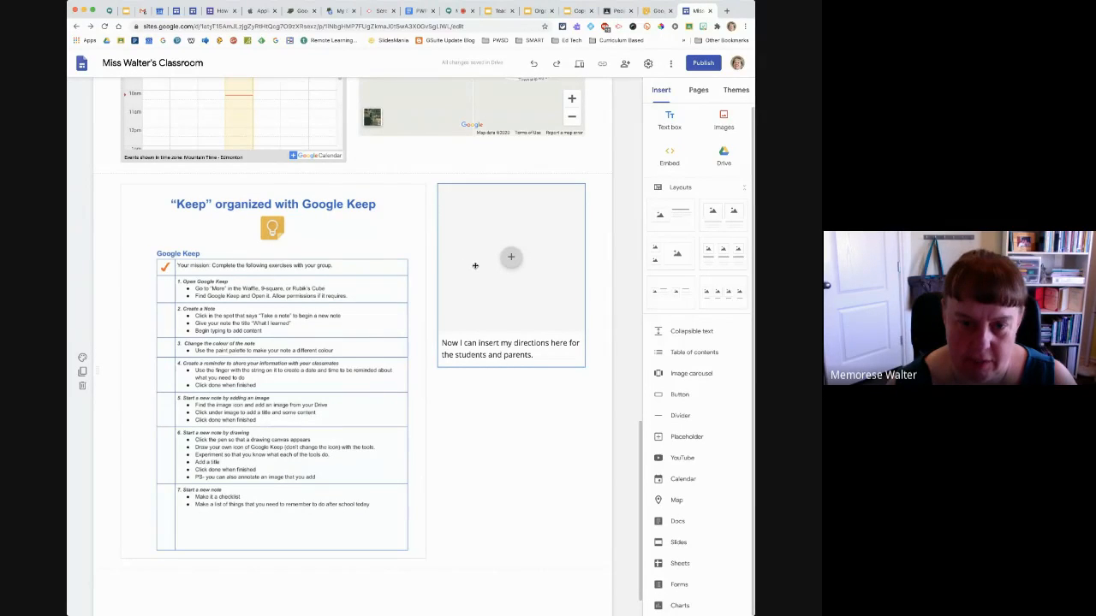
Make the placeholder beside the embedded Doc taller to push the directions text further down
{"action": "scroll", "coordinate": [475, 265], "scroll_direction": "up", "scroll_amount": 2}
{"action": "left_click", "coordinate": [469, 308]}
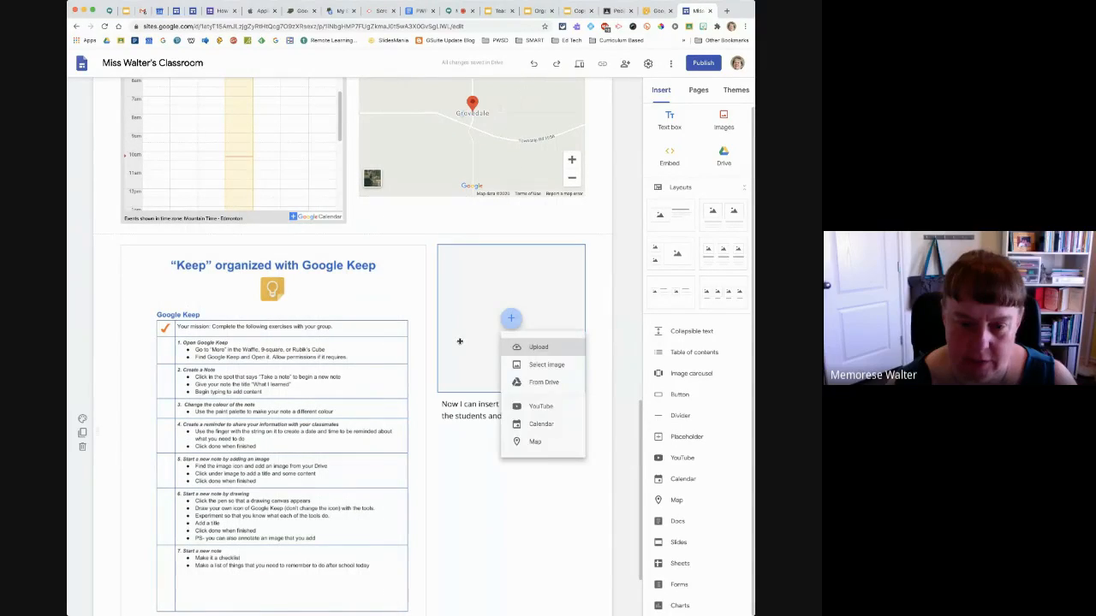
{"action": "left_click", "coordinate": [460, 342]}
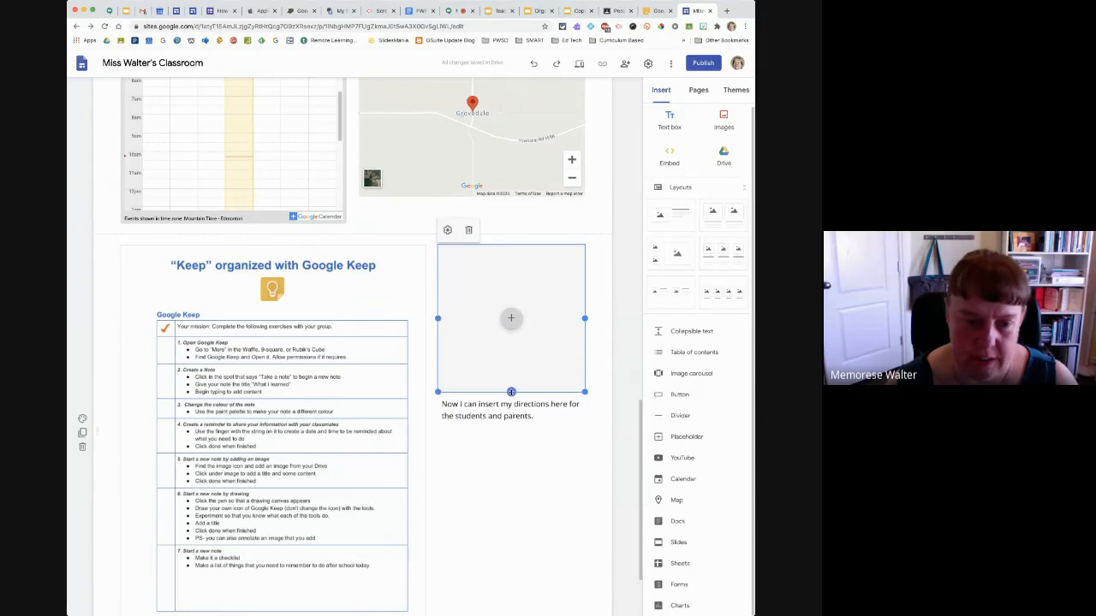
{"action": "left_click_drag", "start_coordinate": [512, 391], "coordinate": [508, 432]}
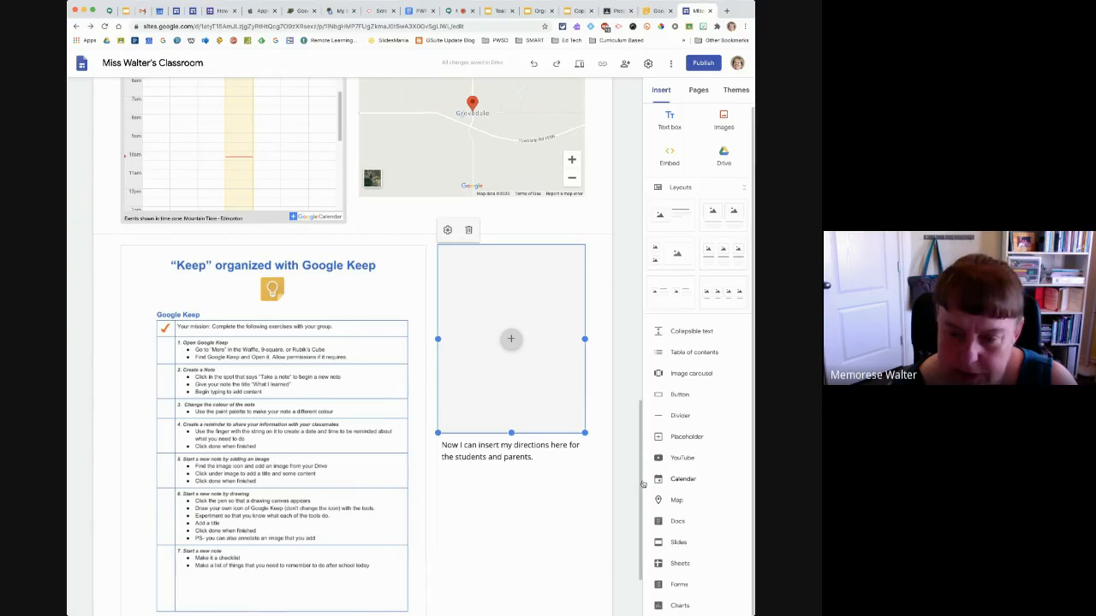
Review the Contact Info page's options, including the custom path setting in its properties, without changing anything
{"action": "left_click_drag", "start_coordinate": [642, 484], "coordinate": [639, 186]}
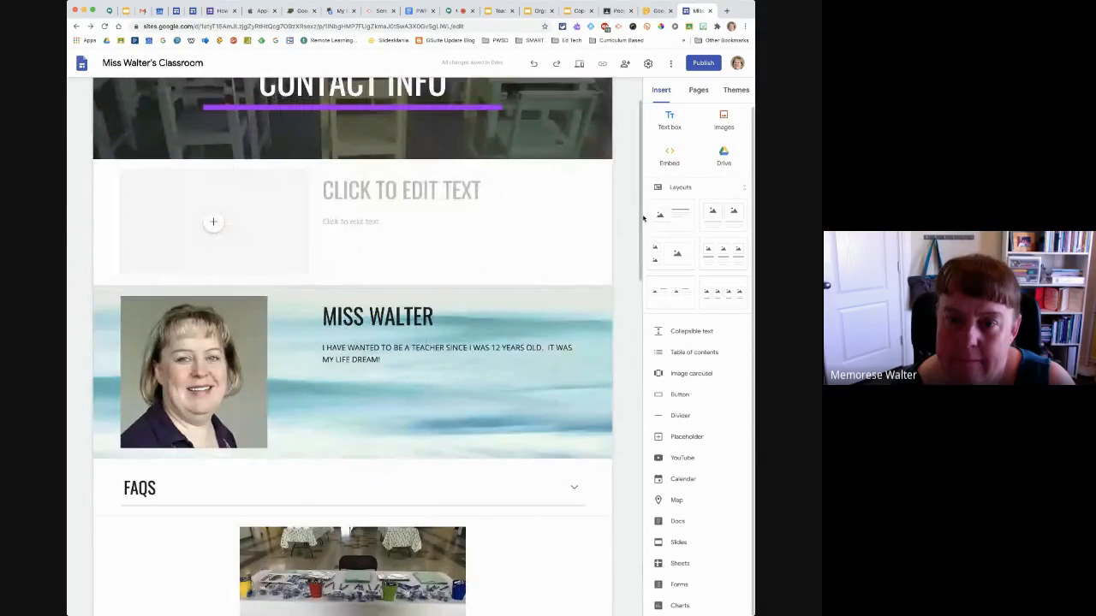
{"action": "left_click_drag", "start_coordinate": [644, 219], "coordinate": [637, 191]}
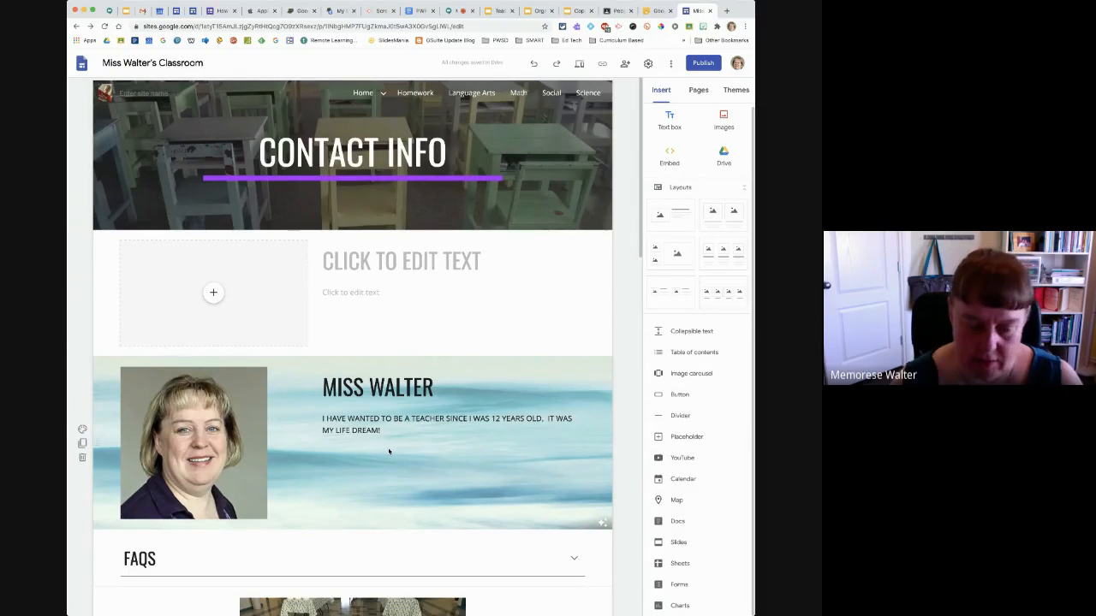
{"action": "left_click", "coordinate": [698, 91]}
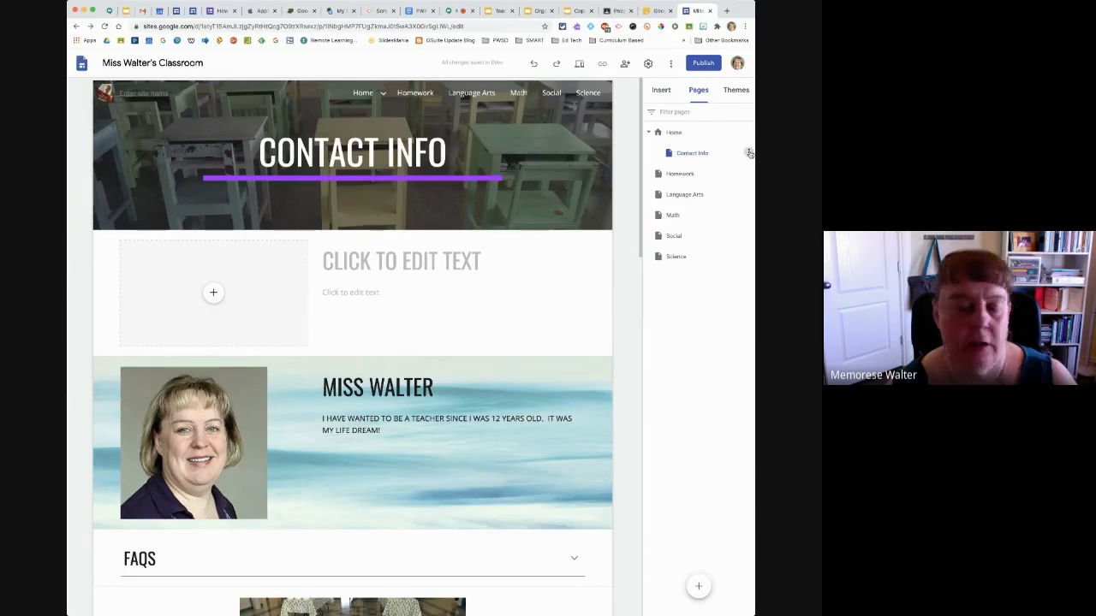
{"action": "left_click", "coordinate": [747, 155]}
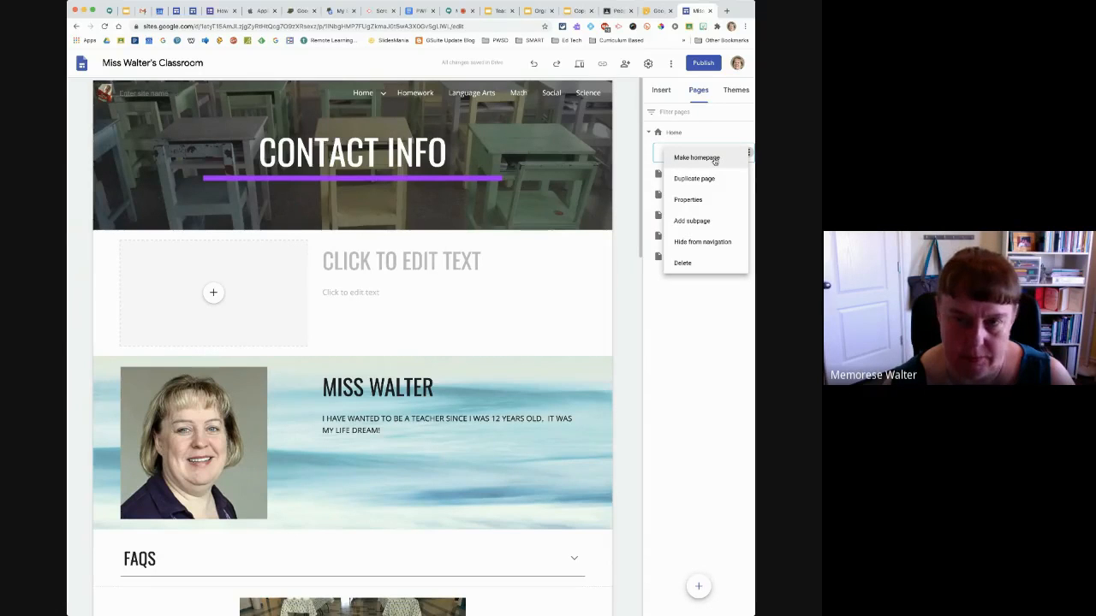
{"action": "left_click", "coordinate": [705, 200]}
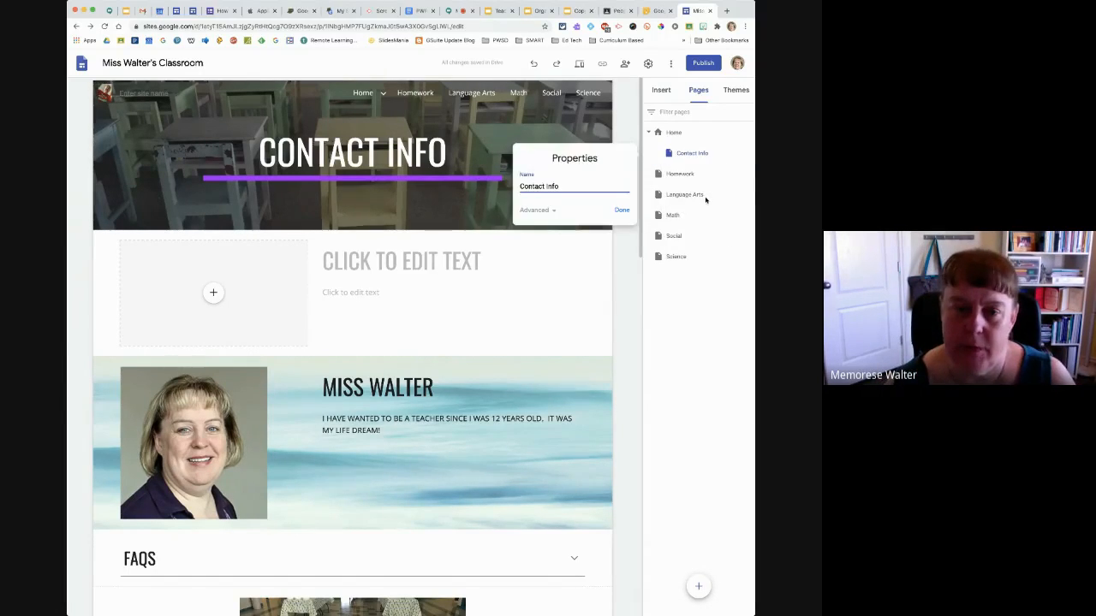
{"action": "left_click", "coordinate": [551, 212]}
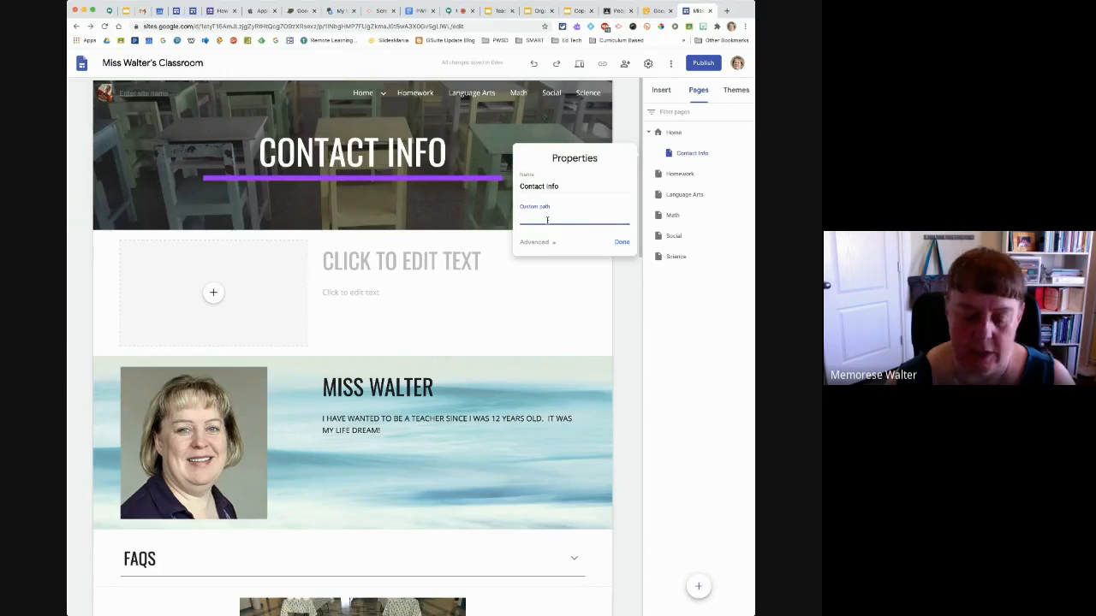
{"action": "left_click", "coordinate": [621, 243]}
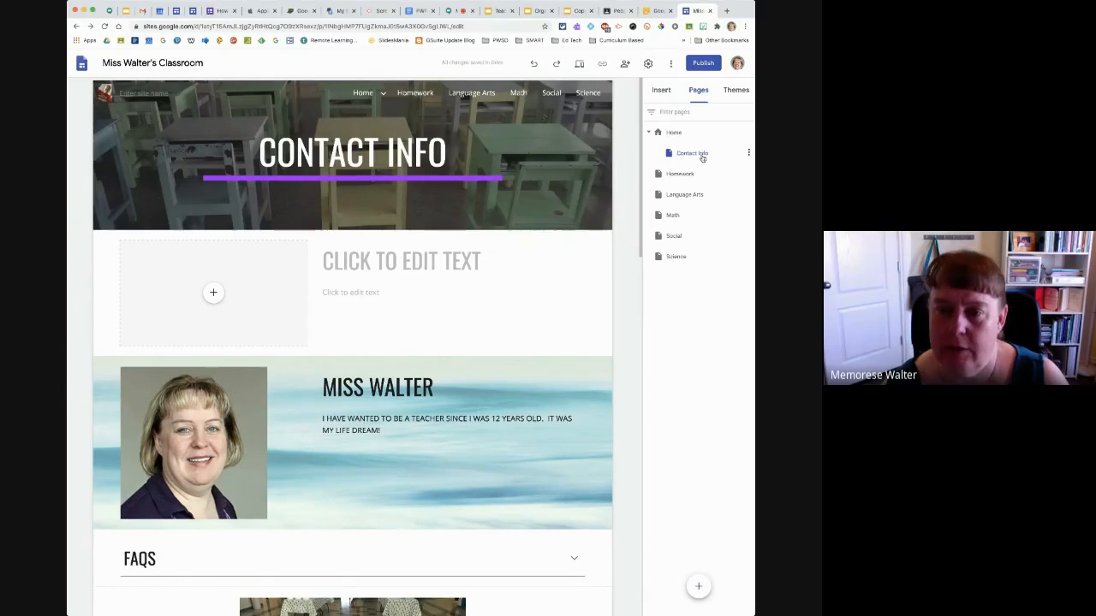
{"action": "left_click", "coordinate": [750, 153]}
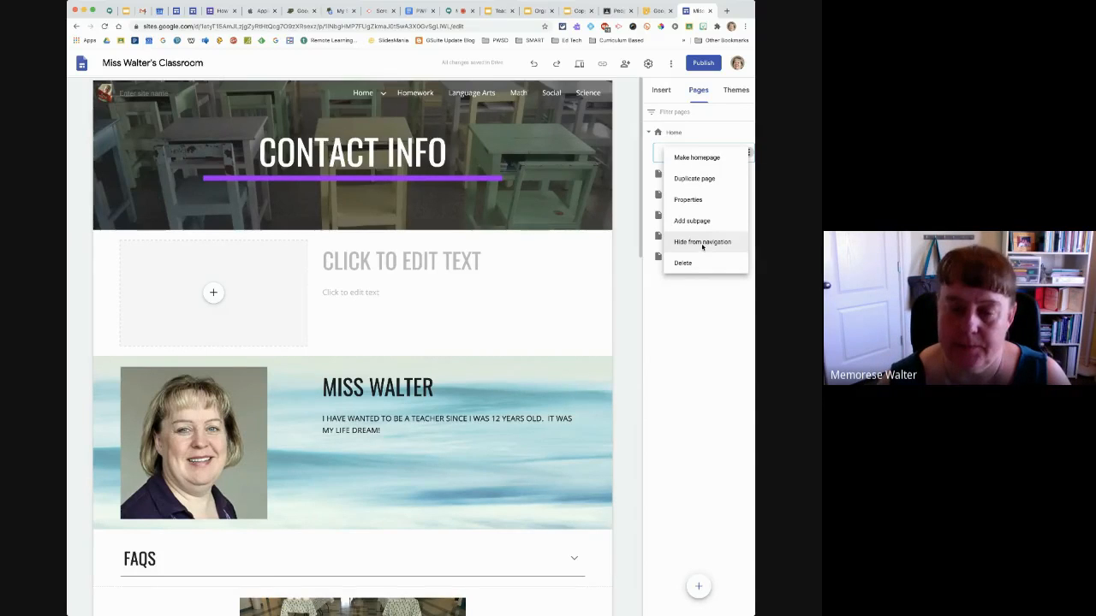
{"action": "left_click", "coordinate": [688, 358]}
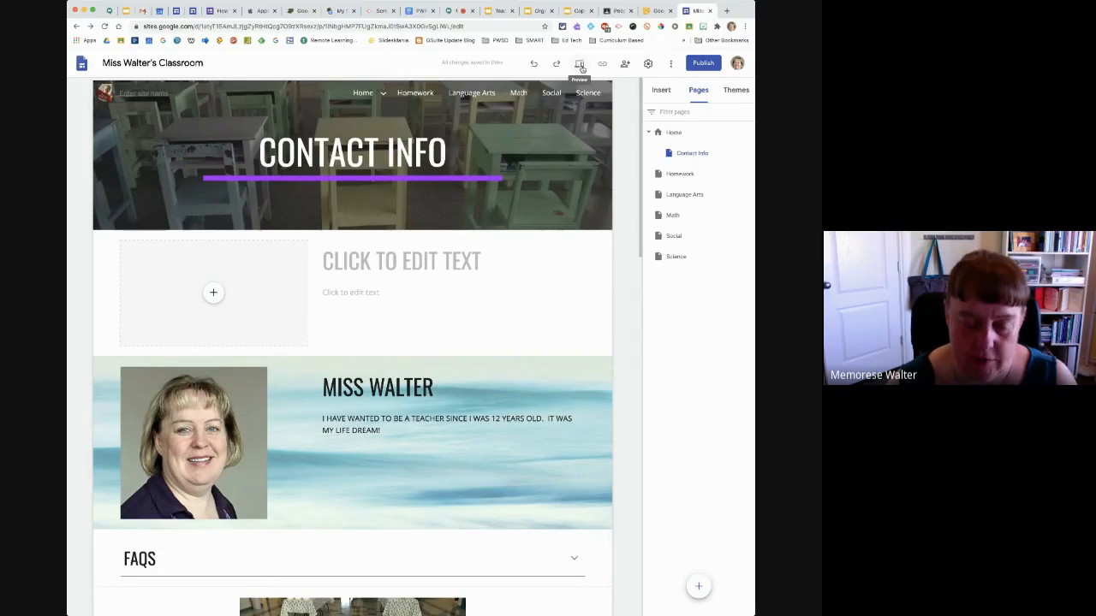
Preview the site at tablet size, looking through Contact Info and visiting the Homework and Language Arts pages
{"action": "left_click", "coordinate": [582, 66]}
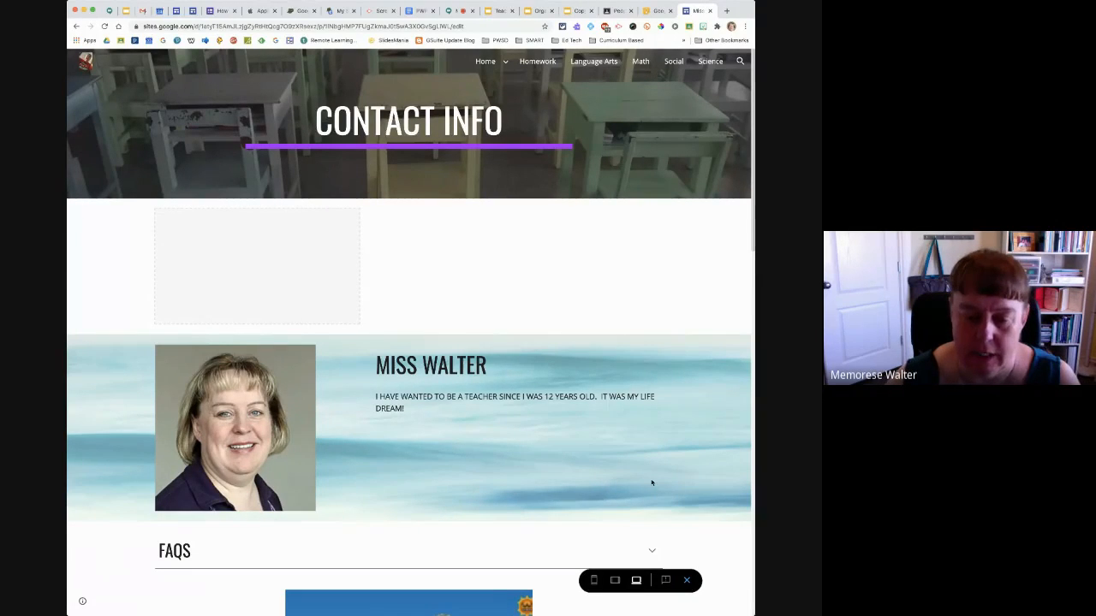
{"action": "left_click", "coordinate": [615, 582]}
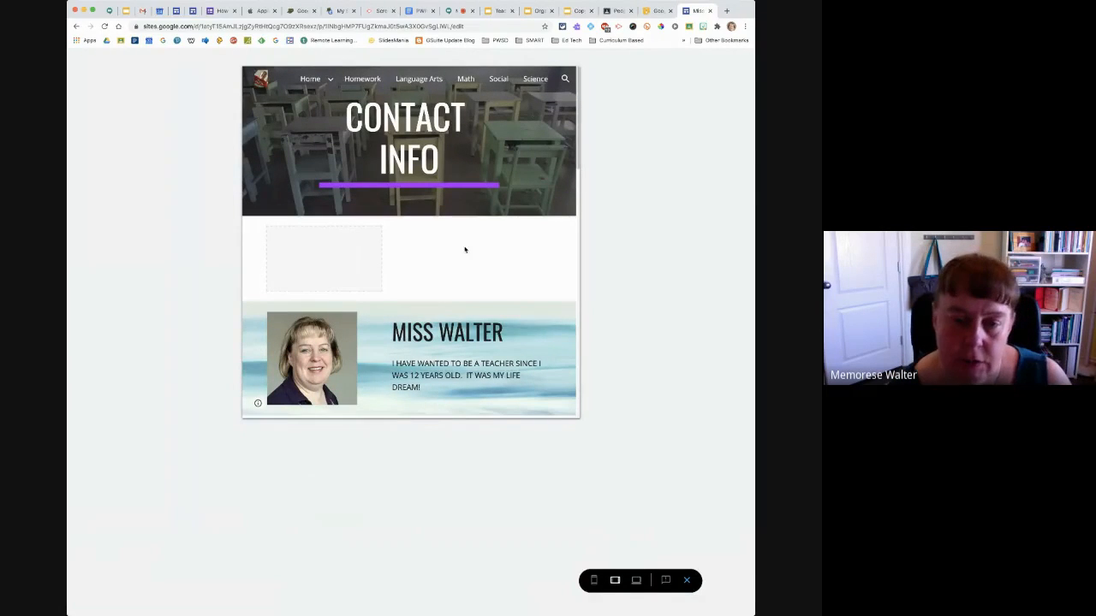
{"action": "scroll", "coordinate": [465, 300], "scroll_direction": "down", "scroll_amount": 1}
{"action": "scroll", "coordinate": [463, 302], "scroll_direction": "down", "scroll_amount": 3}
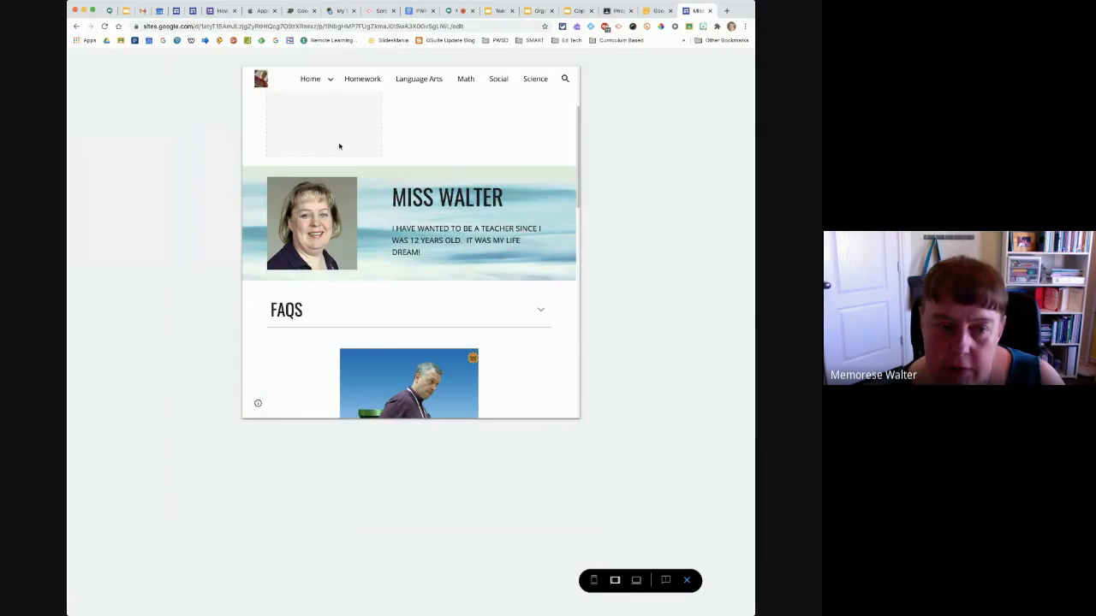
{"action": "left_click", "coordinate": [368, 78]}
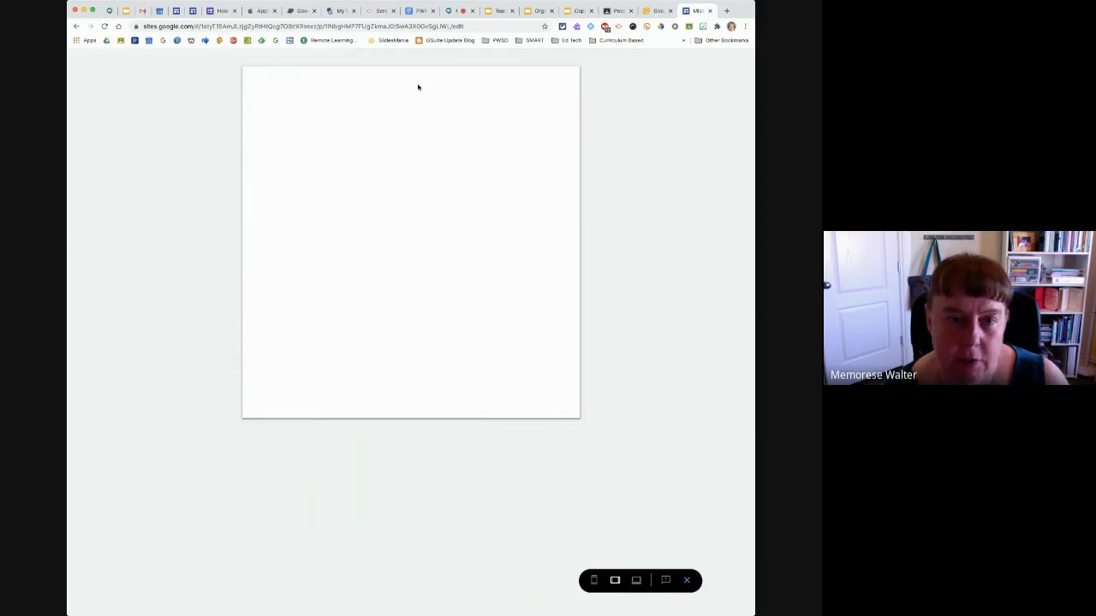
{"action": "left_click", "coordinate": [421, 84]}
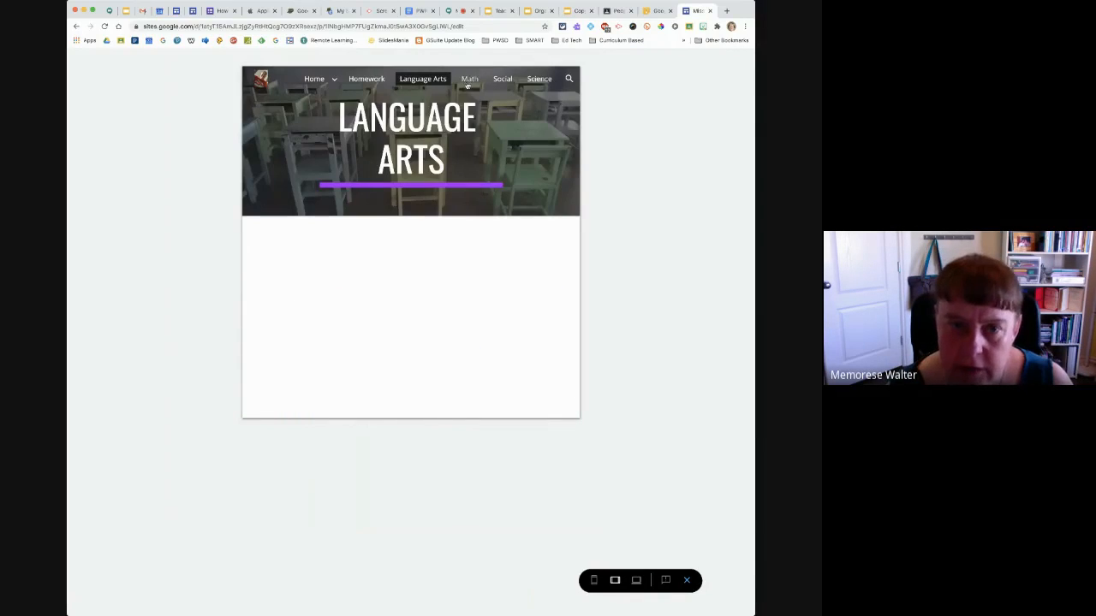
Switch the preview to phone size and go to the Home page through the site navigation
{"action": "left_click", "coordinate": [593, 581]}
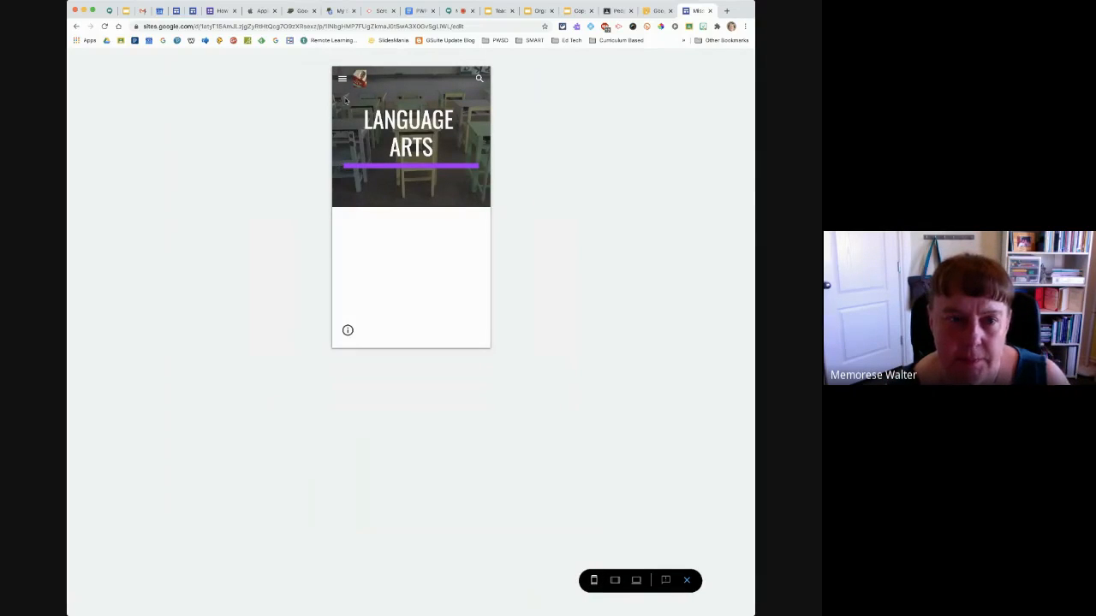
{"action": "left_click", "coordinate": [342, 80]}
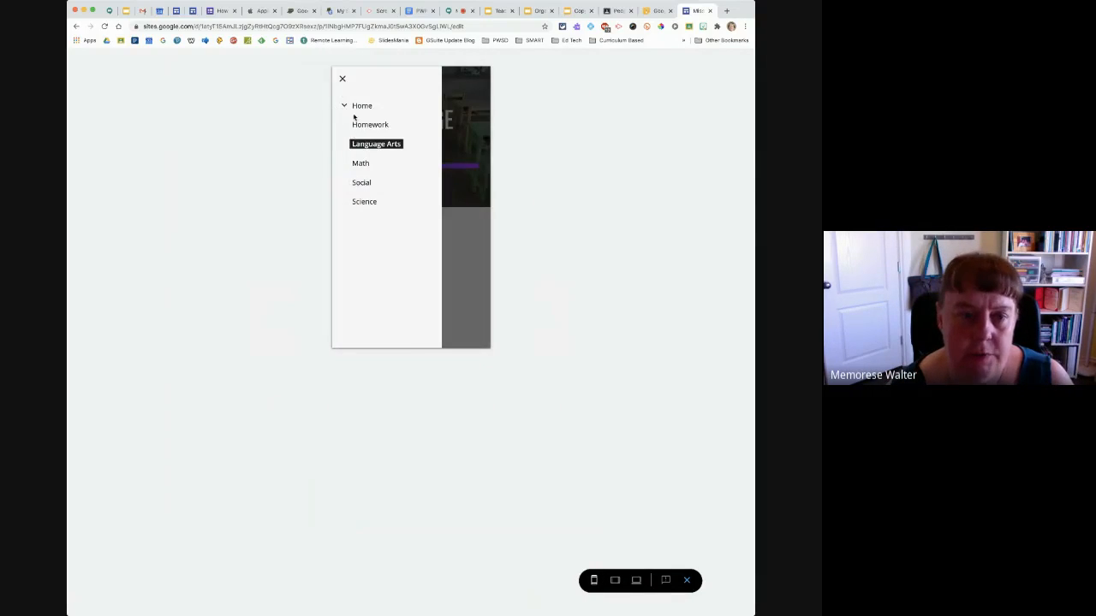
{"action": "left_click", "coordinate": [360, 106]}
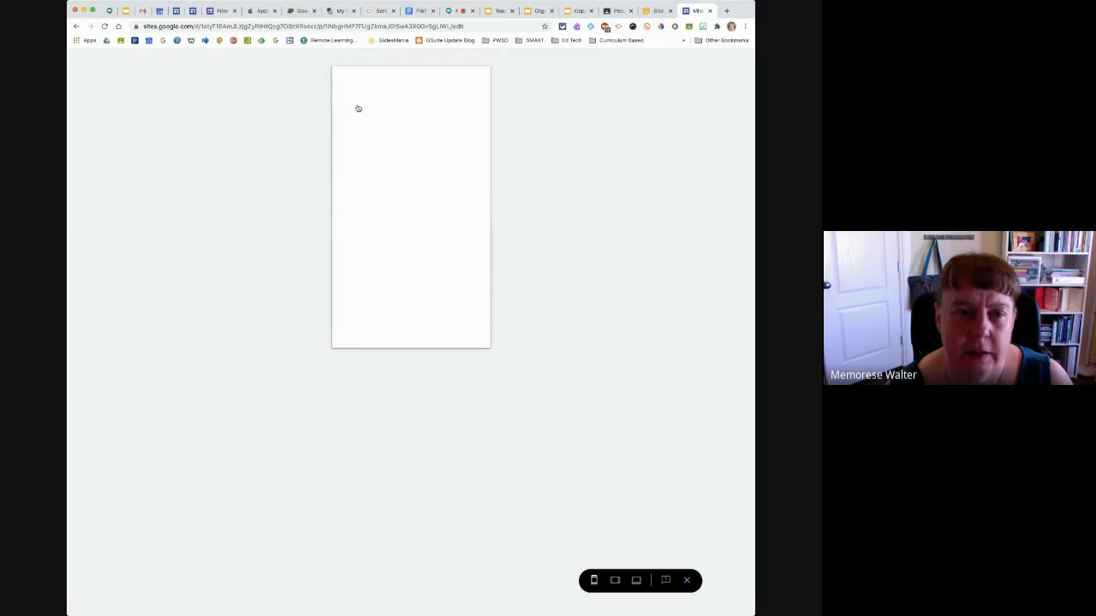
Open the Contact Info page in the phone-size preview and look through its content
{"action": "left_click", "coordinate": [342, 80]}
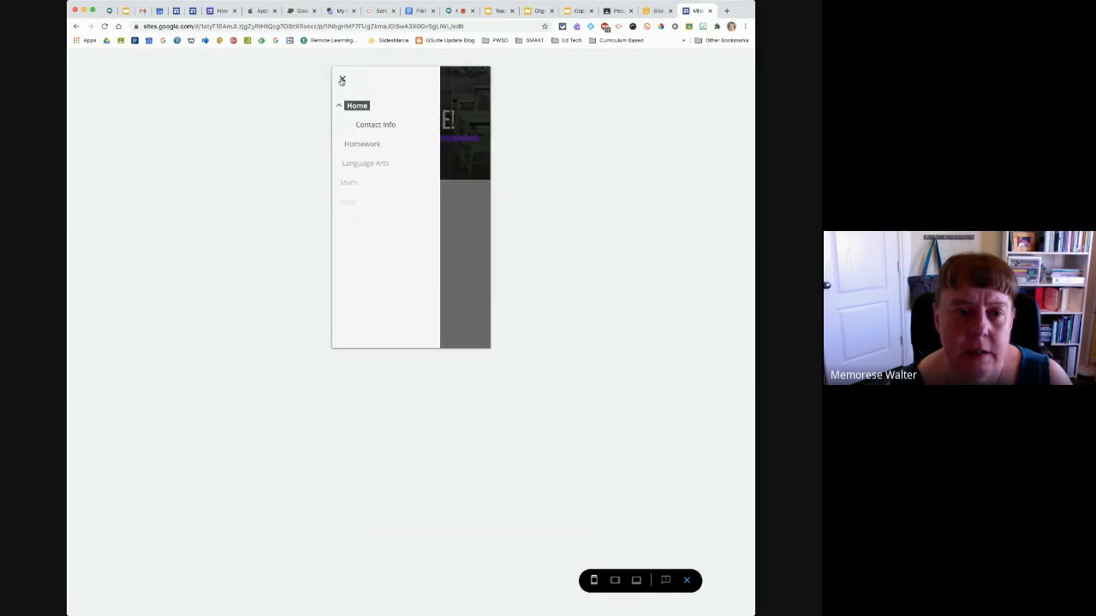
{"action": "left_click", "coordinate": [388, 124]}
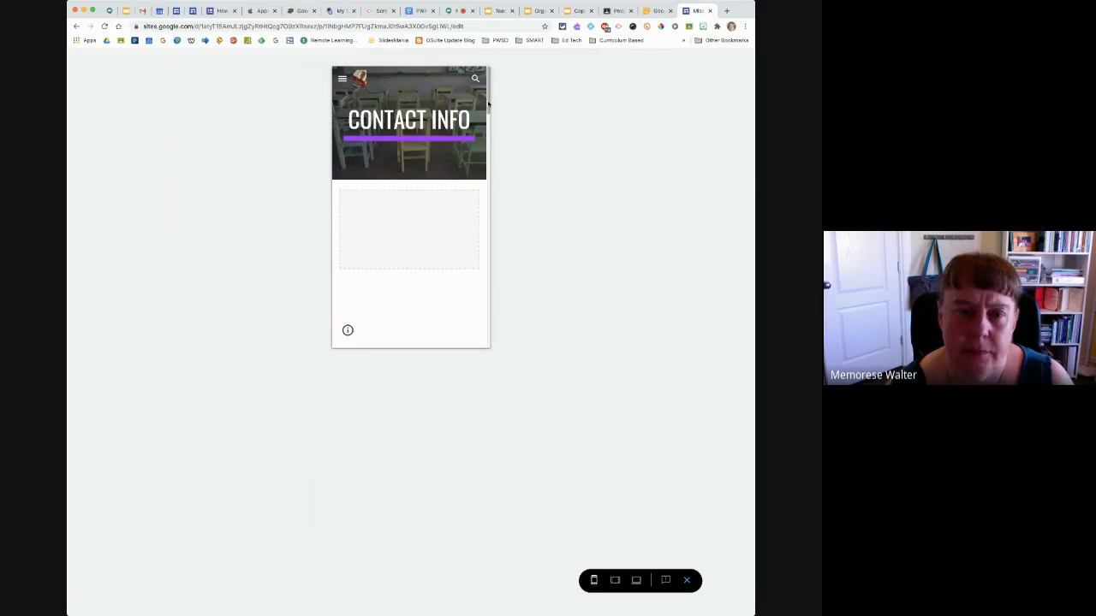
{"action": "left_click_drag", "start_coordinate": [488, 103], "coordinate": [475, 186]}
{"action": "scroll", "coordinate": [475, 186], "scroll_direction": "down", "scroll_amount": 3}
{"action": "scroll", "coordinate": [447, 209], "scroll_direction": "up", "scroll_amount": 4}
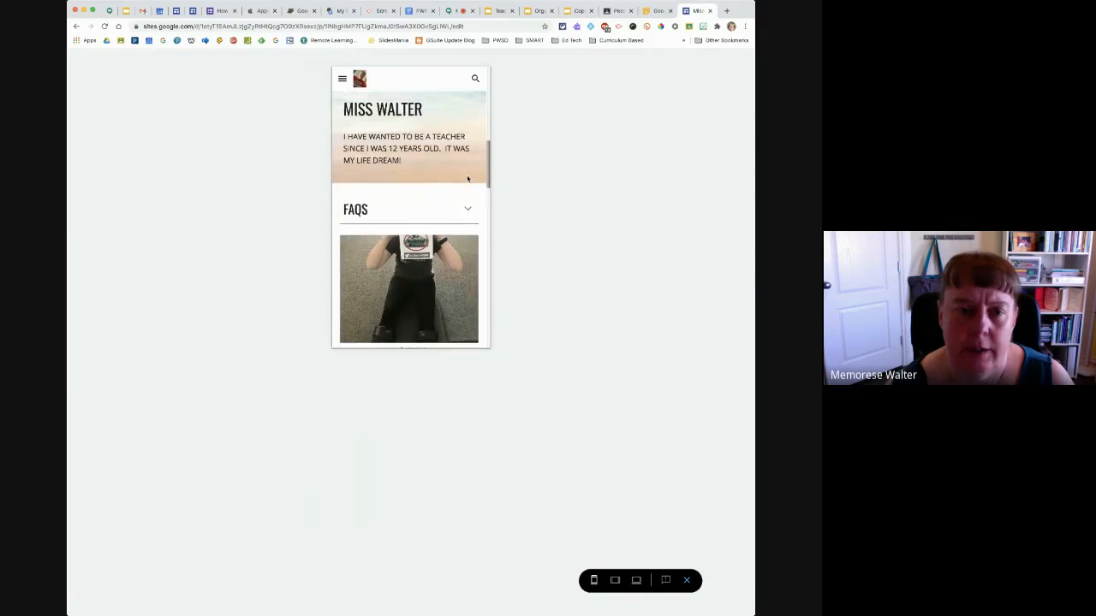
Expand the FAQs section in the phone preview, check the rest of the page down to the directions text, and exit the preview
{"action": "left_click", "coordinate": [468, 209]}
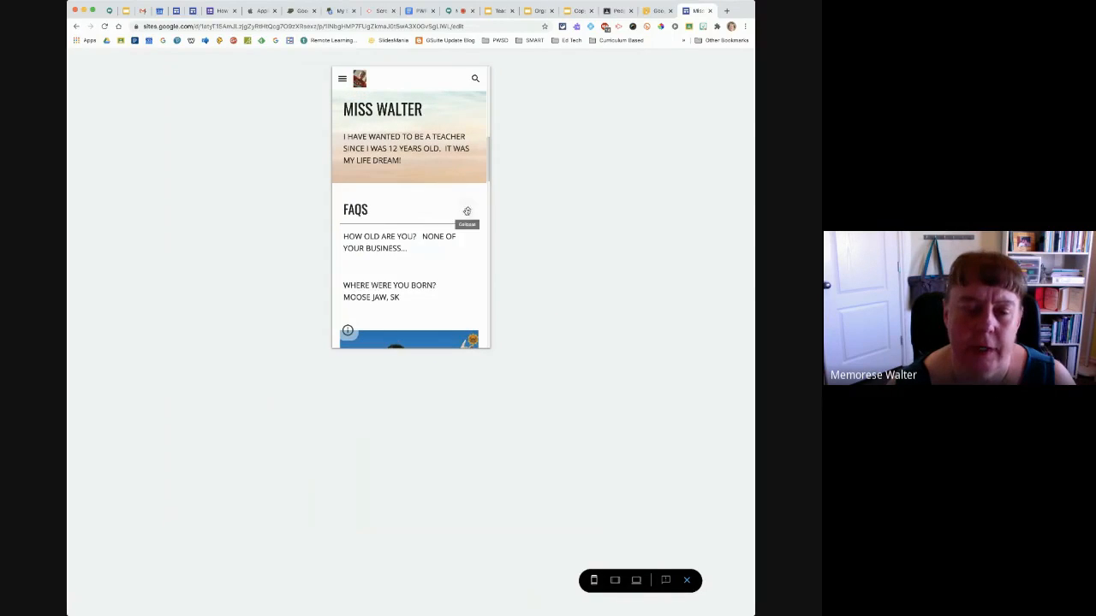
{"action": "left_click_drag", "start_coordinate": [488, 179], "coordinate": [482, 222]}
{"action": "scroll", "coordinate": [482, 222], "scroll_direction": "down", "scroll_amount": 5}
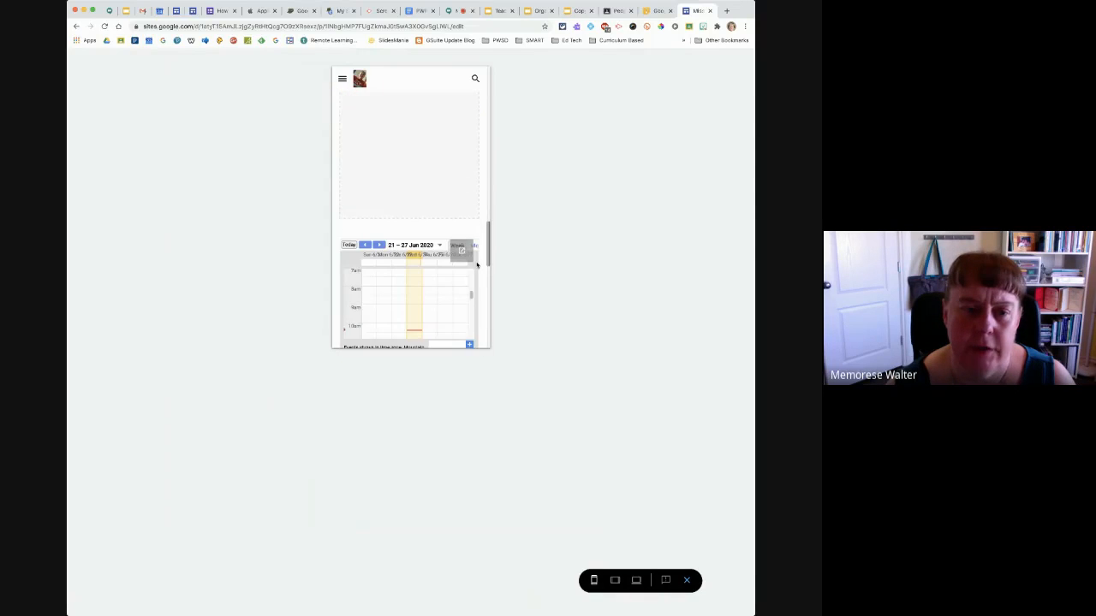
{"action": "scroll", "coordinate": [475, 270], "scroll_direction": "down", "scroll_amount": 10}
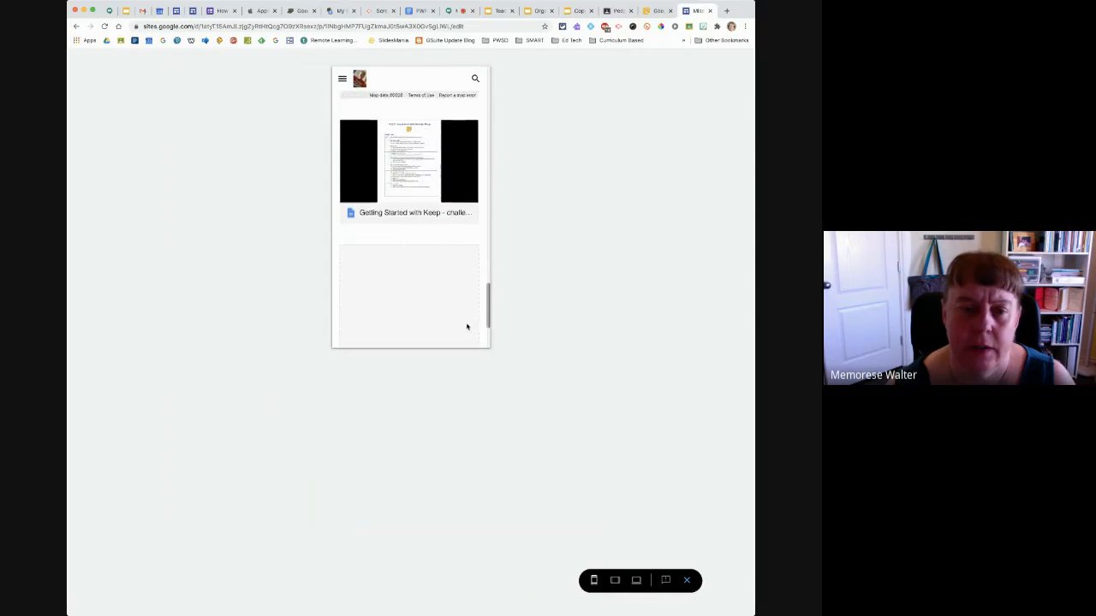
{"action": "scroll", "coordinate": [466, 336], "scroll_direction": "down", "scroll_amount": 2}
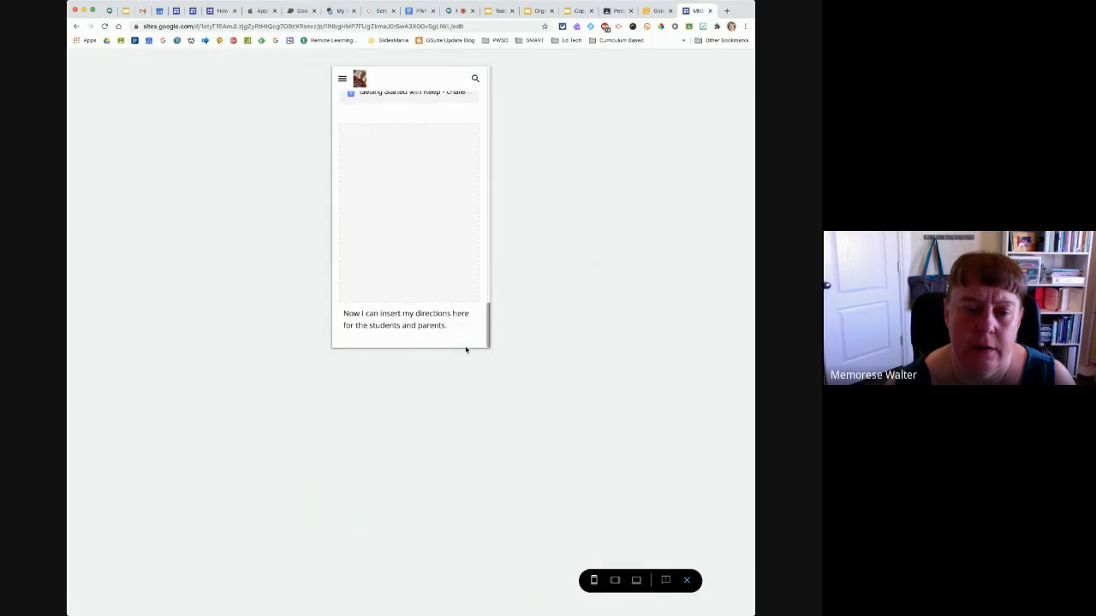
{"action": "scroll", "coordinate": [466, 343], "scroll_direction": "up", "scroll_amount": 2}
{"action": "scroll", "coordinate": [470, 329], "scroll_direction": "down", "scroll_amount": 2}
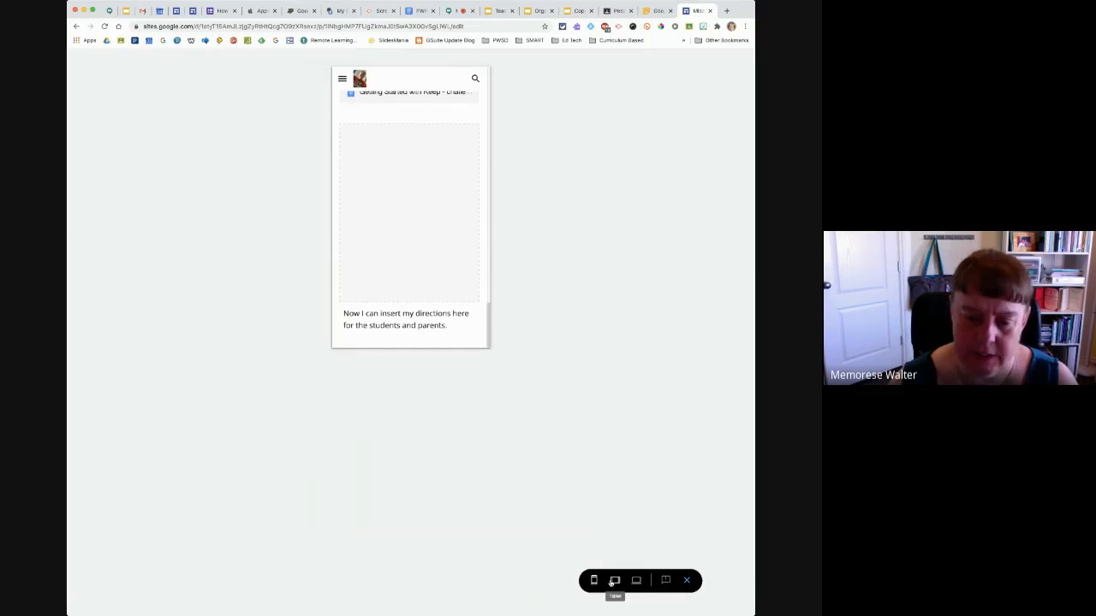
{"action": "left_click", "coordinate": [687, 580]}
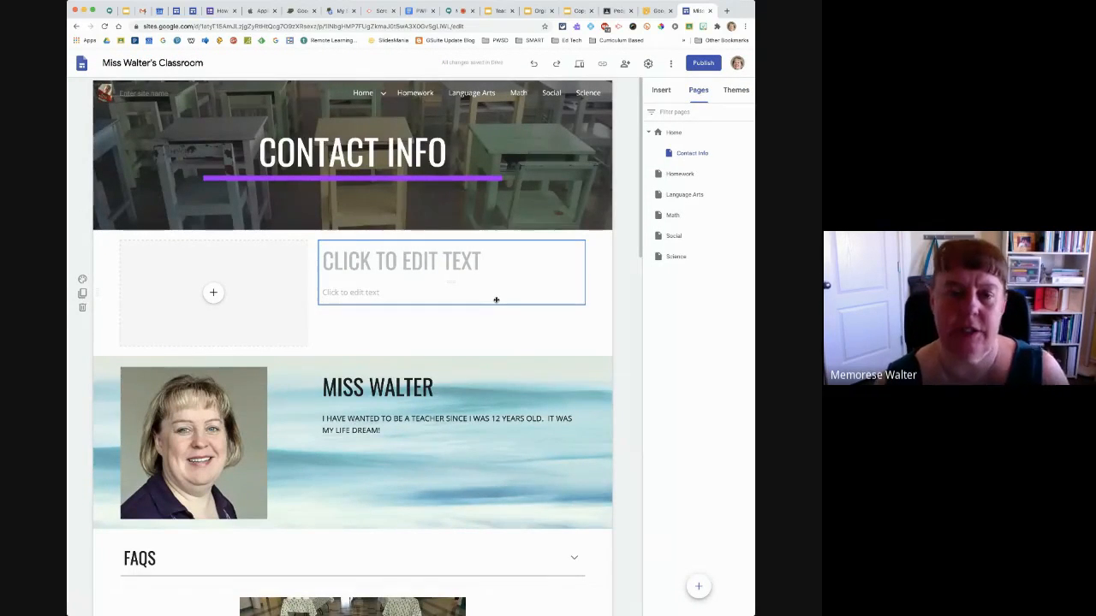
Switch the site's navigation mode to Side in the site settings and try out the side menu on the page
{"action": "mouse_move", "coordinate": [483, 197]}
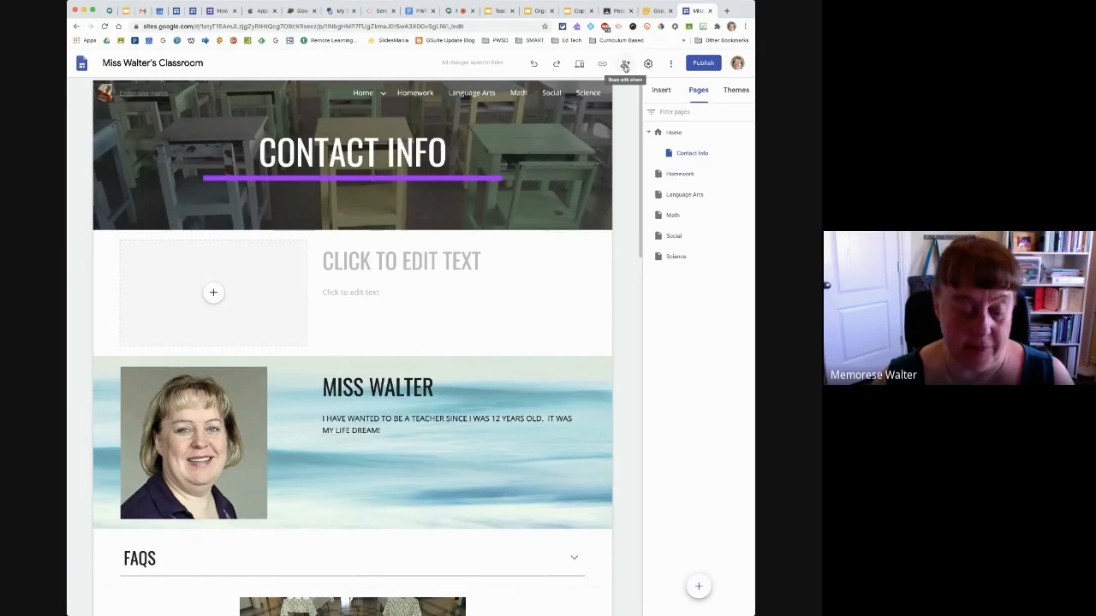
{"action": "left_click", "coordinate": [649, 66]}
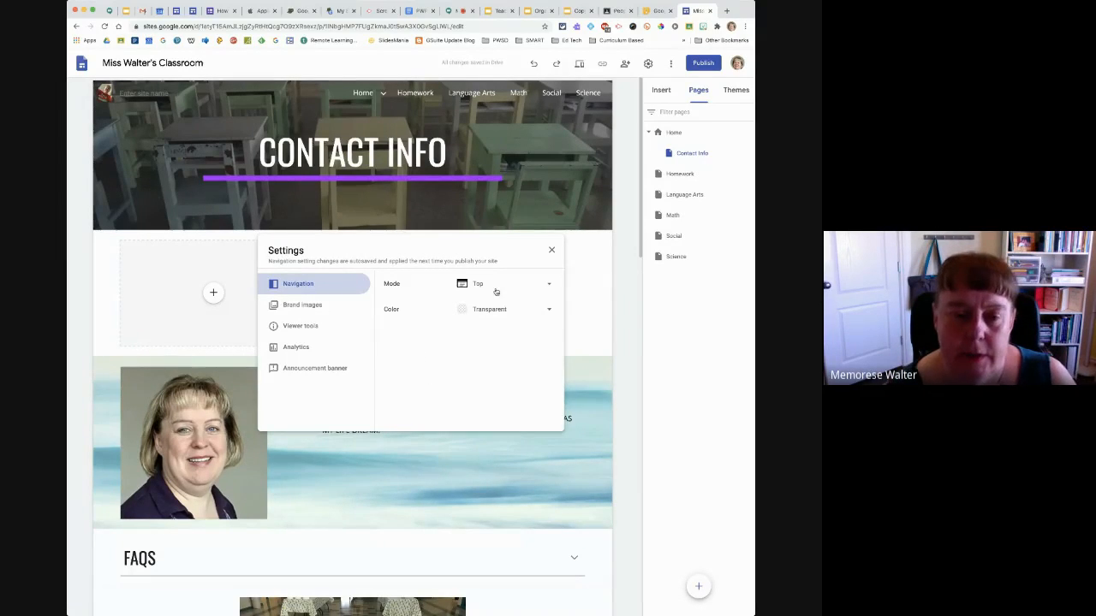
{"action": "left_click", "coordinate": [548, 288]}
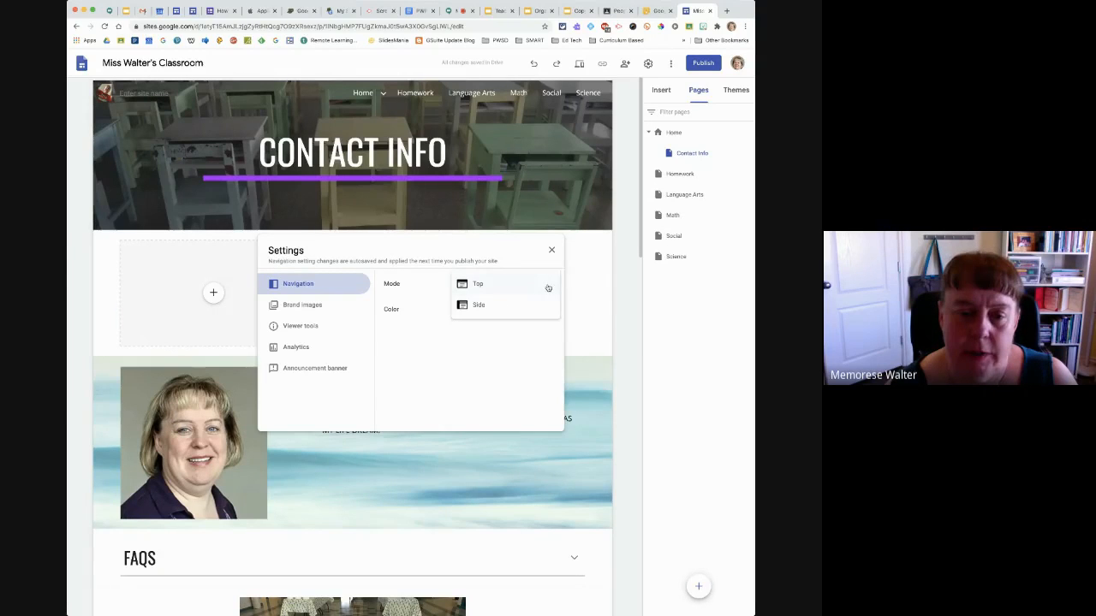
{"action": "left_click", "coordinate": [531, 309]}
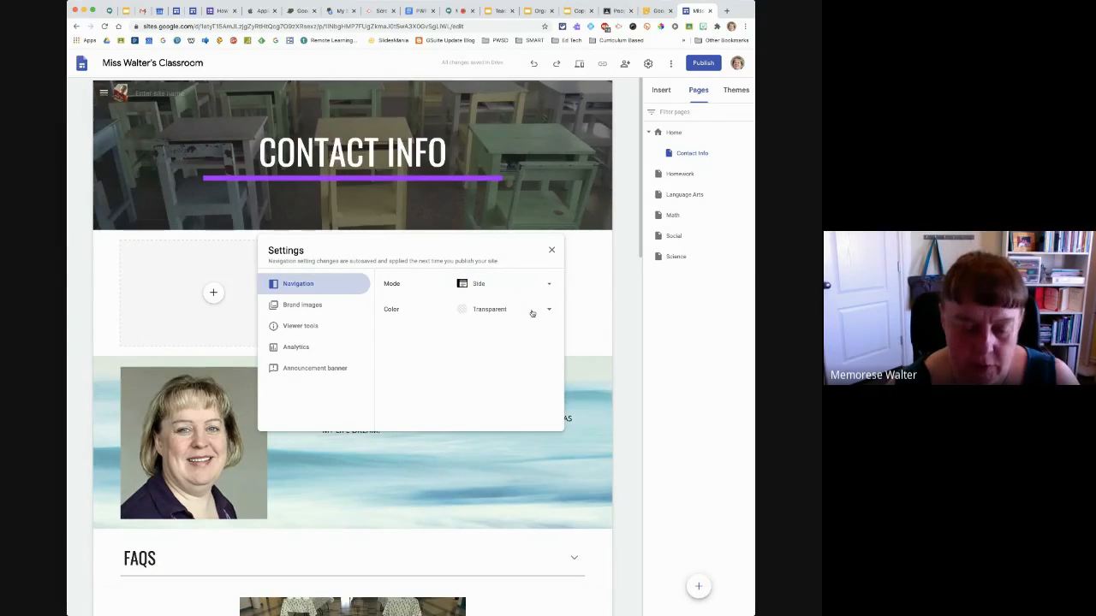
{"action": "left_click", "coordinate": [102, 97]}
{"action": "left_click", "coordinate": [102, 97]}
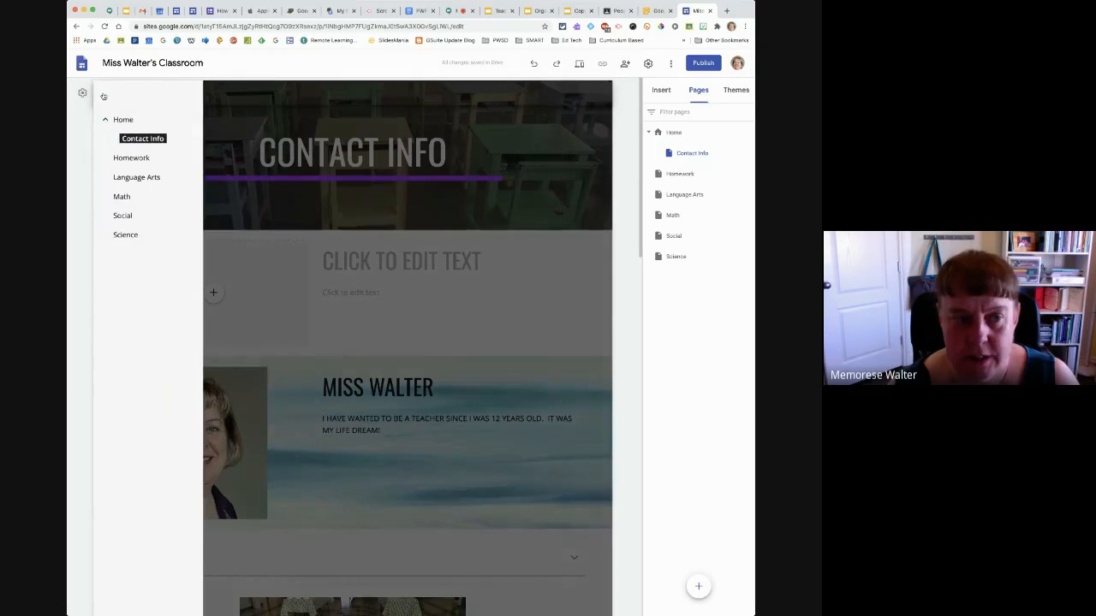
{"action": "left_click", "coordinate": [221, 95]}
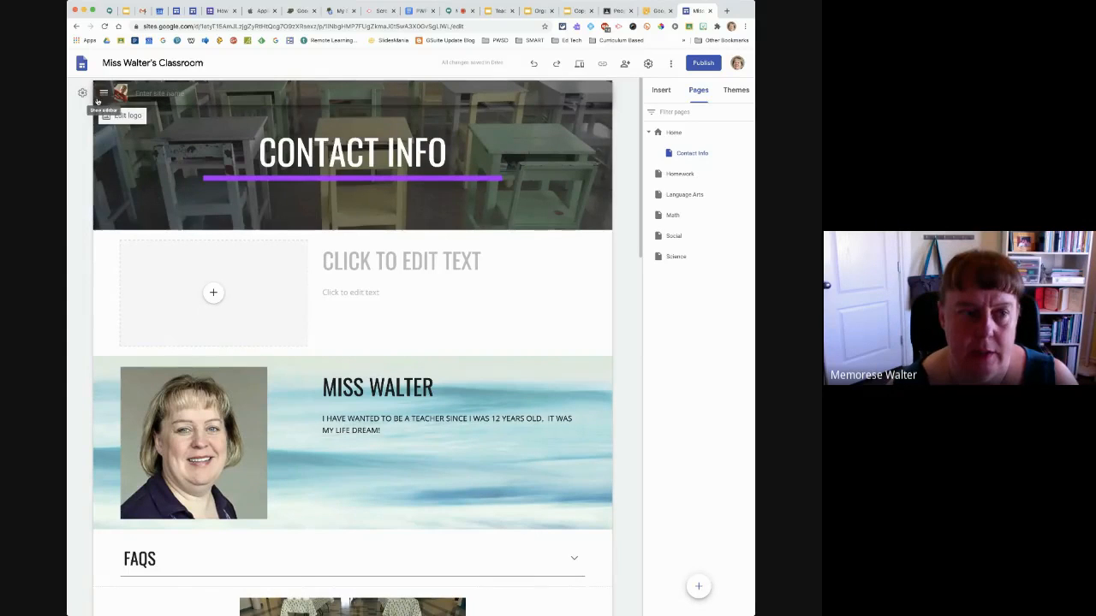
Set the site's navigation mode back to Top
{"action": "left_click", "coordinate": [648, 64]}
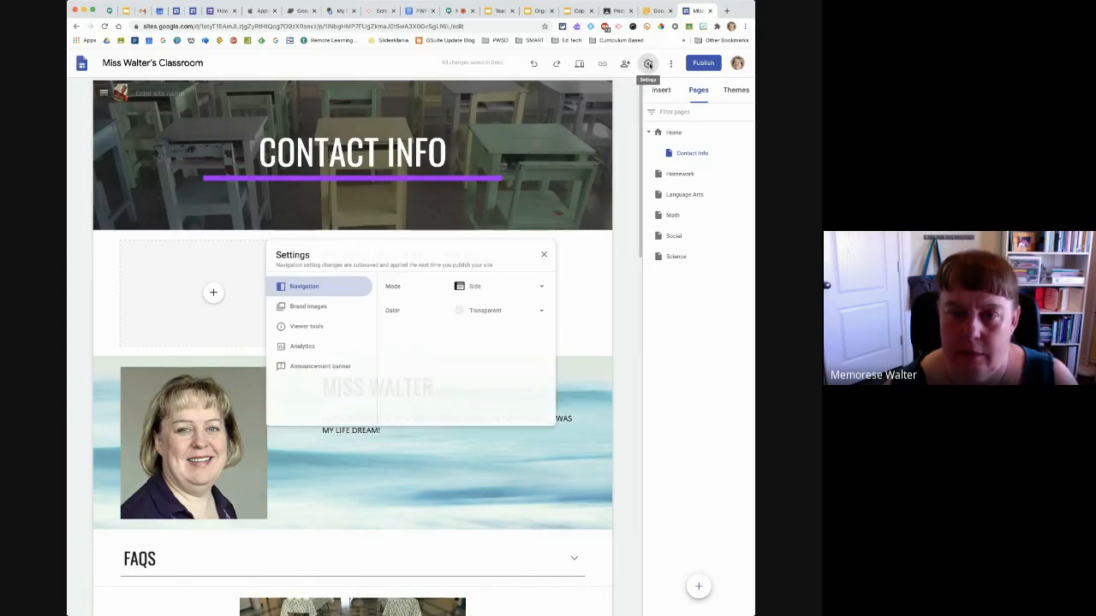
{"action": "left_click", "coordinate": [548, 286]}
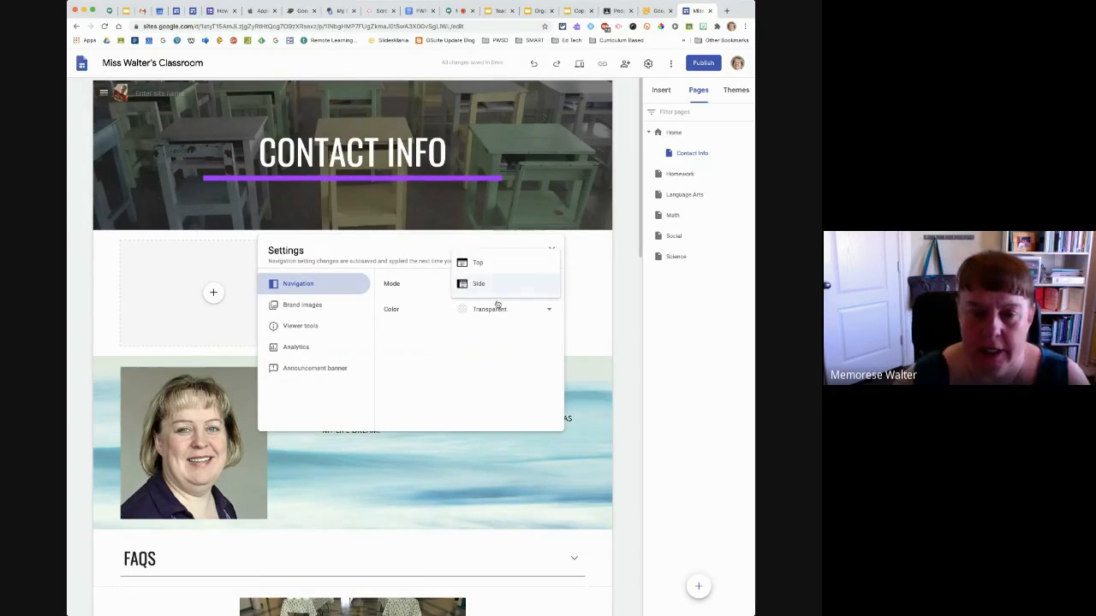
{"action": "left_click", "coordinate": [506, 268]}
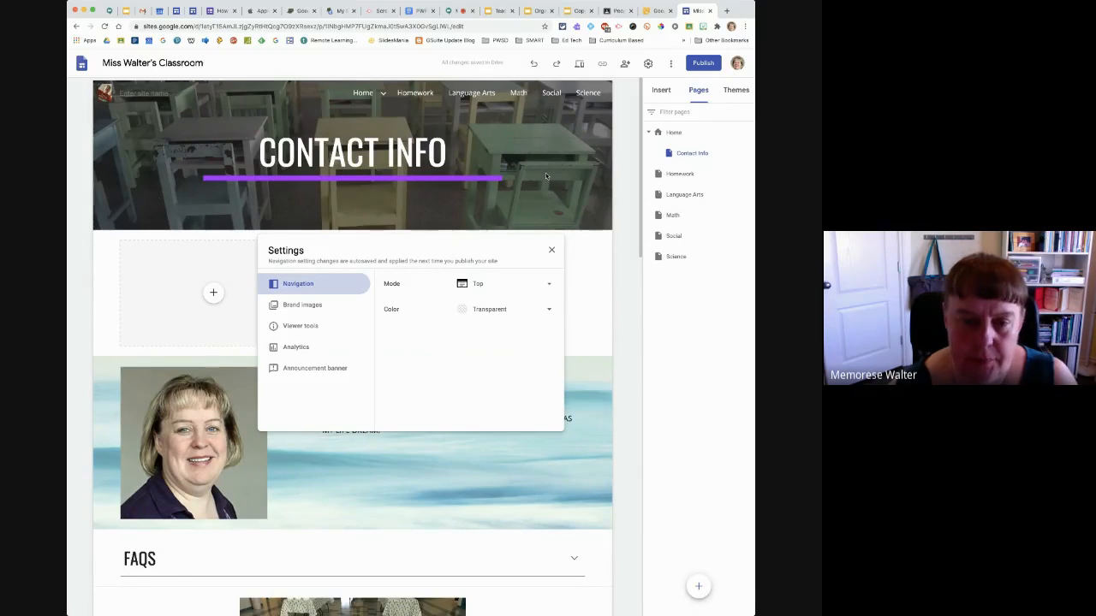
Try the White and Black navigation colors and settle on White for the navigation bar
{"action": "left_click", "coordinate": [548, 312]}
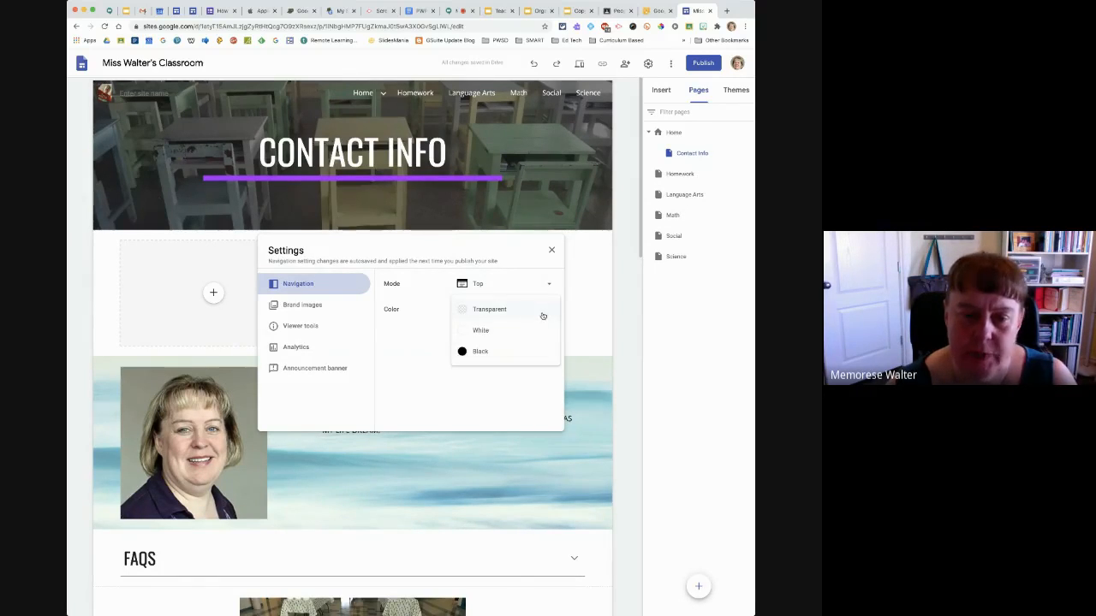
{"action": "left_click", "coordinate": [518, 333]}
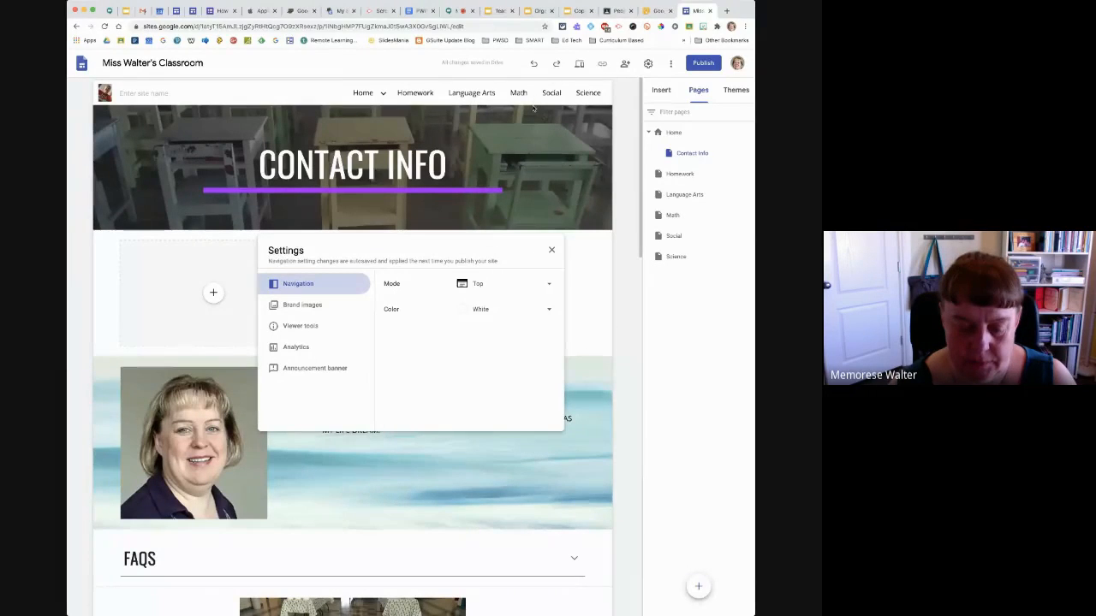
{"action": "left_click", "coordinate": [521, 312]}
{"action": "left_click", "coordinate": [521, 329]}
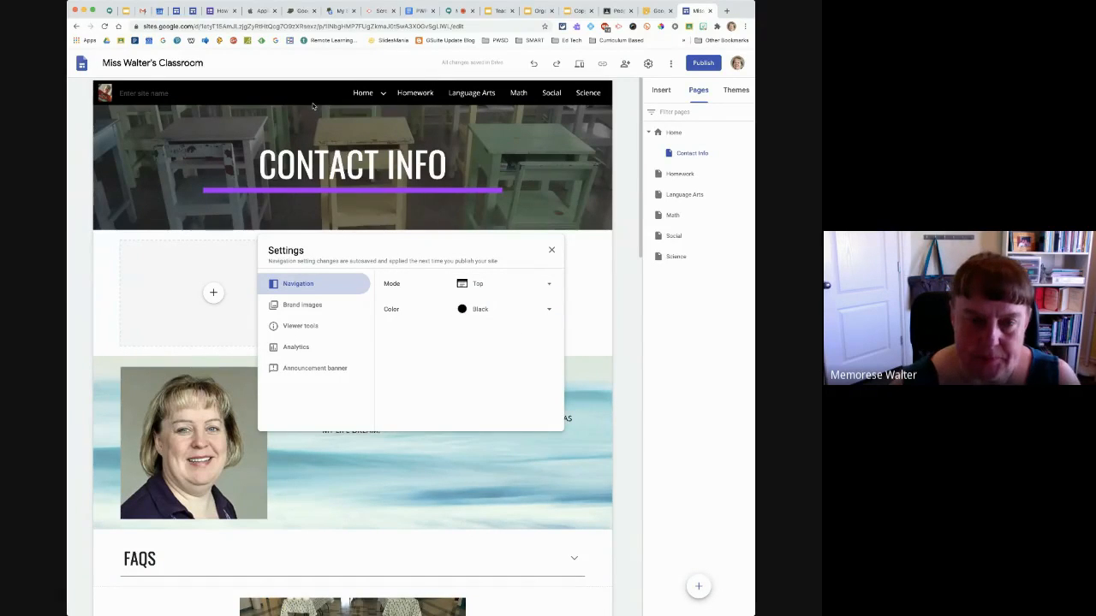
{"action": "left_click", "coordinate": [549, 311]}
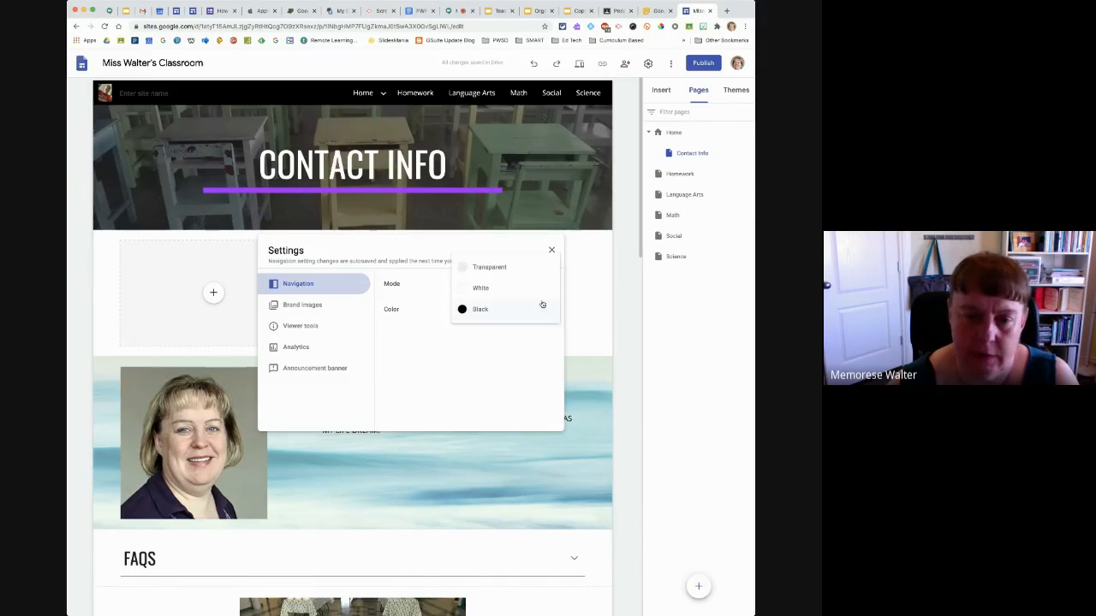
{"action": "left_click", "coordinate": [529, 288]}
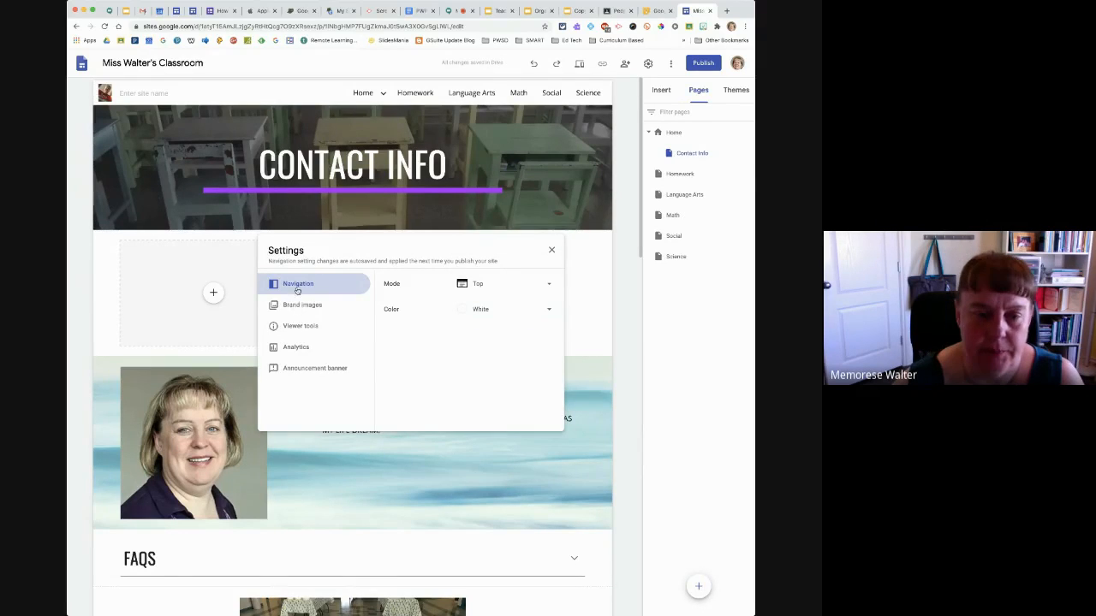
Review the site's brand image, viewer tools and analytics settings, including the logo and favicon options
{"action": "left_click", "coordinate": [300, 309]}
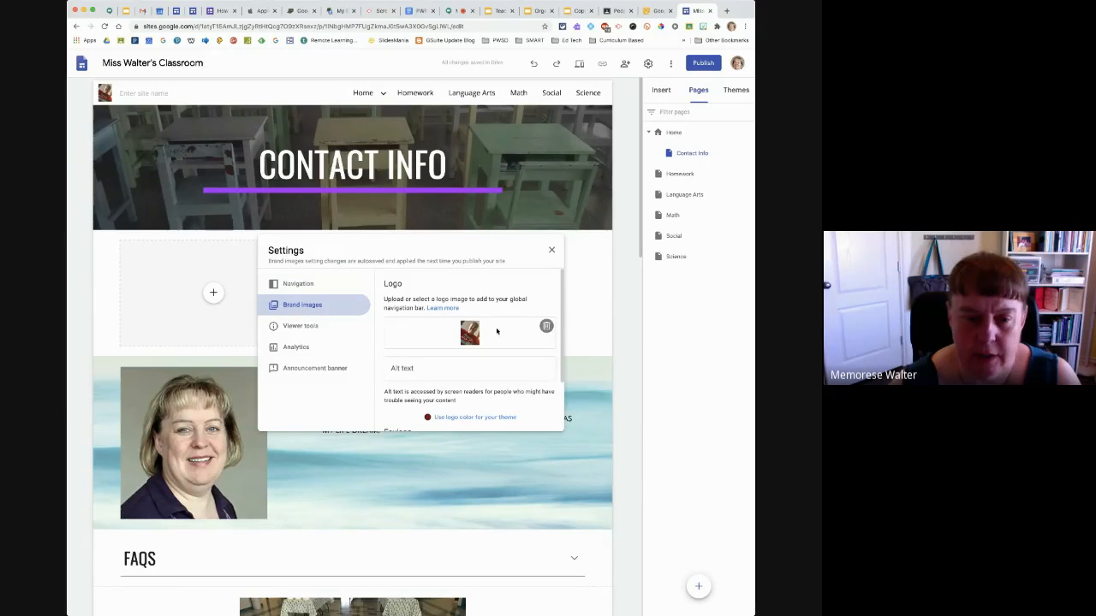
{"action": "scroll", "coordinate": [514, 360], "scroll_direction": "down", "scroll_amount": 2}
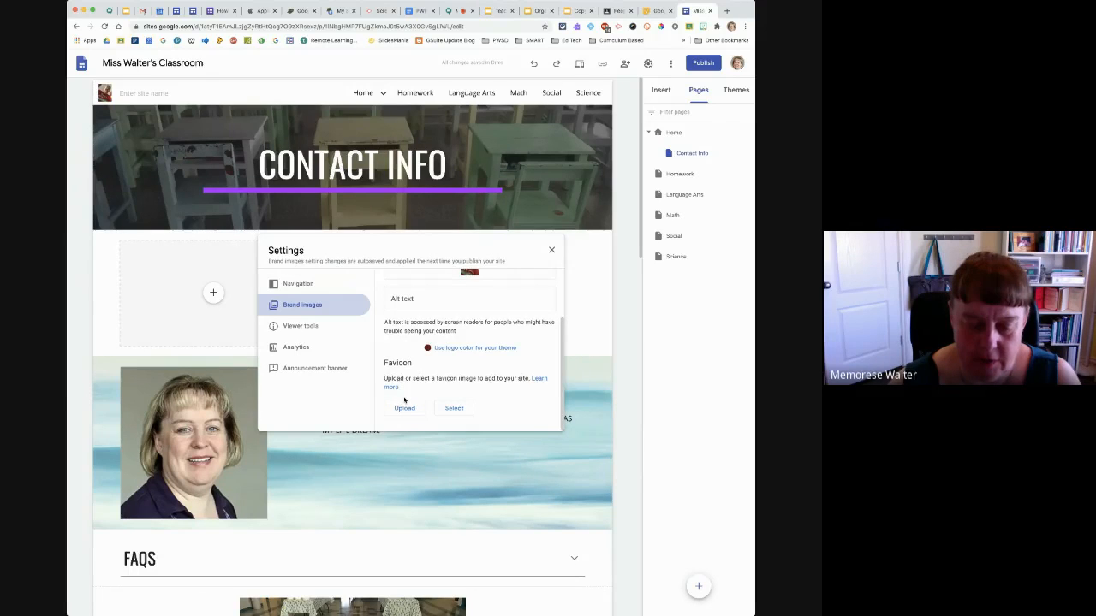
{"action": "scroll", "coordinate": [418, 412], "scroll_direction": "up", "scroll_amount": 2}
{"action": "scroll", "coordinate": [414, 400], "scroll_direction": "down", "scroll_amount": 1}
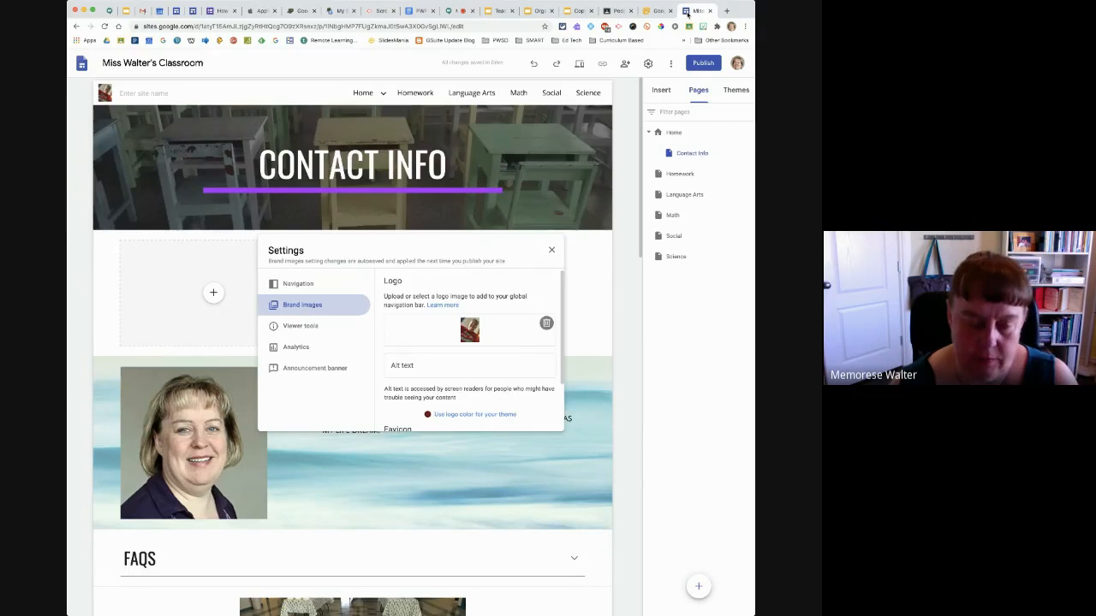
{"action": "left_click", "coordinate": [299, 327]}
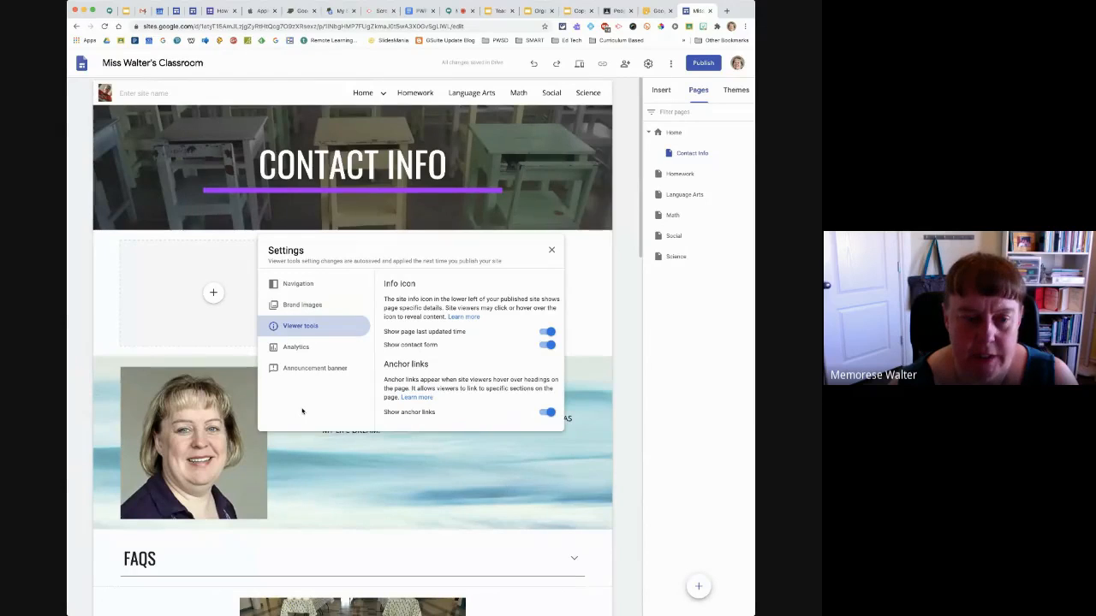
{"action": "left_click", "coordinate": [295, 349]}
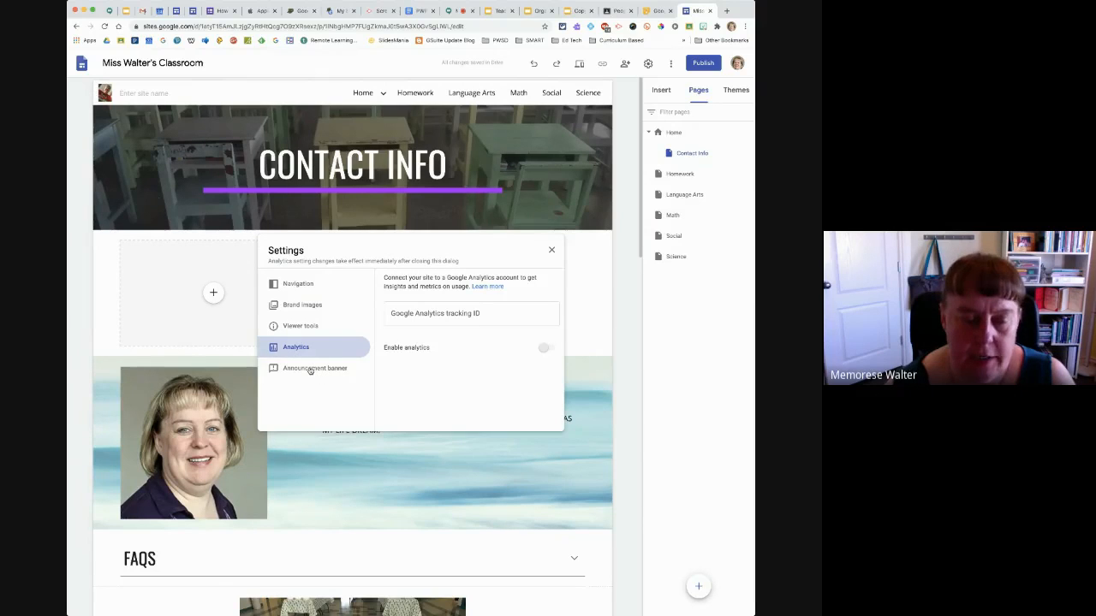
Turn on the site's announcement banner and set its banner color to green
{"action": "left_click", "coordinate": [310, 371]}
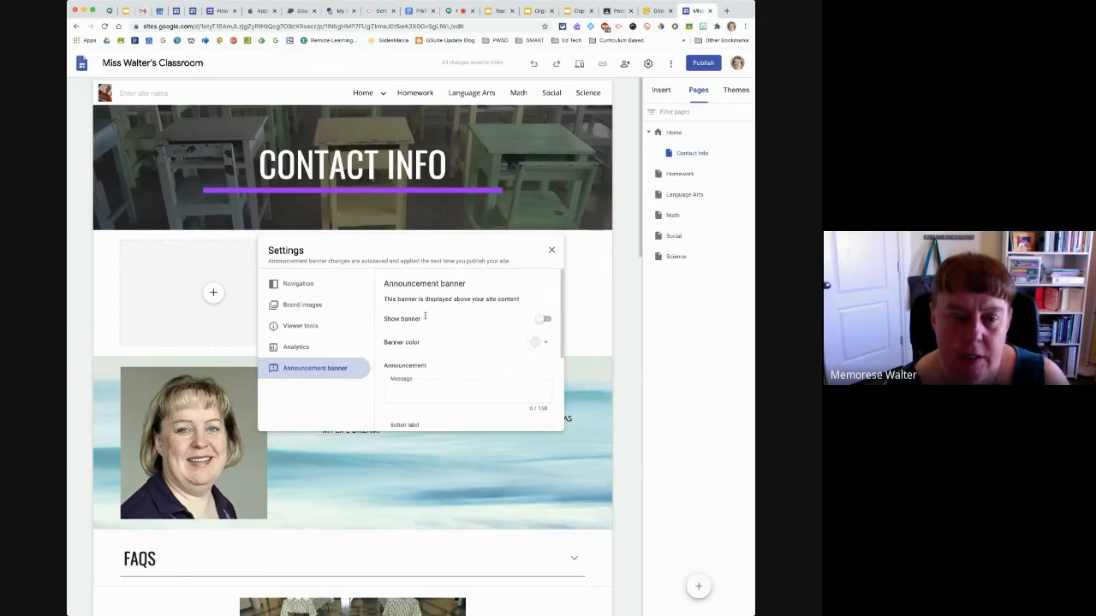
{"action": "left_click", "coordinate": [546, 319]}
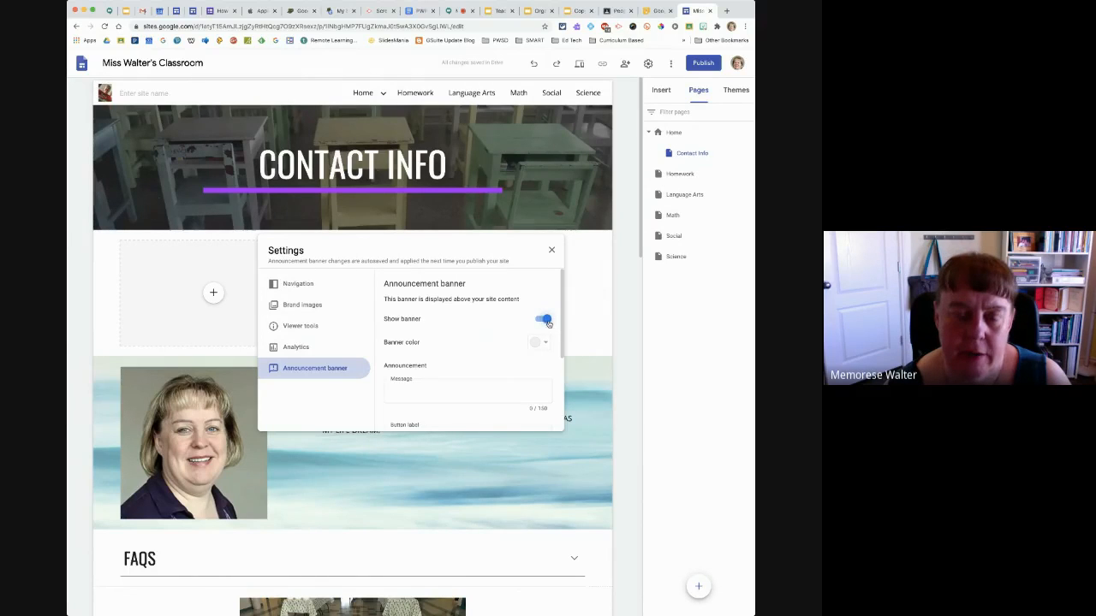
{"action": "left_click", "coordinate": [543, 344]}
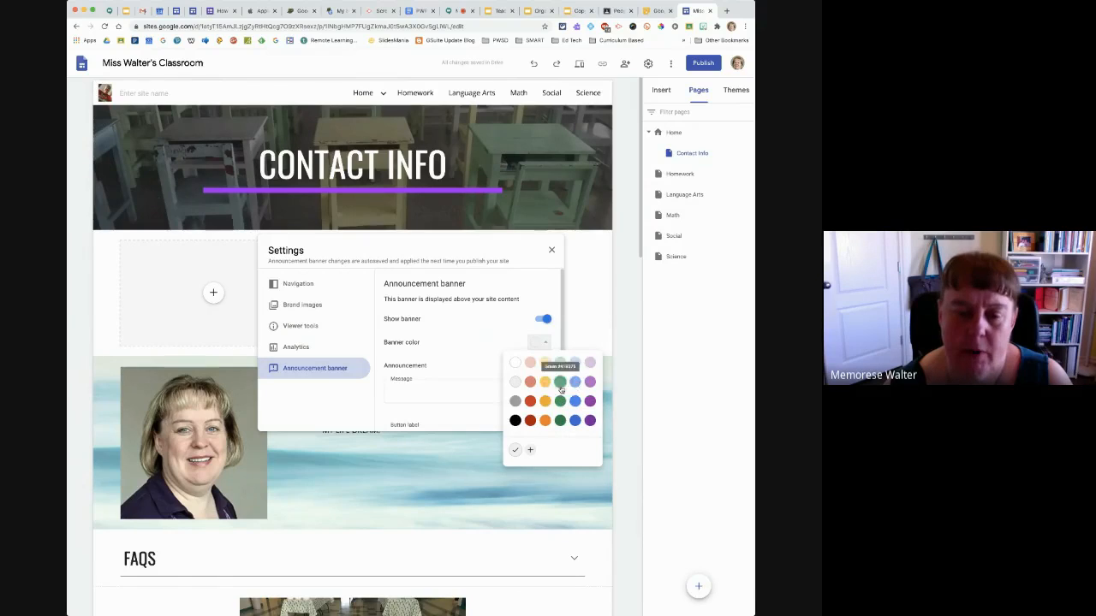
{"action": "left_click", "coordinate": [560, 401]}
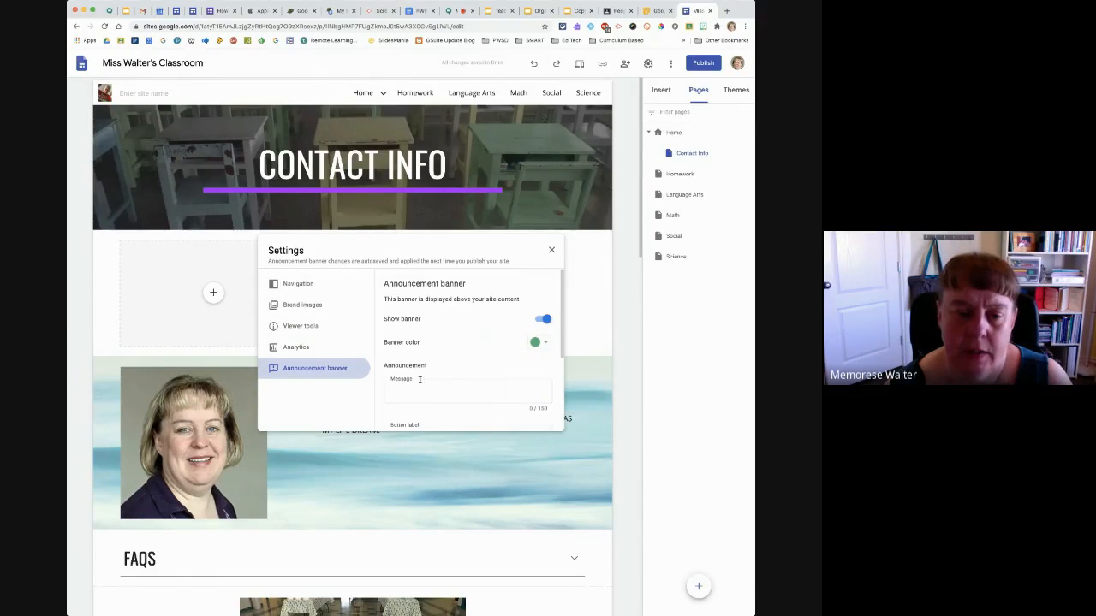
Write the announcement banner message "Final Exam this Friday, June 26th!"
{"action": "left_click", "coordinate": [418, 393]}
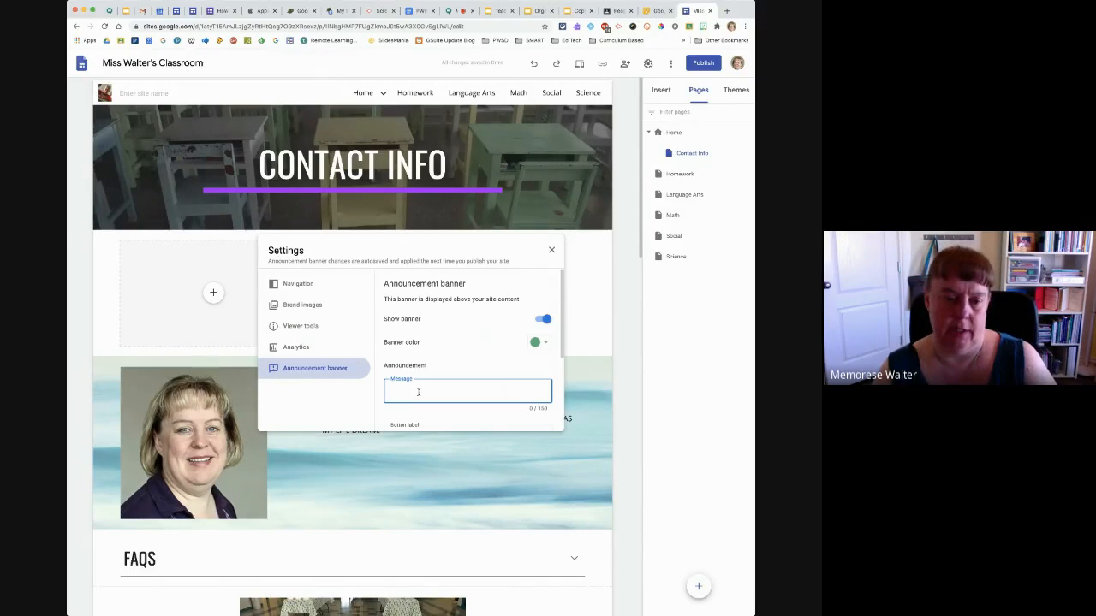
{"action": "type", "text": "Midterm "}
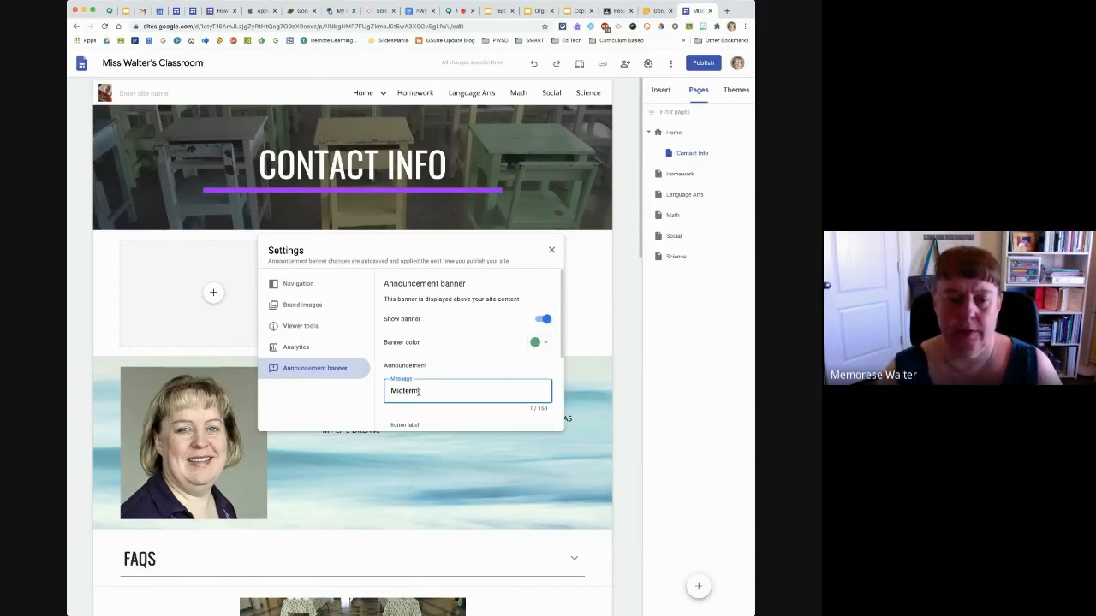
{"action": "type", "text": "Exam th"}
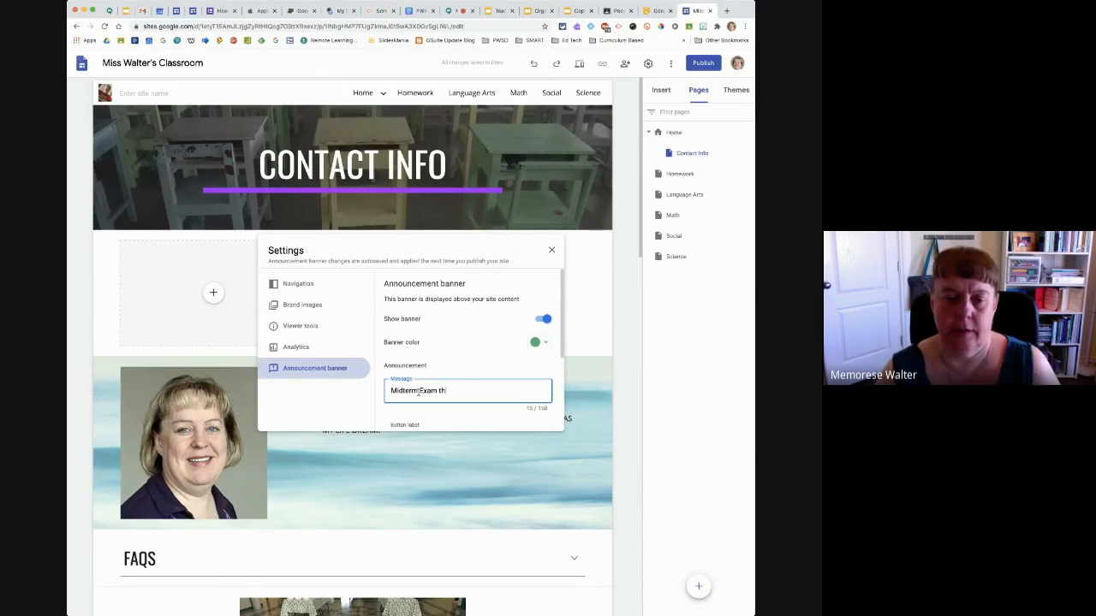
{"action": "type", "text": "is Friday"}
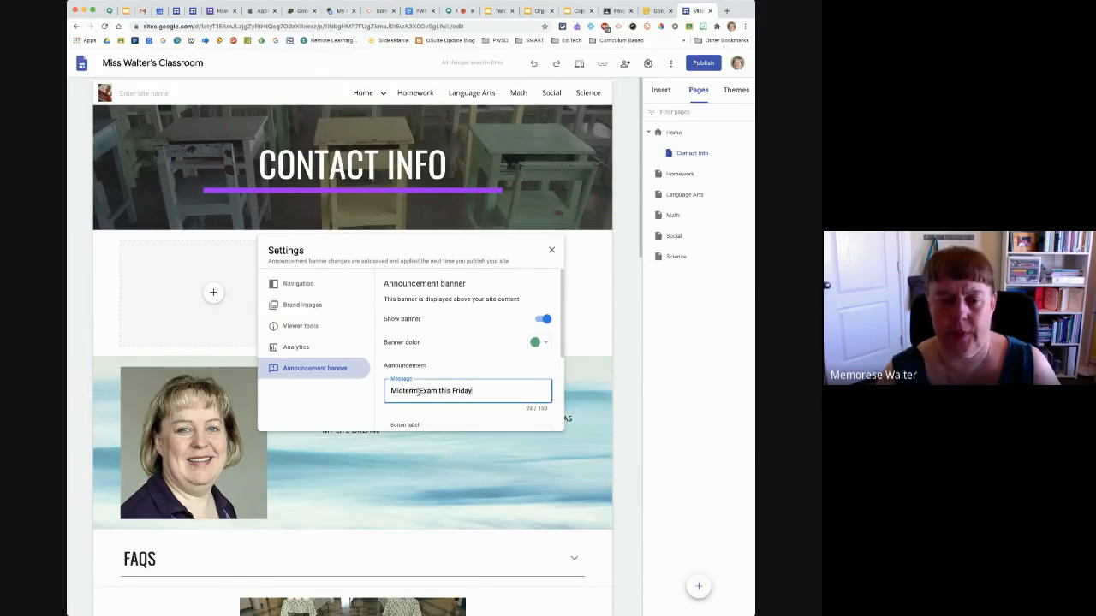
{"action": "type", "text": ", Jun"}
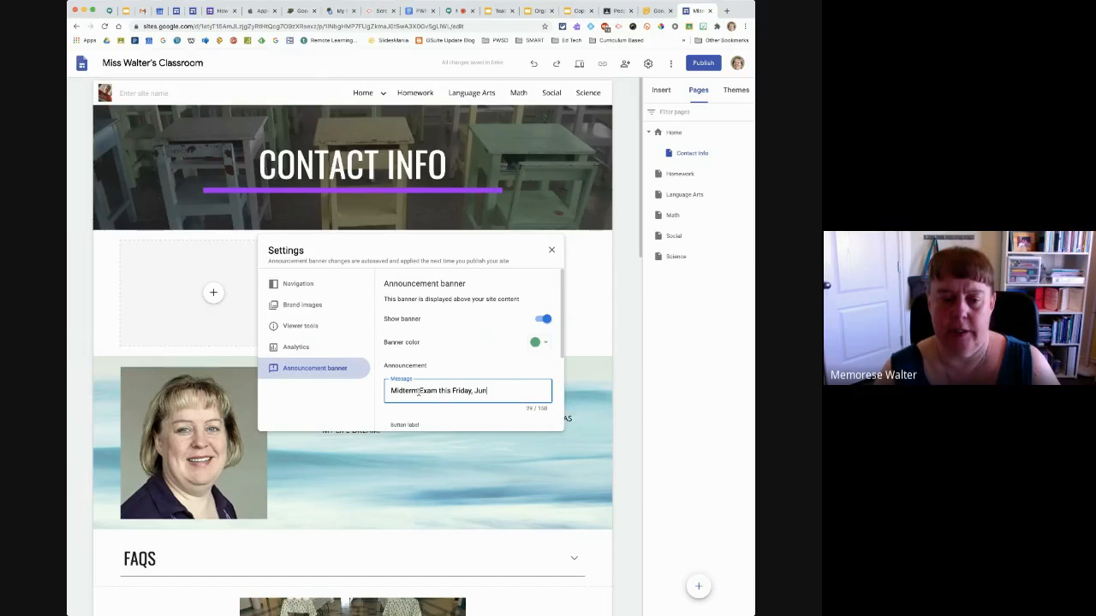
{"action": "type", "text": "e 2"}
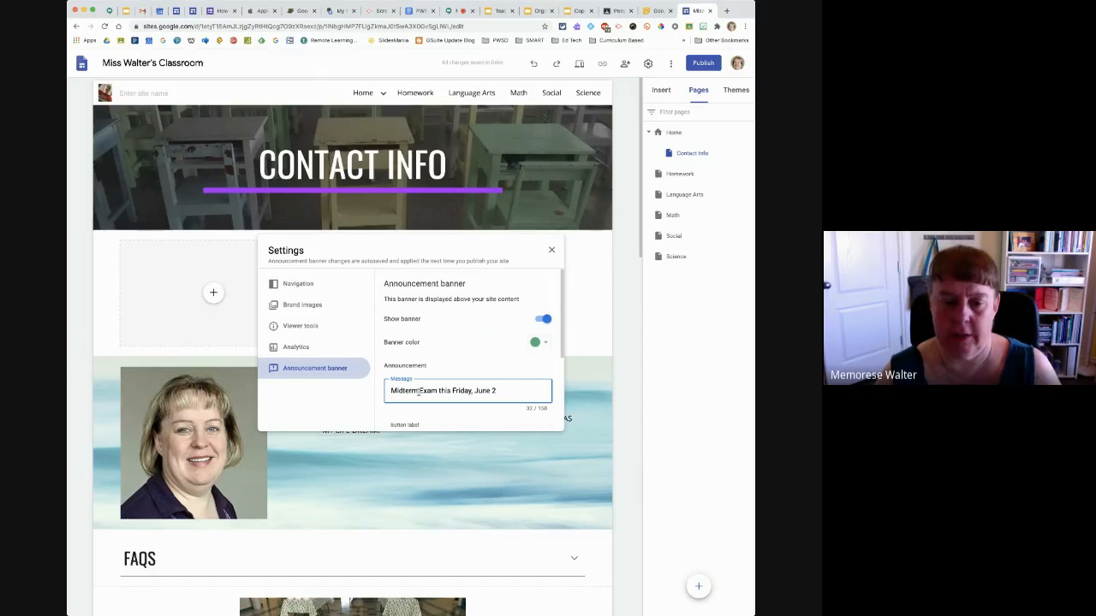
{"action": "type", "text": "9th!"}
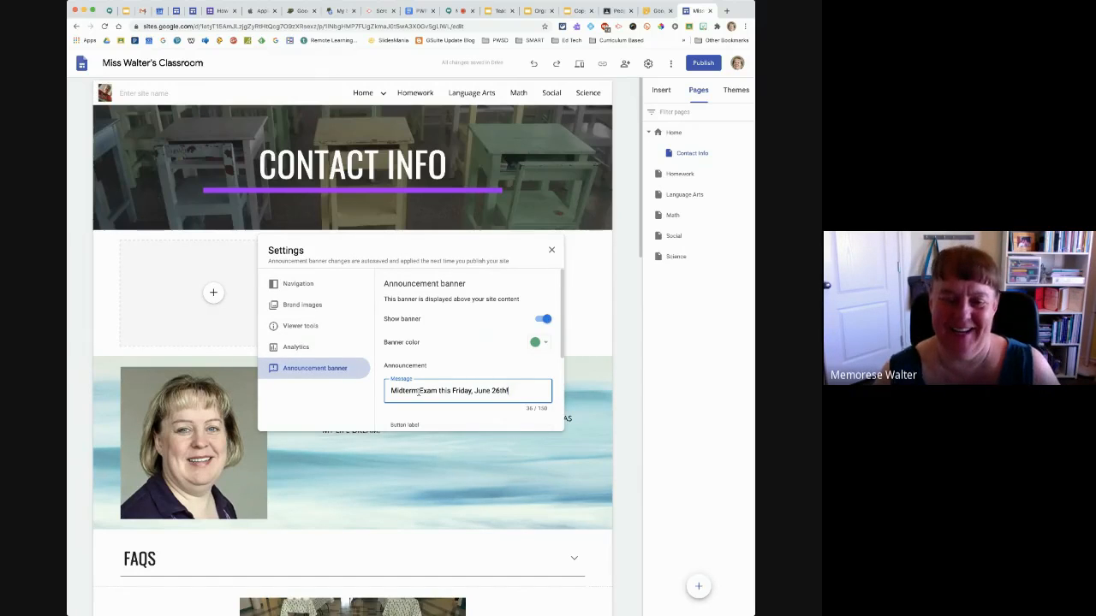
{"action": "double_click", "coordinate": [403, 392]}
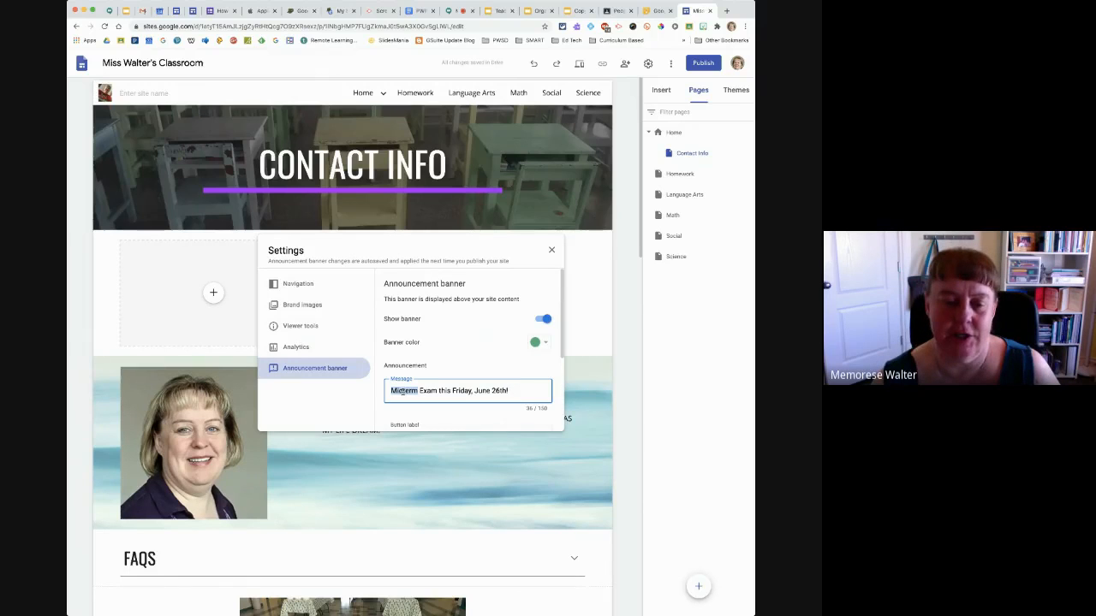
{"action": "type", "text": "Final"}
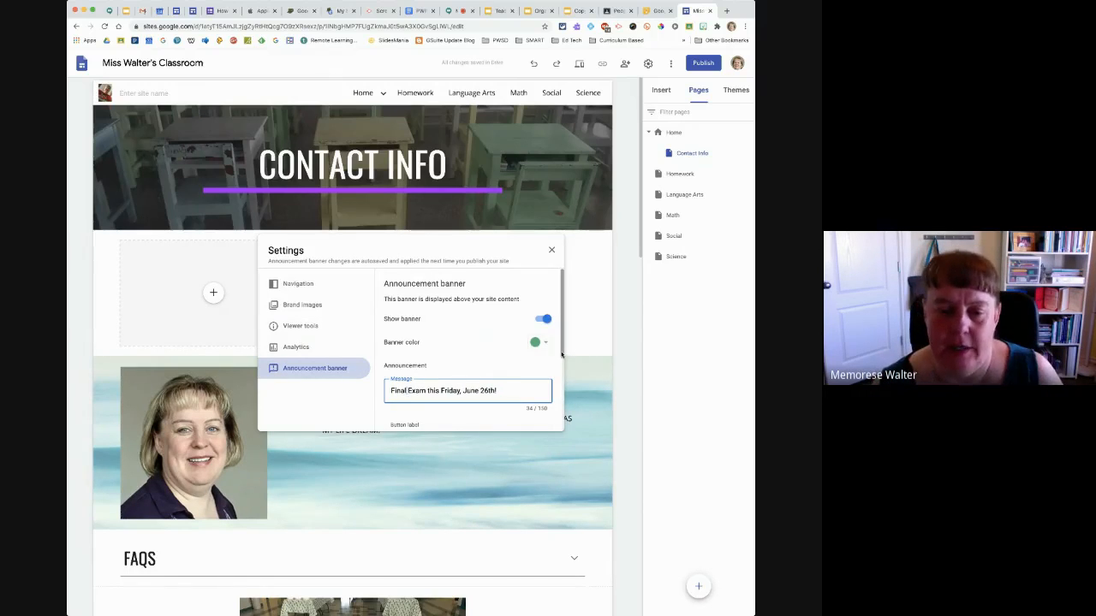
Review the banner's button label, link, open-in-new-tab and visibility options, and close the settings
{"action": "left_click_drag", "start_coordinate": [562, 353], "coordinate": [563, 416]}
{"action": "scroll", "coordinate": [565, 417], "scroll_direction": "up", "scroll_amount": 1}
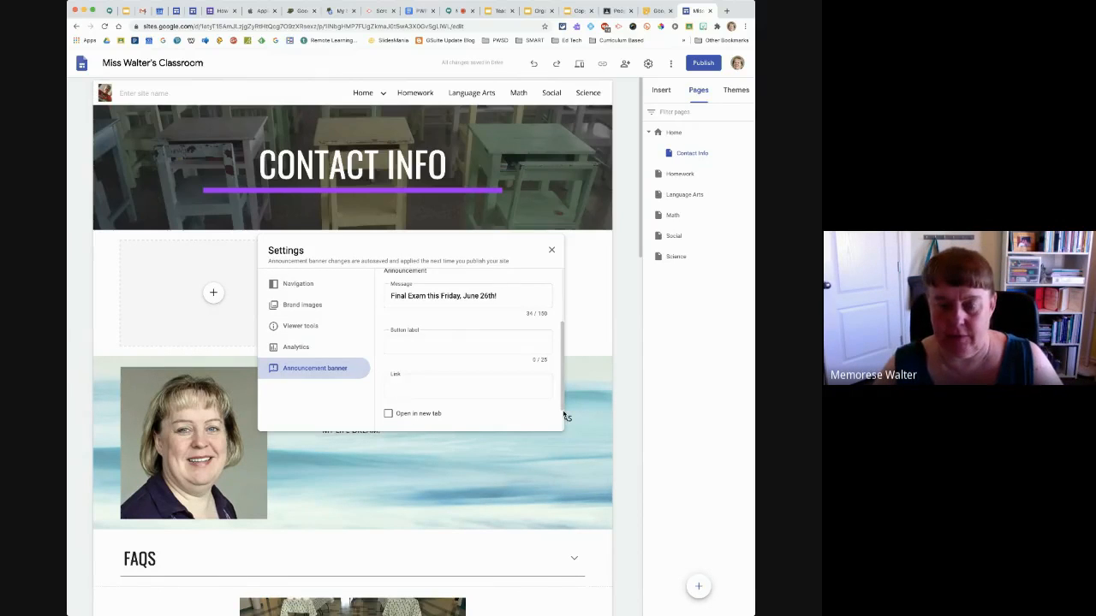
{"action": "scroll", "coordinate": [565, 416], "scroll_direction": "up", "scroll_amount": 3}
{"action": "scroll", "coordinate": [565, 416], "scroll_direction": "down", "scroll_amount": 3}
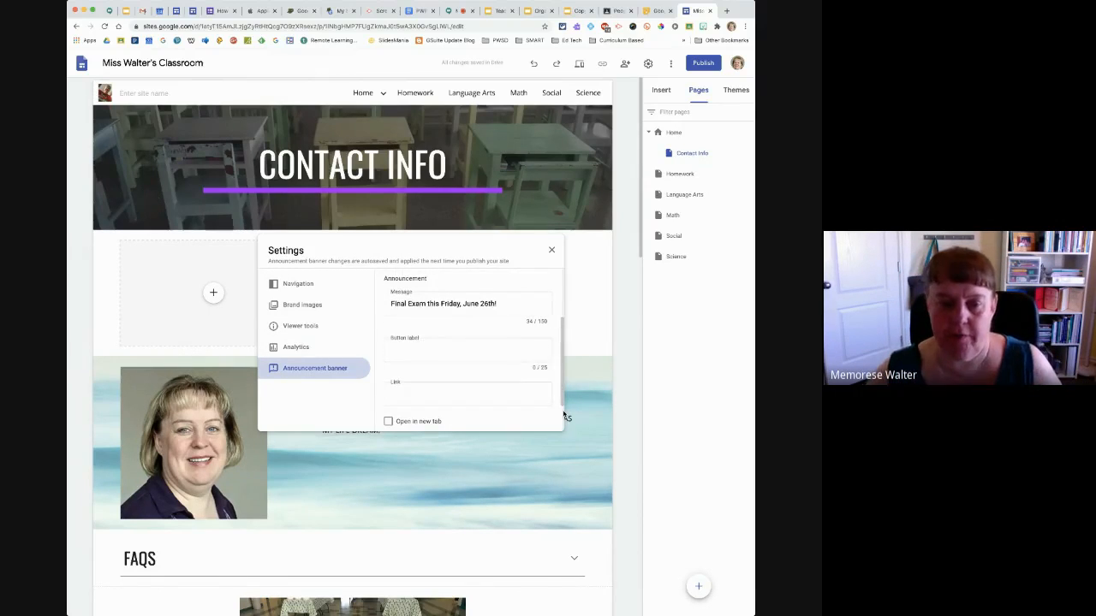
{"action": "scroll", "coordinate": [566, 416], "scroll_direction": "up", "scroll_amount": 3}
{"action": "scroll", "coordinate": [565, 416], "scroll_direction": "down", "scroll_amount": 5}
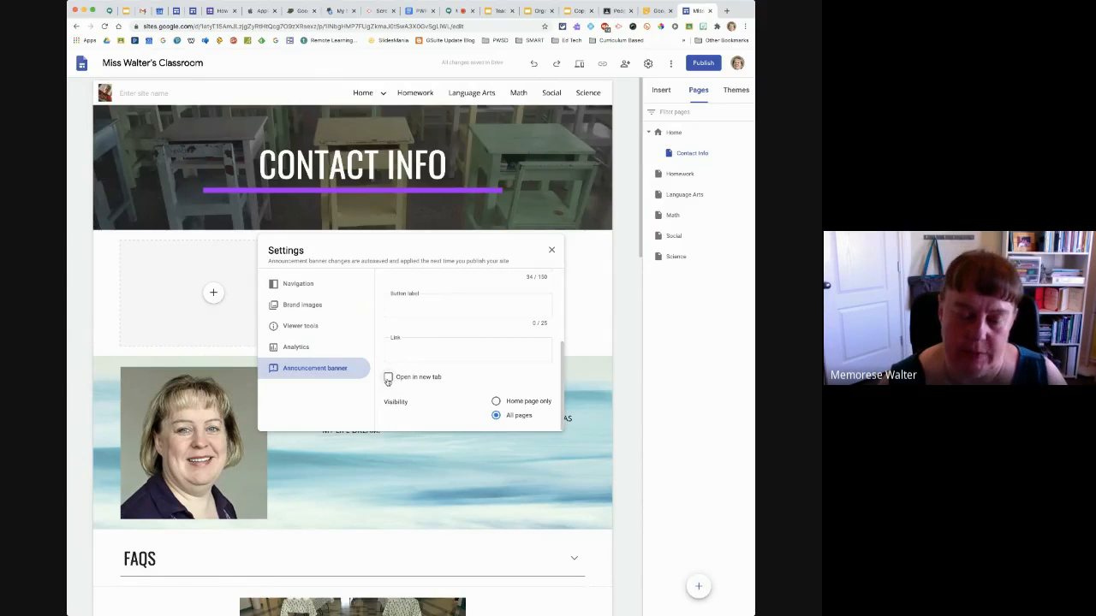
{"action": "scroll", "coordinate": [388, 380], "scroll_direction": "up", "scroll_amount": 3}
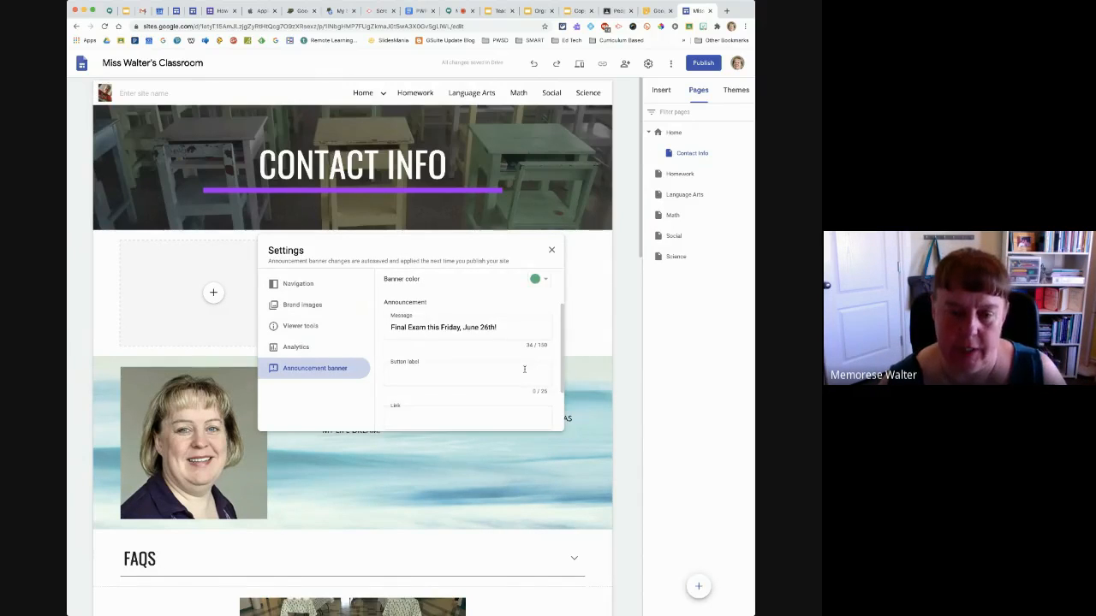
{"action": "scroll", "coordinate": [561, 379], "scroll_direction": "up", "scroll_amount": 1}
{"action": "scroll", "coordinate": [561, 394], "scroll_direction": "down", "scroll_amount": 3}
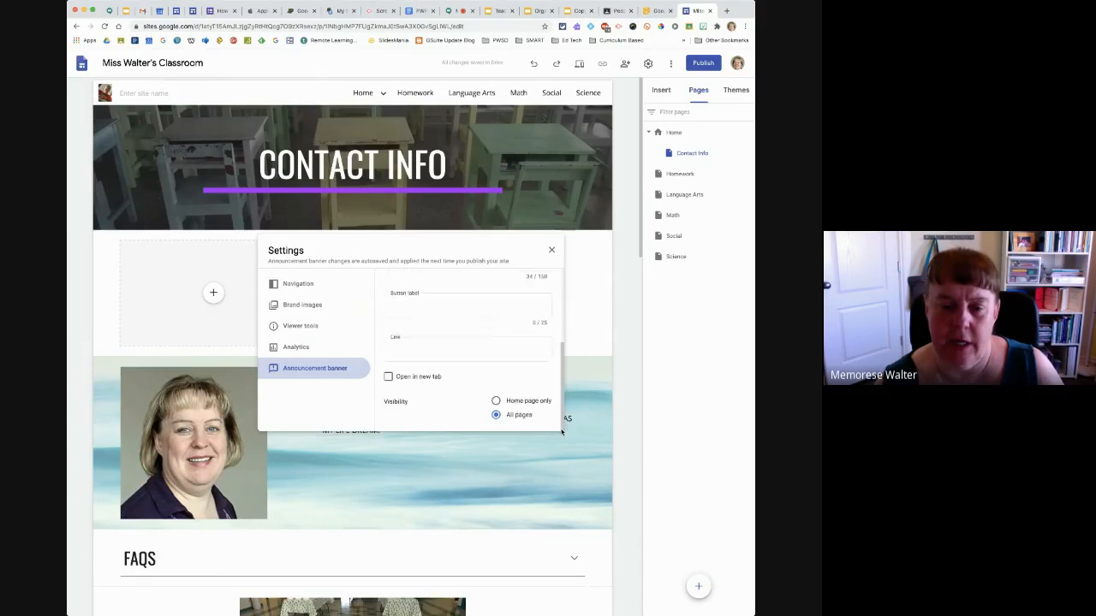
{"action": "scroll", "coordinate": [560, 428], "scroll_direction": "up", "scroll_amount": 4}
{"action": "scroll", "coordinate": [557, 428], "scroll_direction": "down", "scroll_amount": 3}
{"action": "scroll", "coordinate": [554, 426], "scroll_direction": "up", "scroll_amount": 4}
{"action": "left_click", "coordinate": [541, 426]}
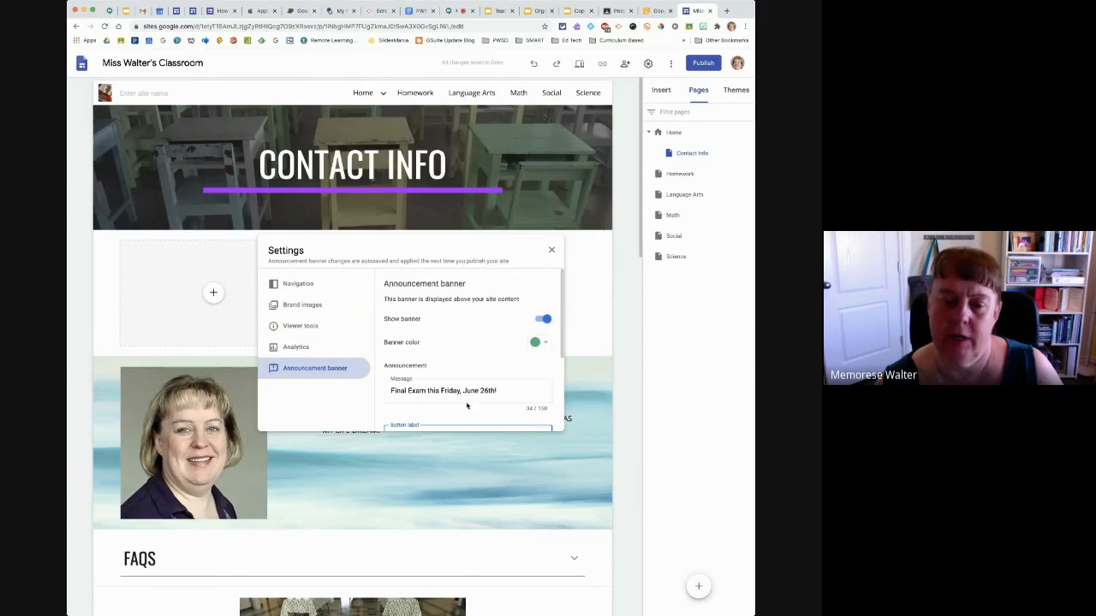
{"action": "scroll", "coordinate": [466, 360], "scroll_direction": "down", "scroll_amount": 3}
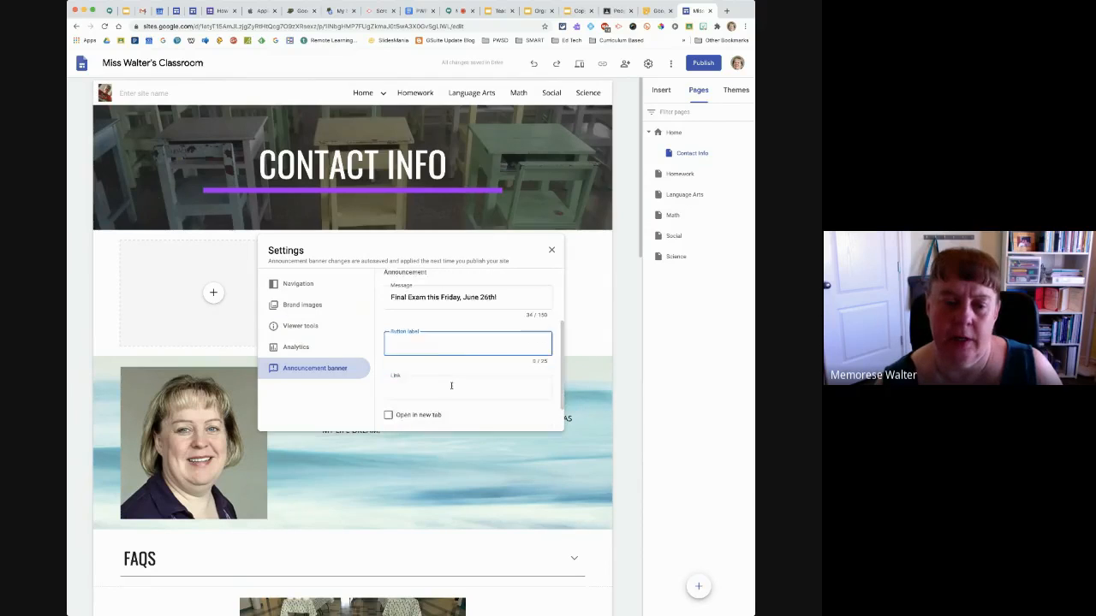
{"action": "scroll", "coordinate": [453, 384], "scroll_direction": "down", "scroll_amount": 1}
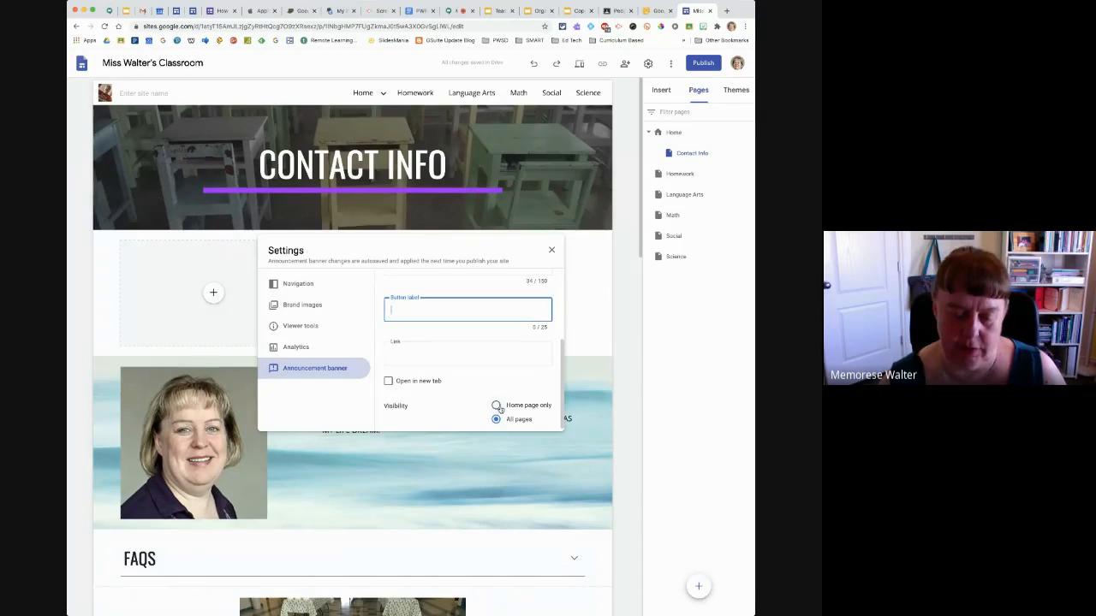
{"action": "left_click", "coordinate": [449, 421]}
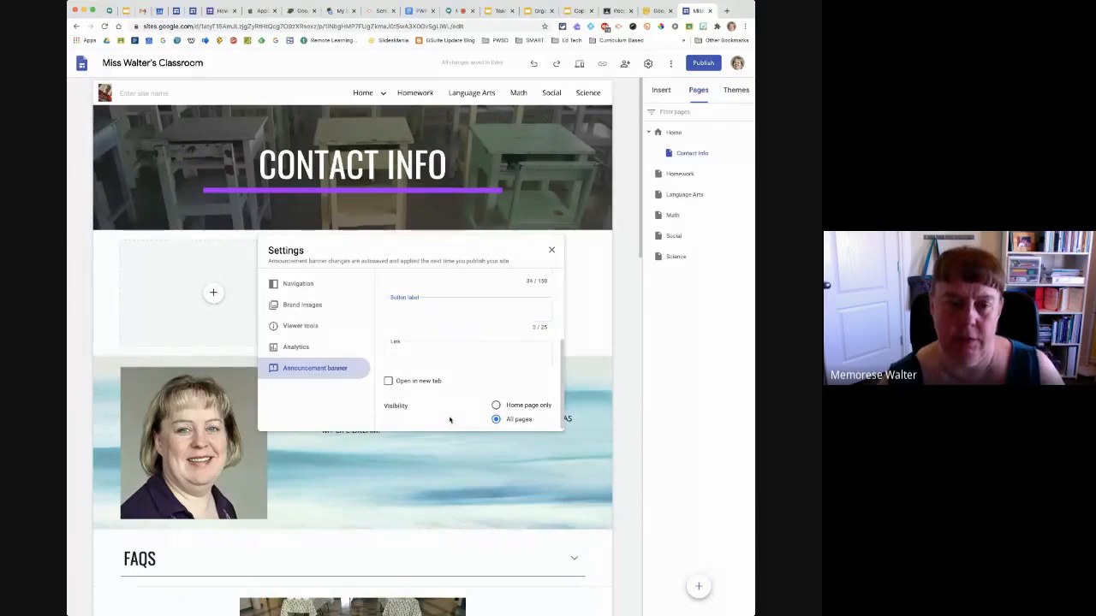
{"action": "left_click", "coordinate": [553, 251]}
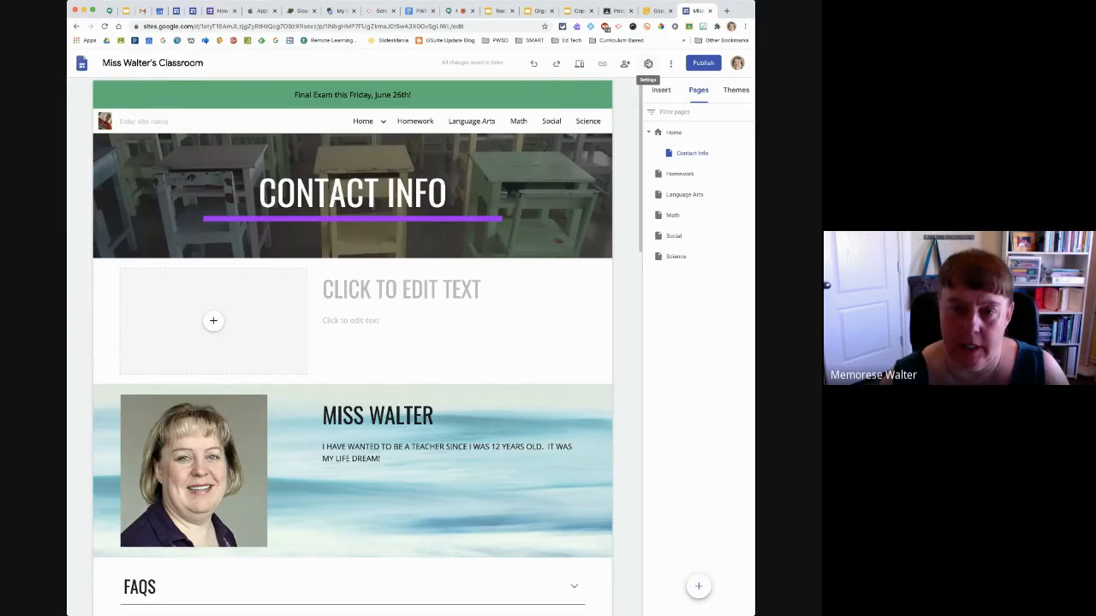
Reopen the announcement banner settings, turn off the banner and close the settings
{"action": "left_click", "coordinate": [82, 95]}
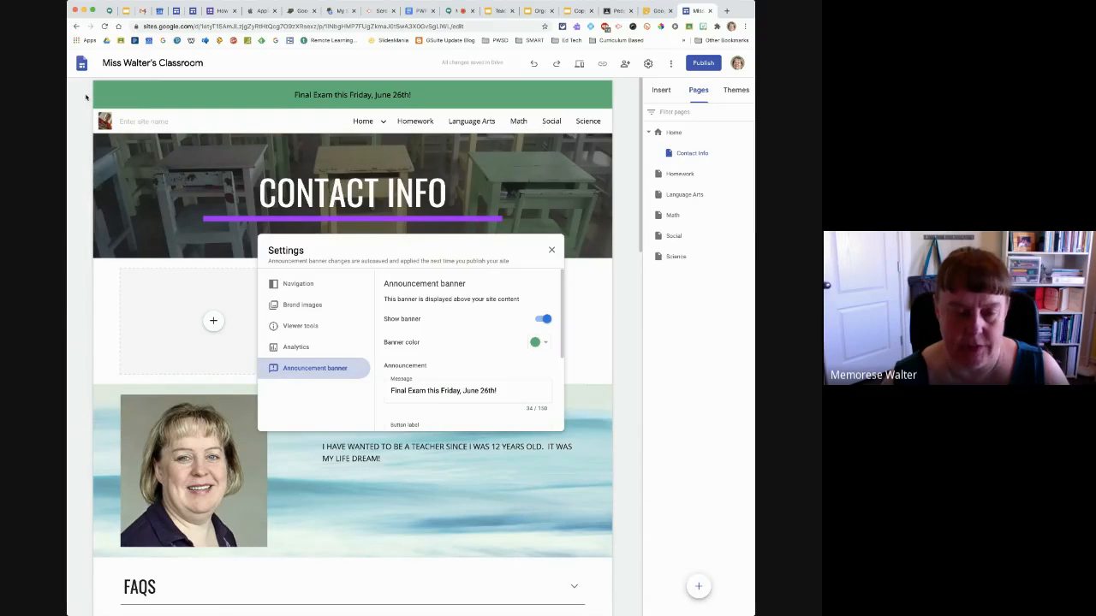
{"action": "left_click", "coordinate": [539, 320]}
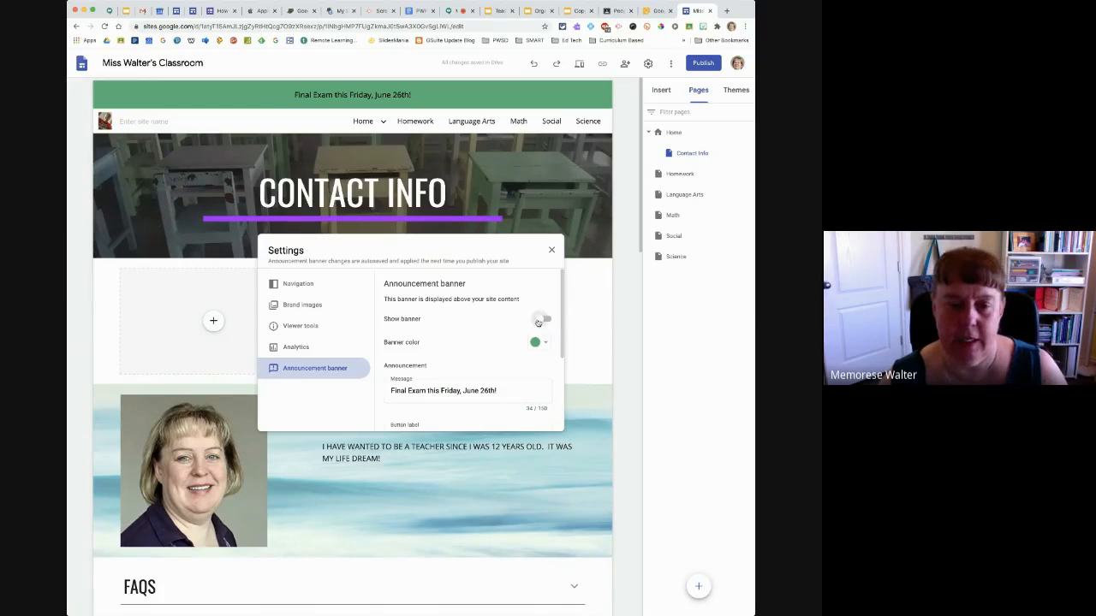
{"action": "left_click", "coordinate": [550, 252]}
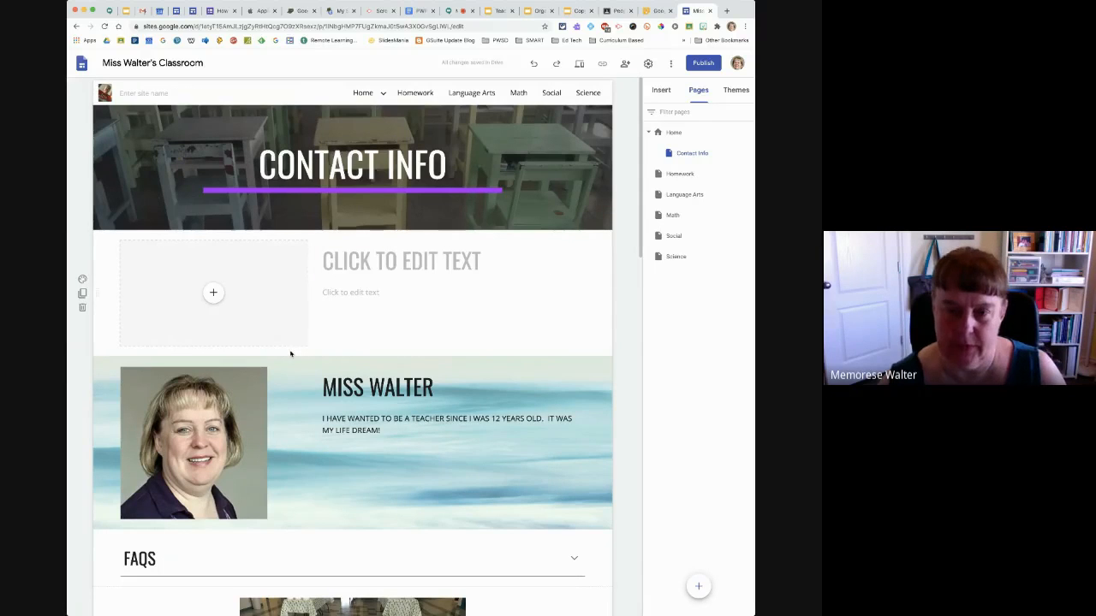
{"action": "left_click", "coordinate": [671, 65]}
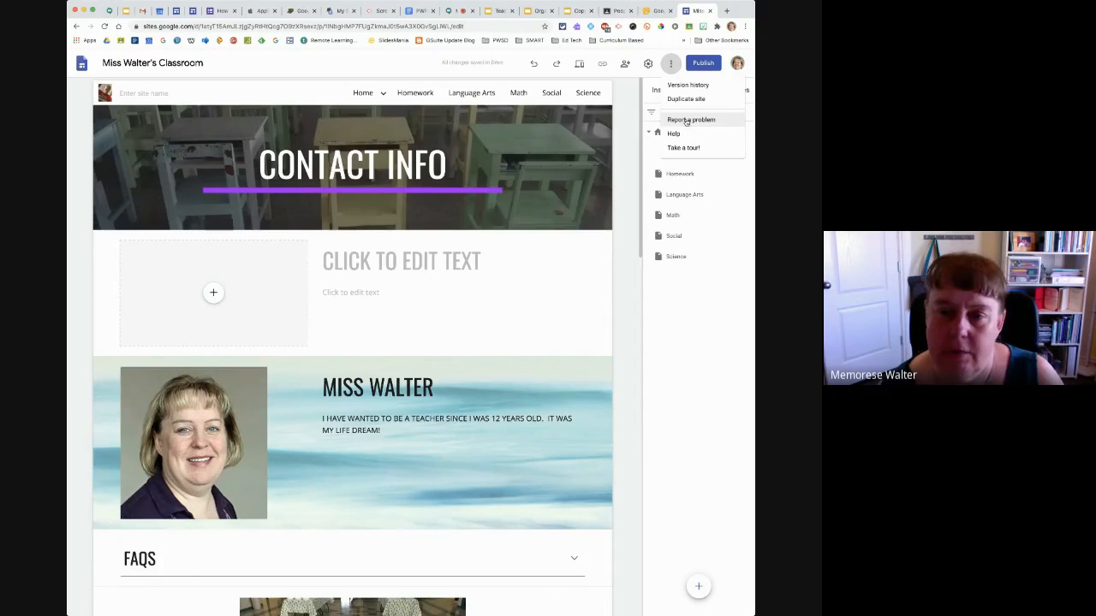
{"action": "left_click", "coordinate": [630, 115]}
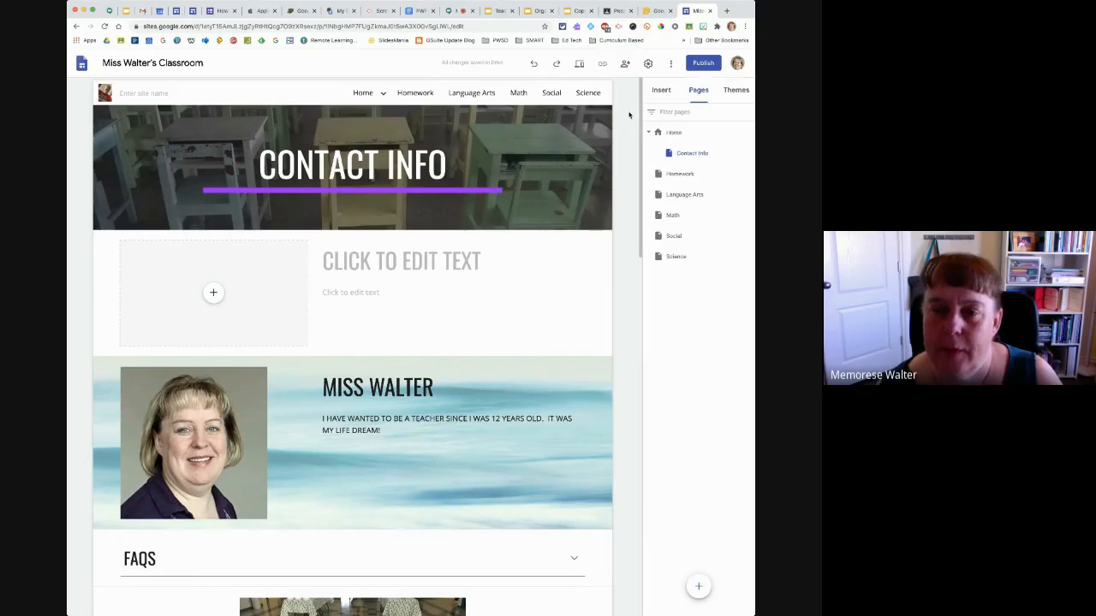
Start publishing the site and replace the suggested web address with 5mw
{"action": "left_click", "coordinate": [703, 65]}
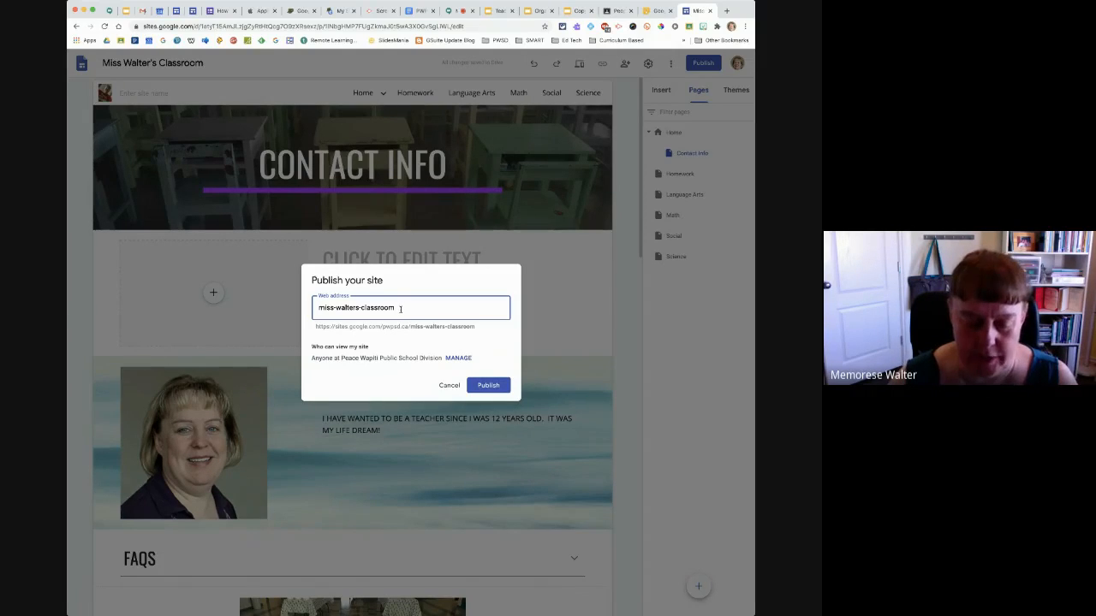
{"action": "left_click_drag", "start_coordinate": [400, 309], "coordinate": [292, 314]}
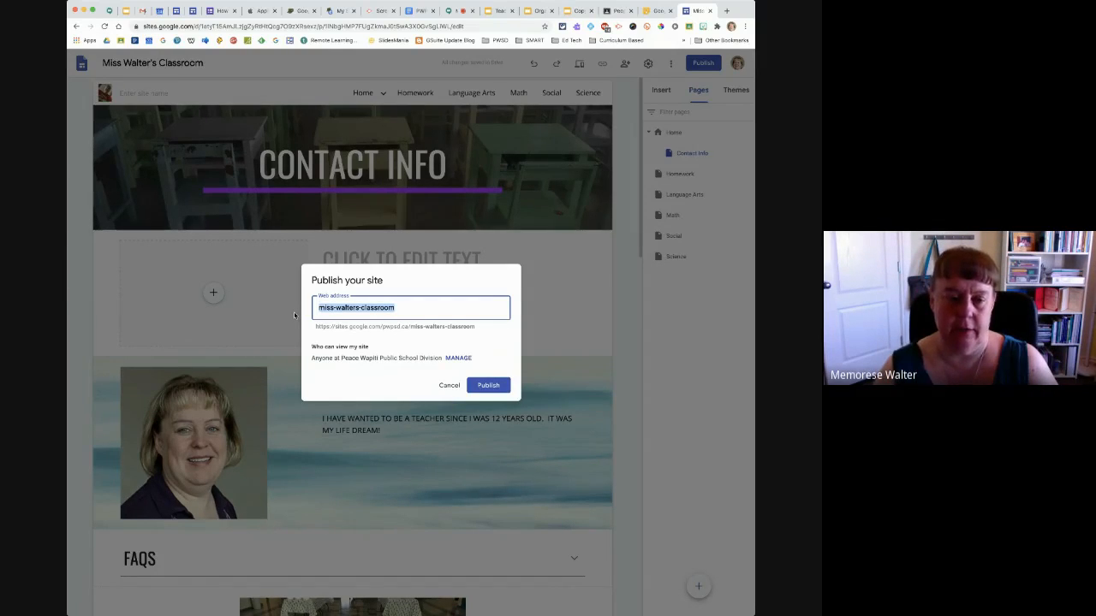
{"action": "type", "text": "2"}
{"action": "key", "text": "BackSpace"}
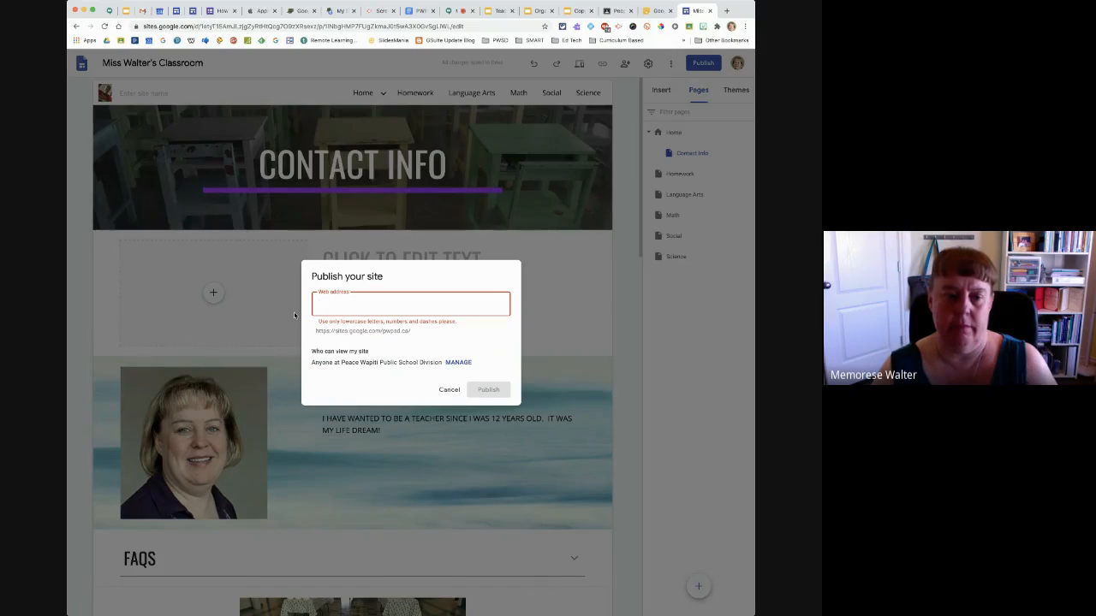
{"action": "type", "text": "5w"}
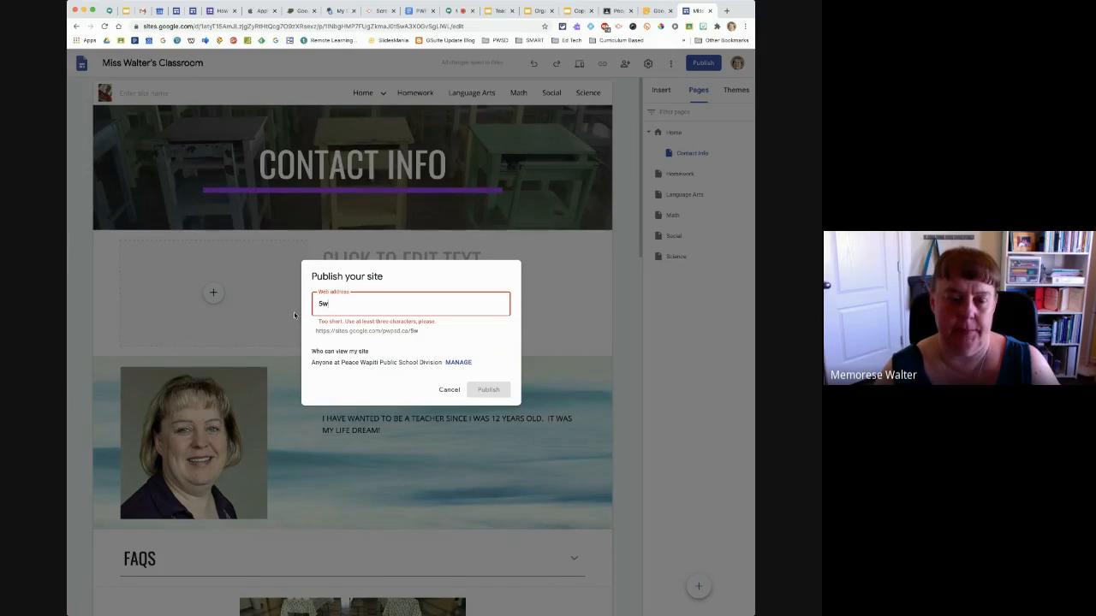
{"action": "type", "text": "wa"}
{"action": "key", "text": "BackSpace"}
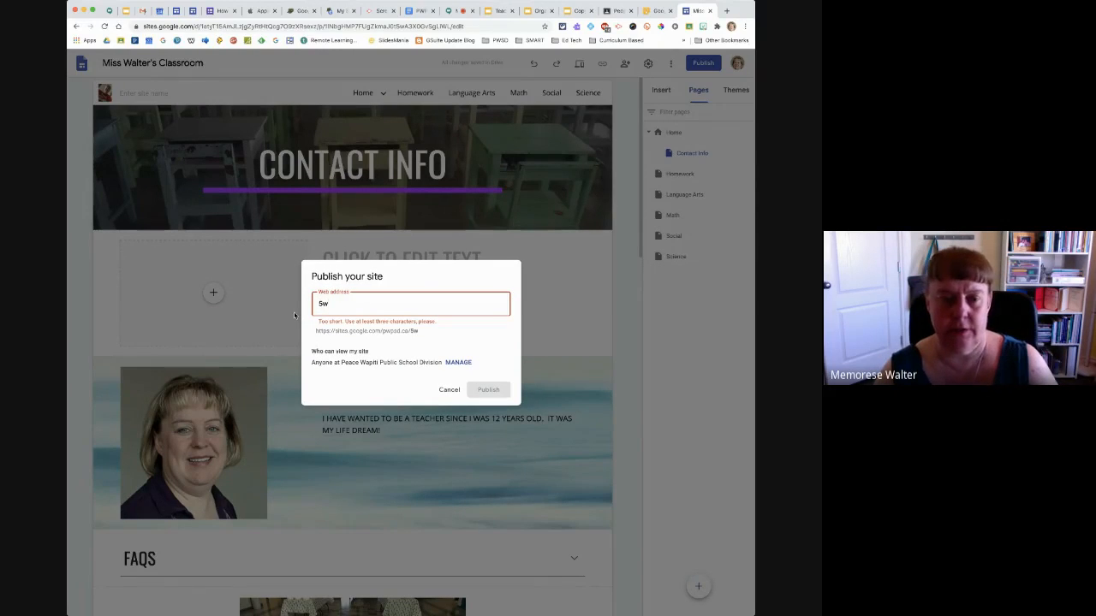
{"action": "key", "text": "BackSpace"}
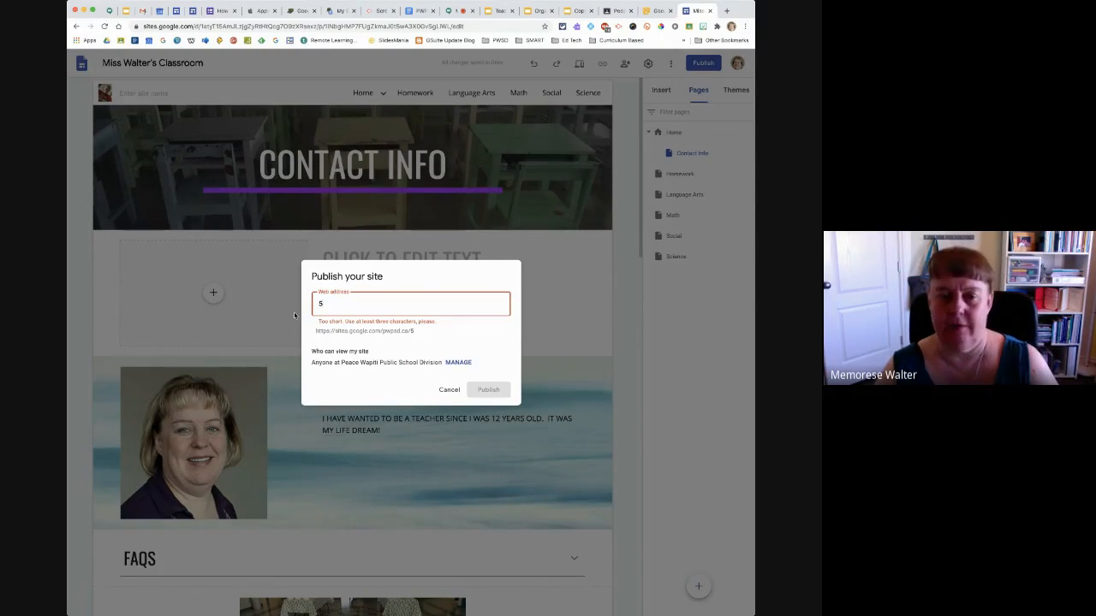
{"action": "type", "text": "mw"}
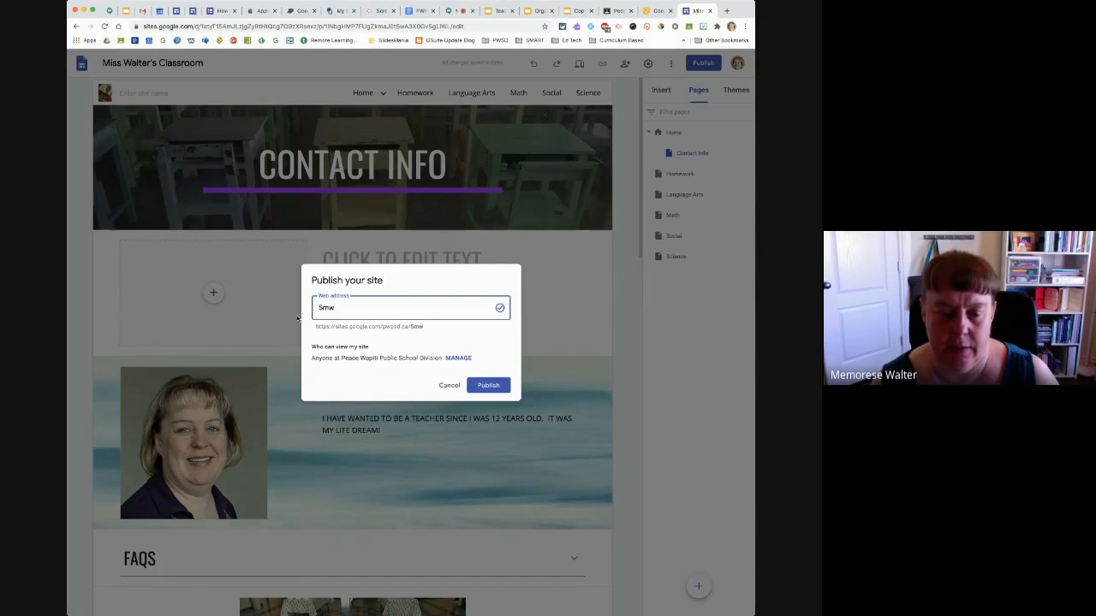
Examine the full web address shown beneath the custom address in the publish dialog
{"action": "left_click_drag", "start_coordinate": [410, 326], "coordinate": [321, 327]}
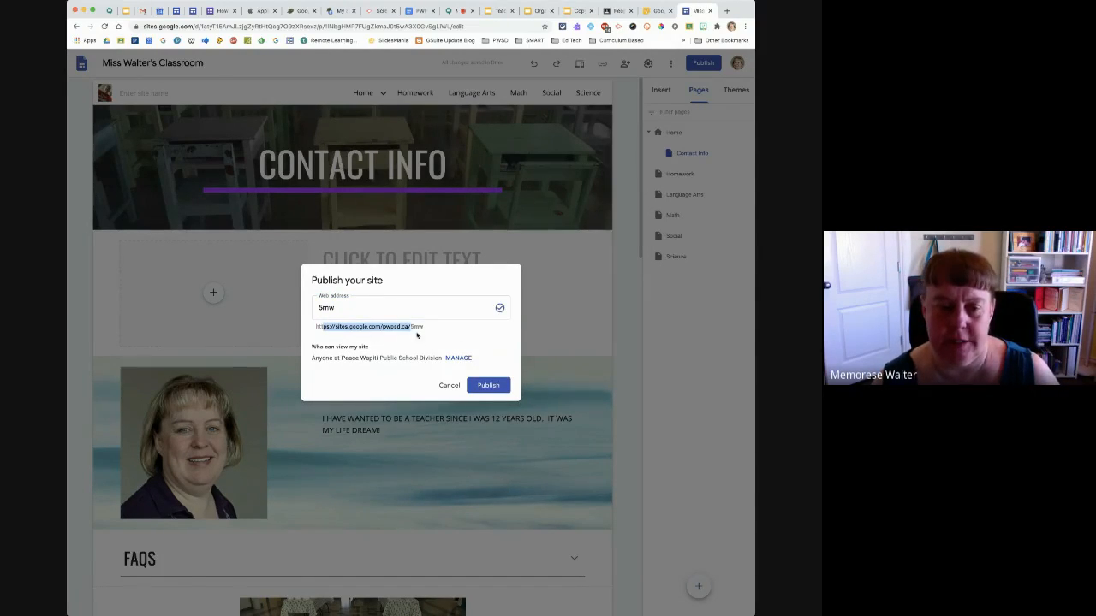
{"action": "left_click", "coordinate": [424, 330]}
{"action": "left_click_drag", "start_coordinate": [424, 330], "coordinate": [373, 327]}
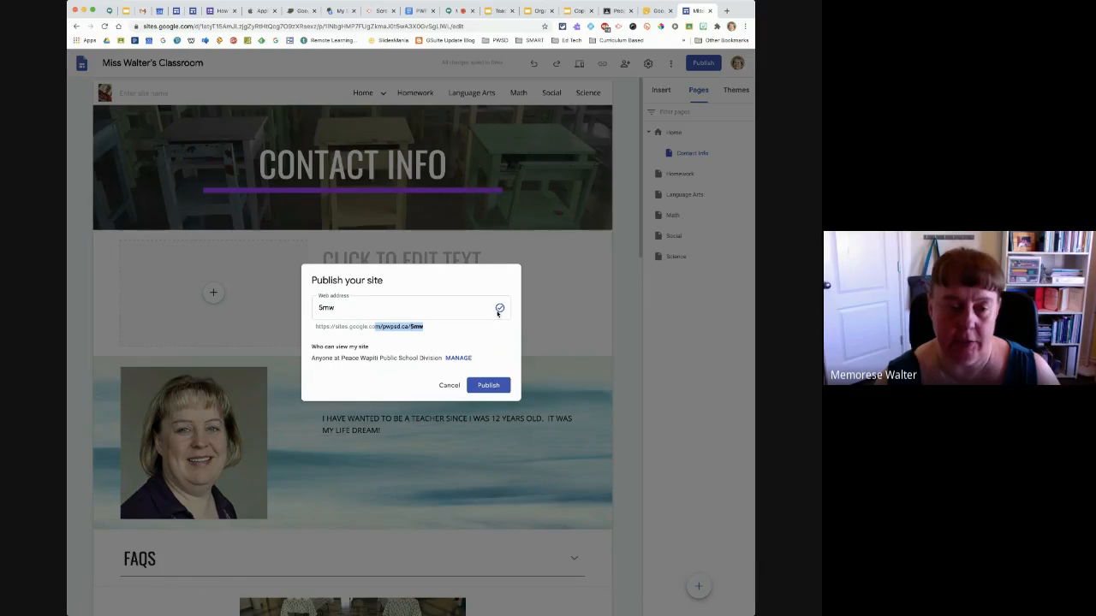
{"action": "left_click", "coordinate": [384, 326]}
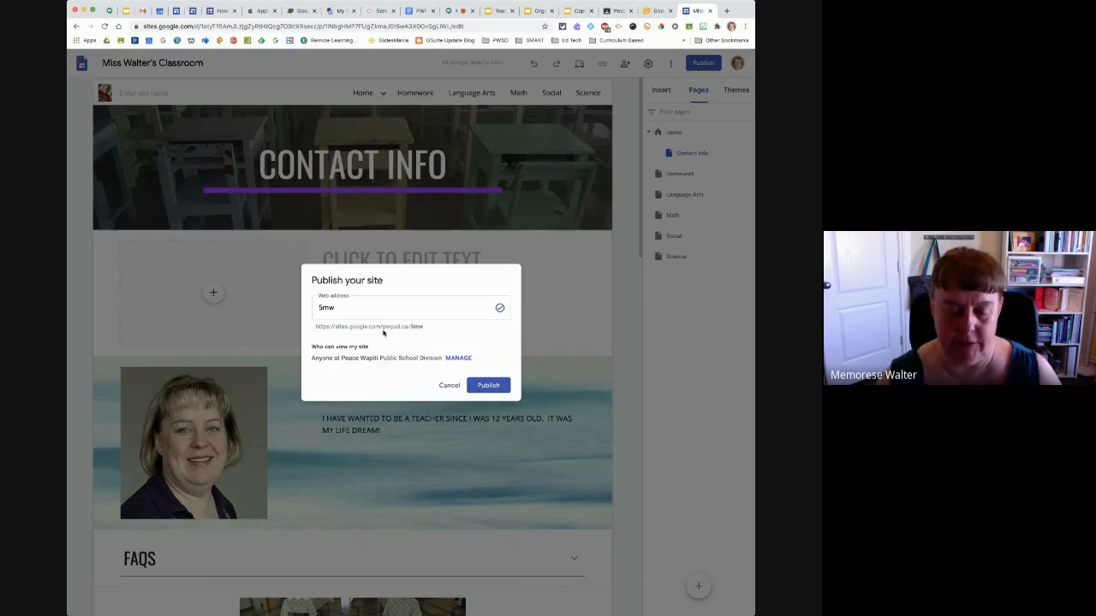
Review who can view the published site in the link sharing settings and close them without changing the access
{"action": "left_click", "coordinate": [460, 358]}
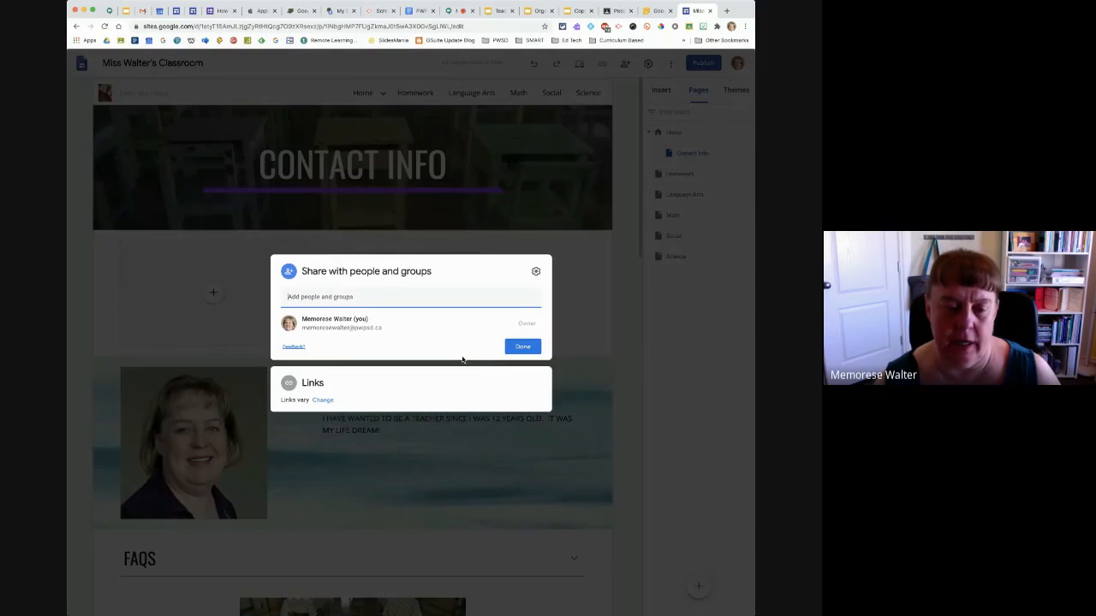
{"action": "left_click", "coordinate": [323, 400]}
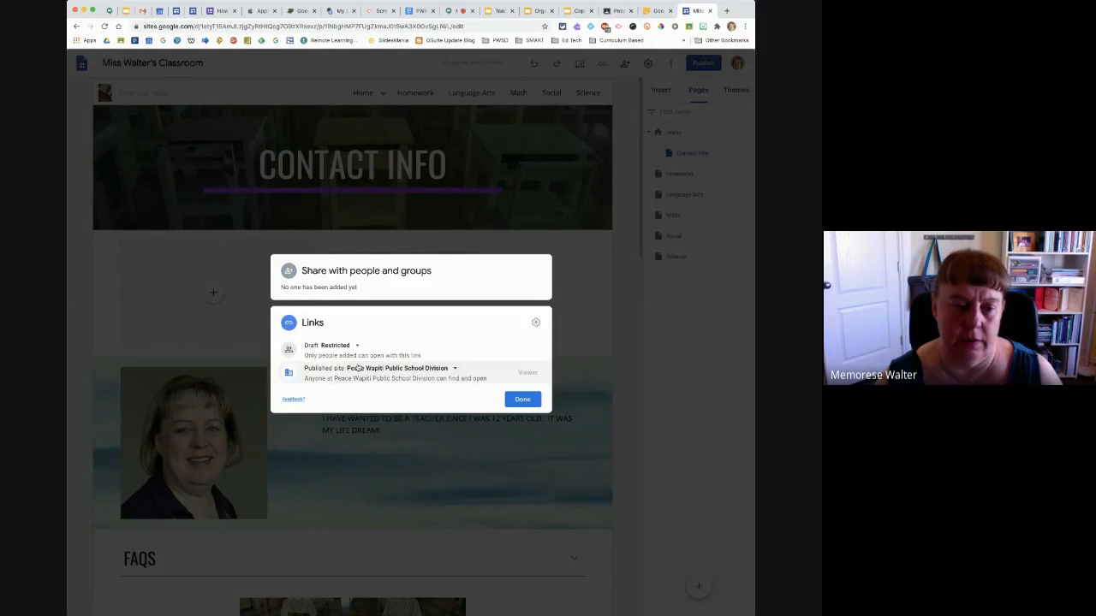
{"action": "left_click", "coordinate": [364, 371]}
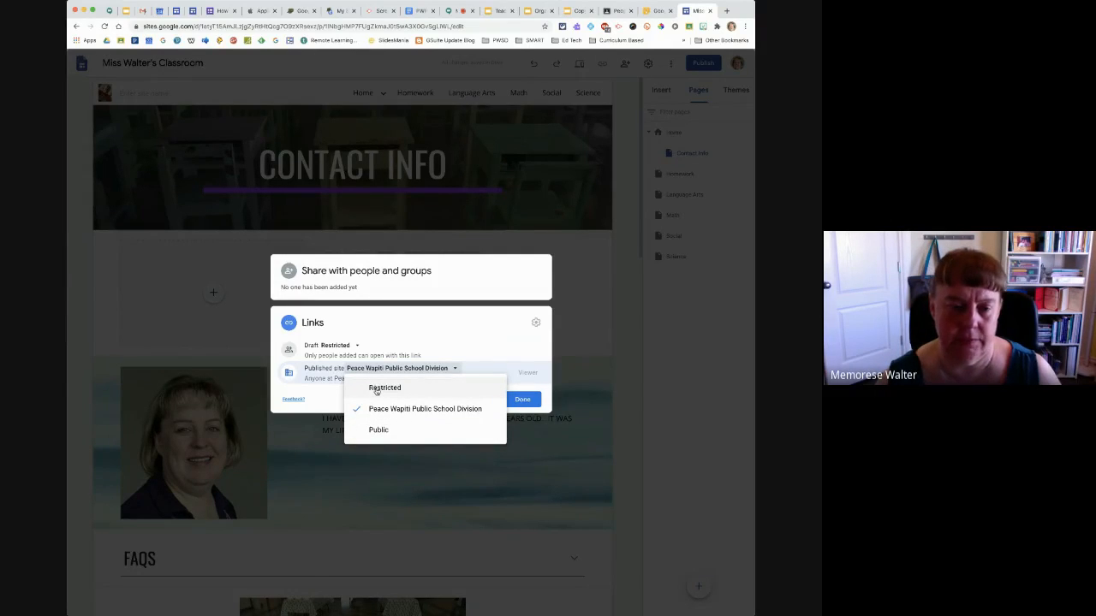
{"action": "left_click", "coordinate": [454, 329]}
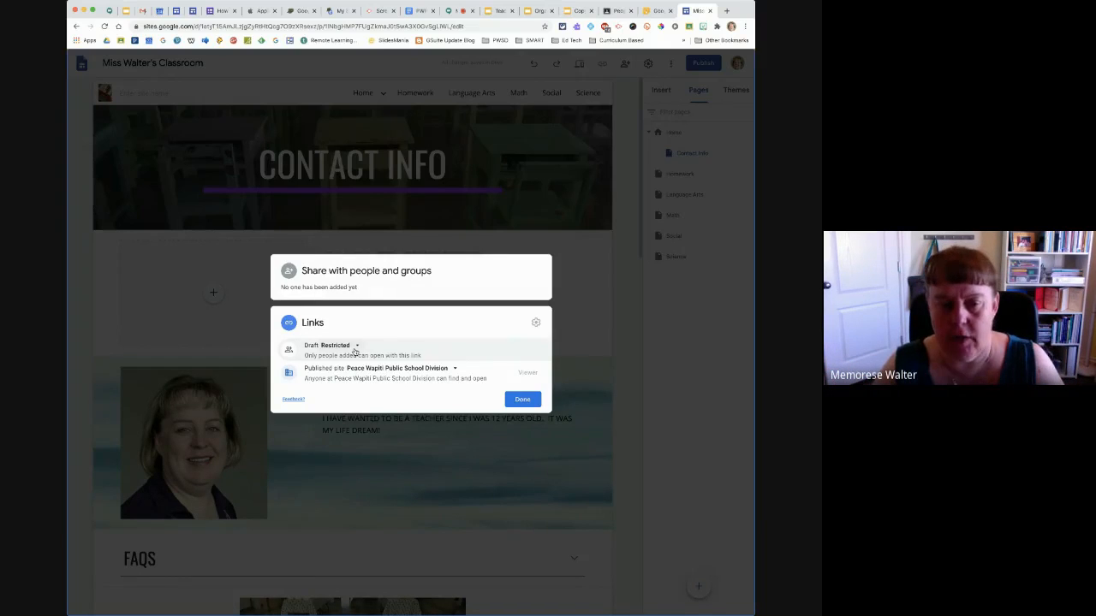
{"action": "left_click", "coordinate": [521, 399]}
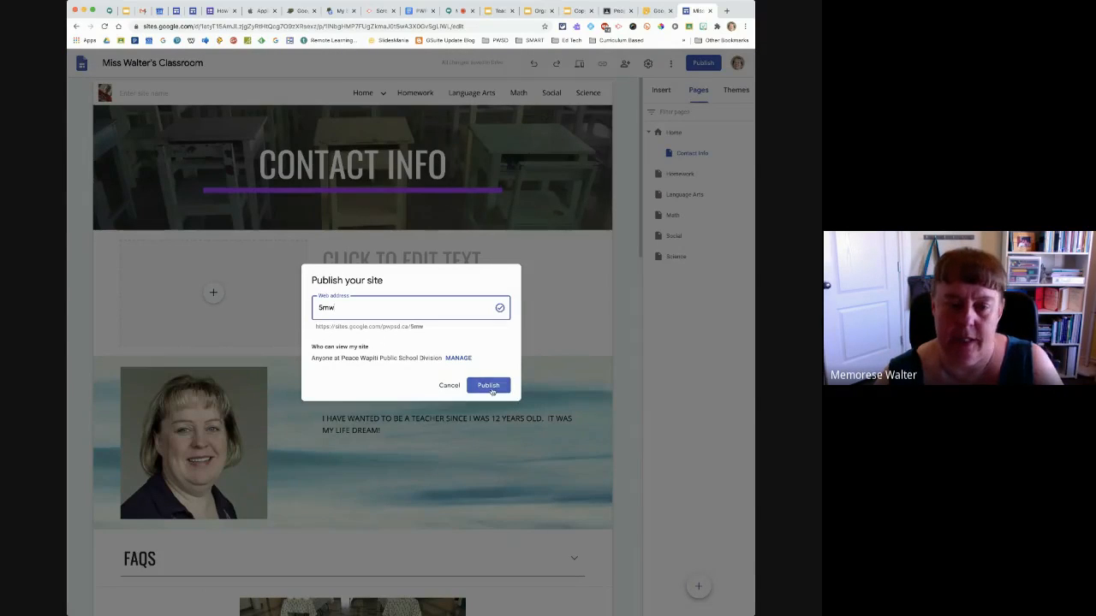
Publish the site, view the published version and highlight its web address in the browser
{"action": "left_click", "coordinate": [489, 390]}
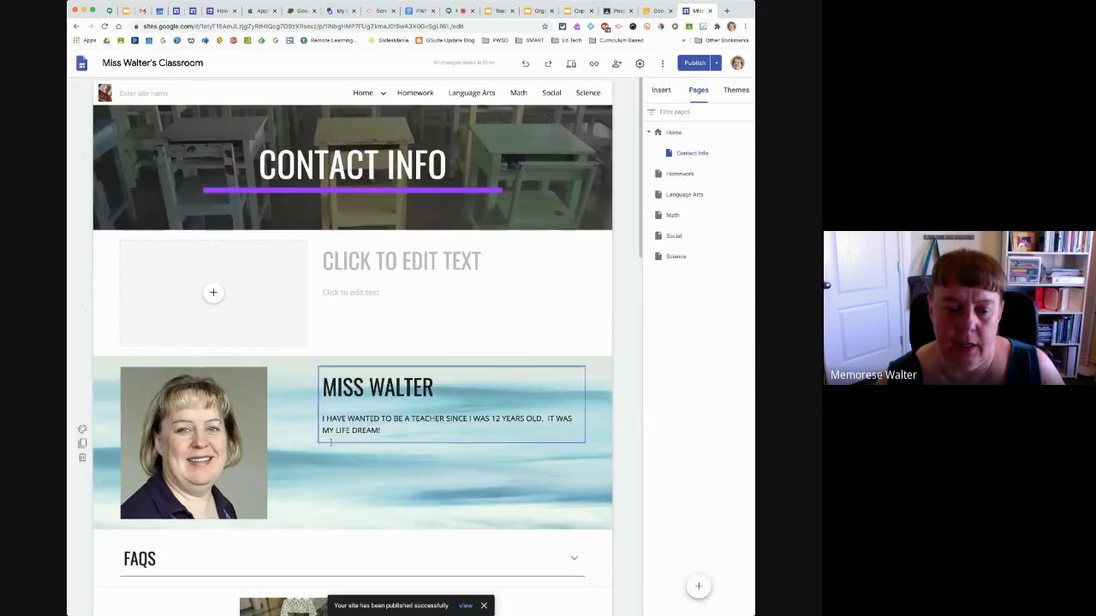
{"action": "left_click", "coordinate": [465, 606]}
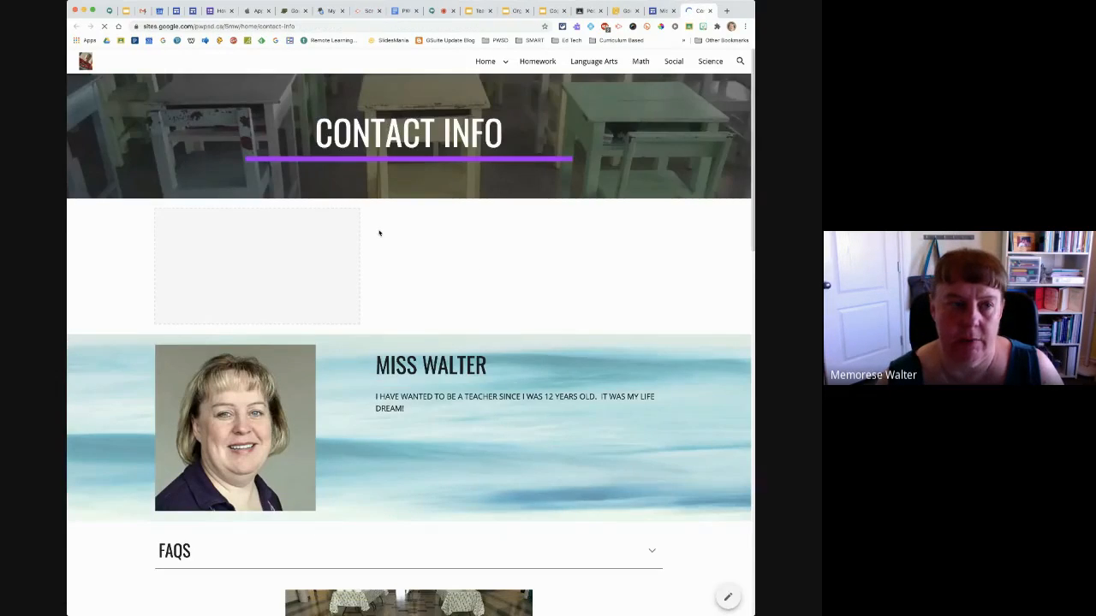
{"action": "left_click_drag", "start_coordinate": [165, 26], "coordinate": [315, 26]}
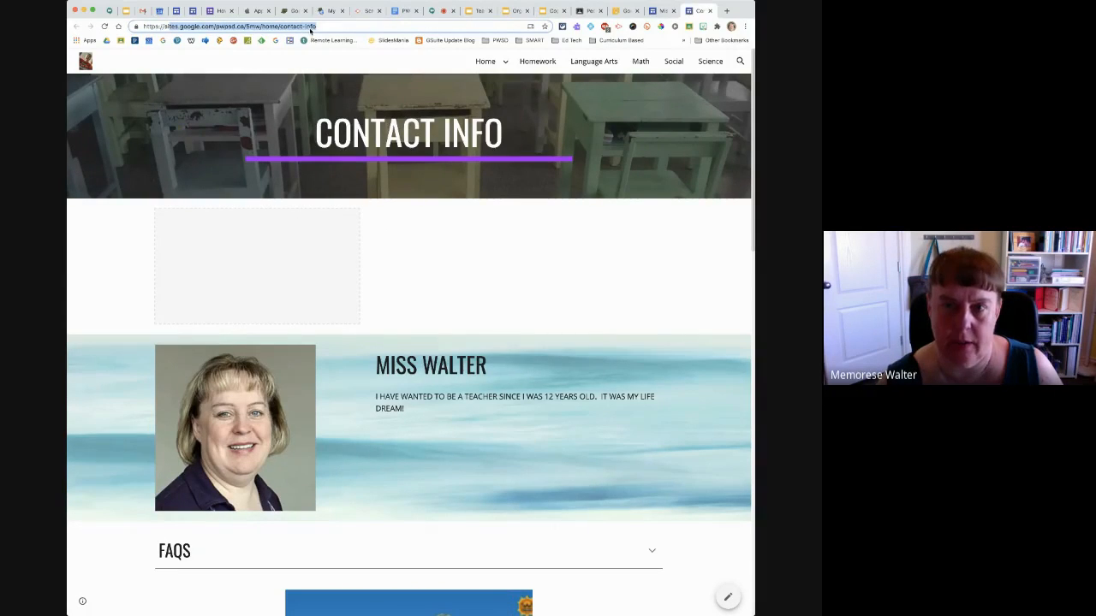
Return to the site editor and unpublish the site
{"action": "left_click", "coordinate": [658, 11]}
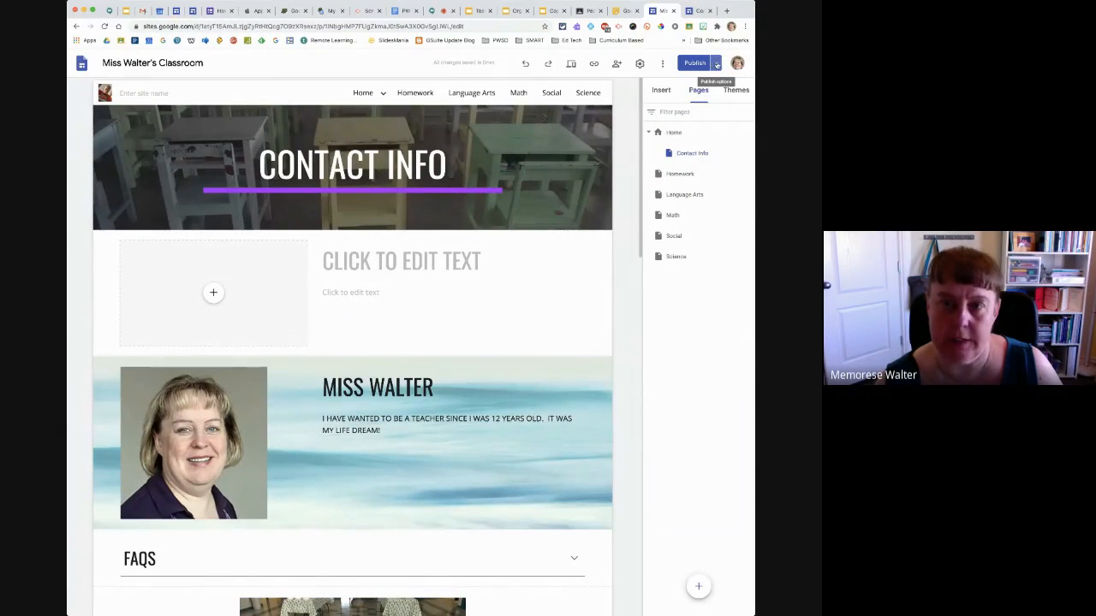
{"action": "left_click", "coordinate": [717, 64]}
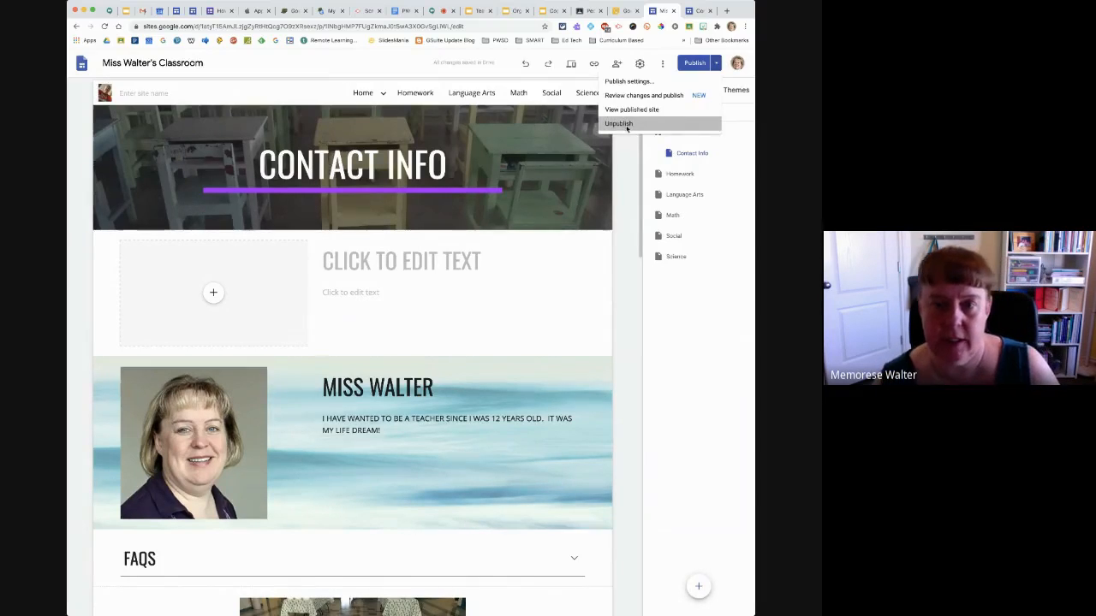
{"action": "left_click", "coordinate": [626, 125]}
{"action": "left_click", "coordinate": [473, 356]}
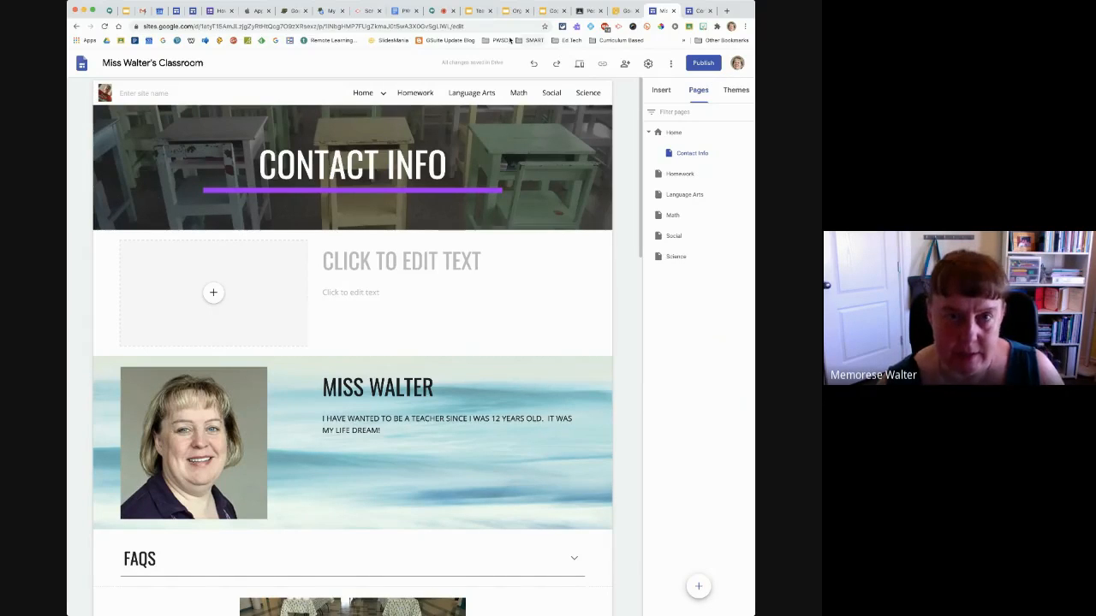
Switch to the Google Meet call and open the option to stop presenting
{"action": "left_click", "coordinate": [432, 11]}
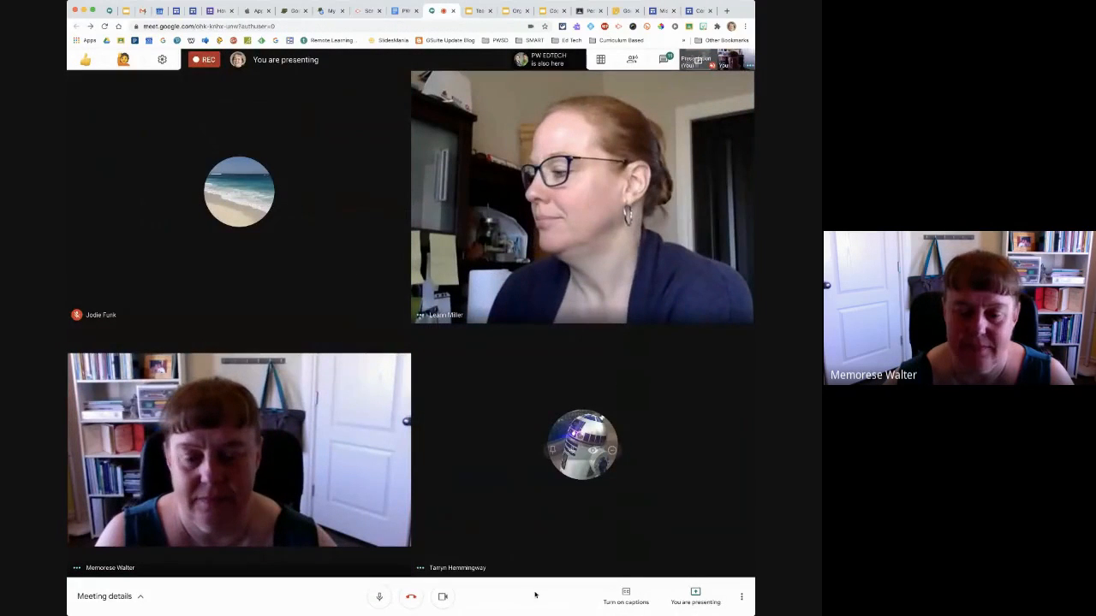
{"action": "left_click", "coordinate": [698, 596]}
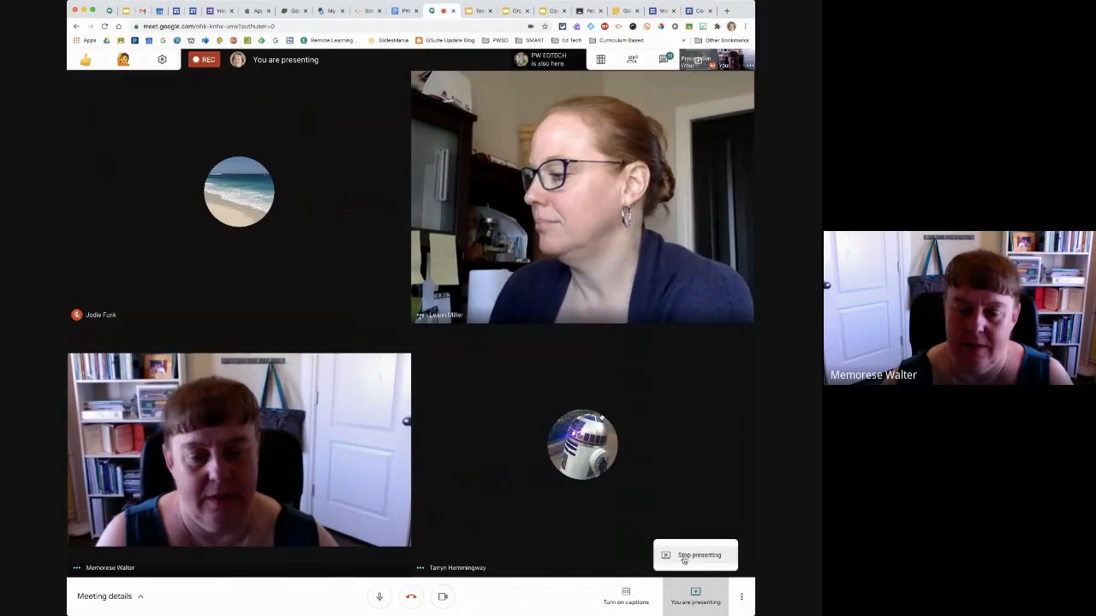